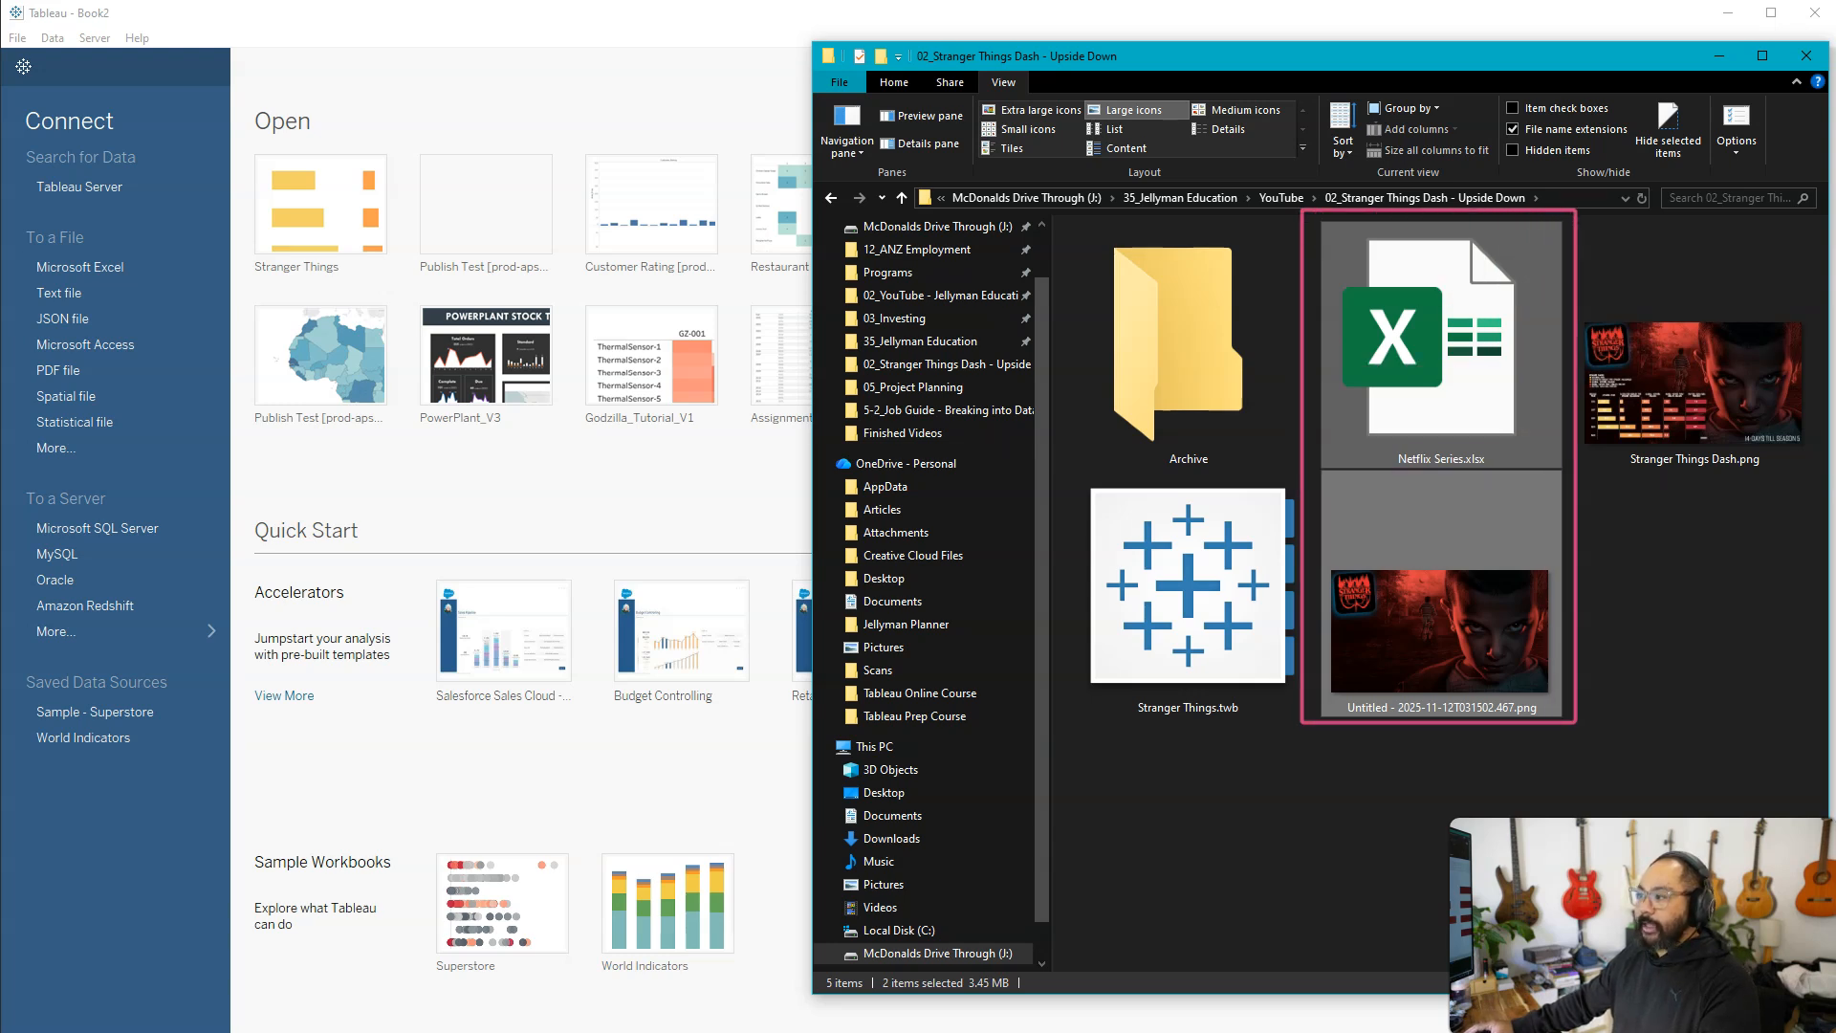
View the background image Untitled - 2025-11-12T031502.467.png in Paint at reduced zoom and close it
left_click(1400, 618)
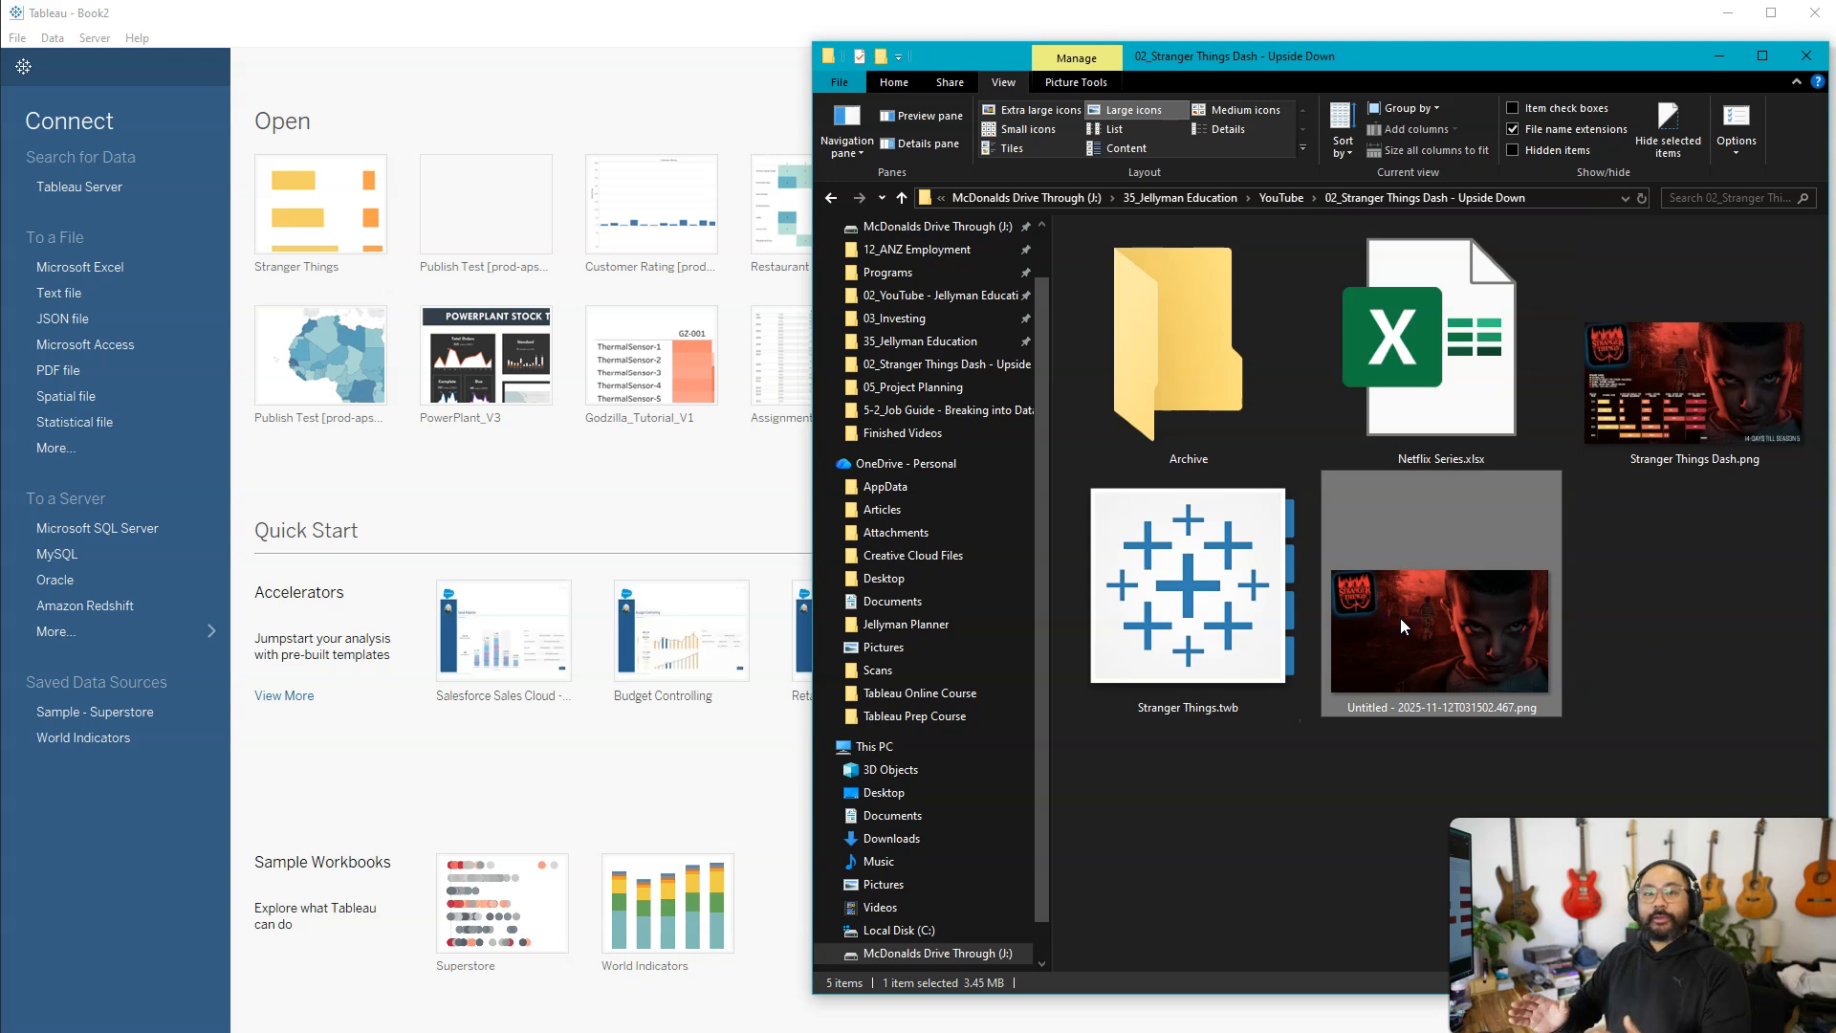
double_click(1400, 617)
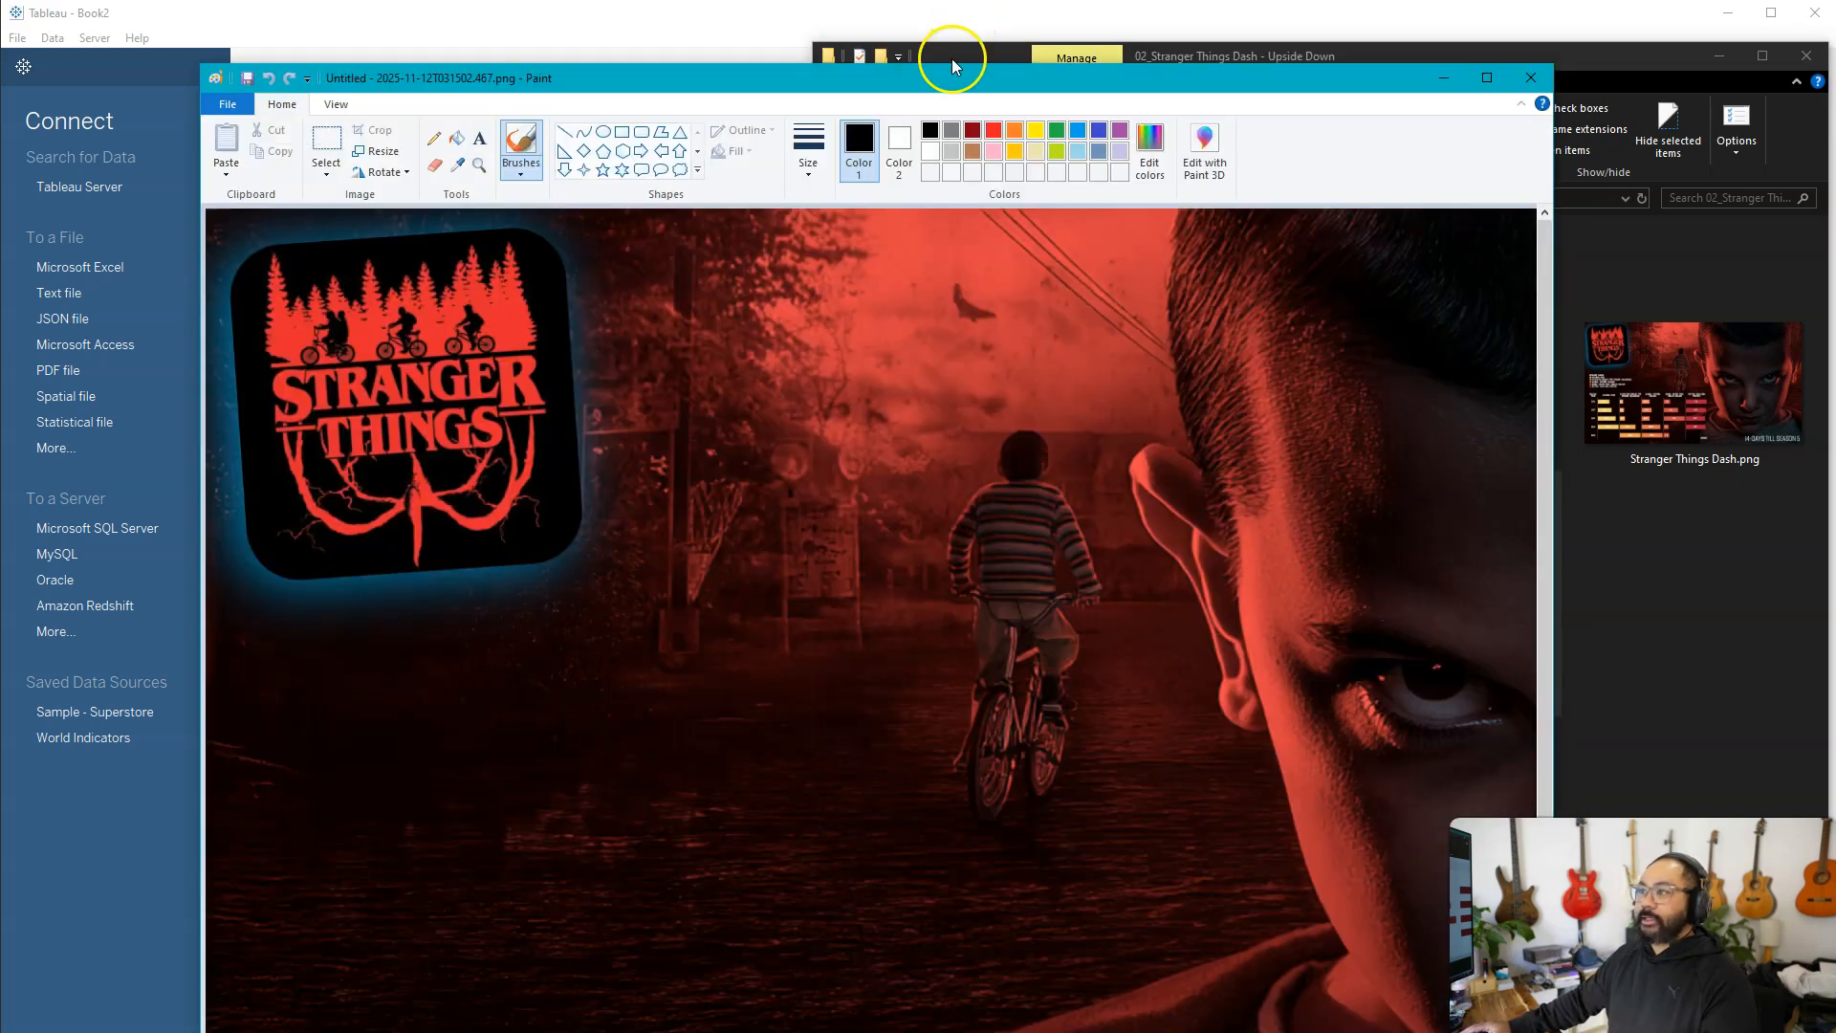
mouse_move(945, 70)
left_mouse_down()
mouse_move(918, 197)
mouse_move(951, 361)
mouse_move(1210, 173)
mouse_move(1220, 258)
mouse_move(1216, 244)
left_mouse_up()
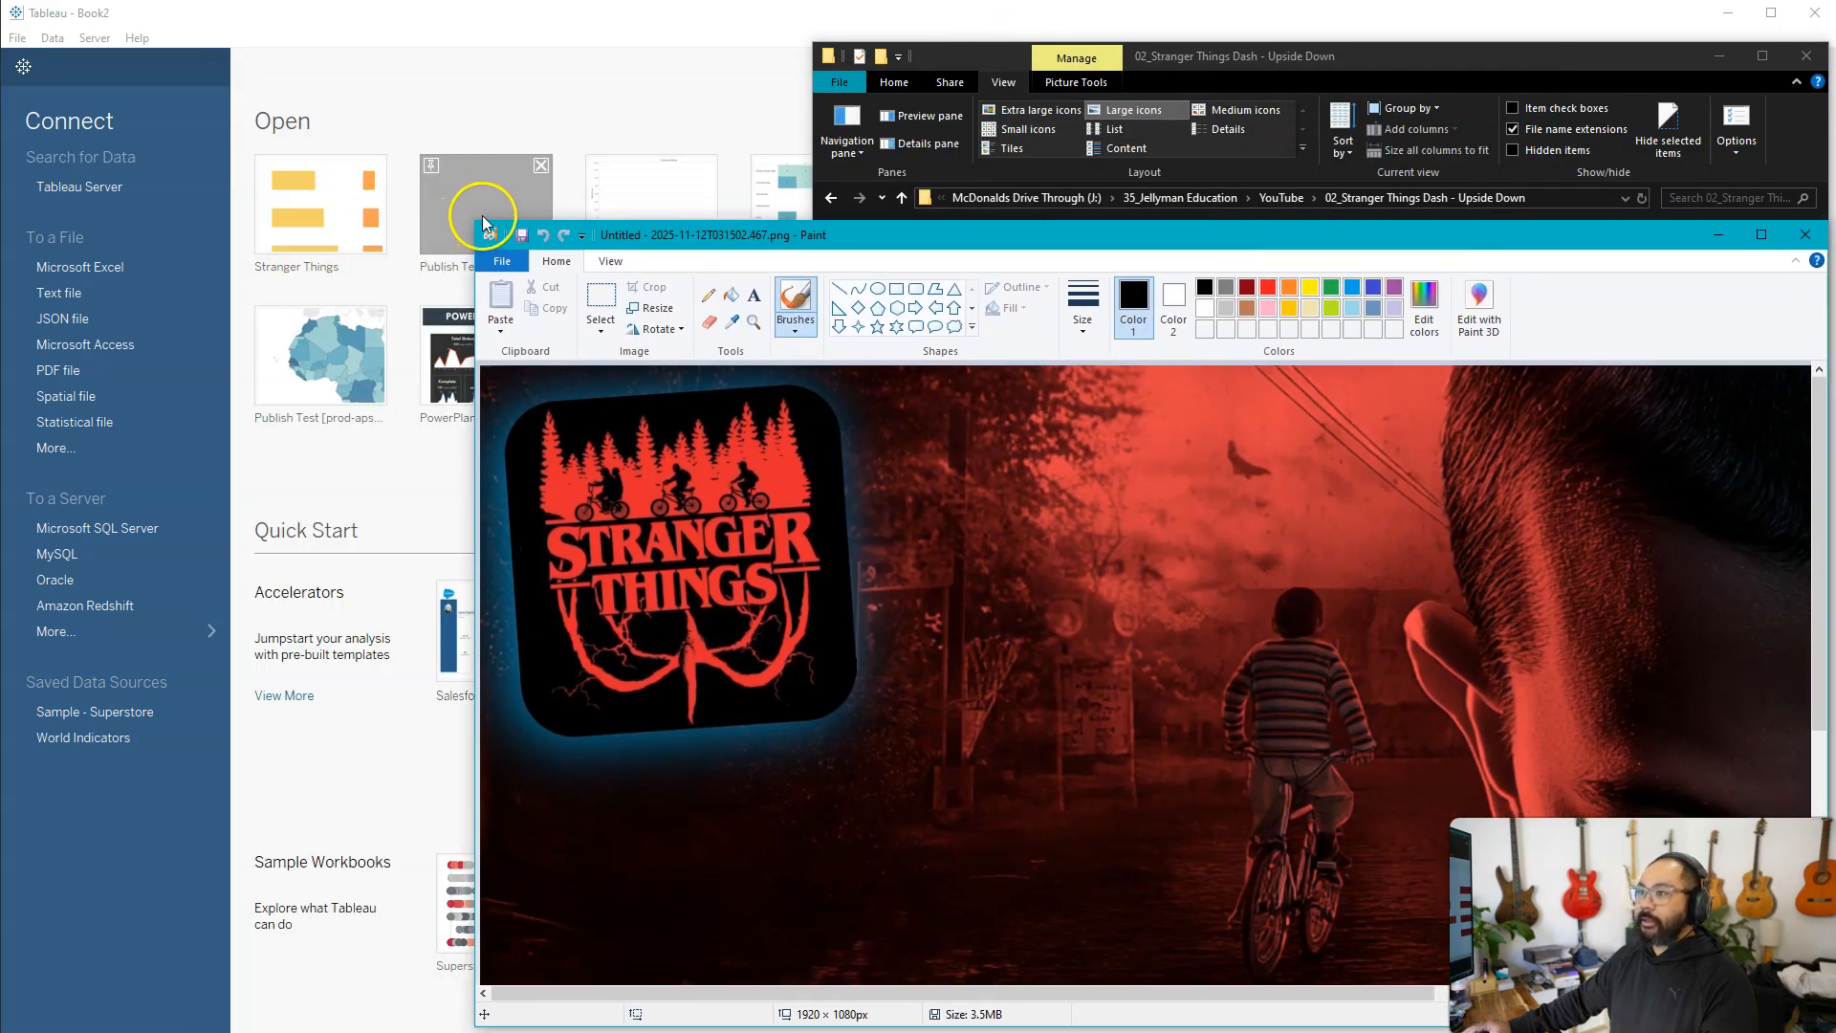
mouse_move(480, 223)
left_mouse_down()
mouse_move(82, 2)
mouse_move(2, 2)
left_mouse_up()
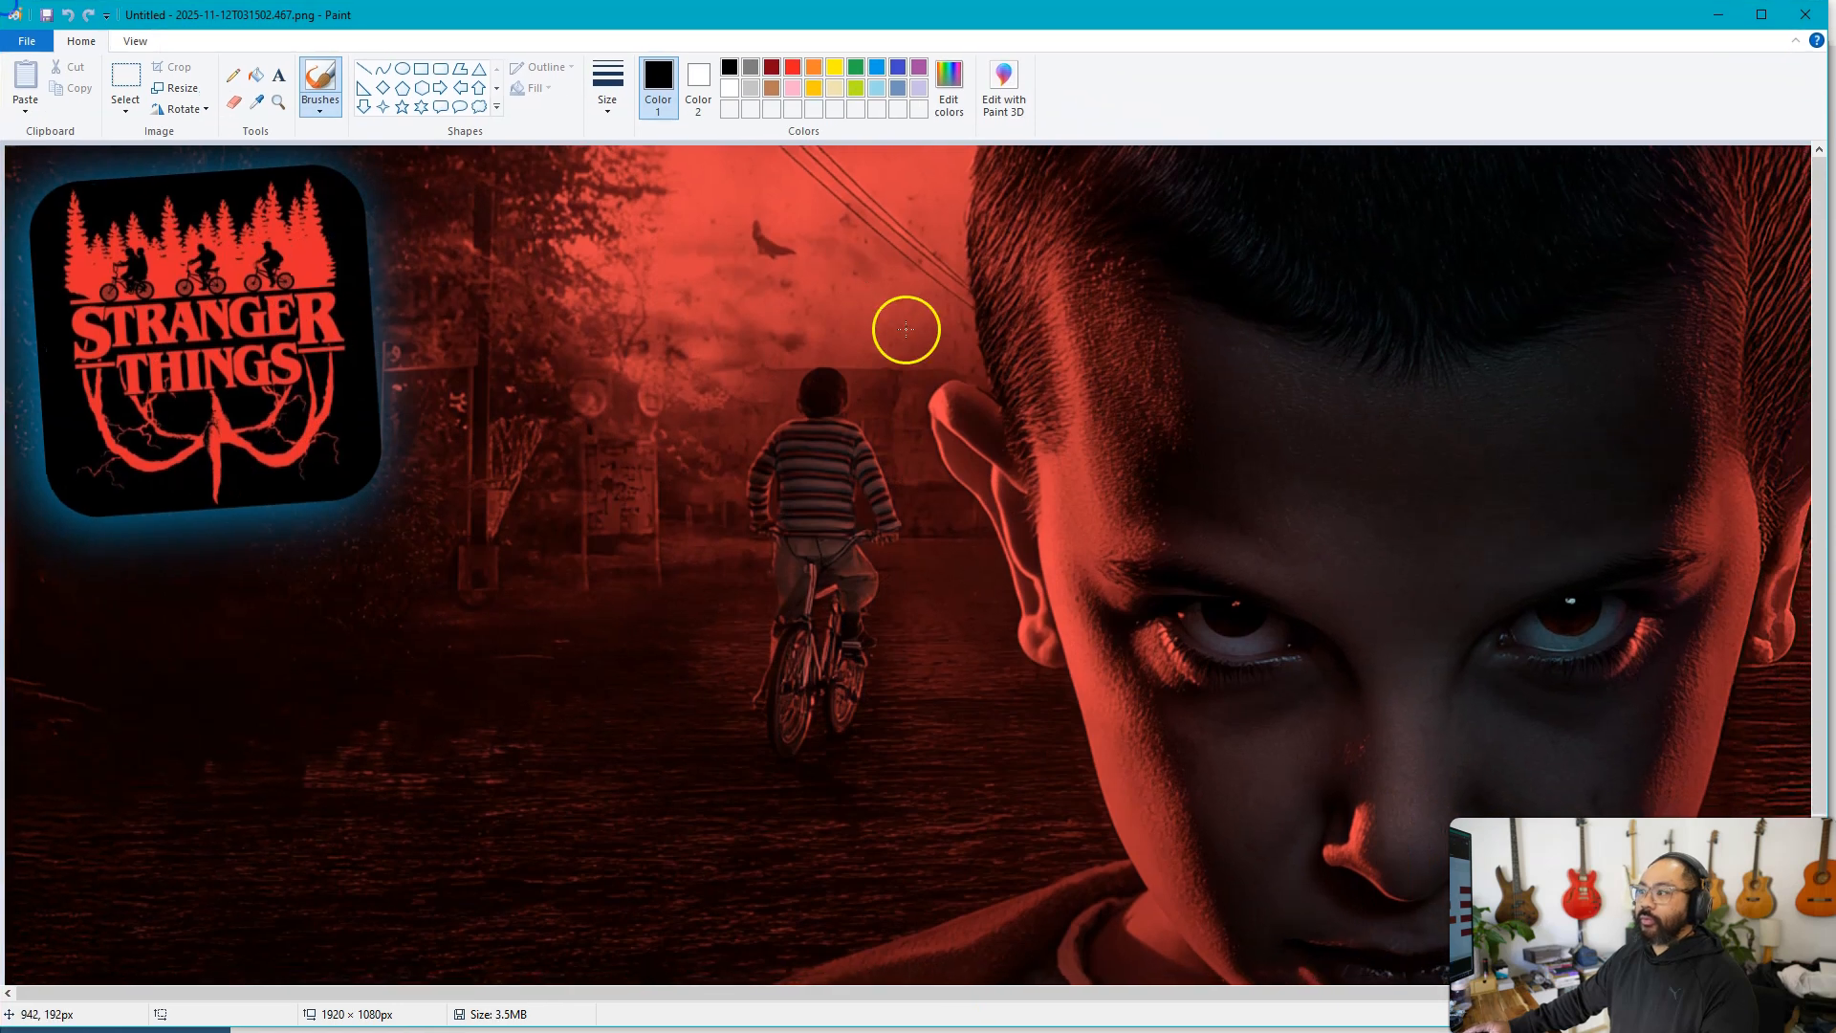
scroll(899, 341, "down", 3)
scroll(898, 341, "up", 1)
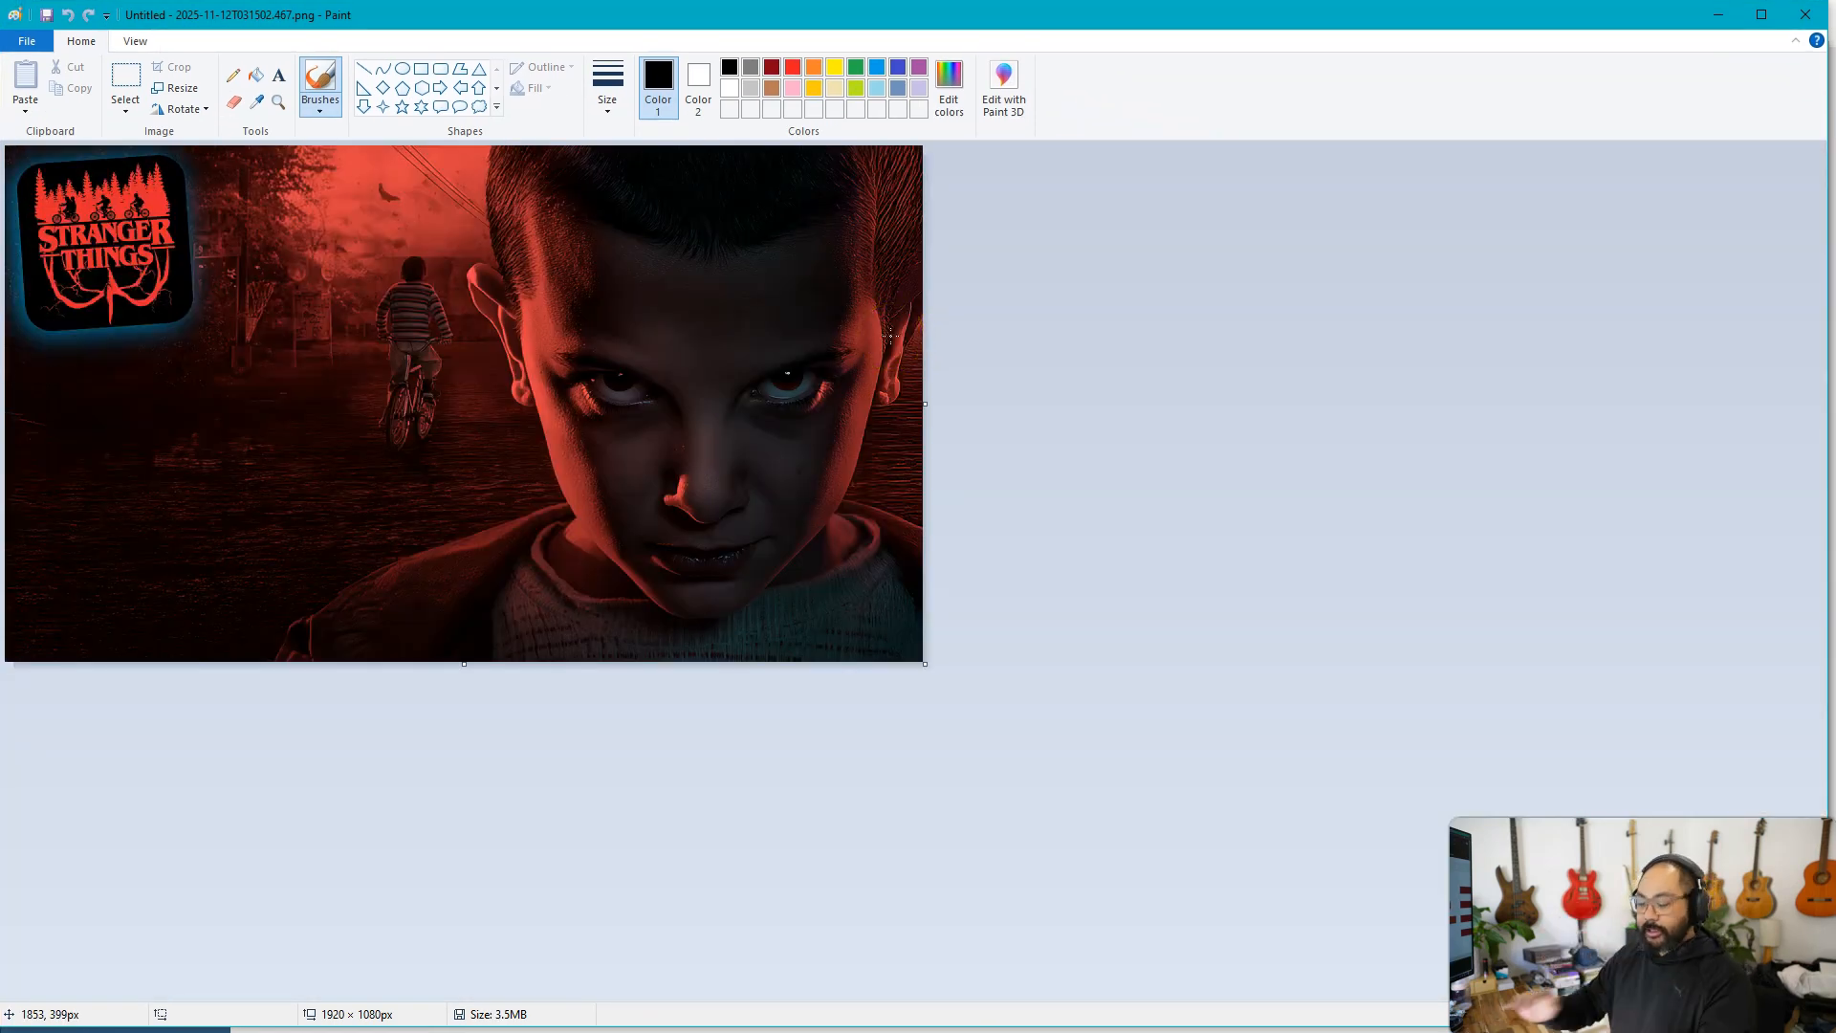
mouse_move(257, 144)
left_mouse_down()
mouse_move(542, 452)
mouse_move(647, 662)
left_mouse_up()
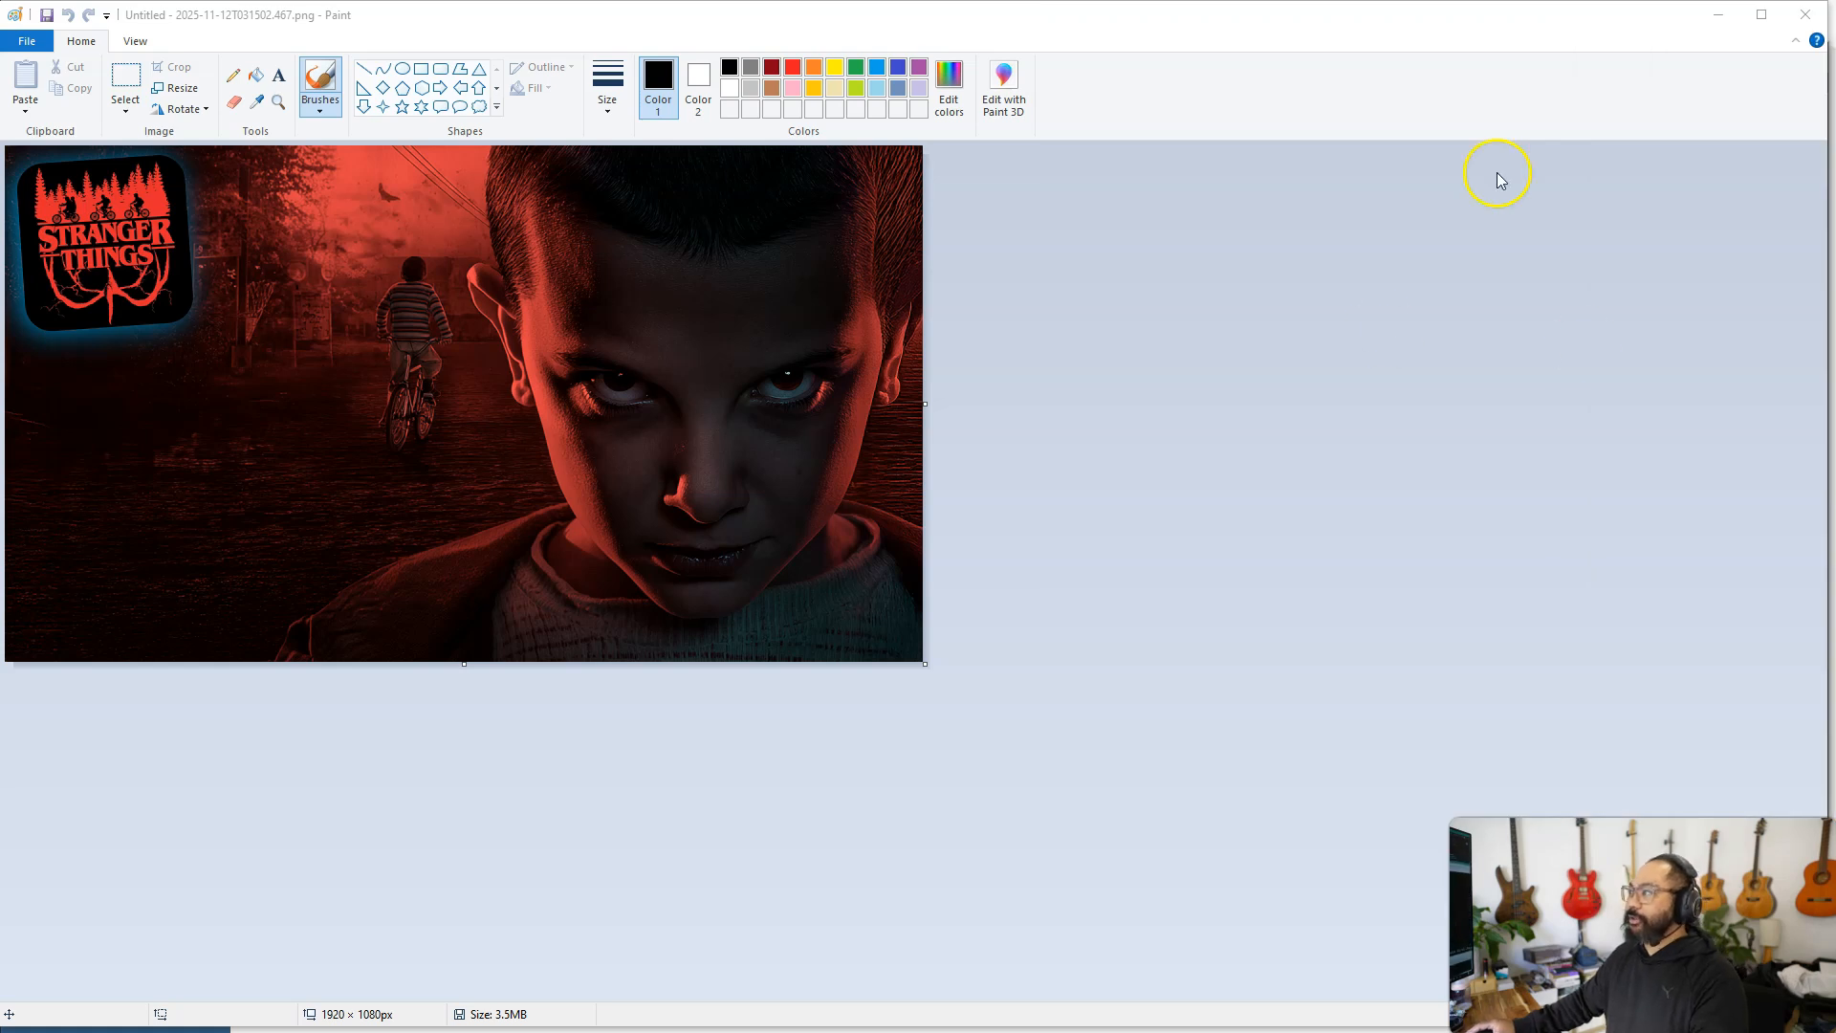
left_click(1805, 14)
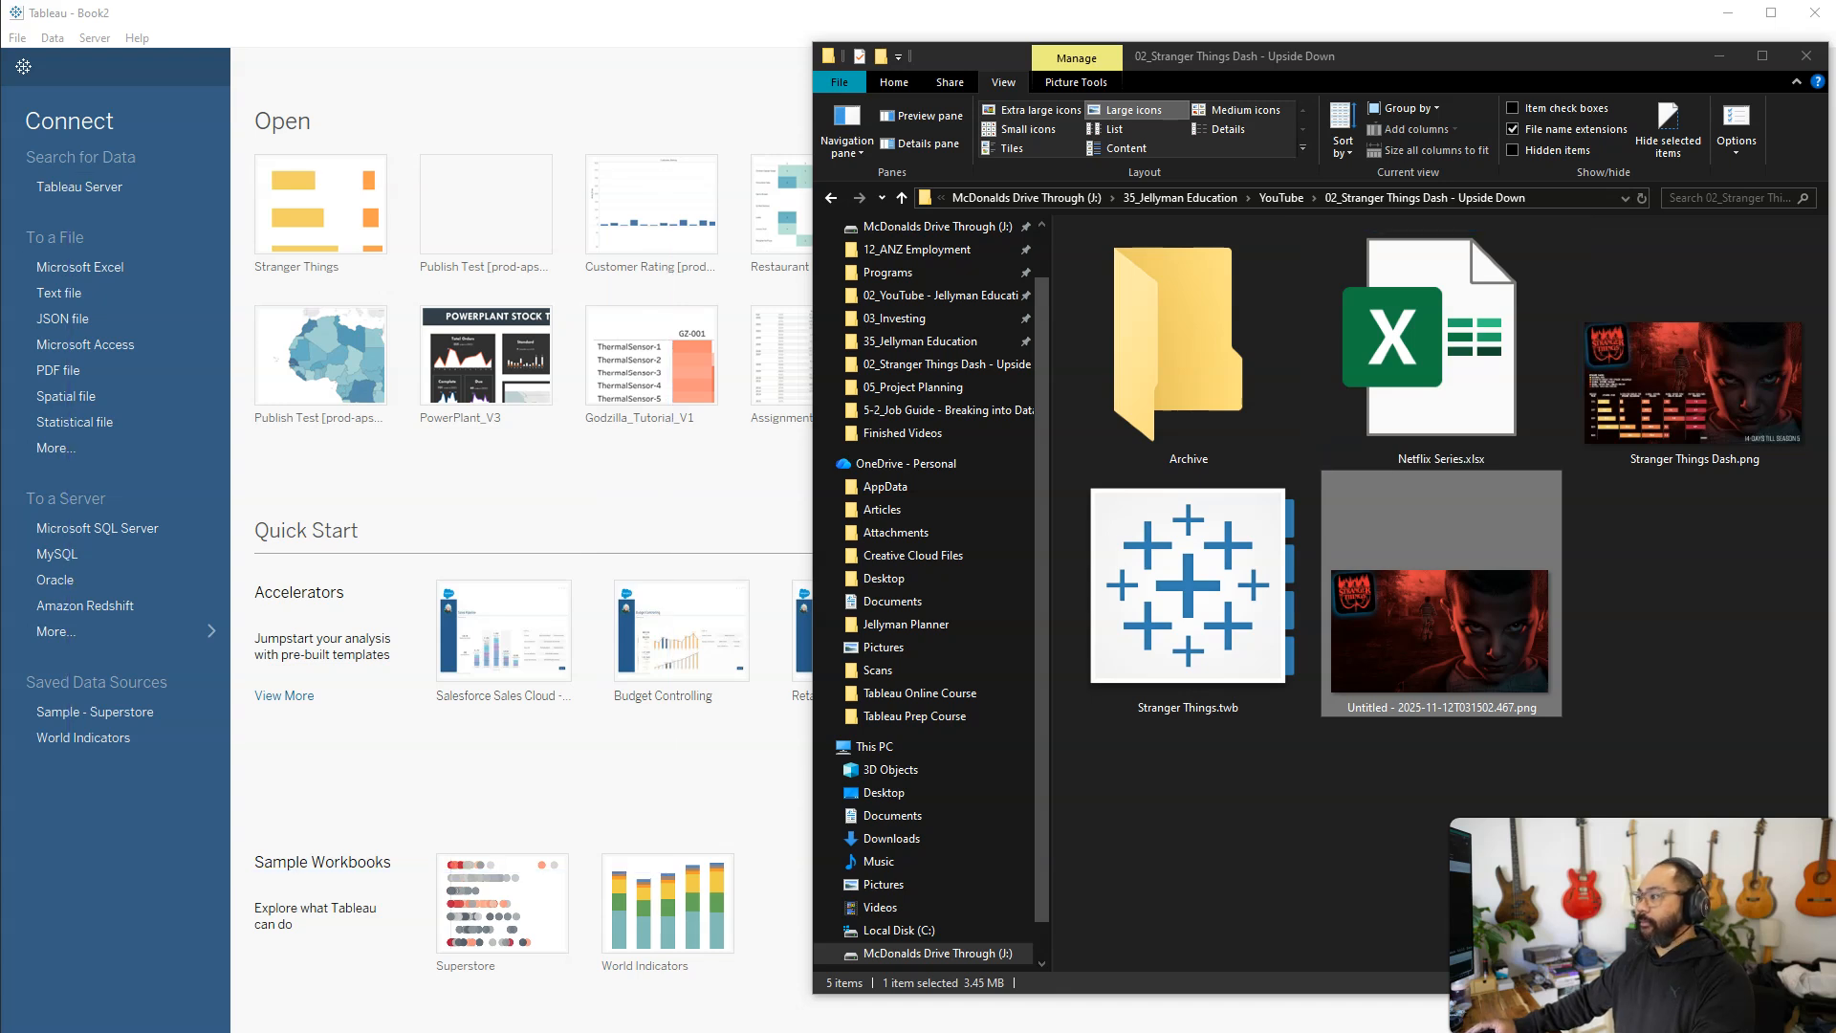
Load Netflix Series.xlsx into Tableau as a data source, enlarge its data preview and collapse the table details
left_click_drag(1434, 363, 491, 489)
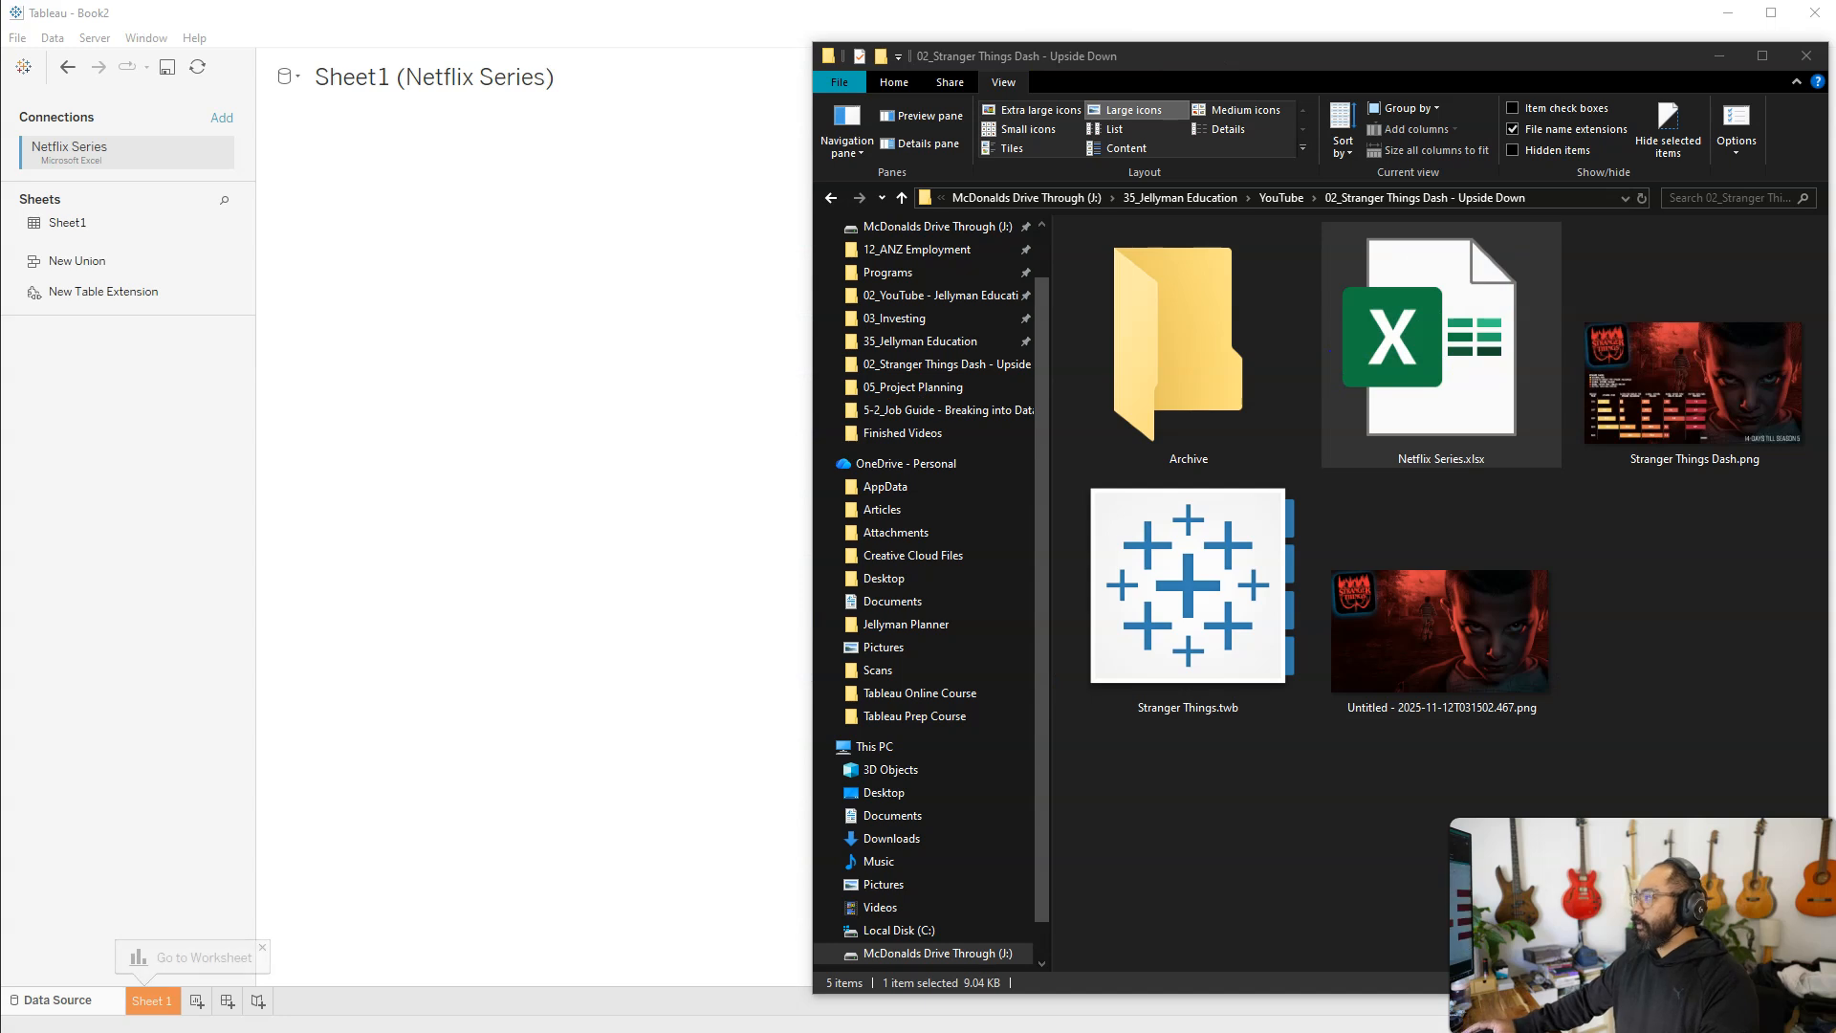
left_click(594, 269)
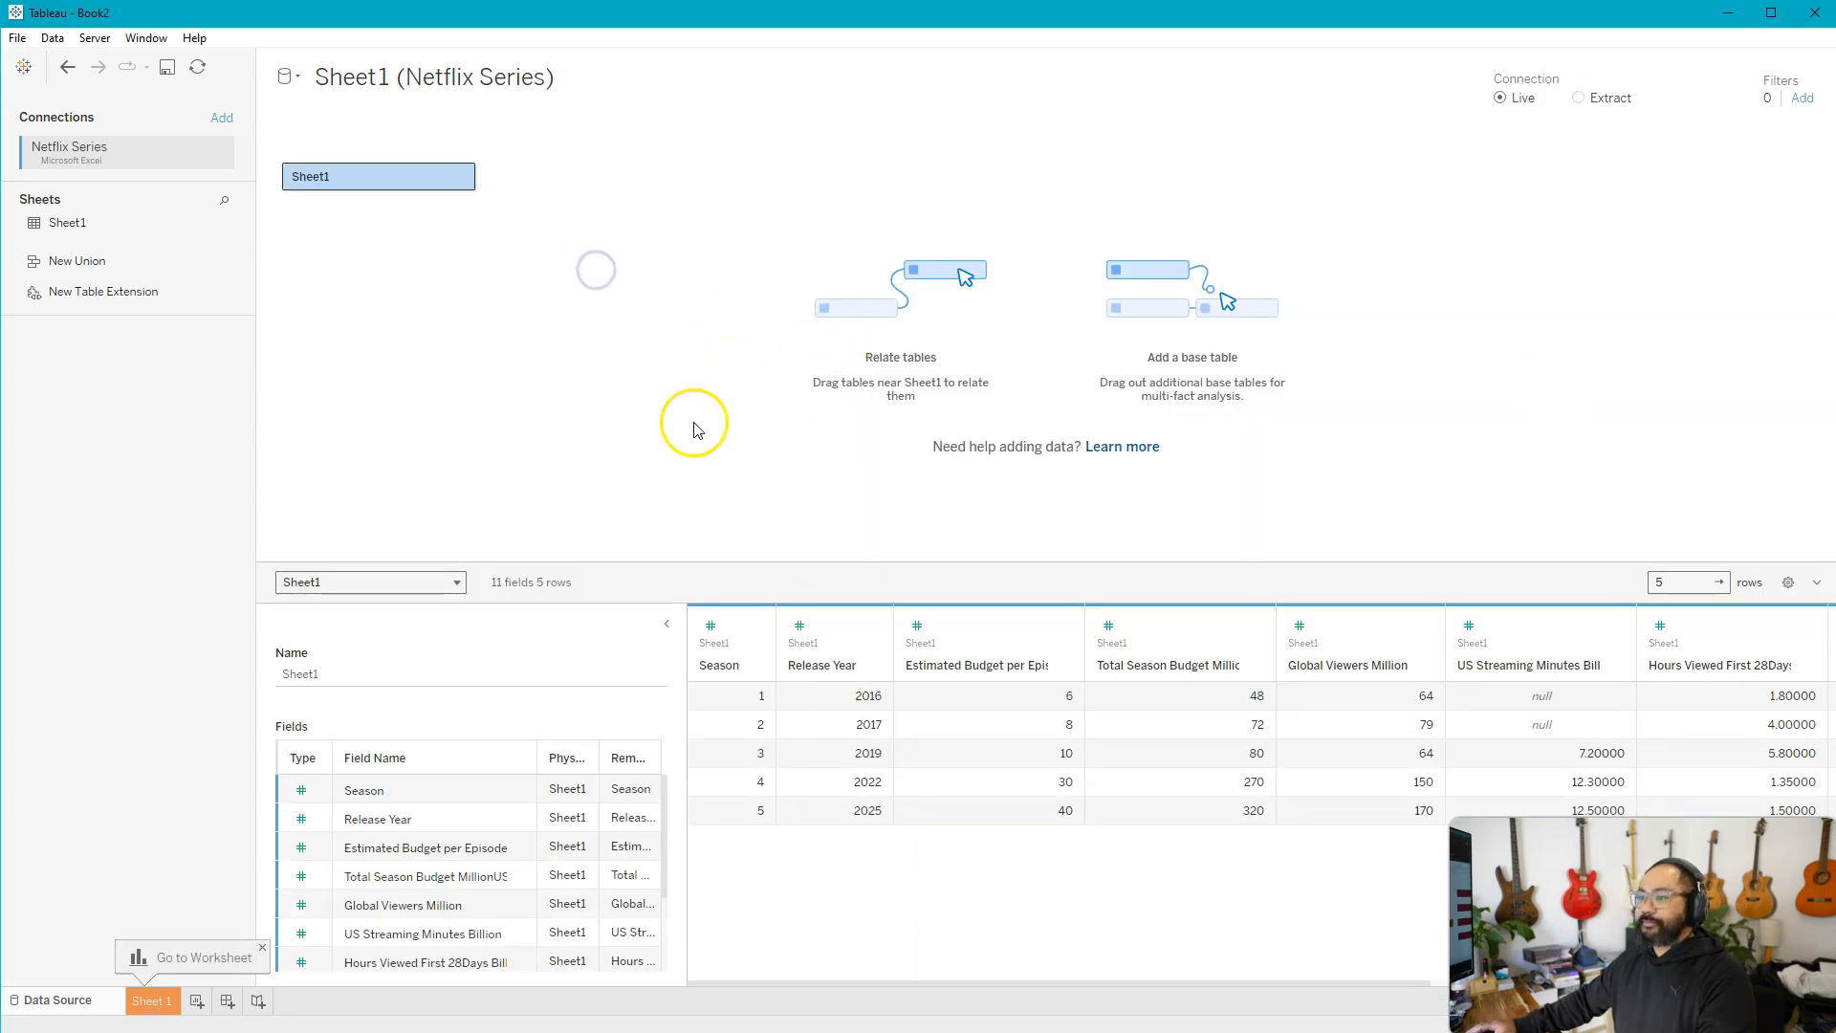
left_click_drag(920, 561, 916, 304)
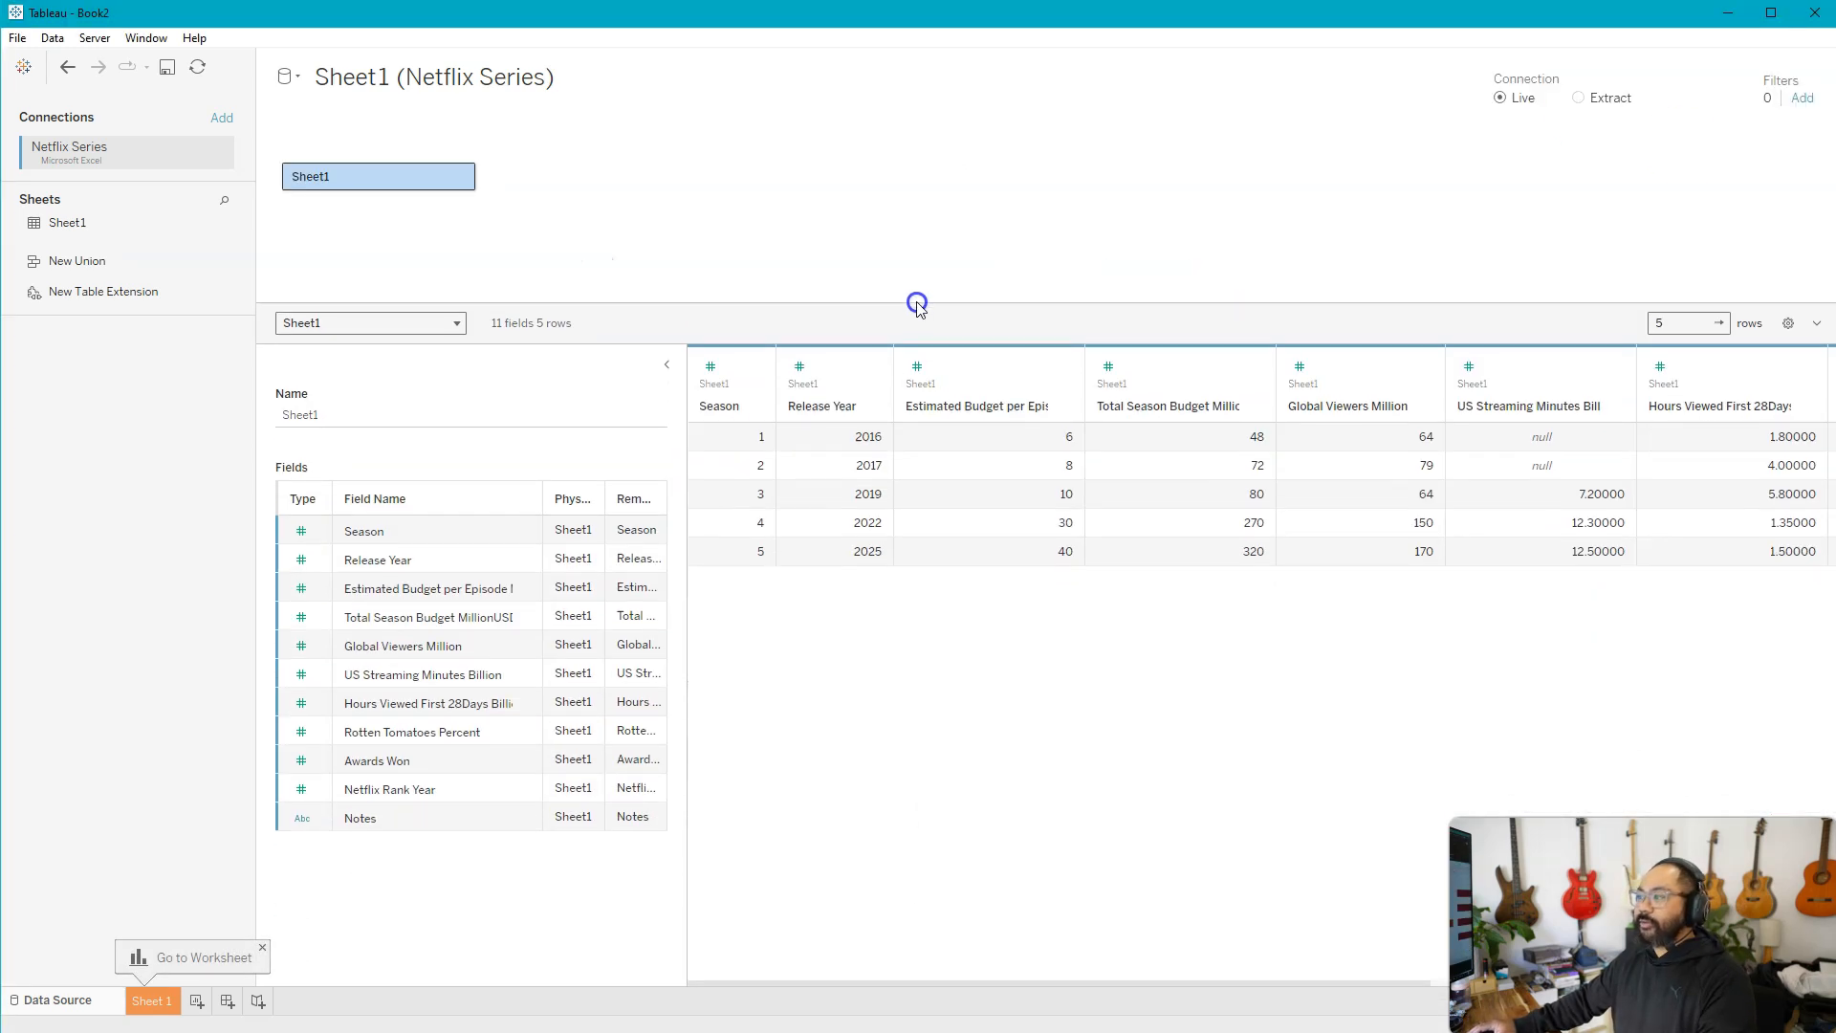
left_click(663, 368)
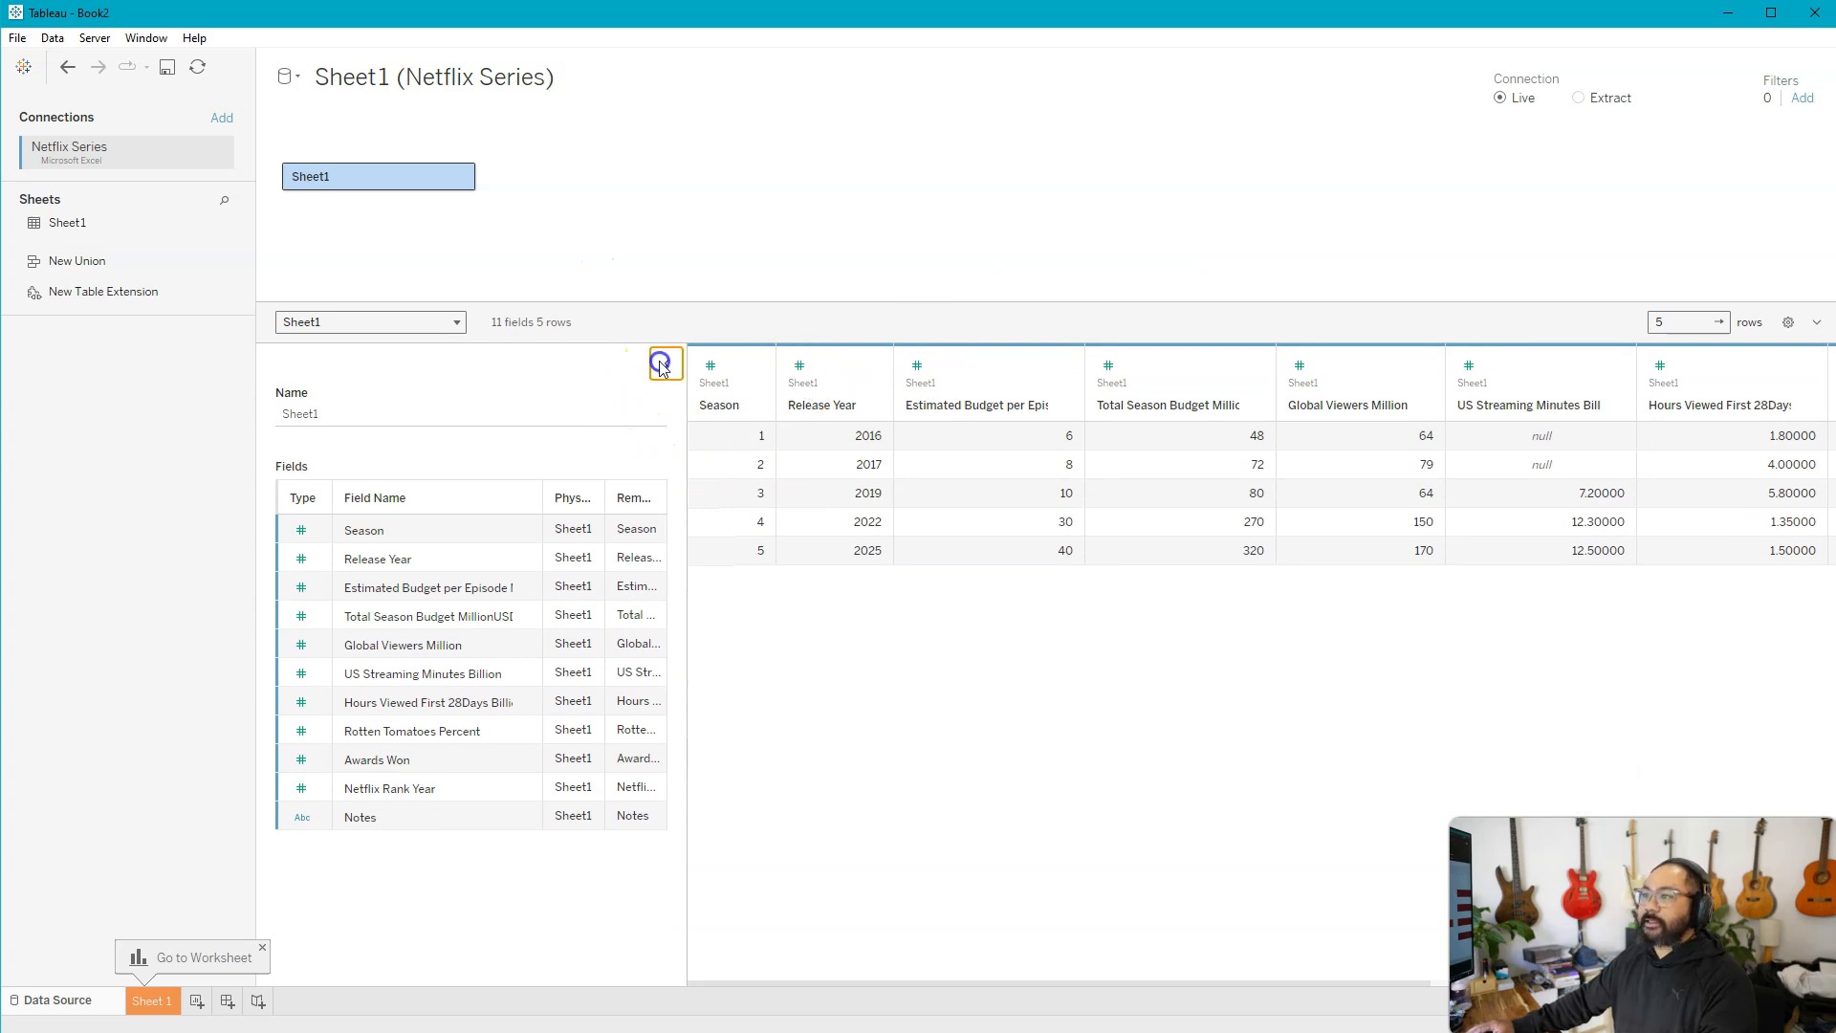
left_click(635, 438)
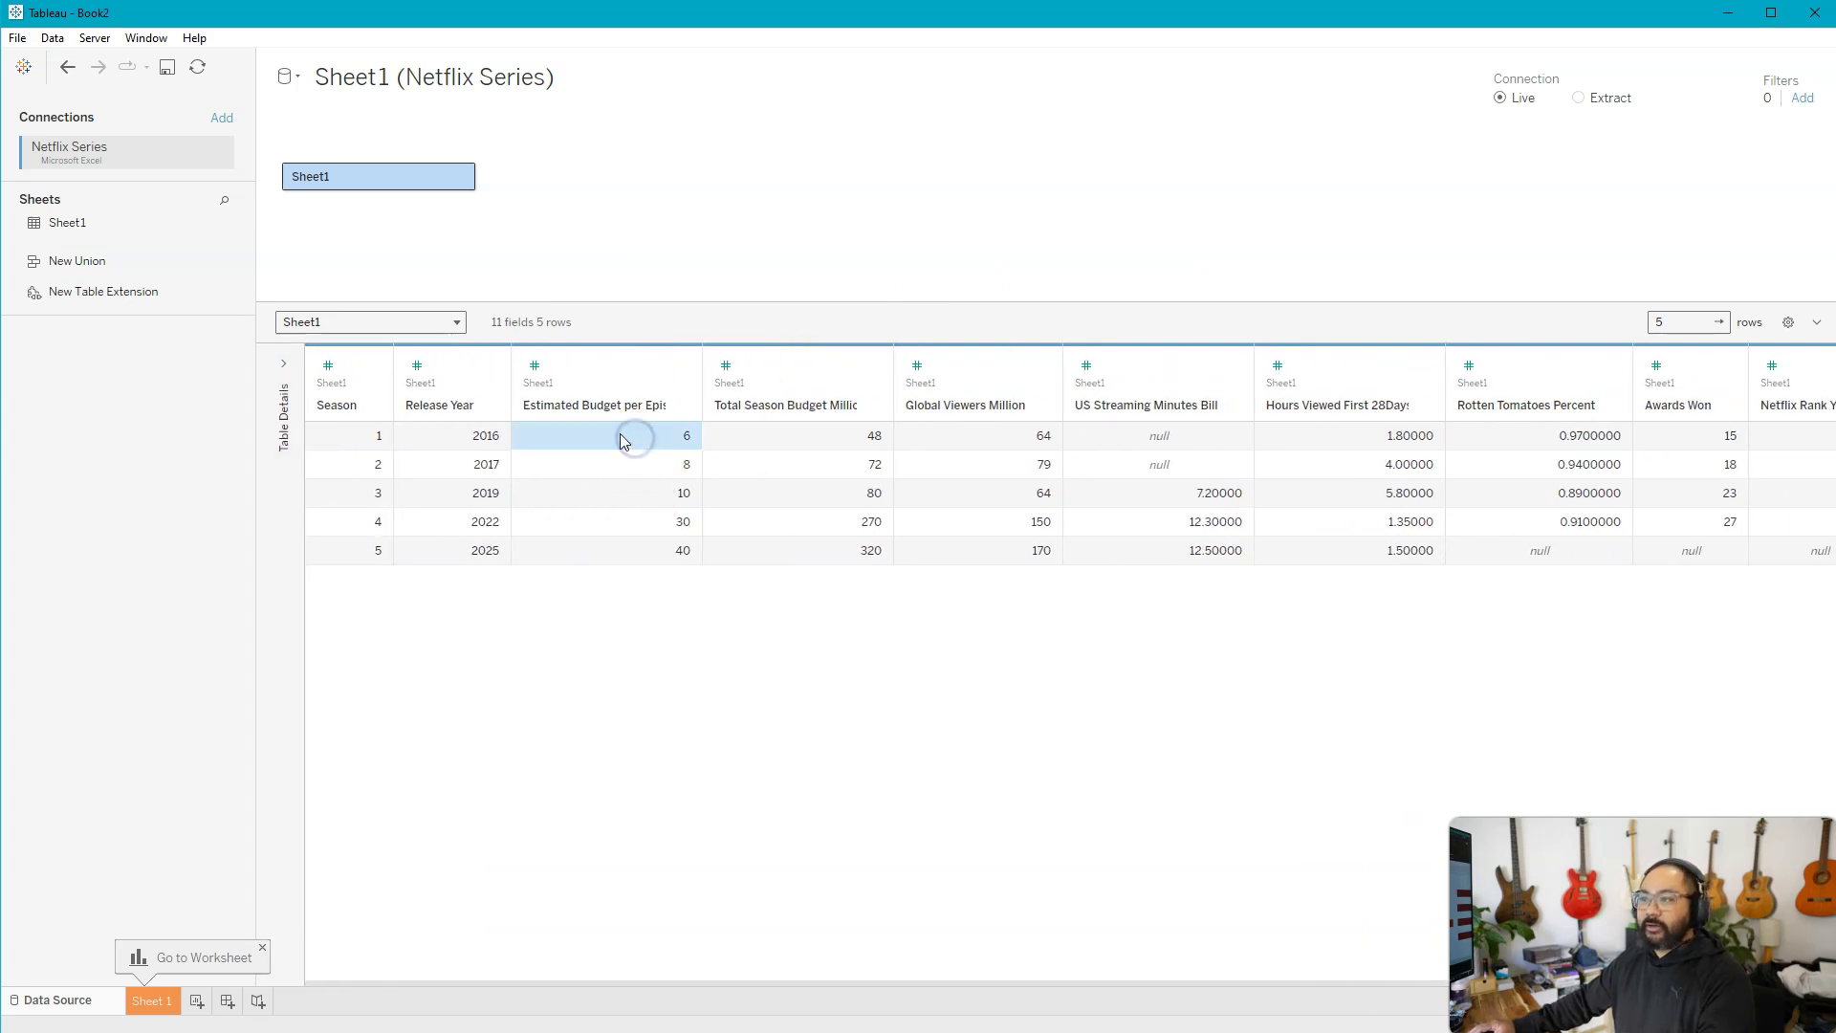
Open the Sheet 1 worksheet and widen the data pane to fit the full field names
scroll(1090, 495, "right", 3)
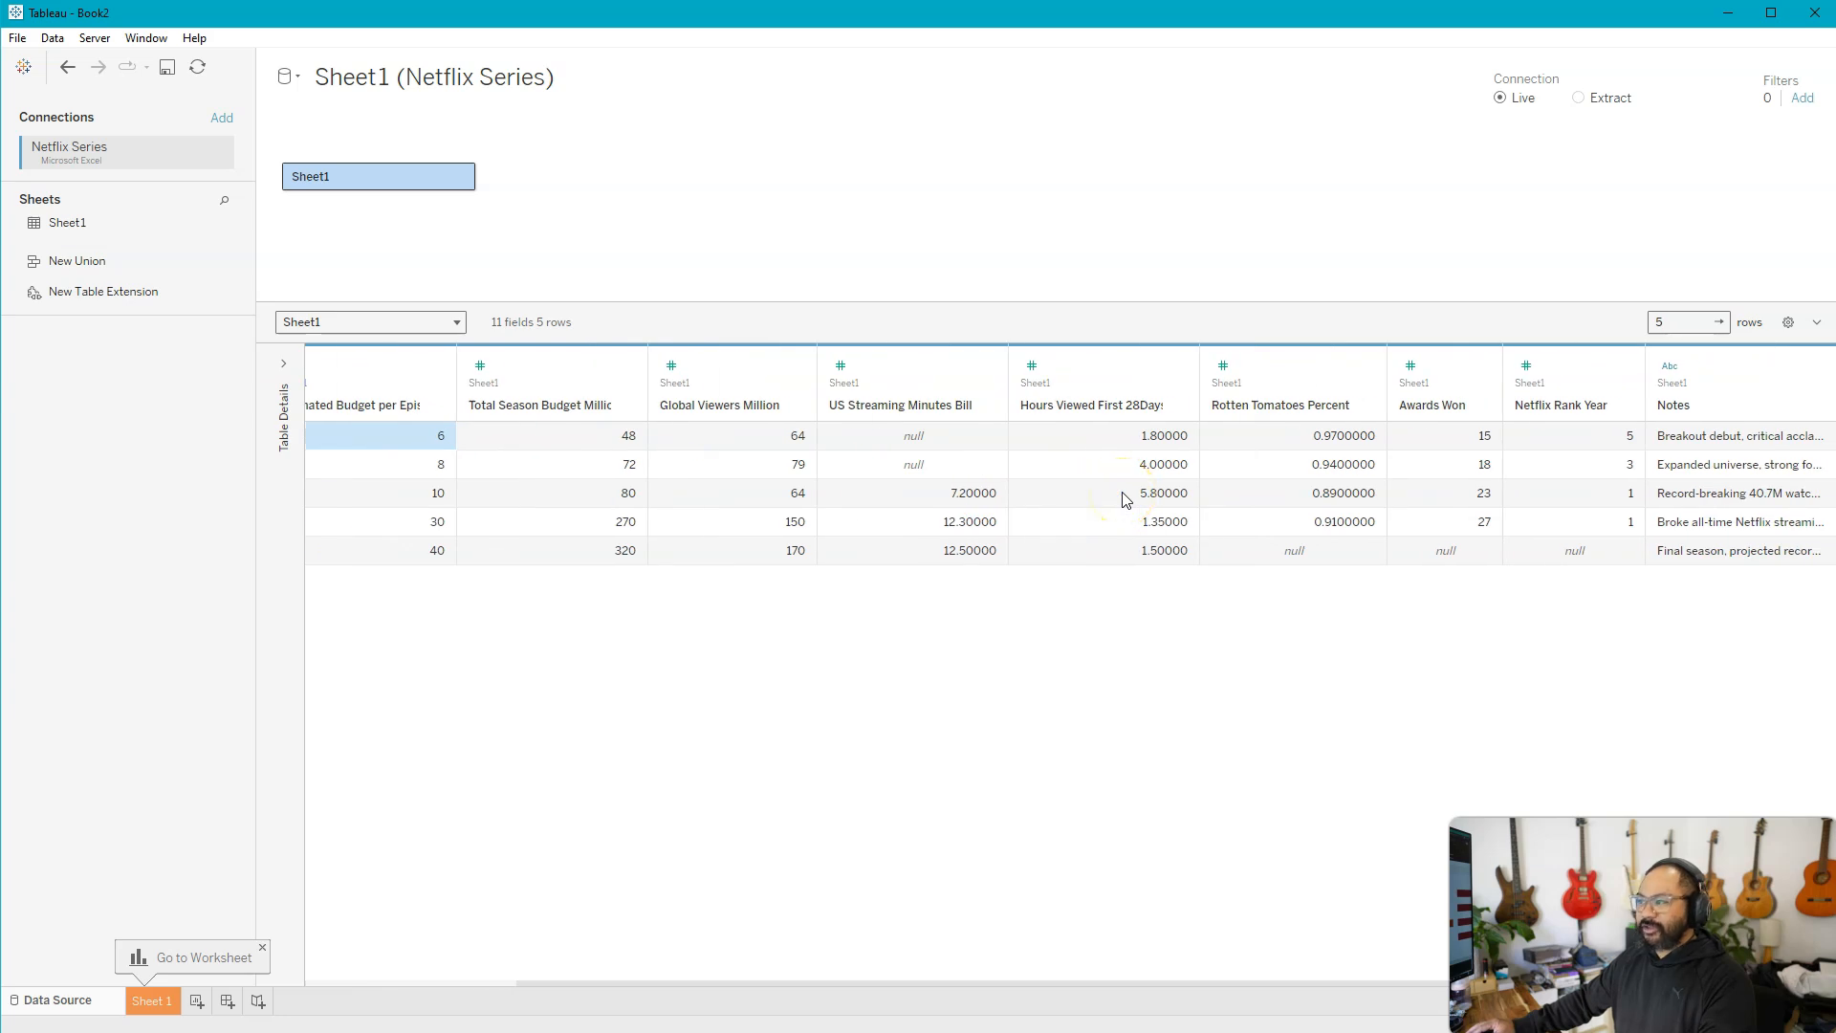
left_click(262, 948)
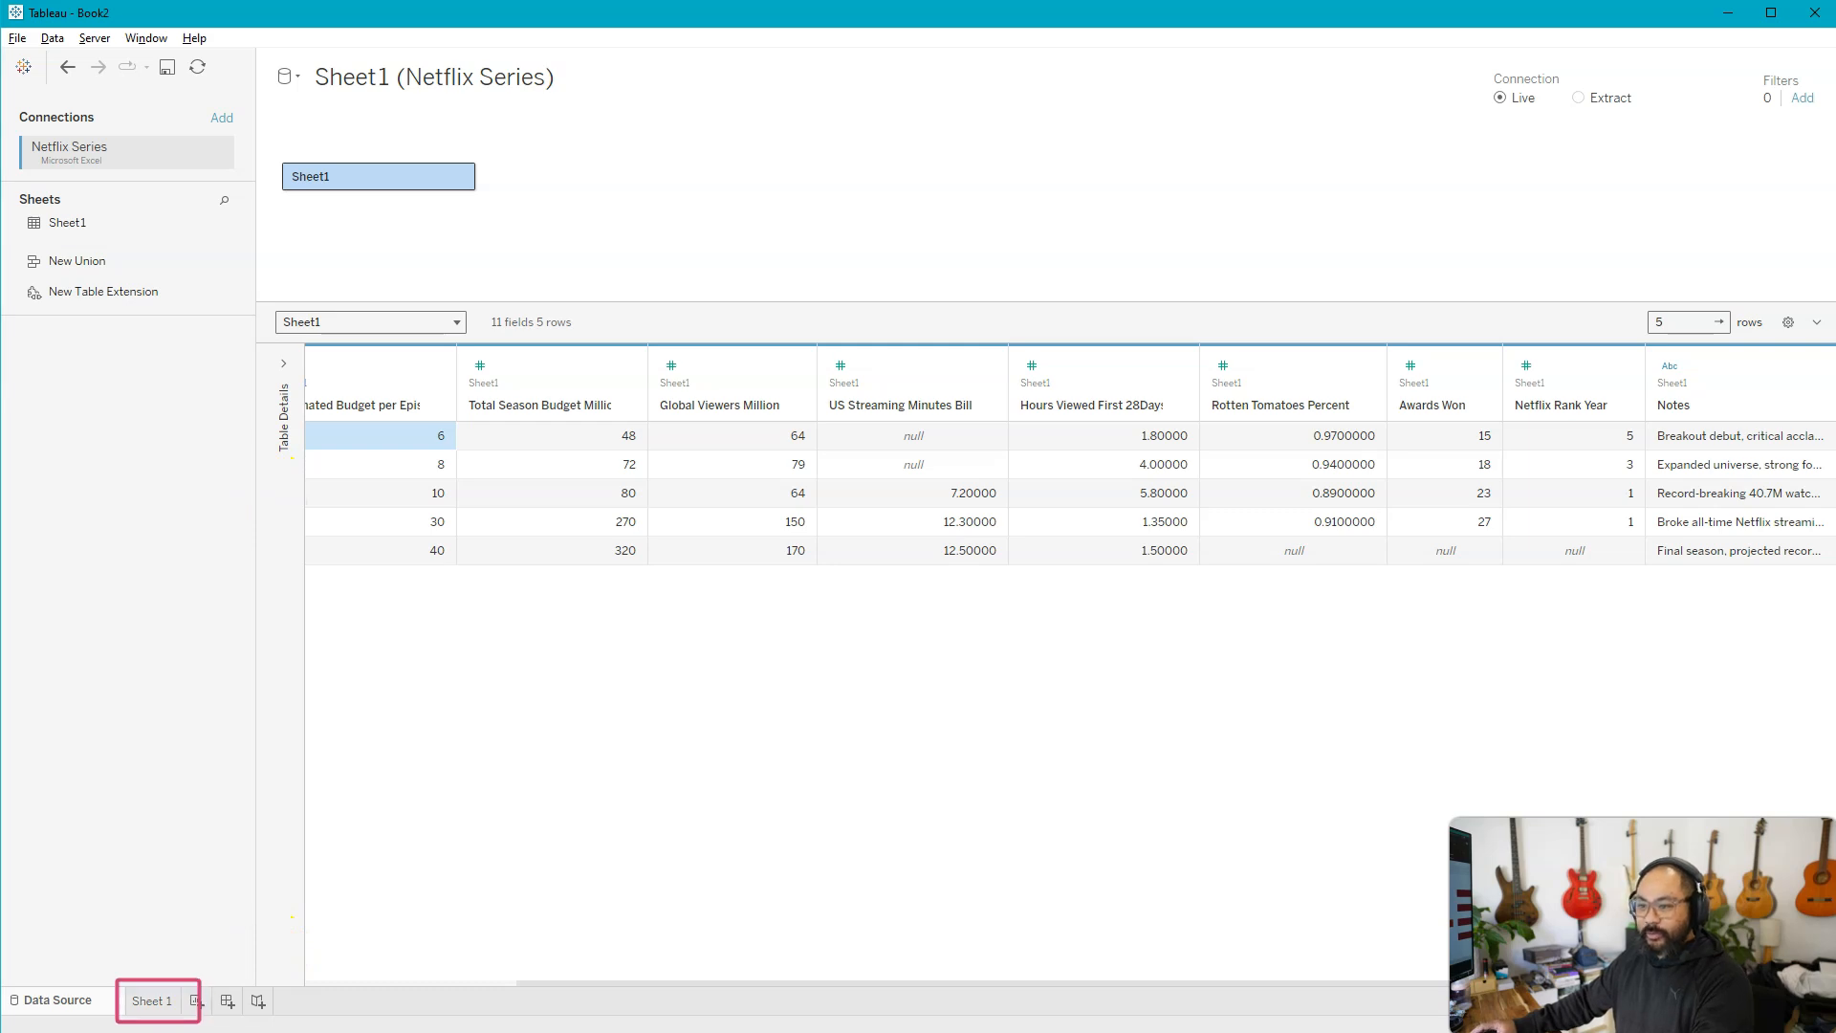
left_click(151, 999)
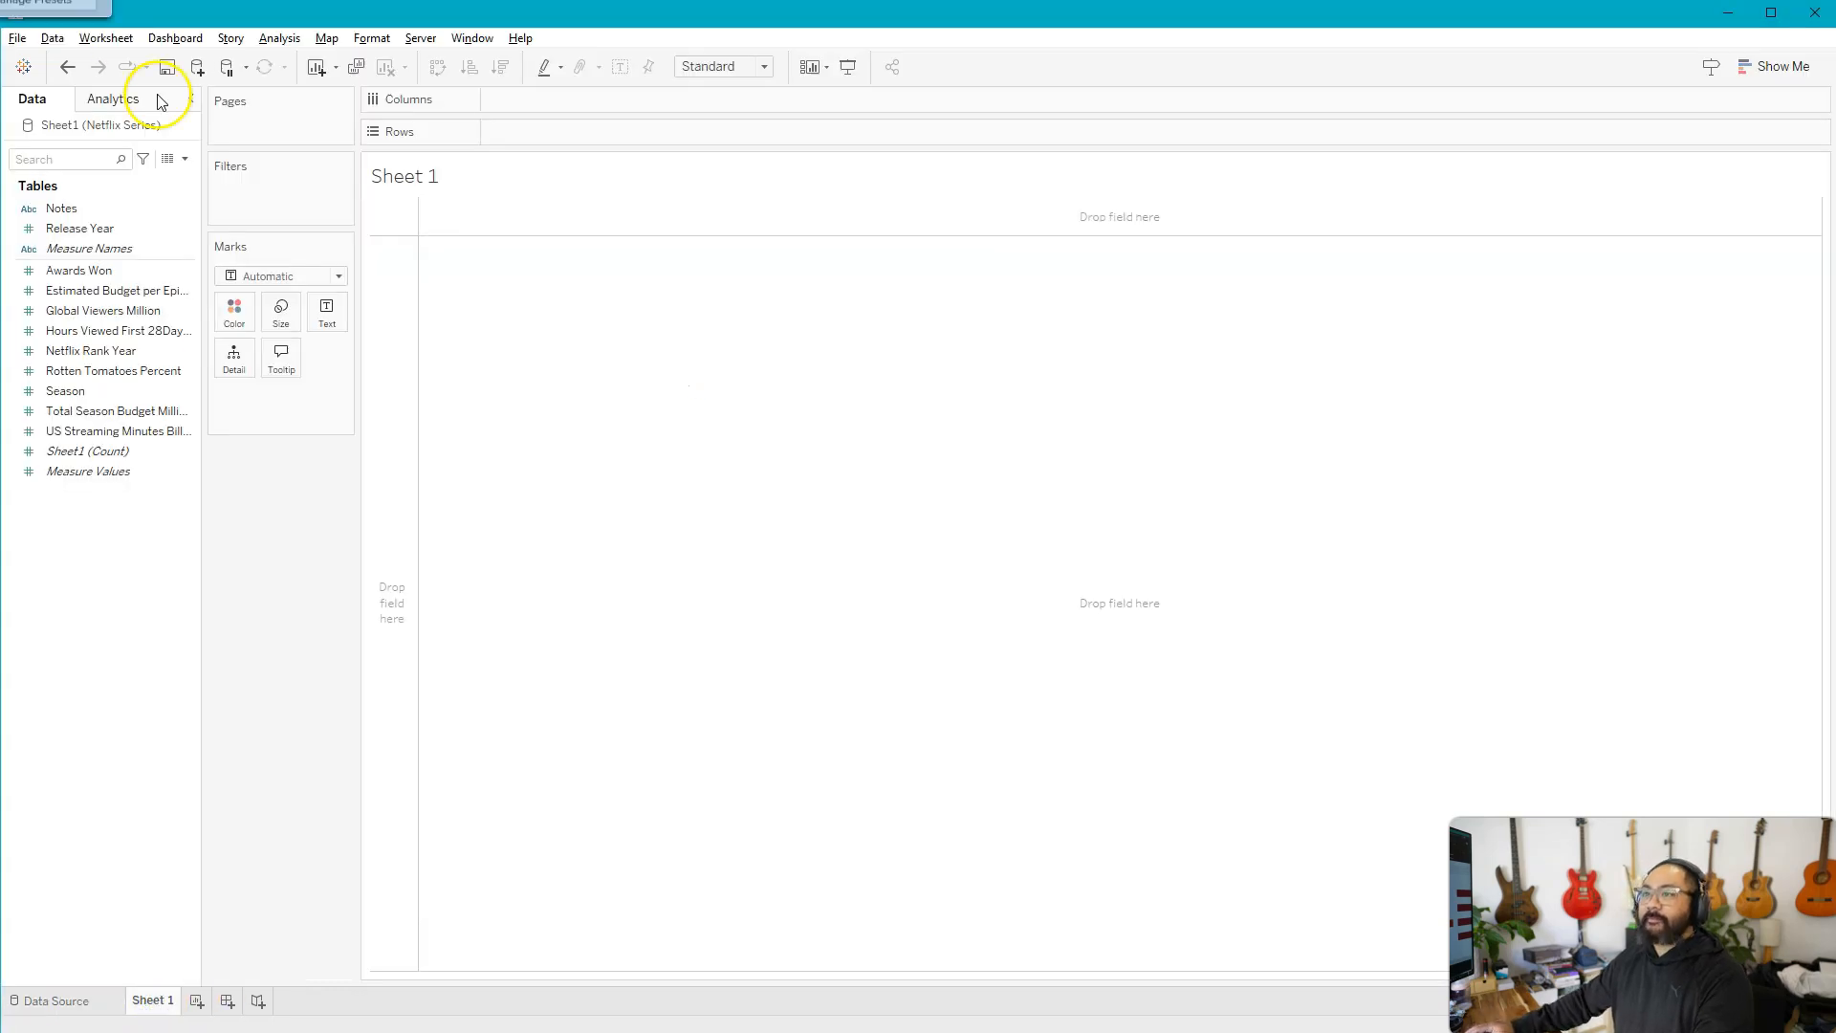
left_click_drag(203, 296, 307, 316)
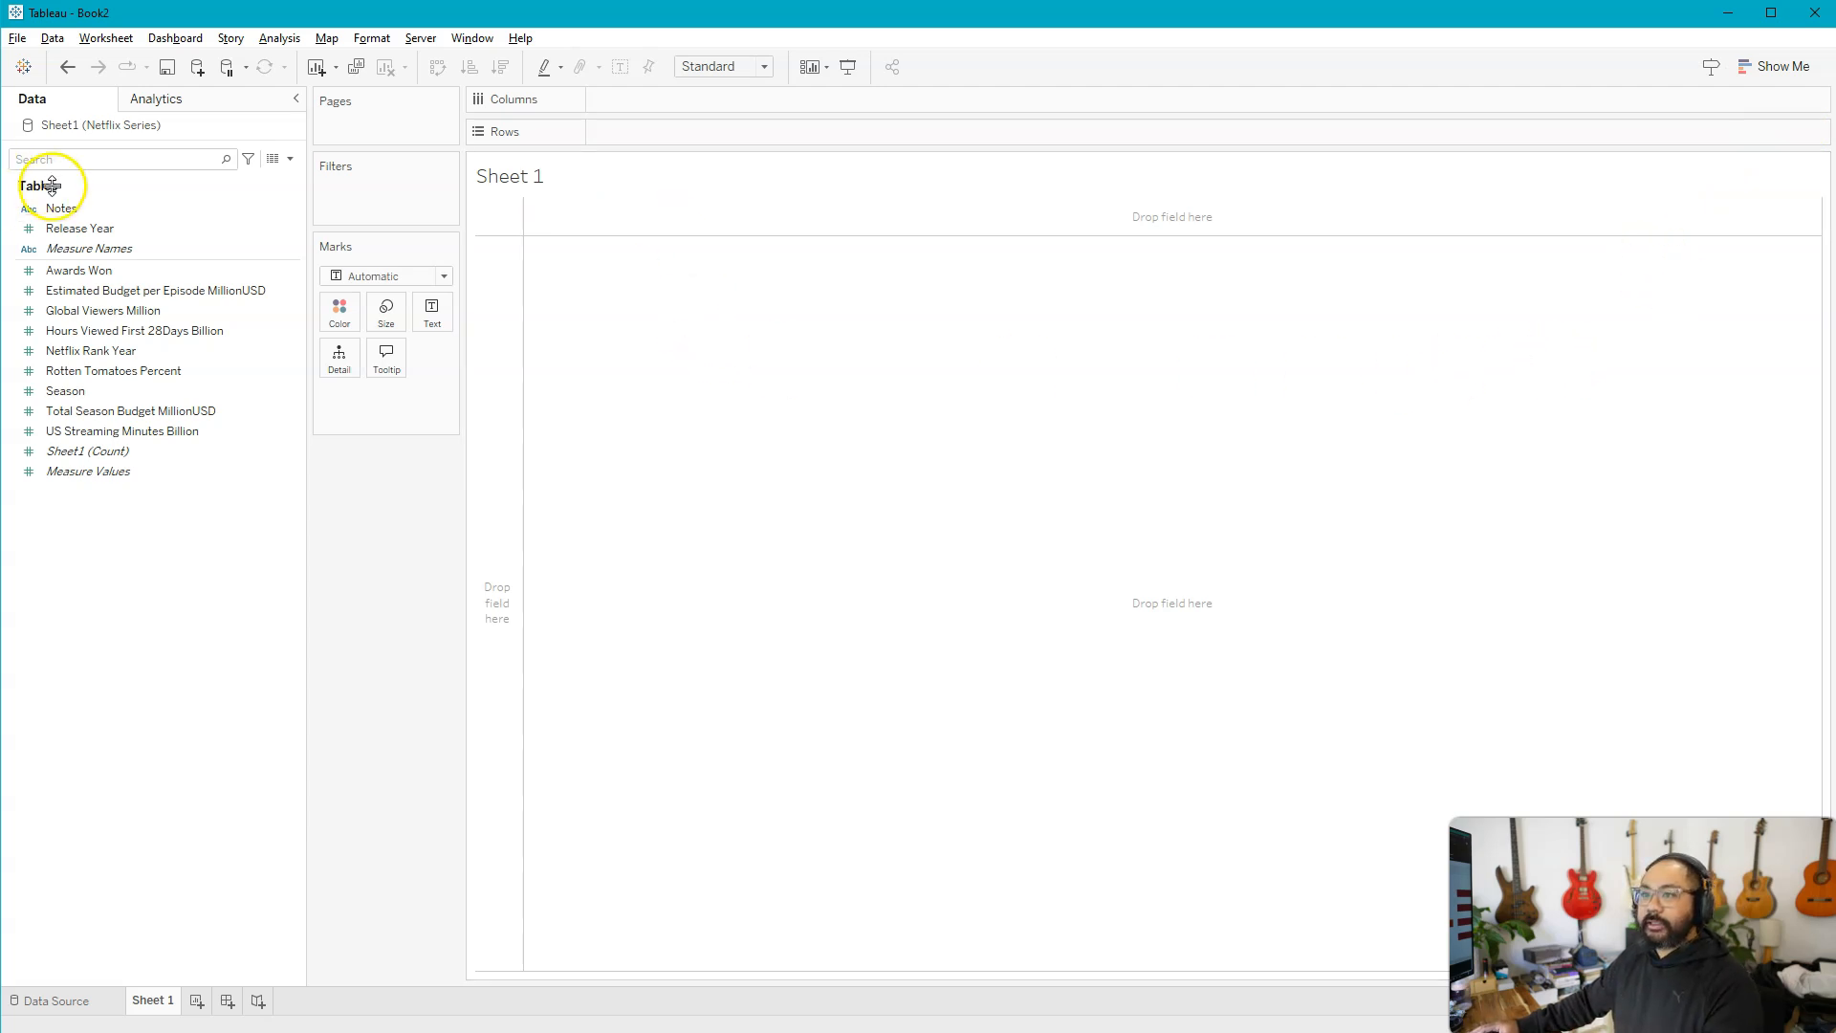
Add the Awards Won measure to Columns to create a horizontal bar
left_click(79, 274)
left_click_drag(80, 275, 666, 94)
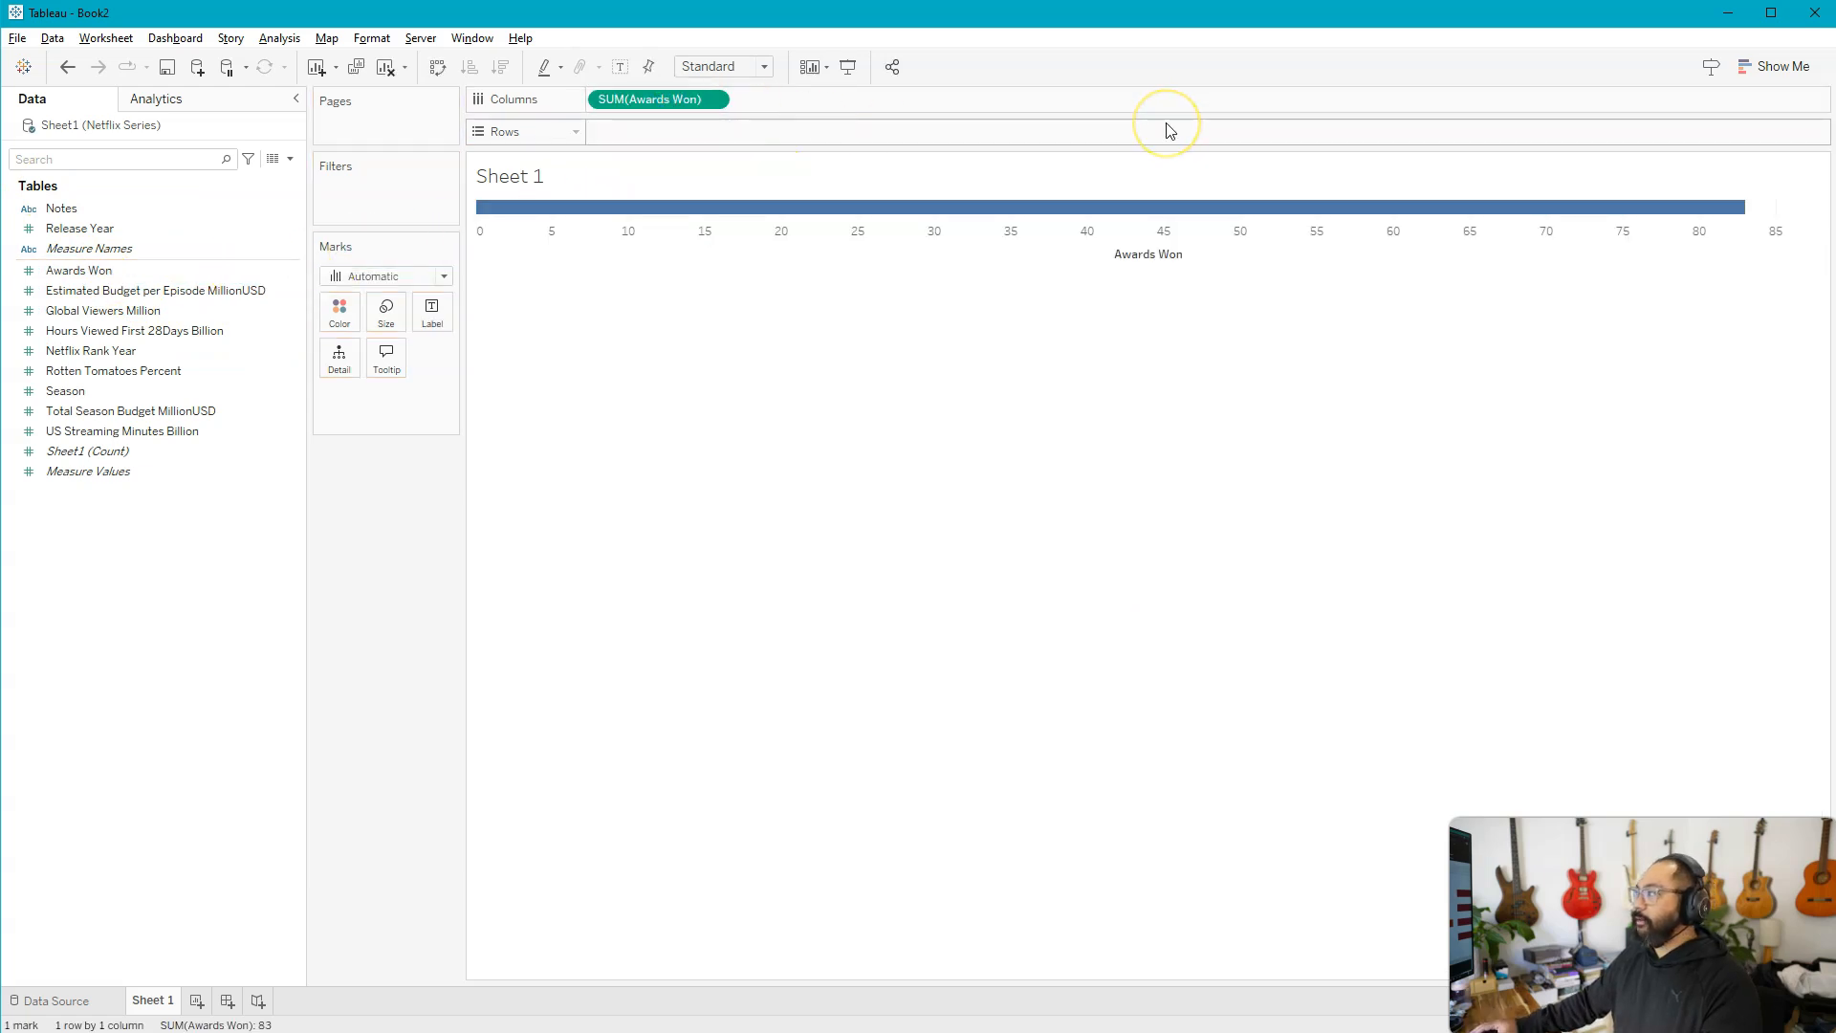
mouse_move(1028, 208)
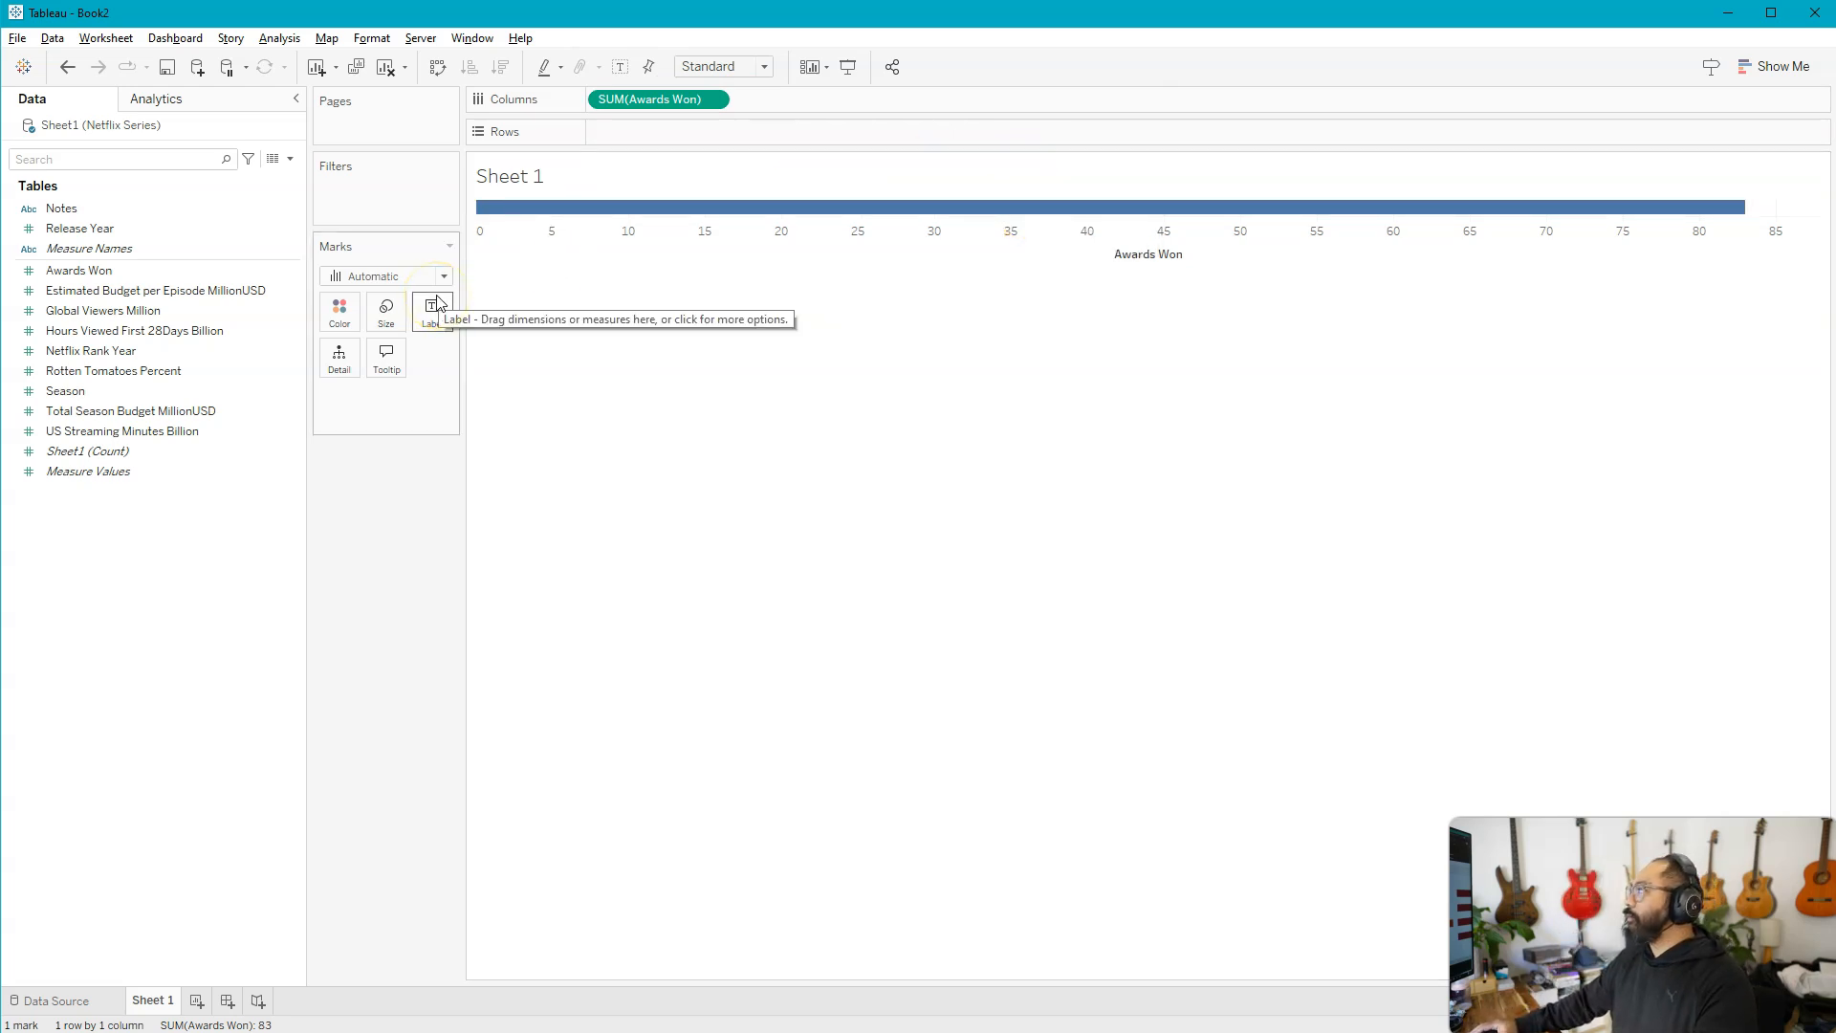
Place Release Year on Rows as a continuous field and look through its measure aggregations
left_click(91, 233)
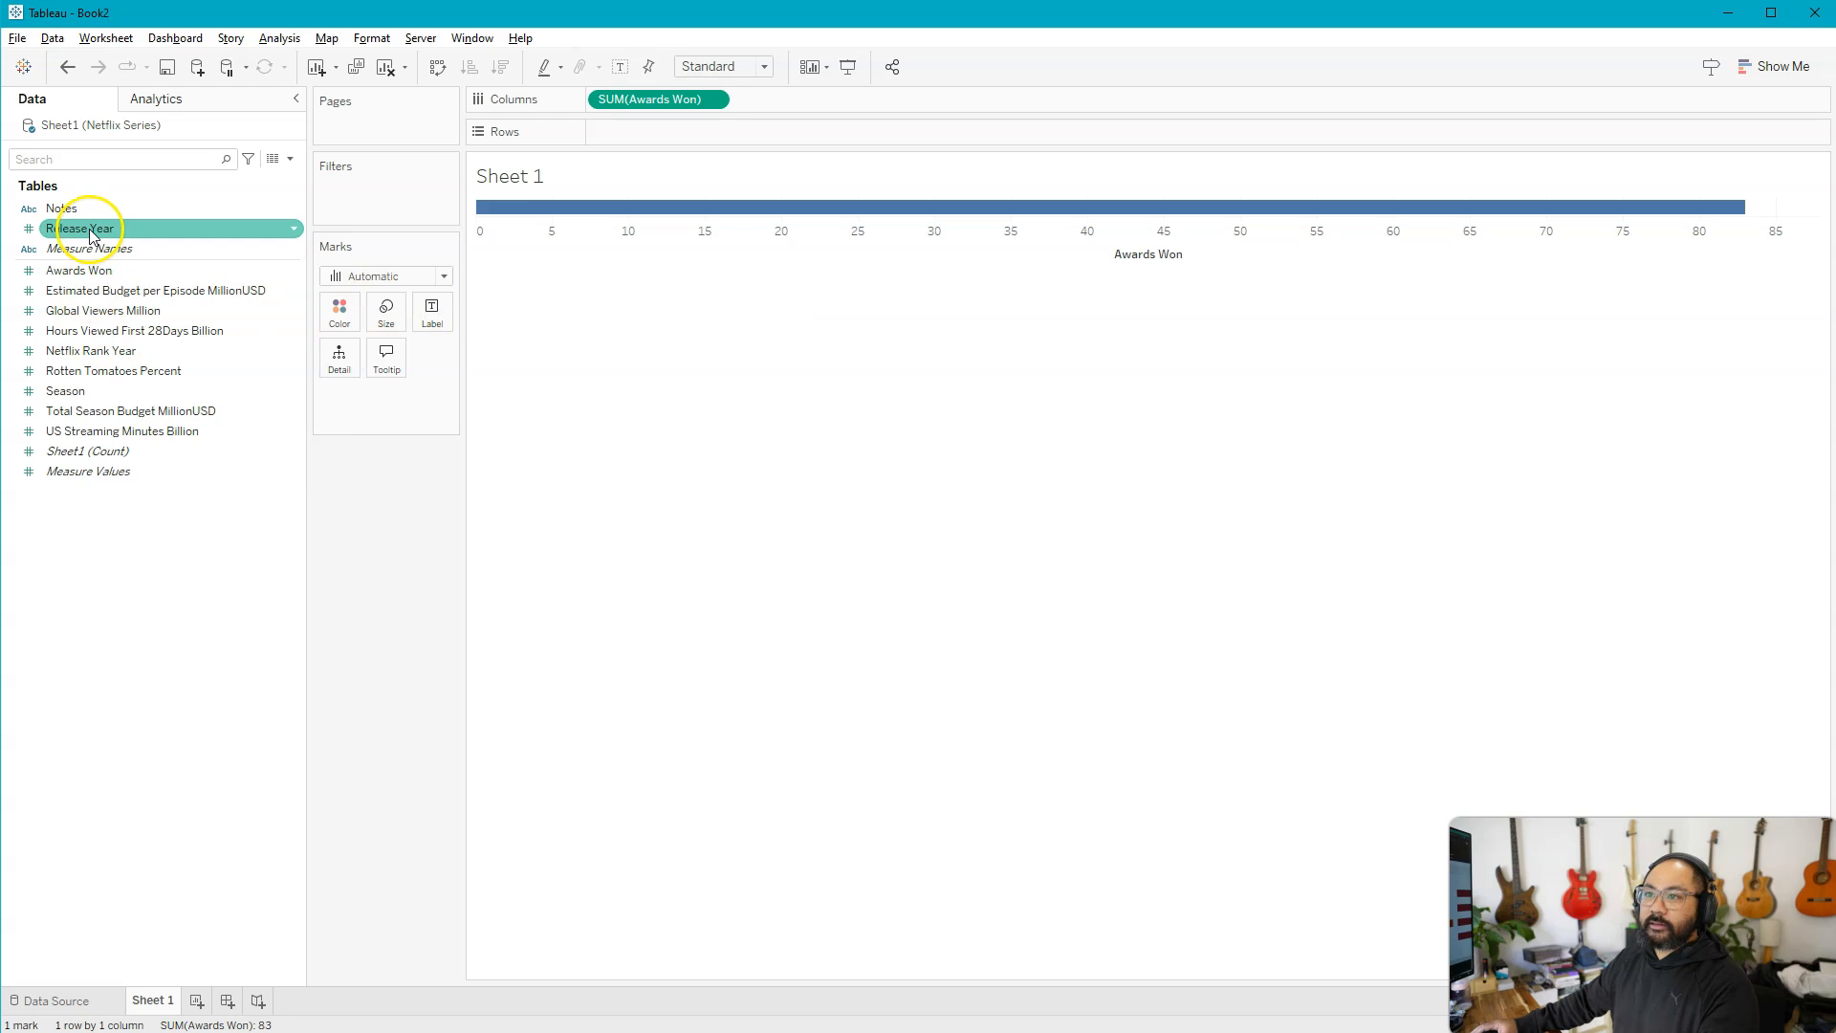
left_click_drag(90, 233, 646, 133)
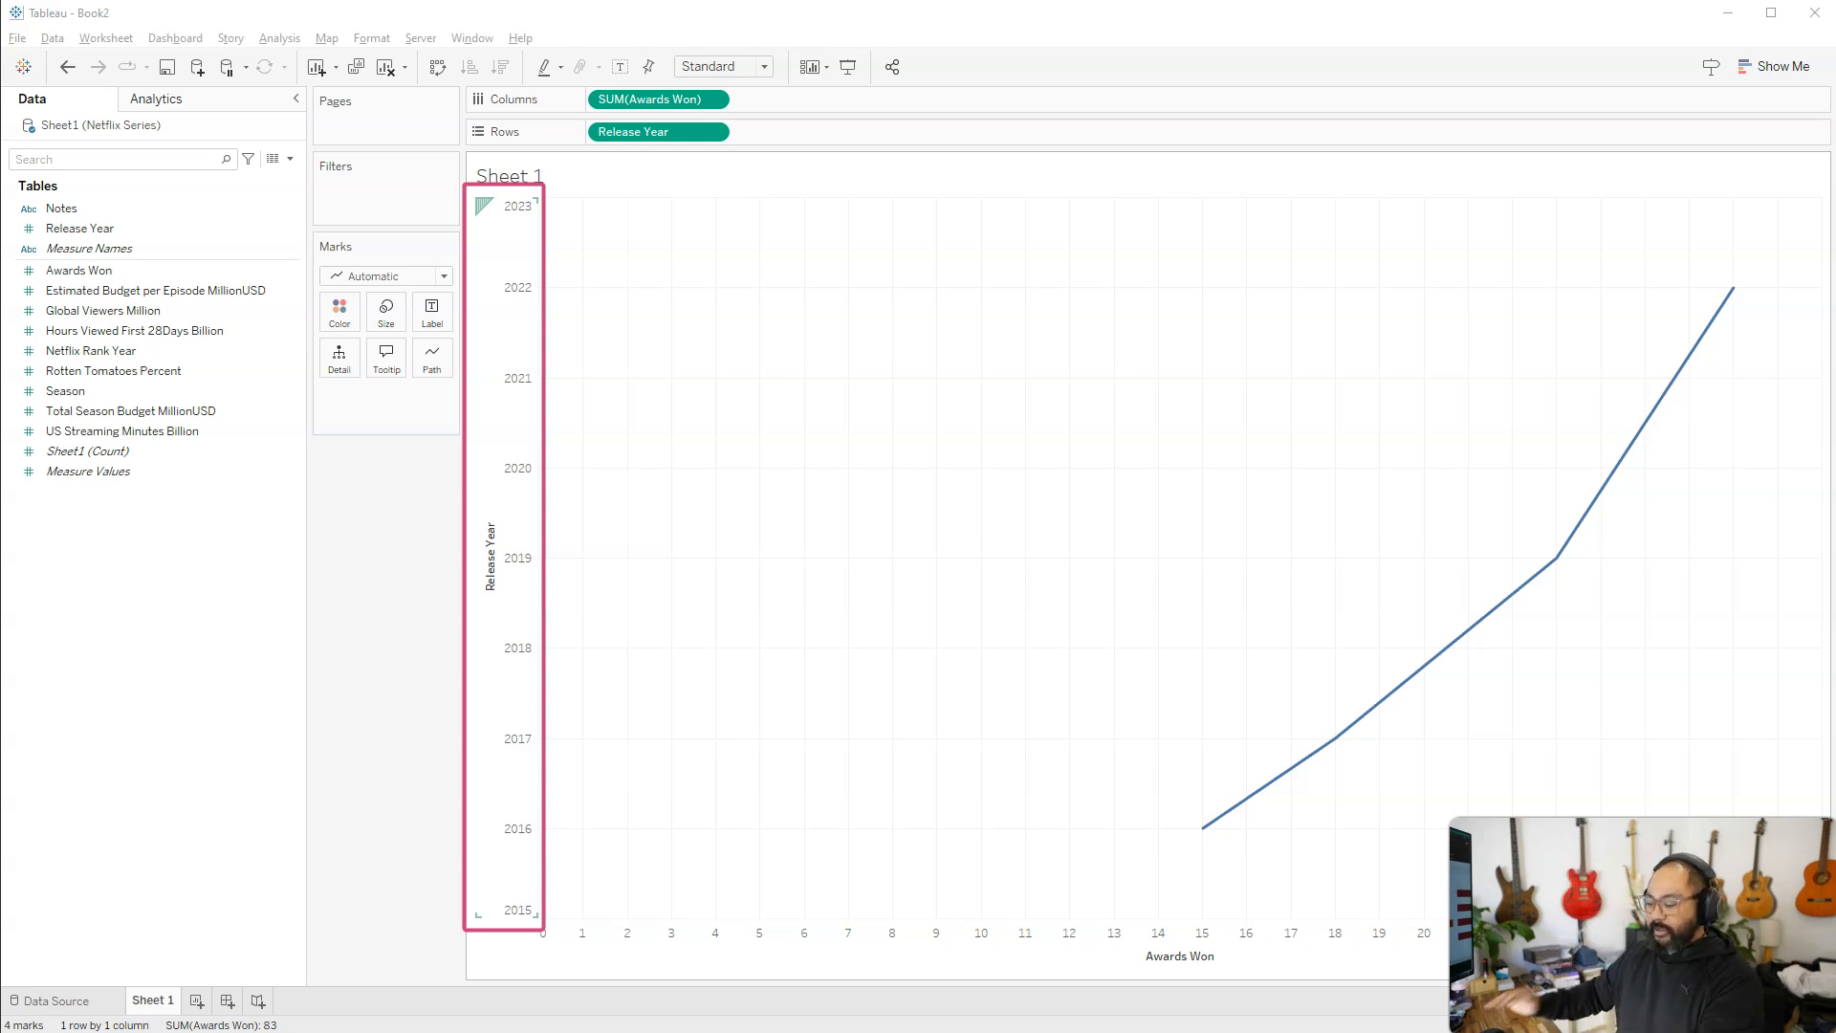
left_click(642, 137)
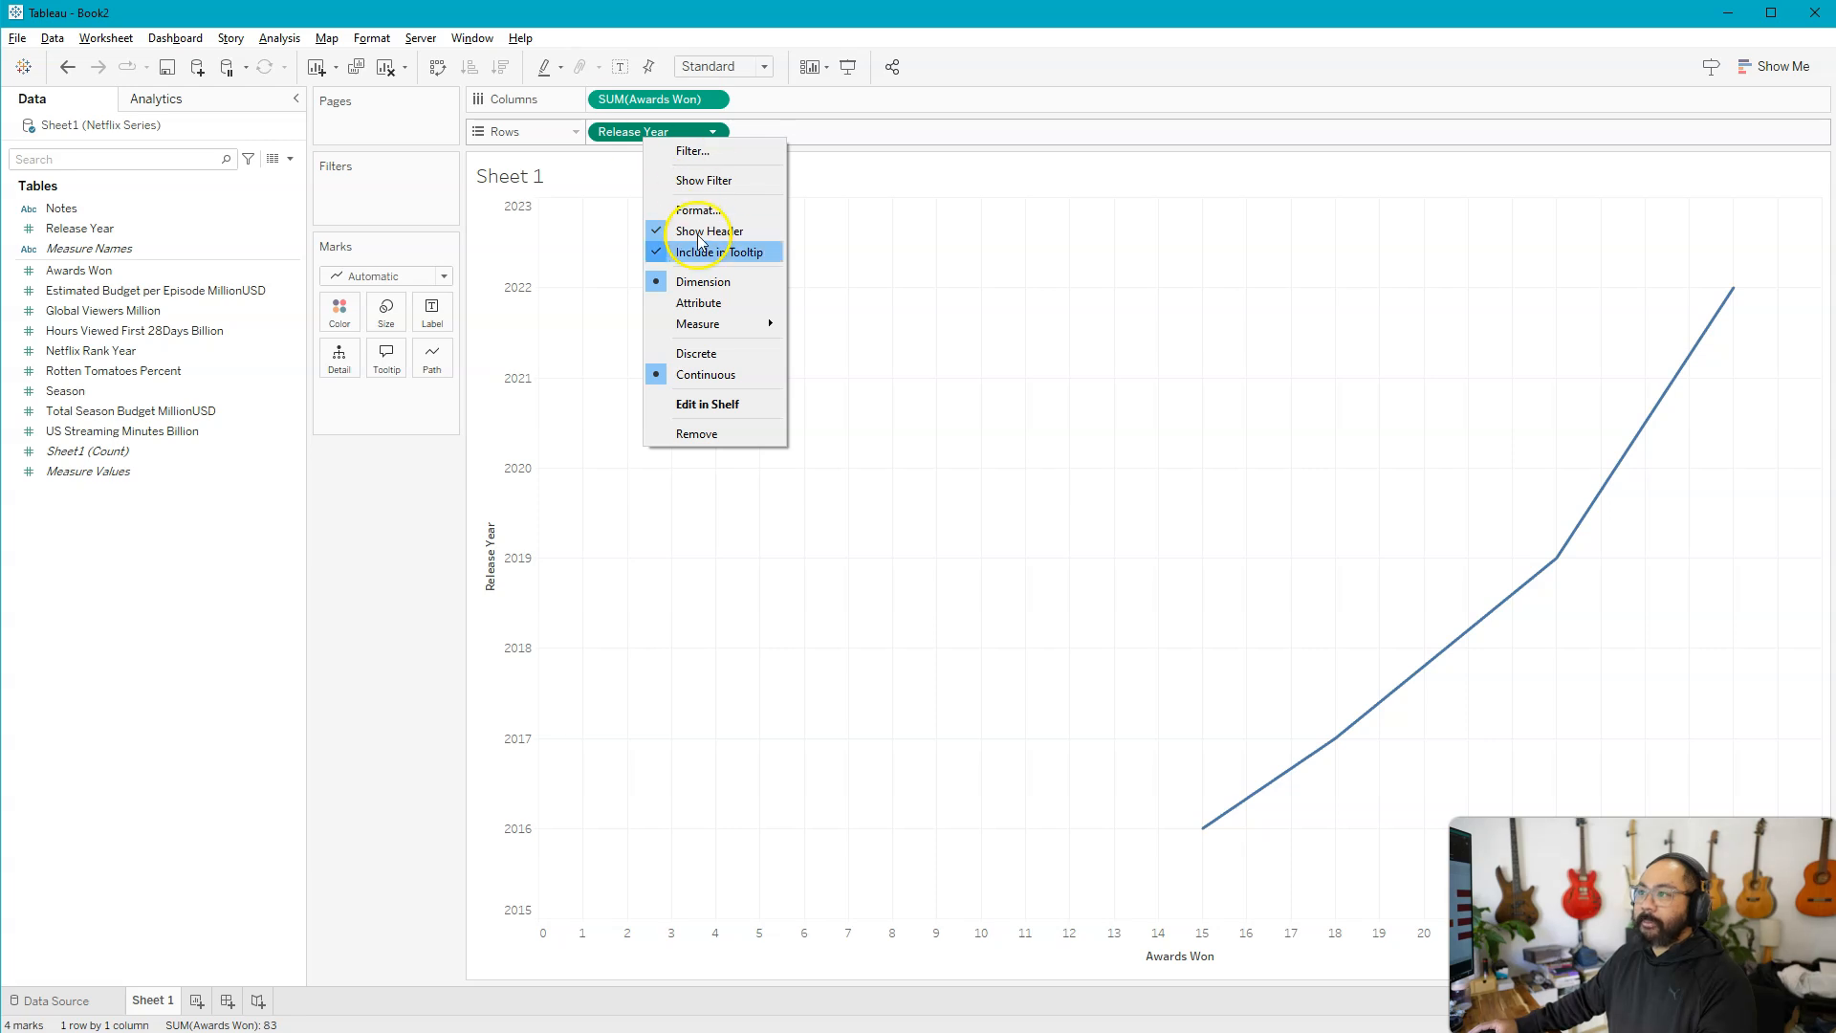
left_click(730, 324)
left_click(606, 315)
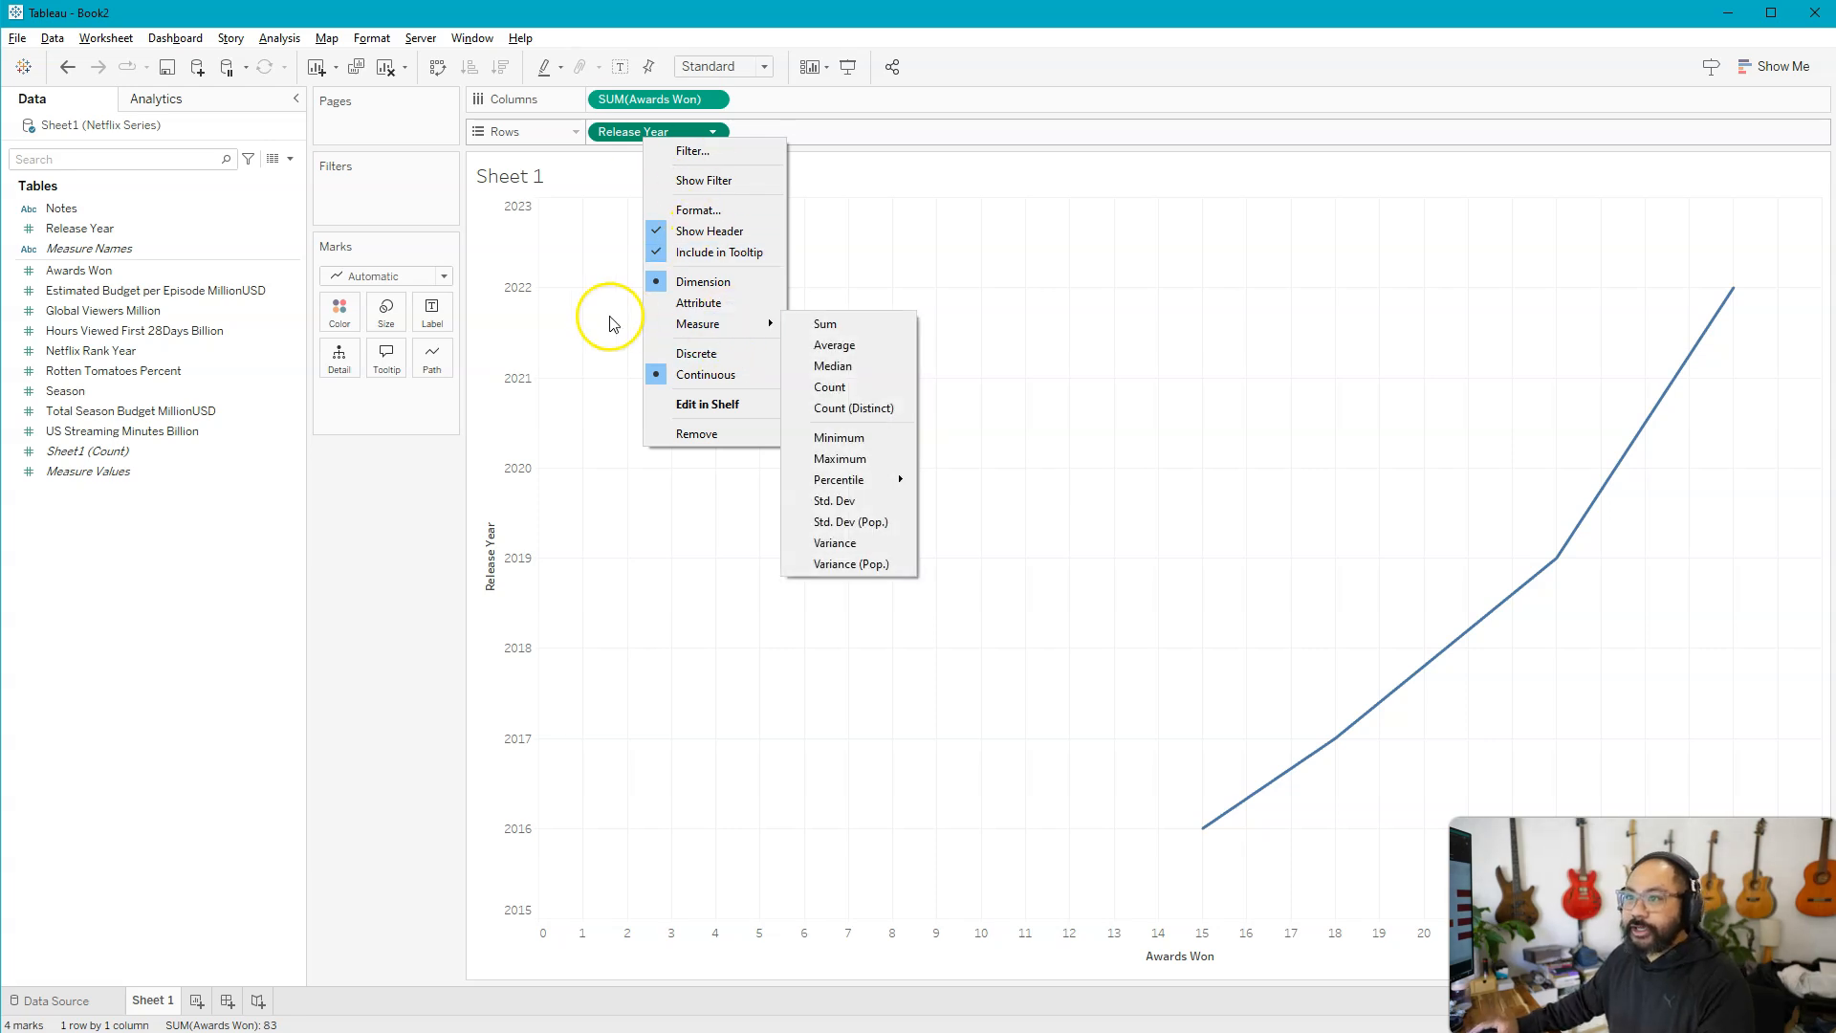
left_click(800, 117)
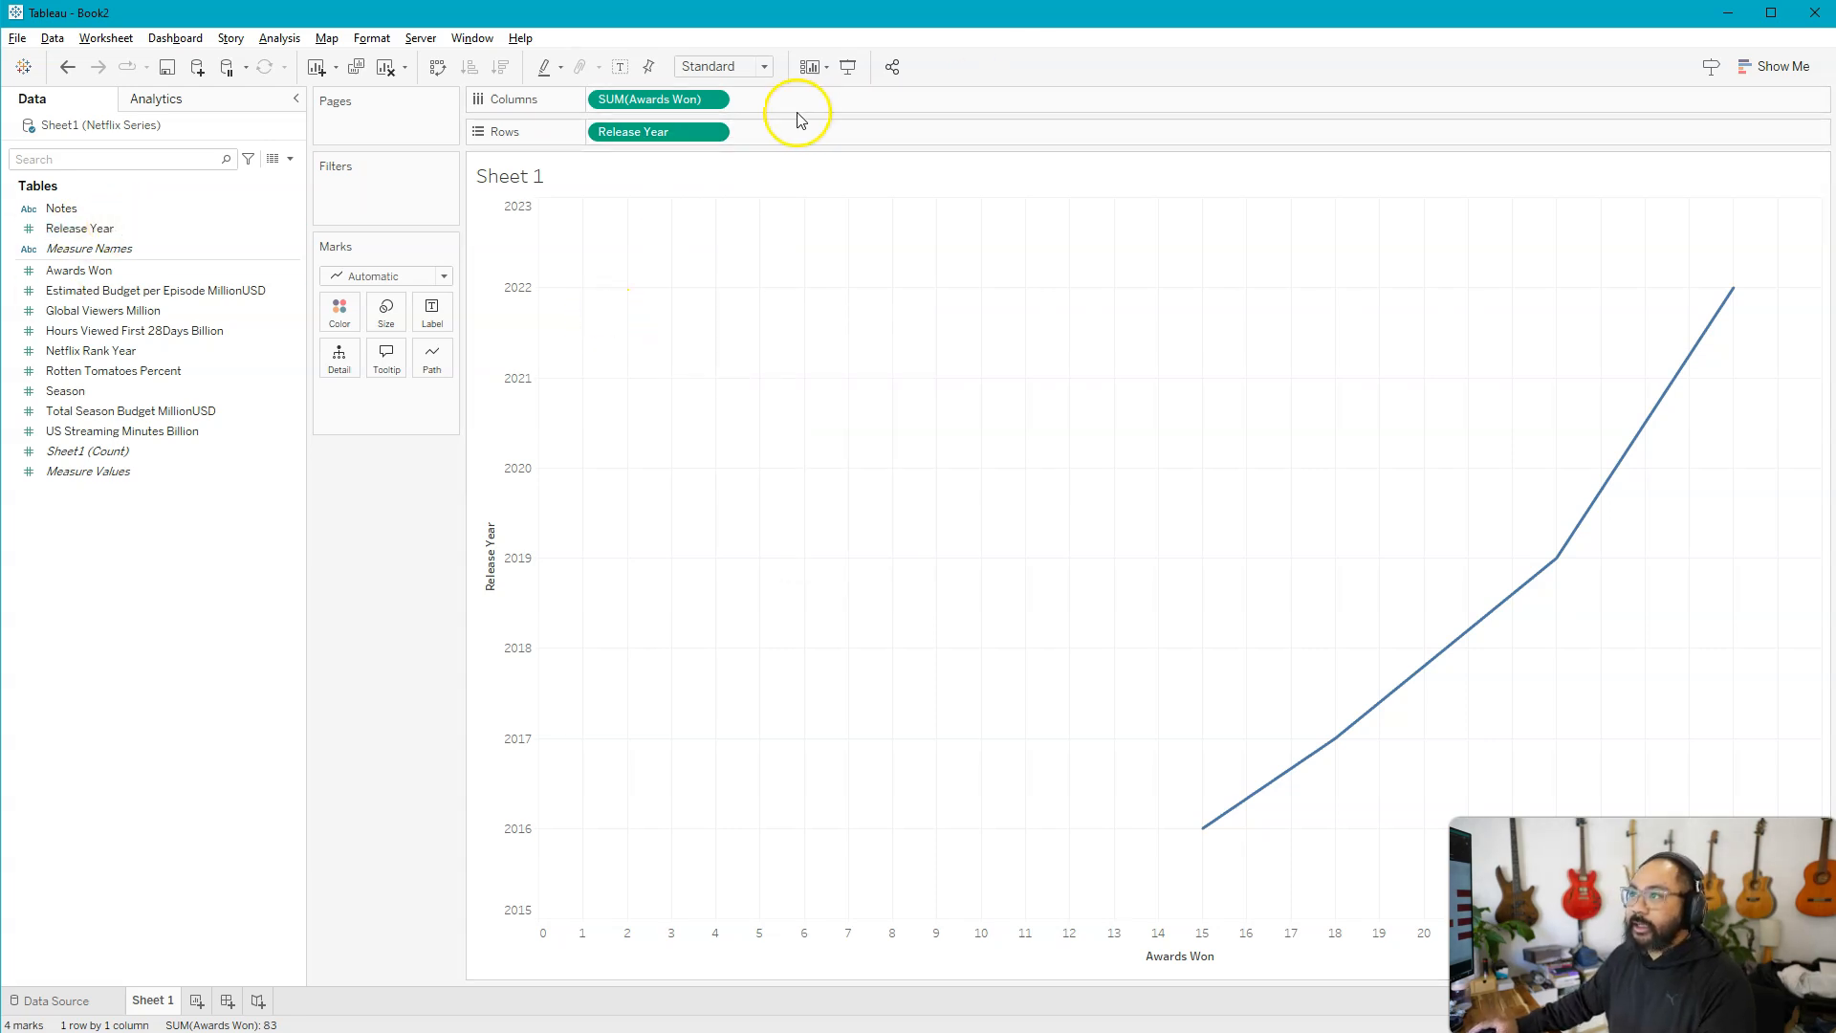
Try switching the Release Year pill on Rows to Discrete, and remove it from the view
right_click(657, 136)
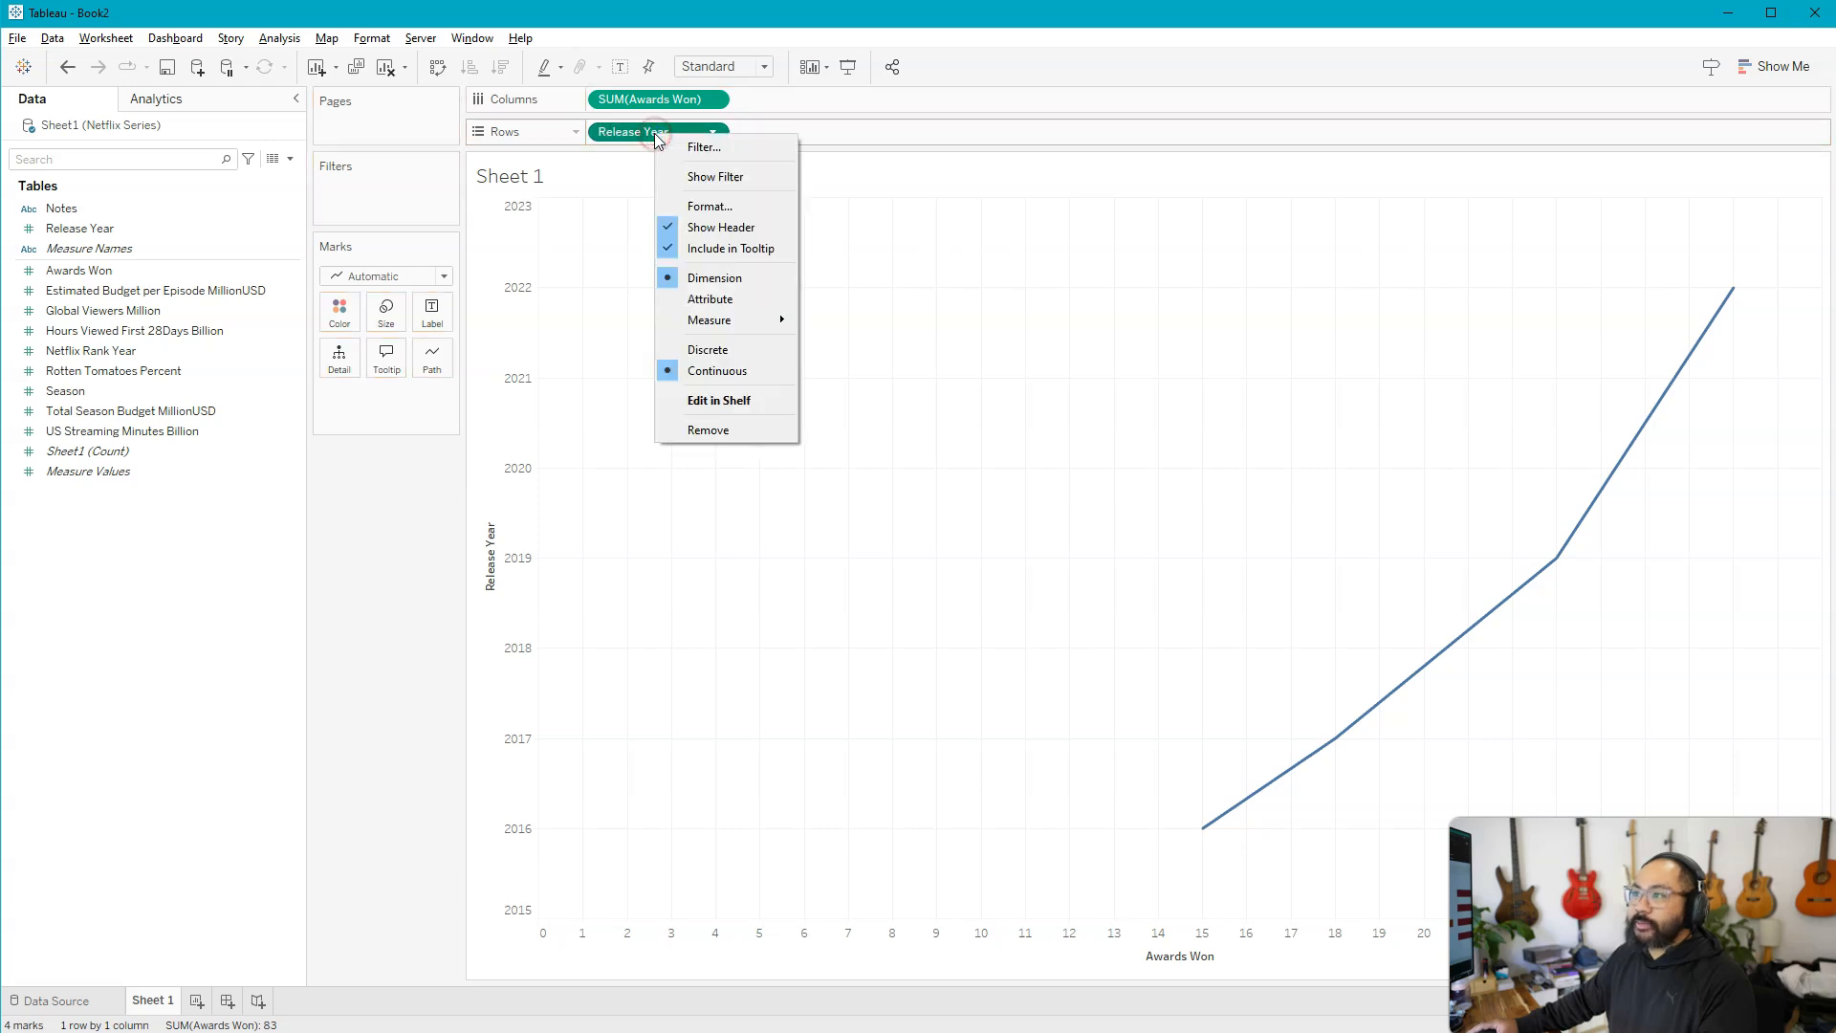
left_click(739, 357)
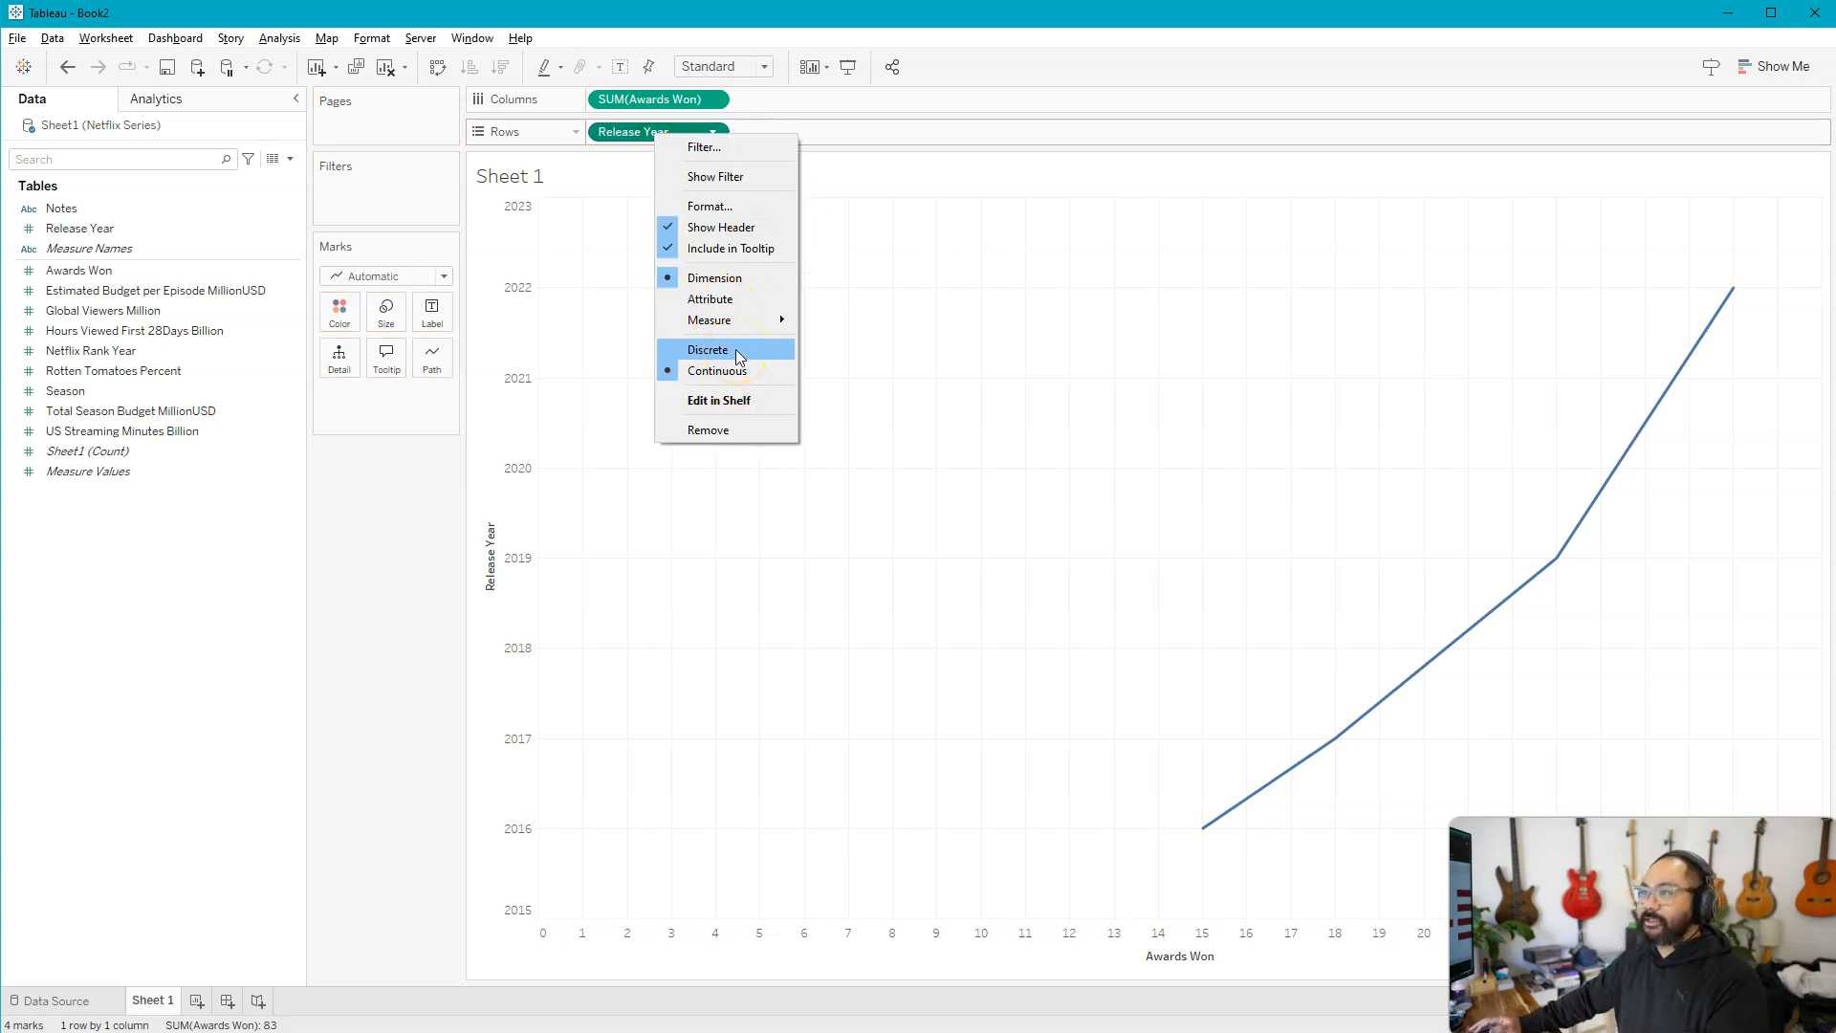
left_click(732, 354)
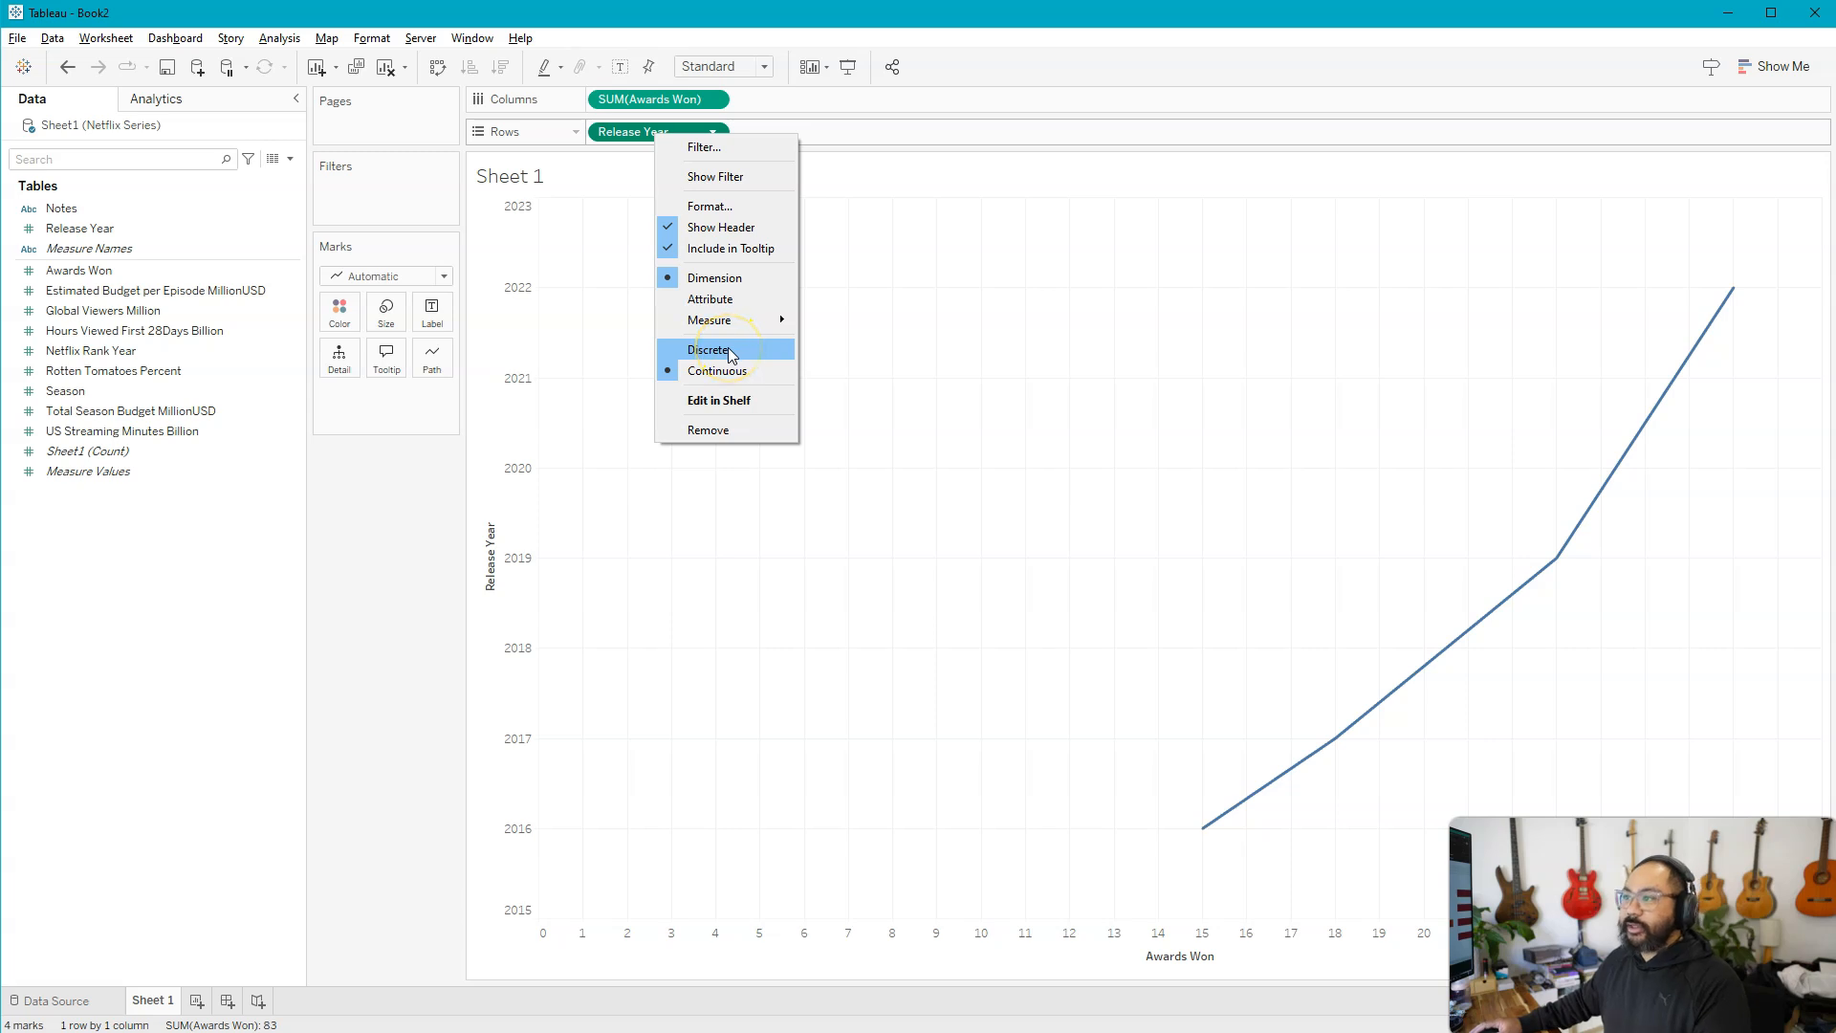
key("ctrl+z")
left_click_drag(674, 134, 405, 536)
Convert the Release Year field to discrete and place it on Rows to split Awards Won by year
right_click(59, 231)
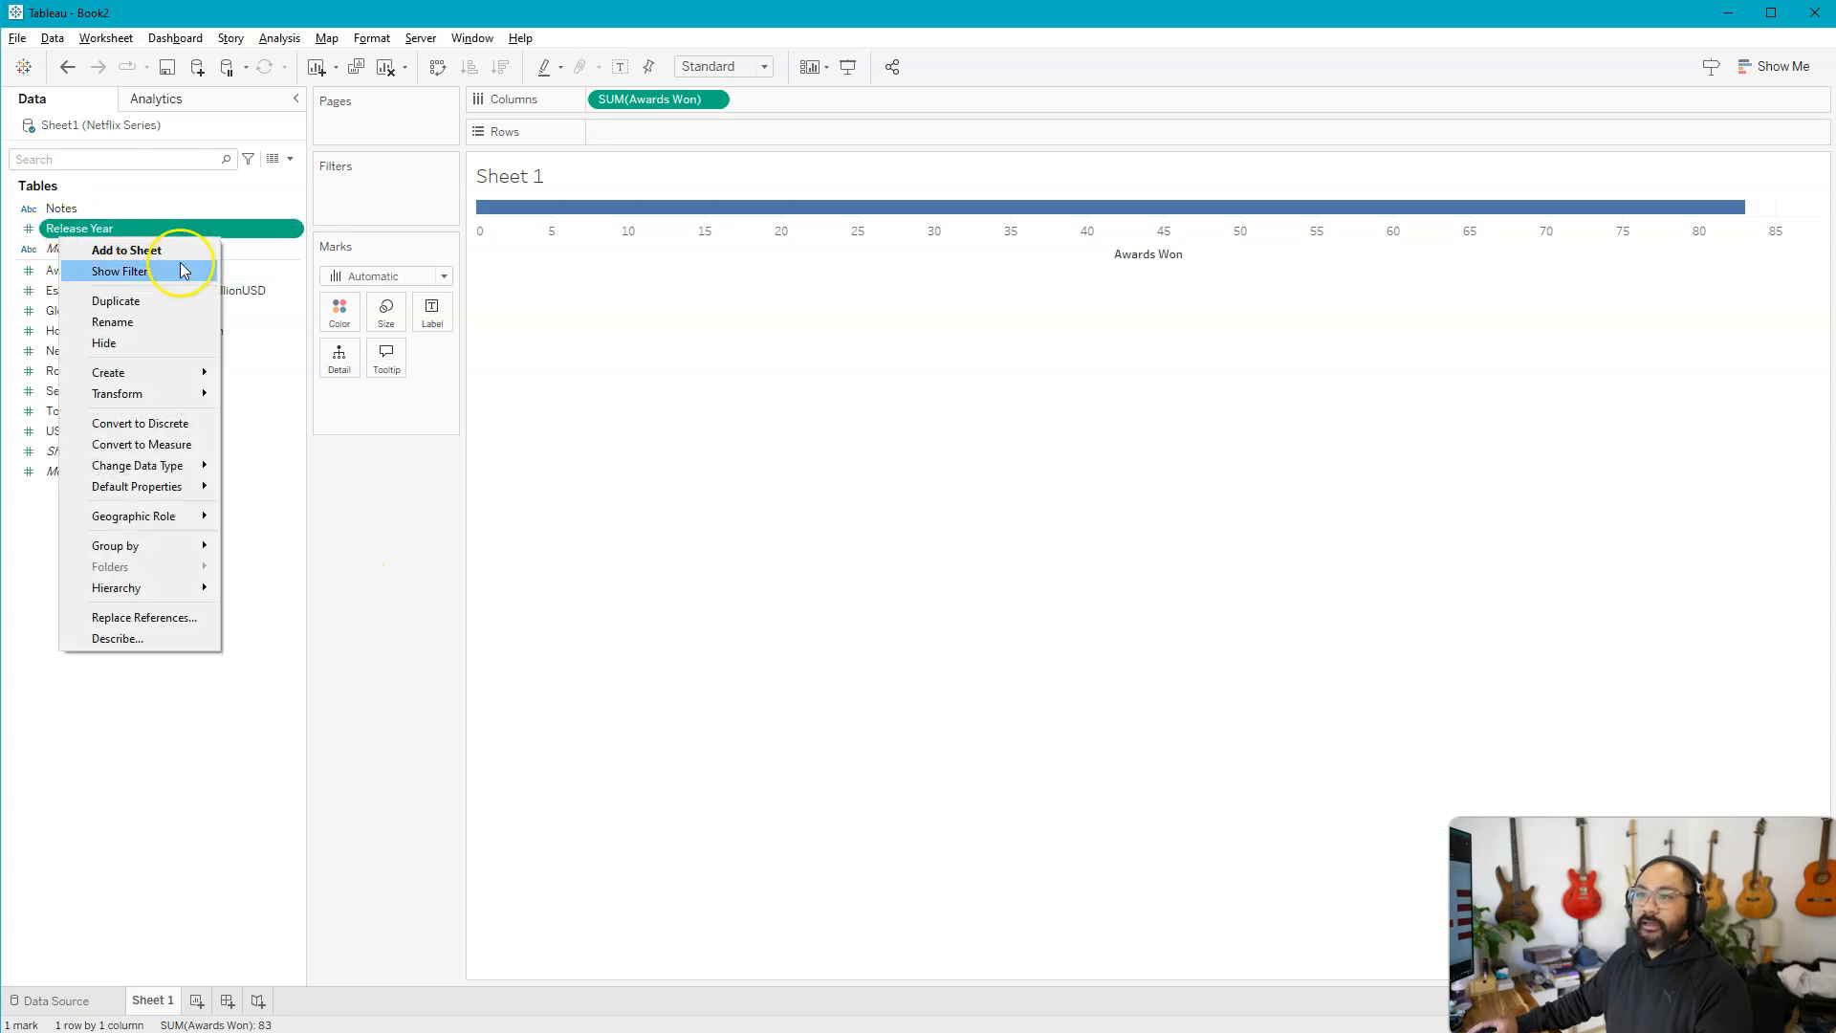
left_click(198, 427)
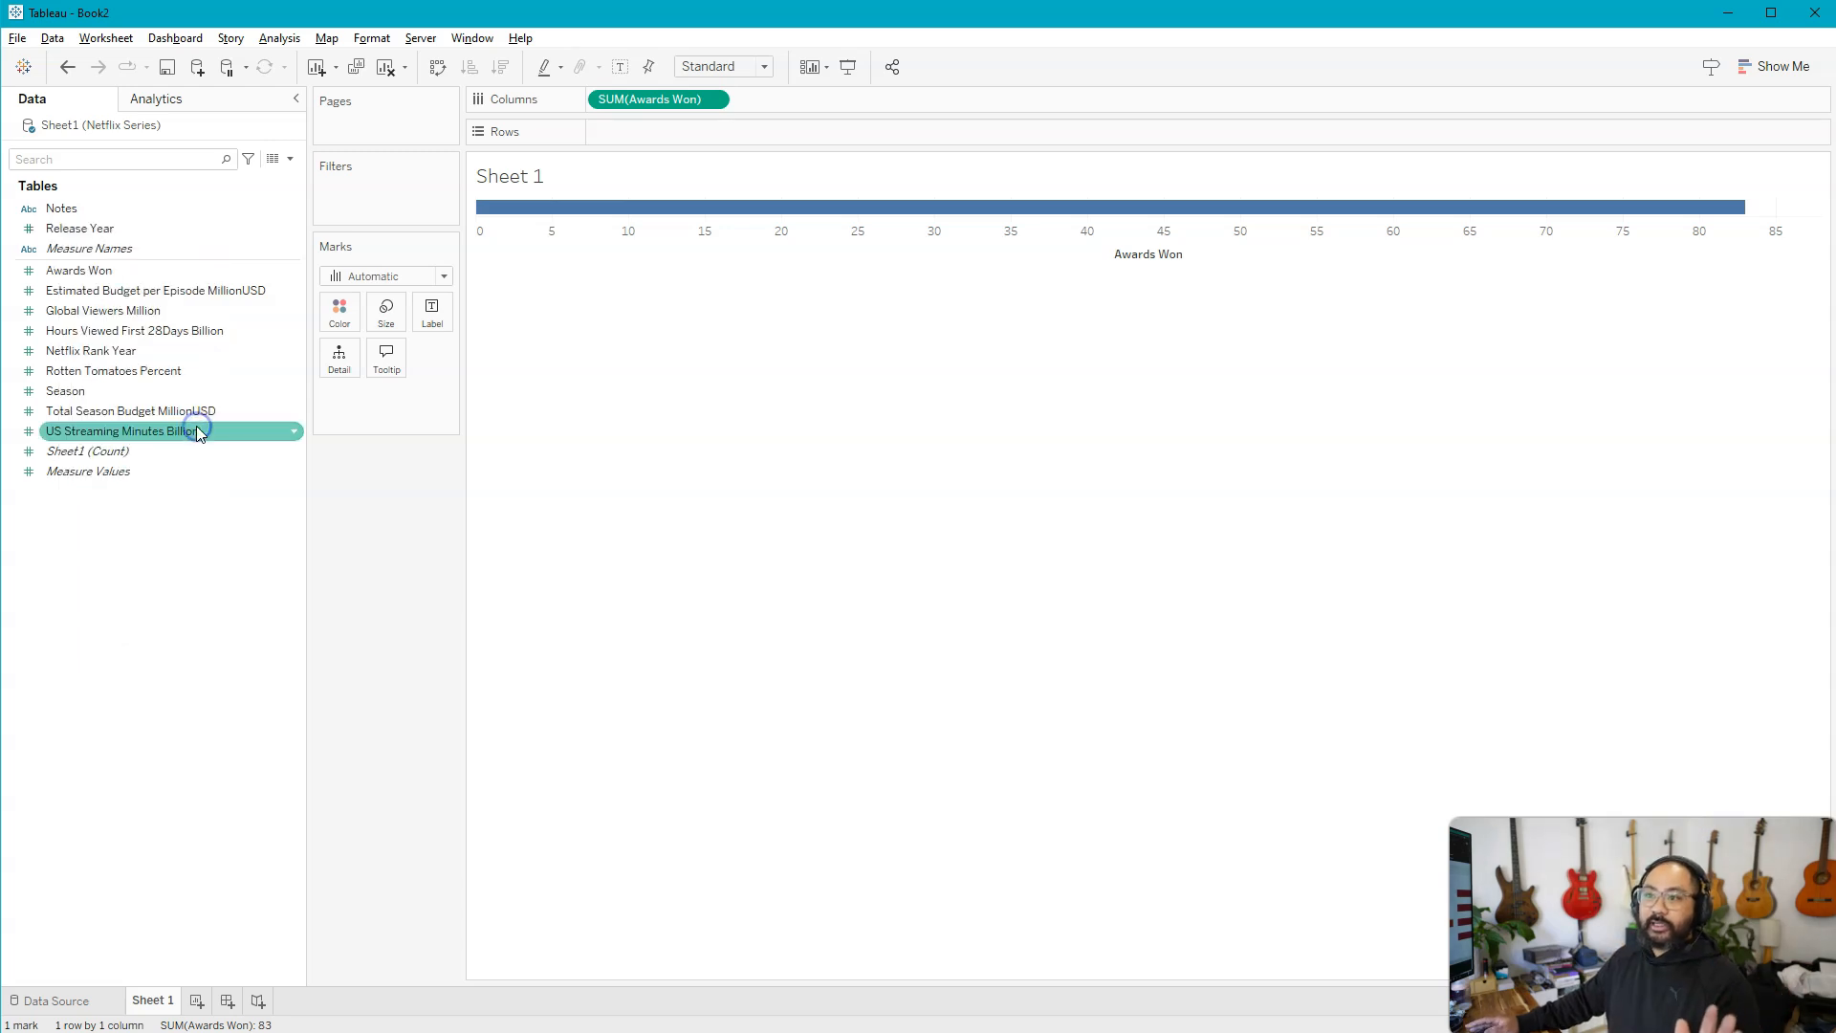
left_click(25, 233)
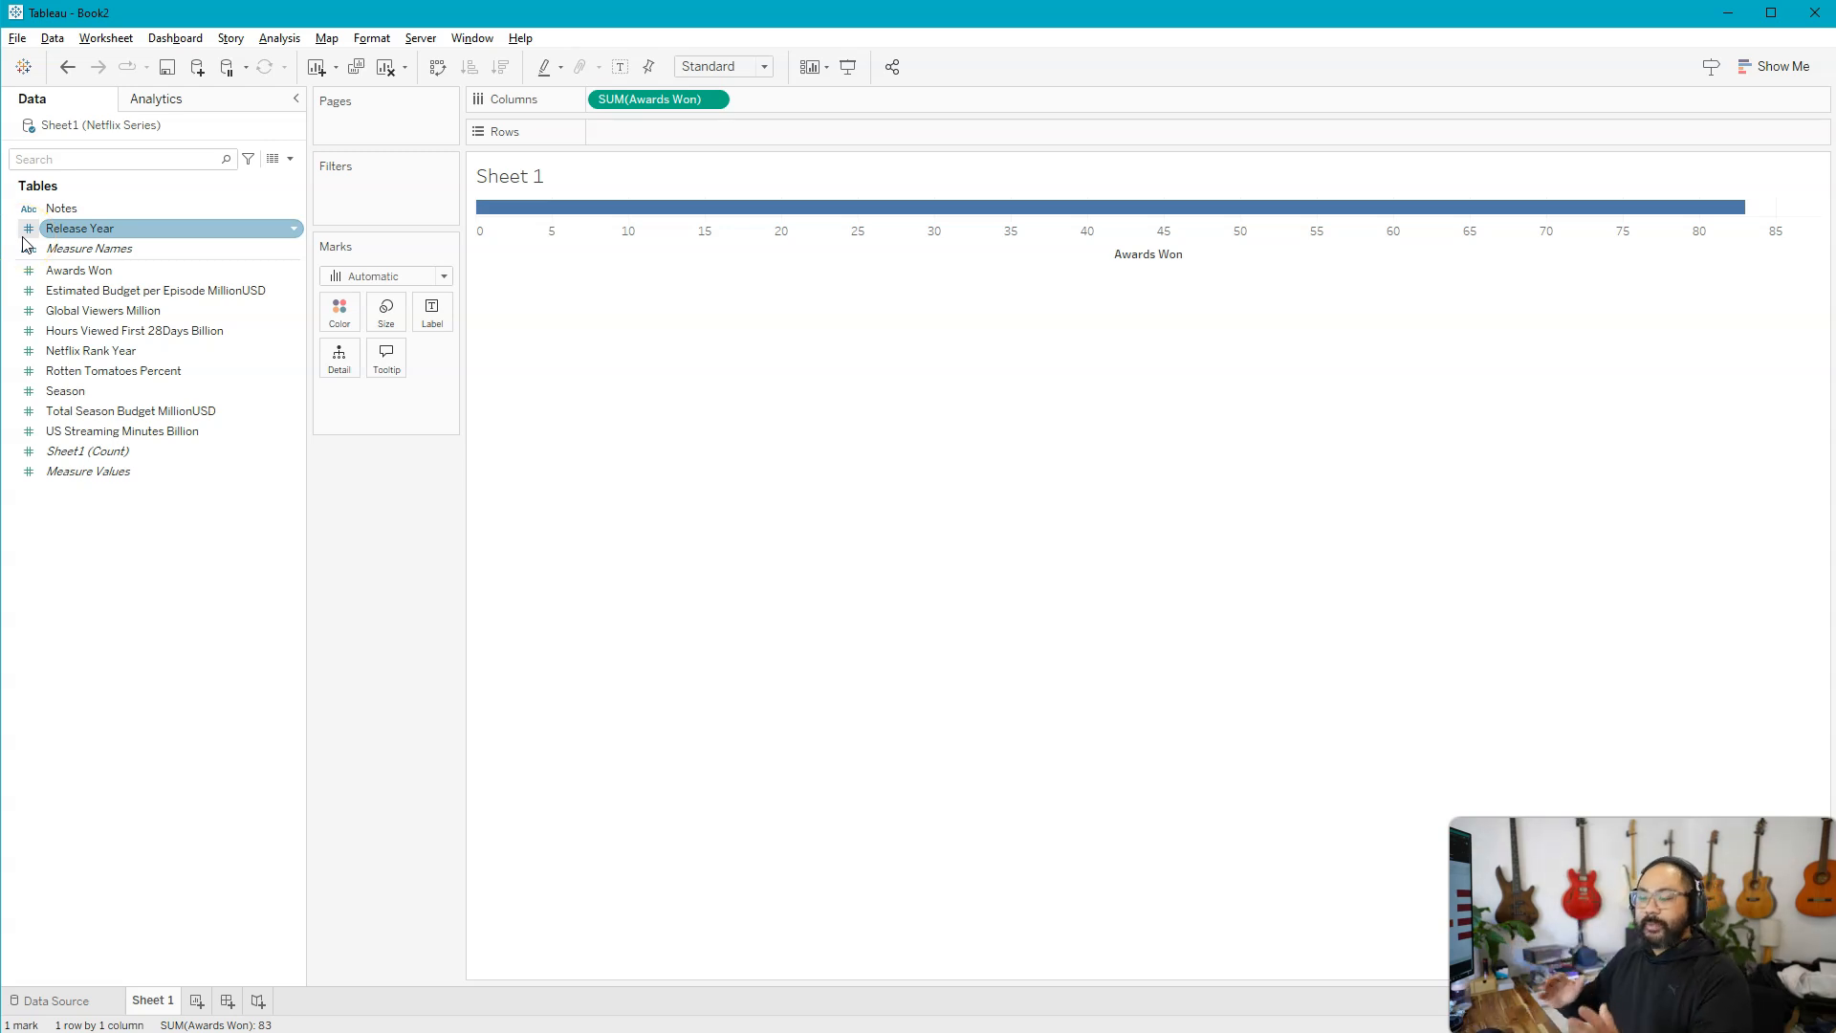
left_click_drag(63, 235, 631, 134)
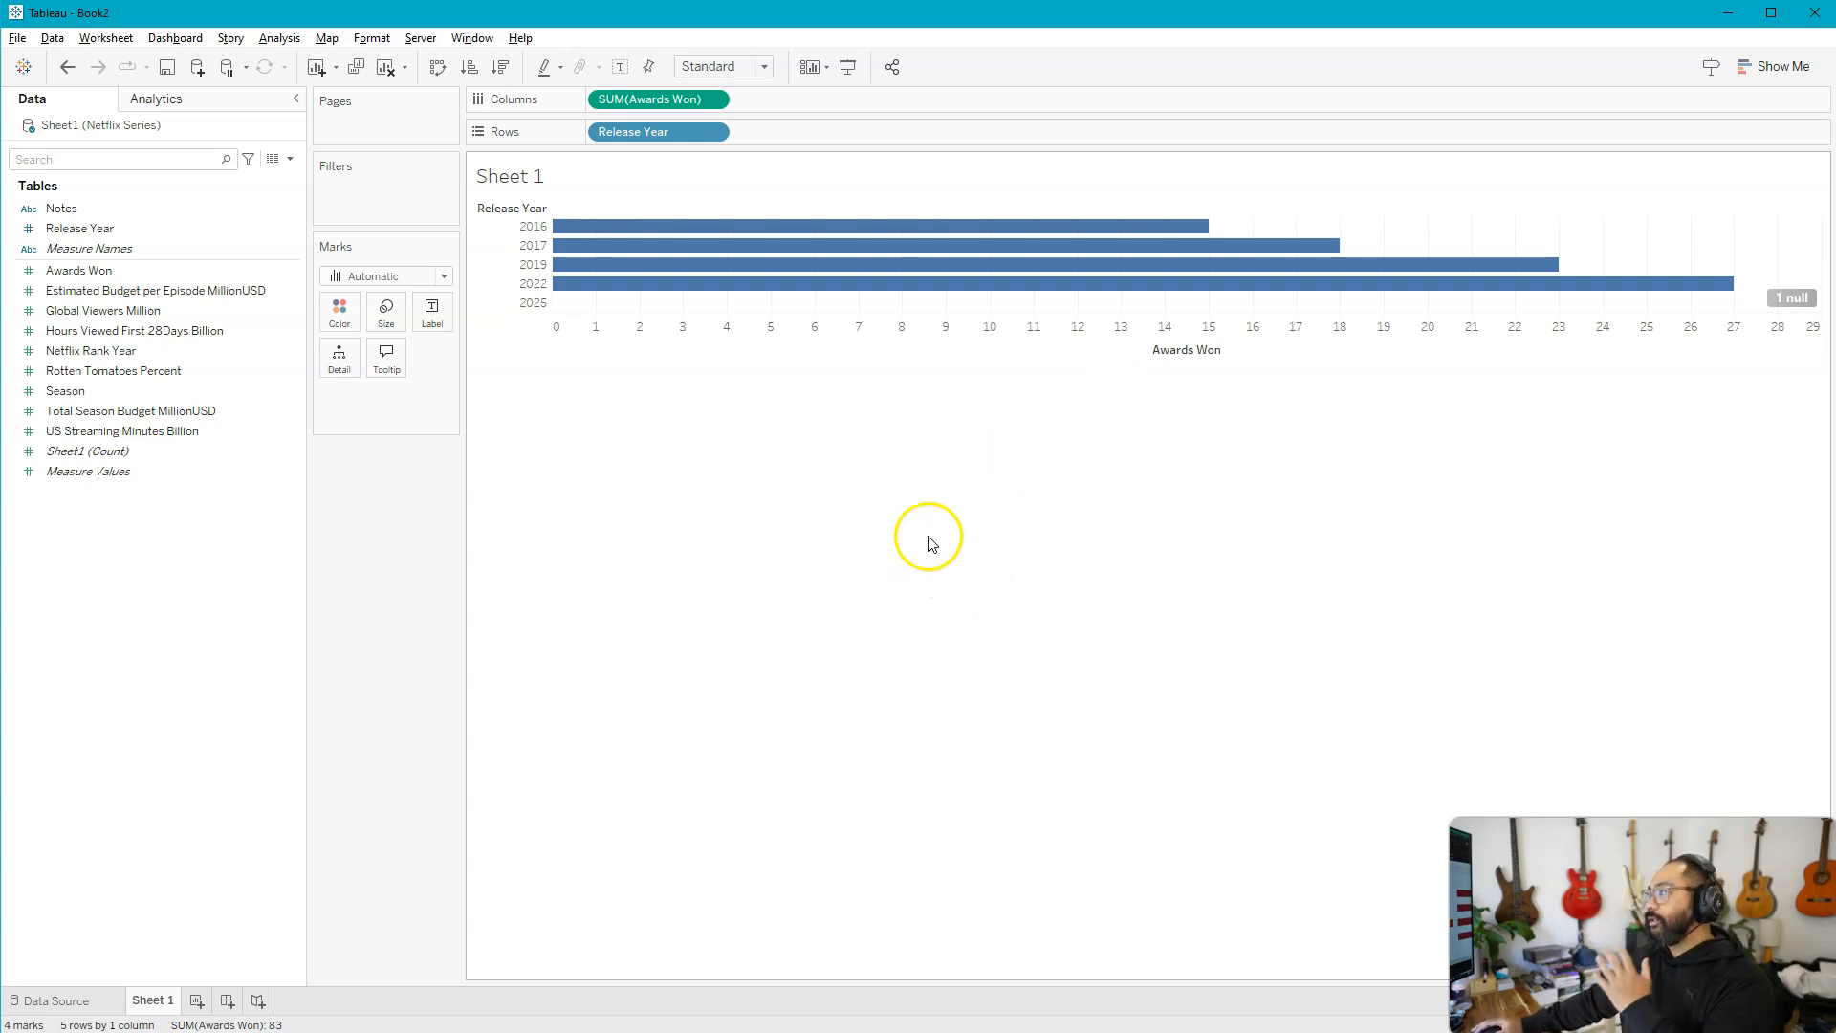
Add Estimated Budget per Episode MillionUSD to Columns as a second bar chart beside Awards Won
left_click_drag(229, 227, 123, 226)
left_click(105, 292)
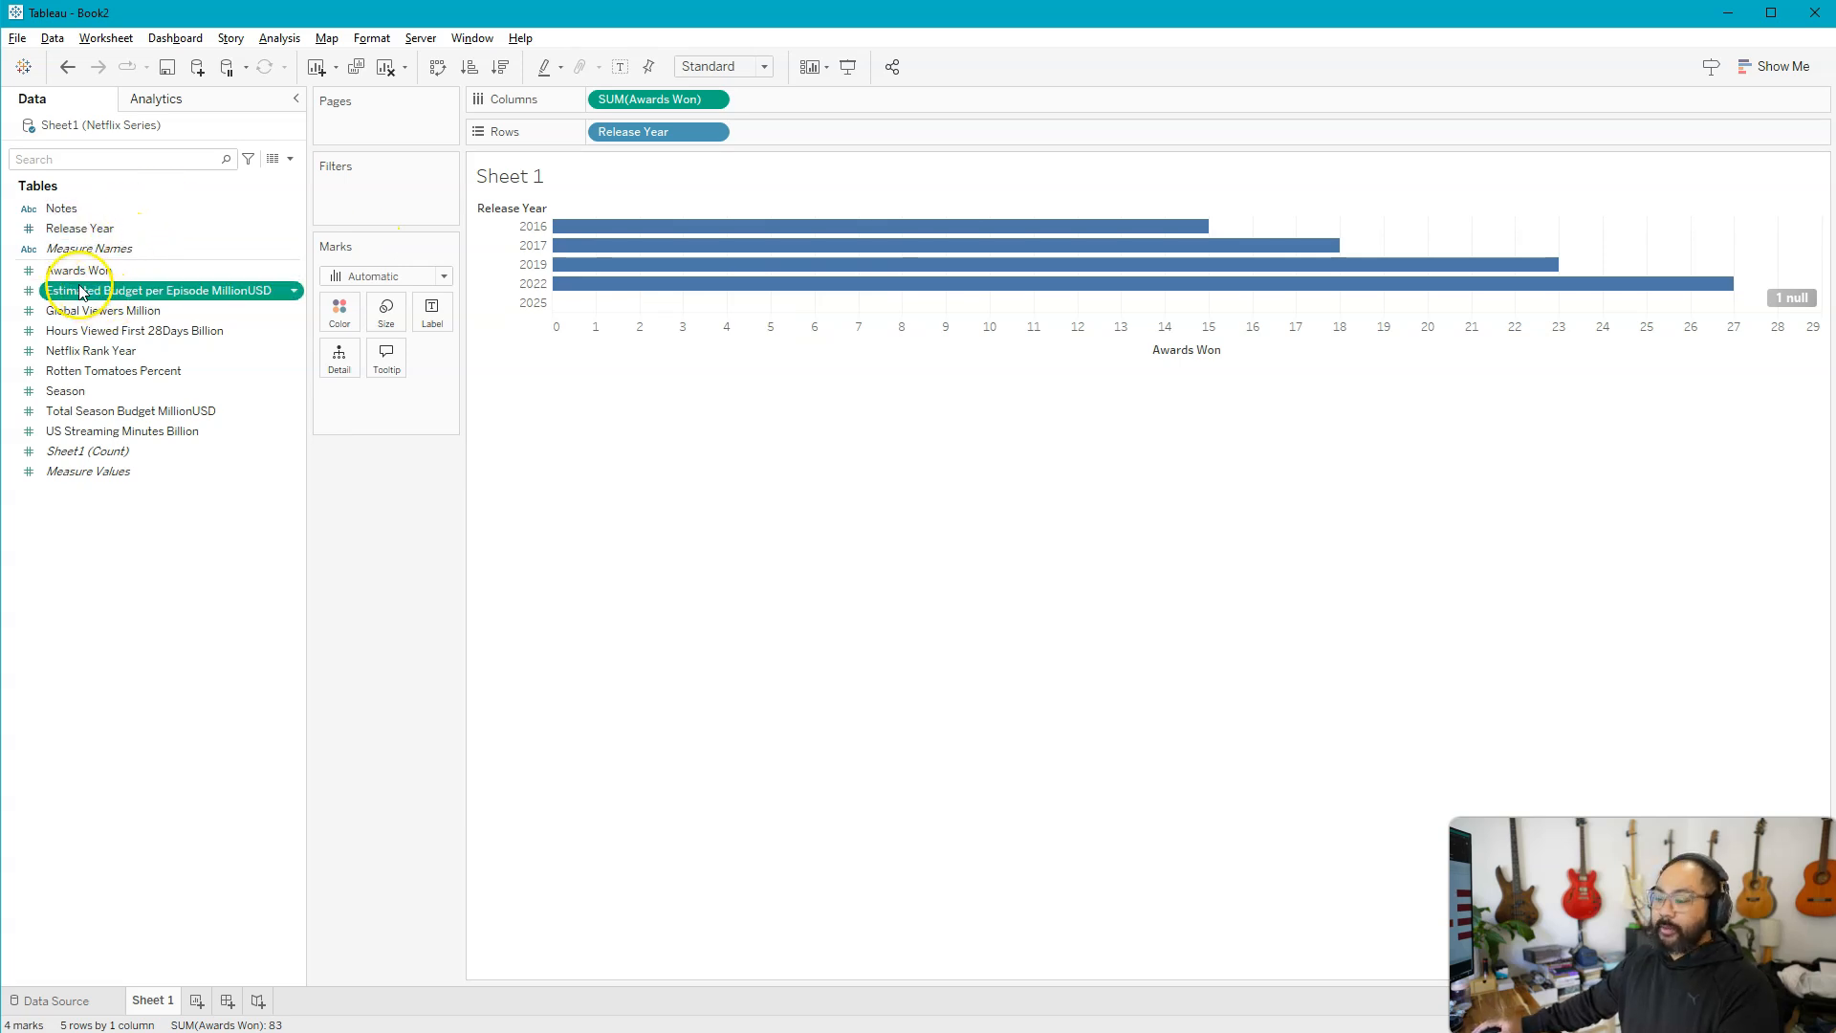
mouse_move(751, 84)
left_mouse_down()
mouse_move(926, 118)
mouse_move(1515, 113)
left_mouse_up()
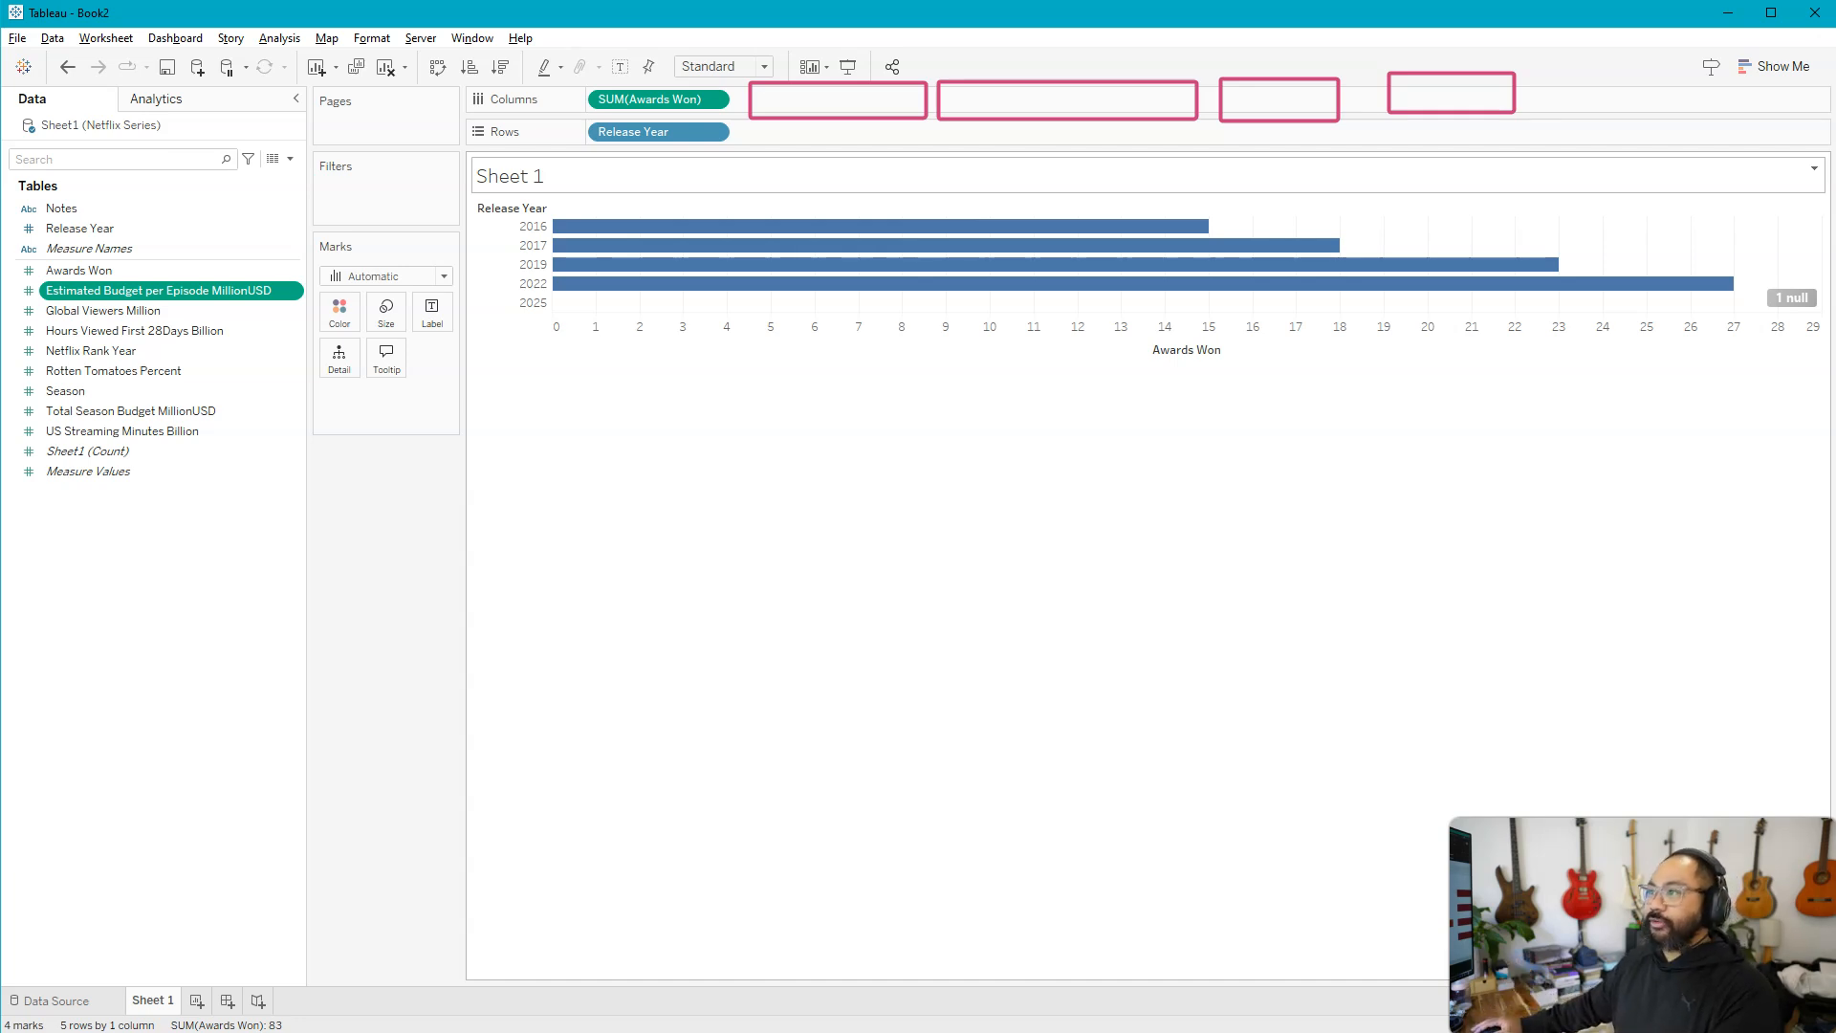
key("Escape")
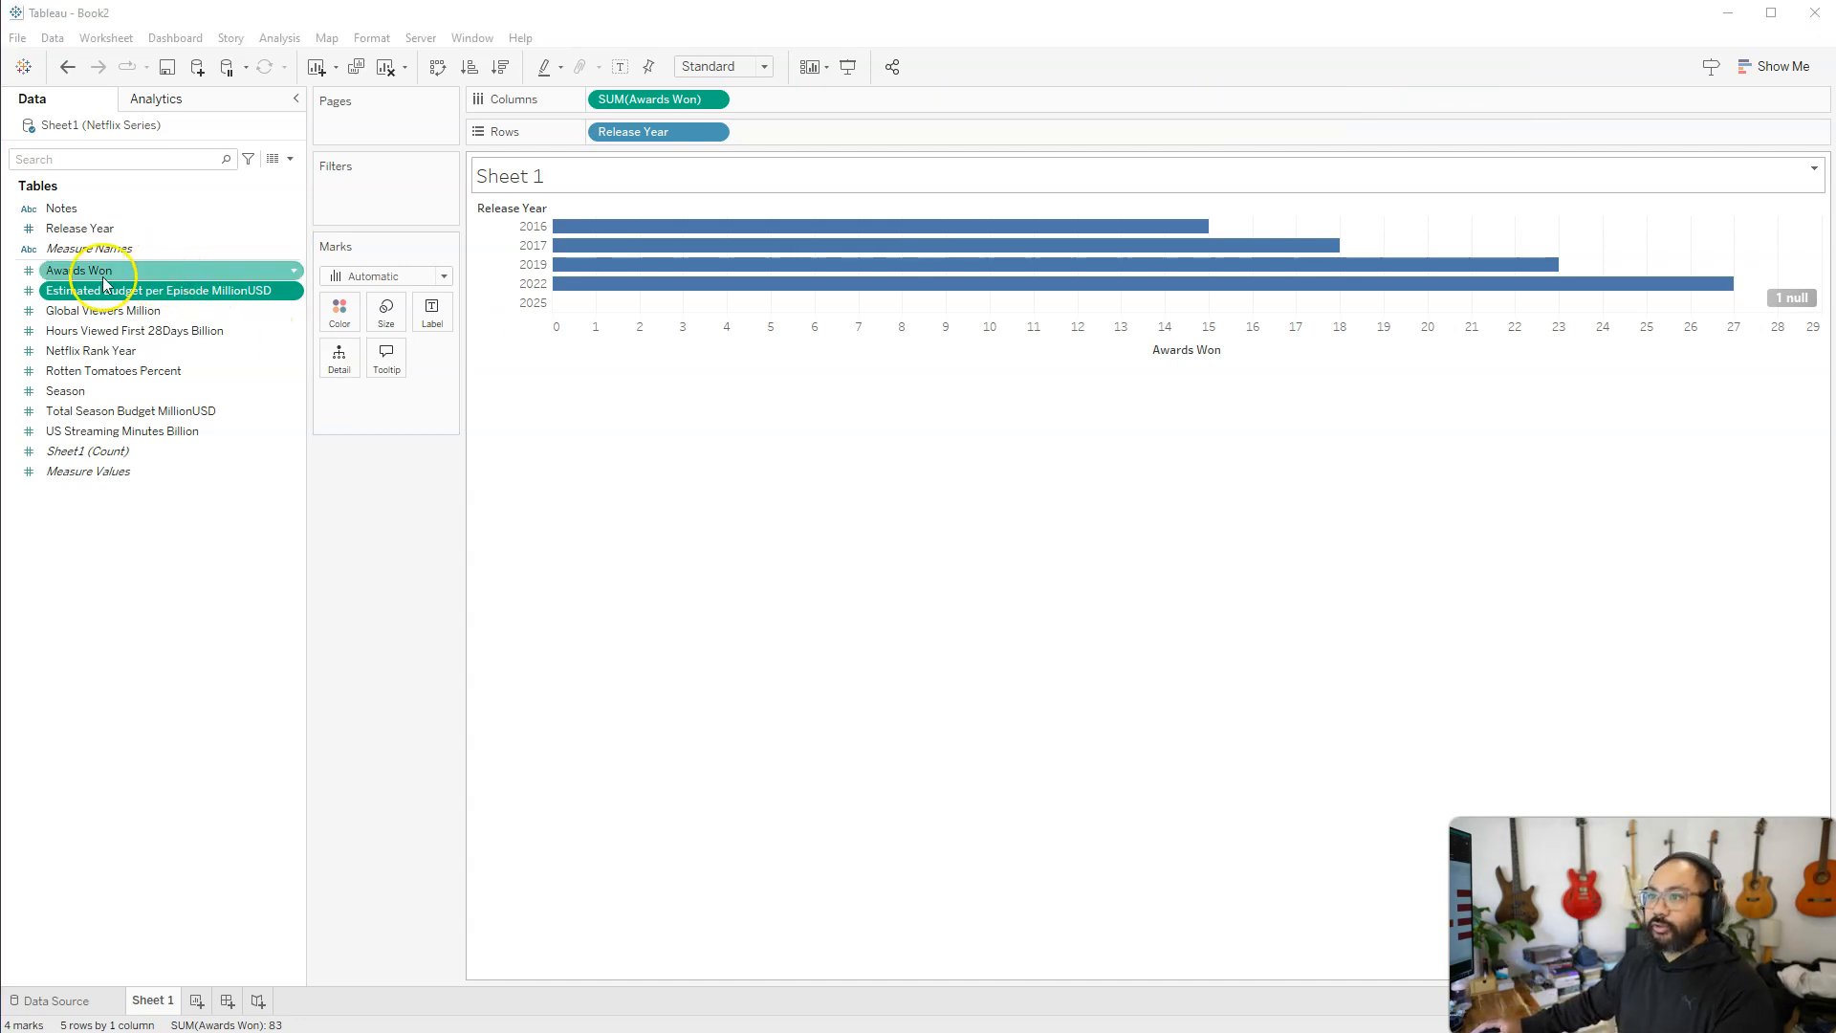
left_click_drag(82, 292, 798, 99)
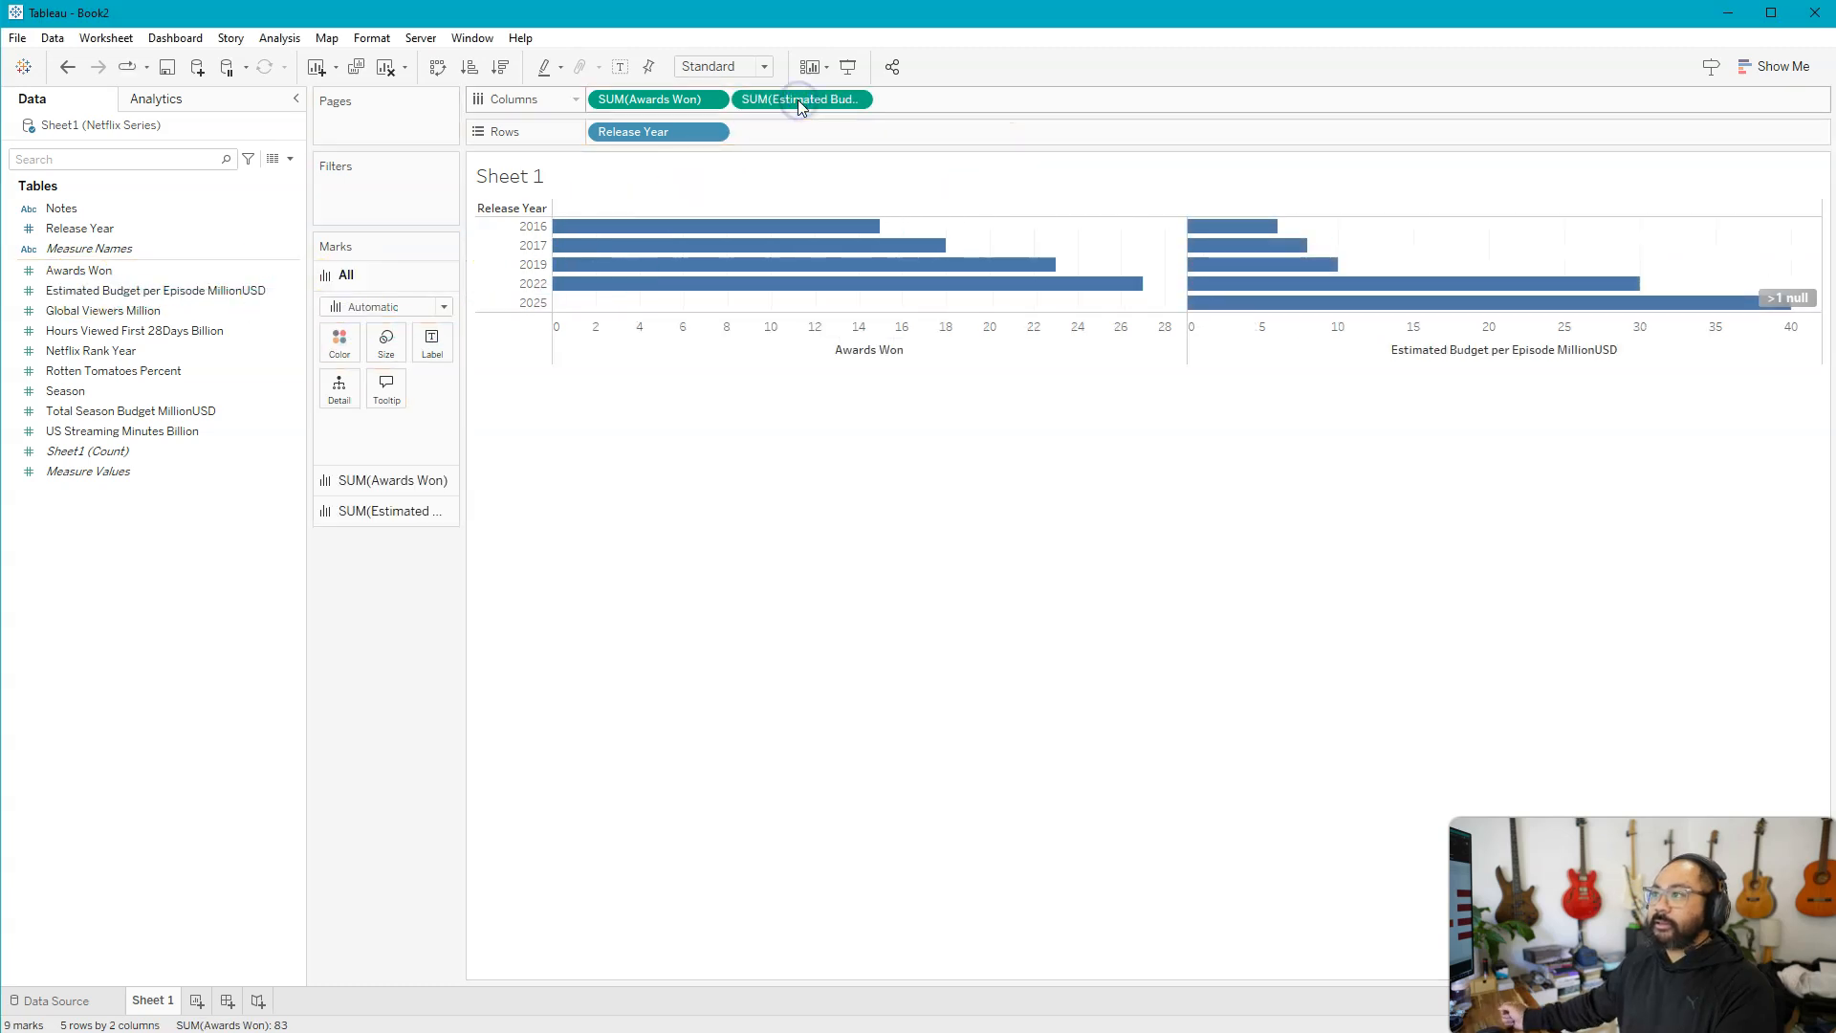
mouse_move(1204, 226)
left_click_drag(1170, 199, 1827, 326)
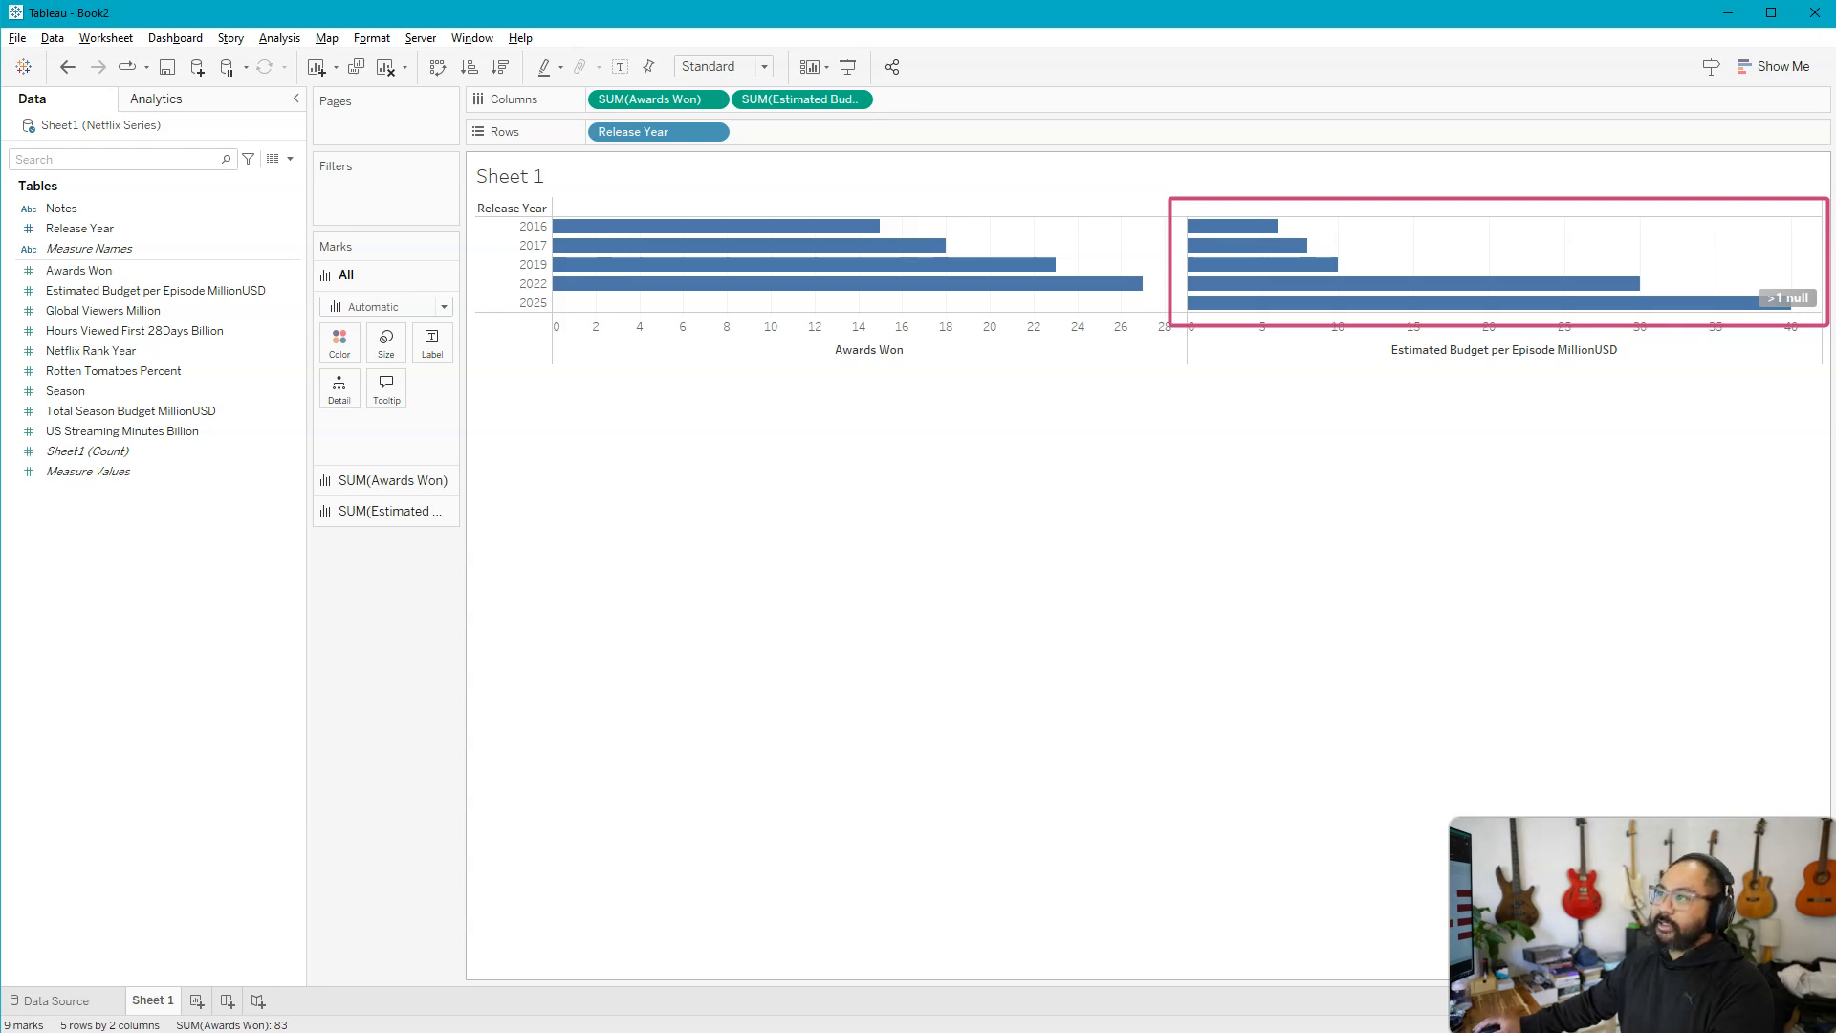
mouse_move(881, 86)
left_mouse_down()
mouse_move(1067, 132)
mouse_move(1294, 122)
left_mouse_up()
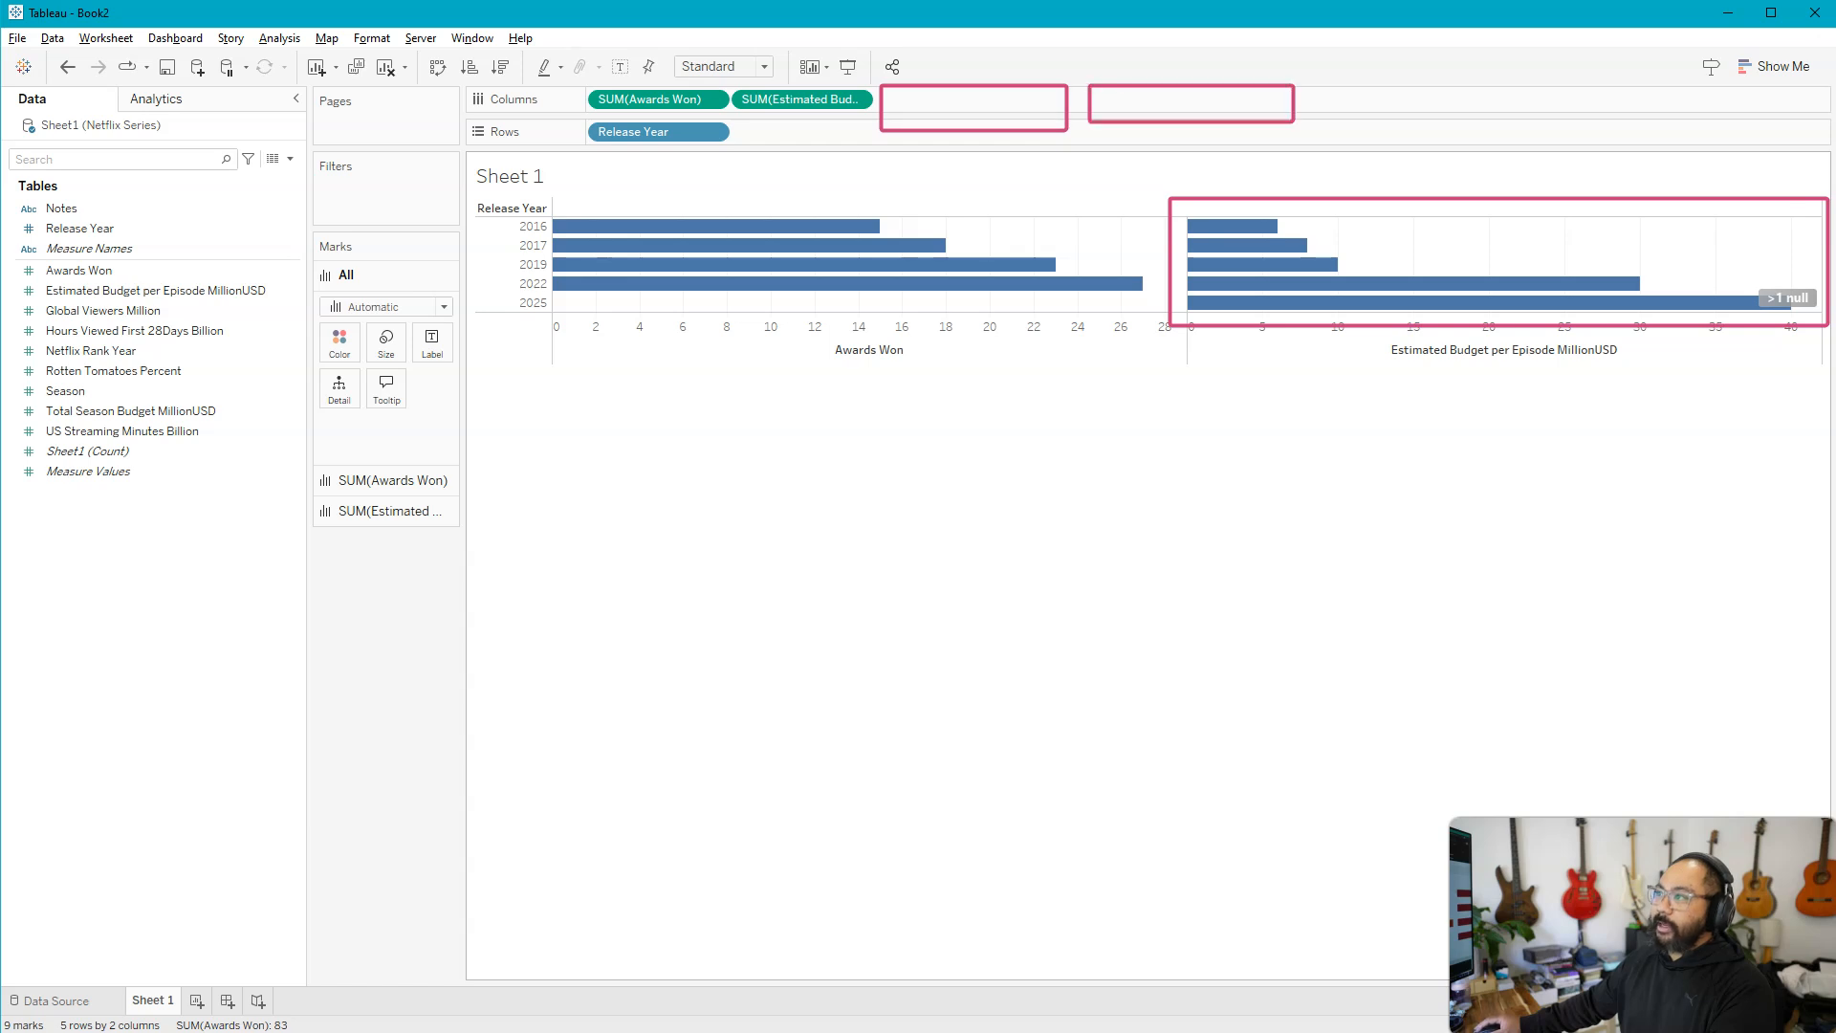
left_click_drag(291, 458, 490, 493)
left_click_drag(302, 498, 485, 527)
left_click_drag(302, 533, 486, 563)
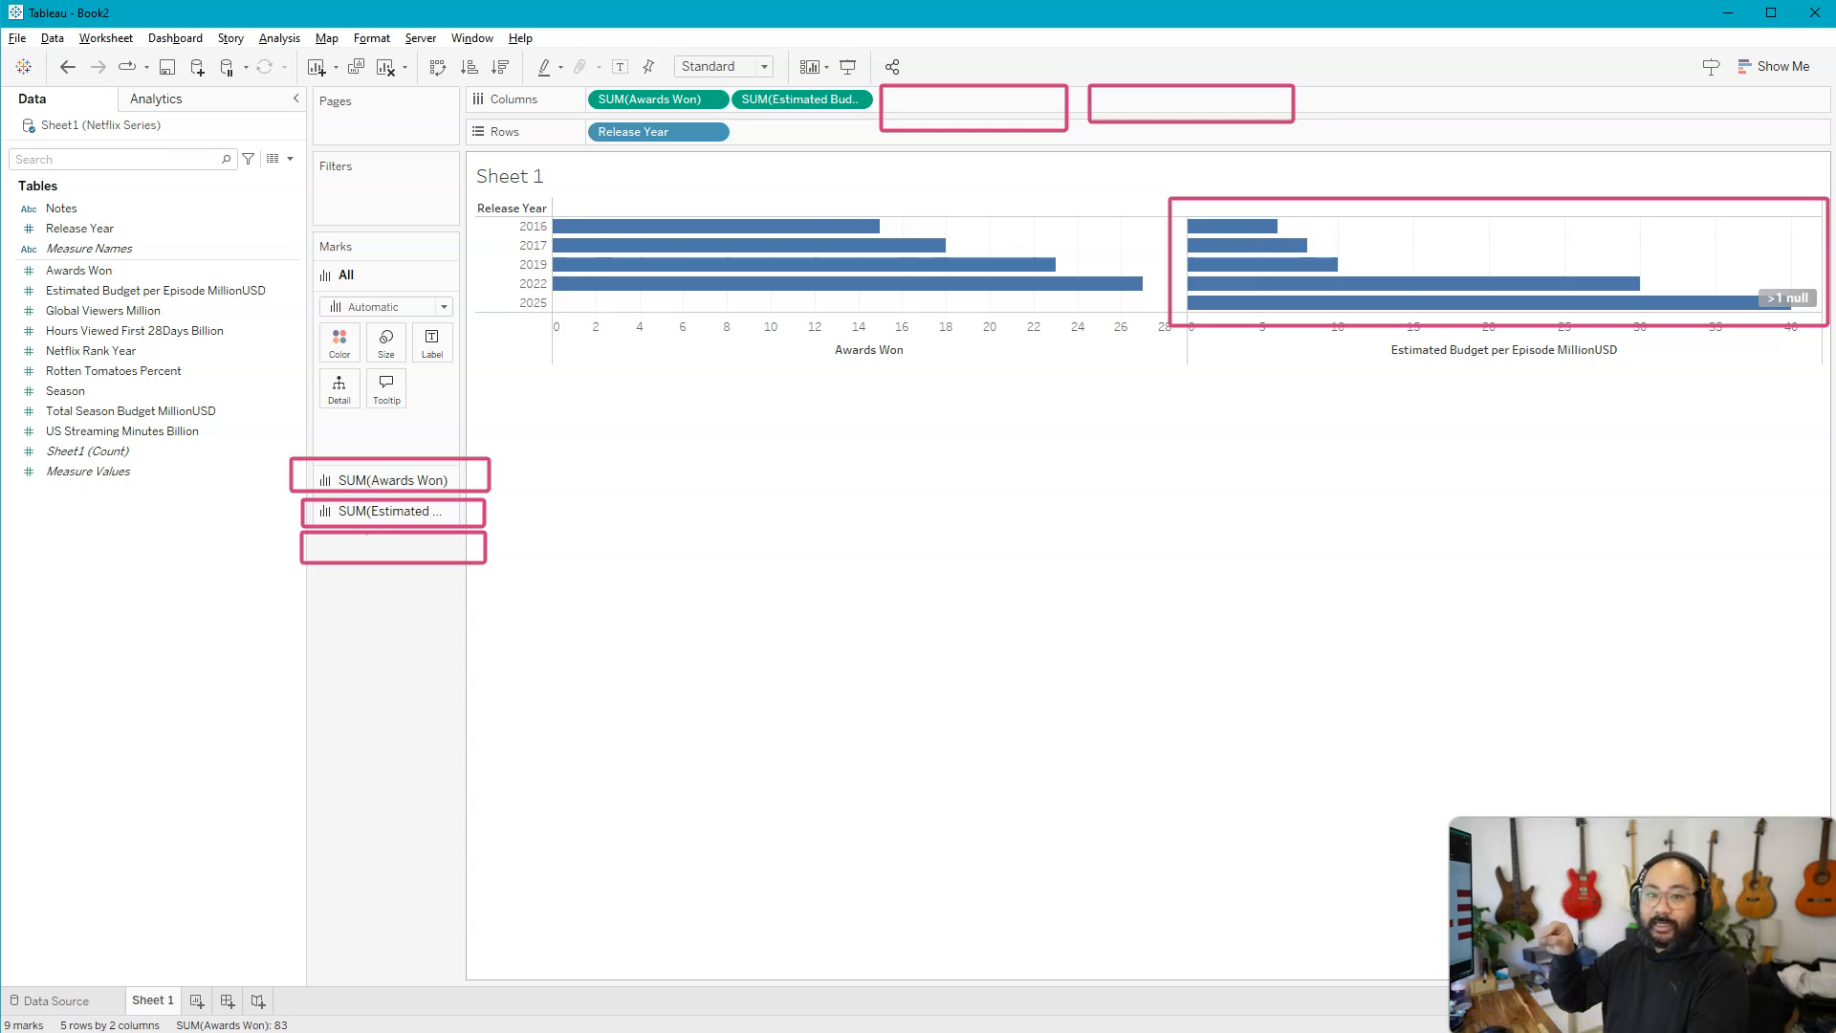
key("Escape")
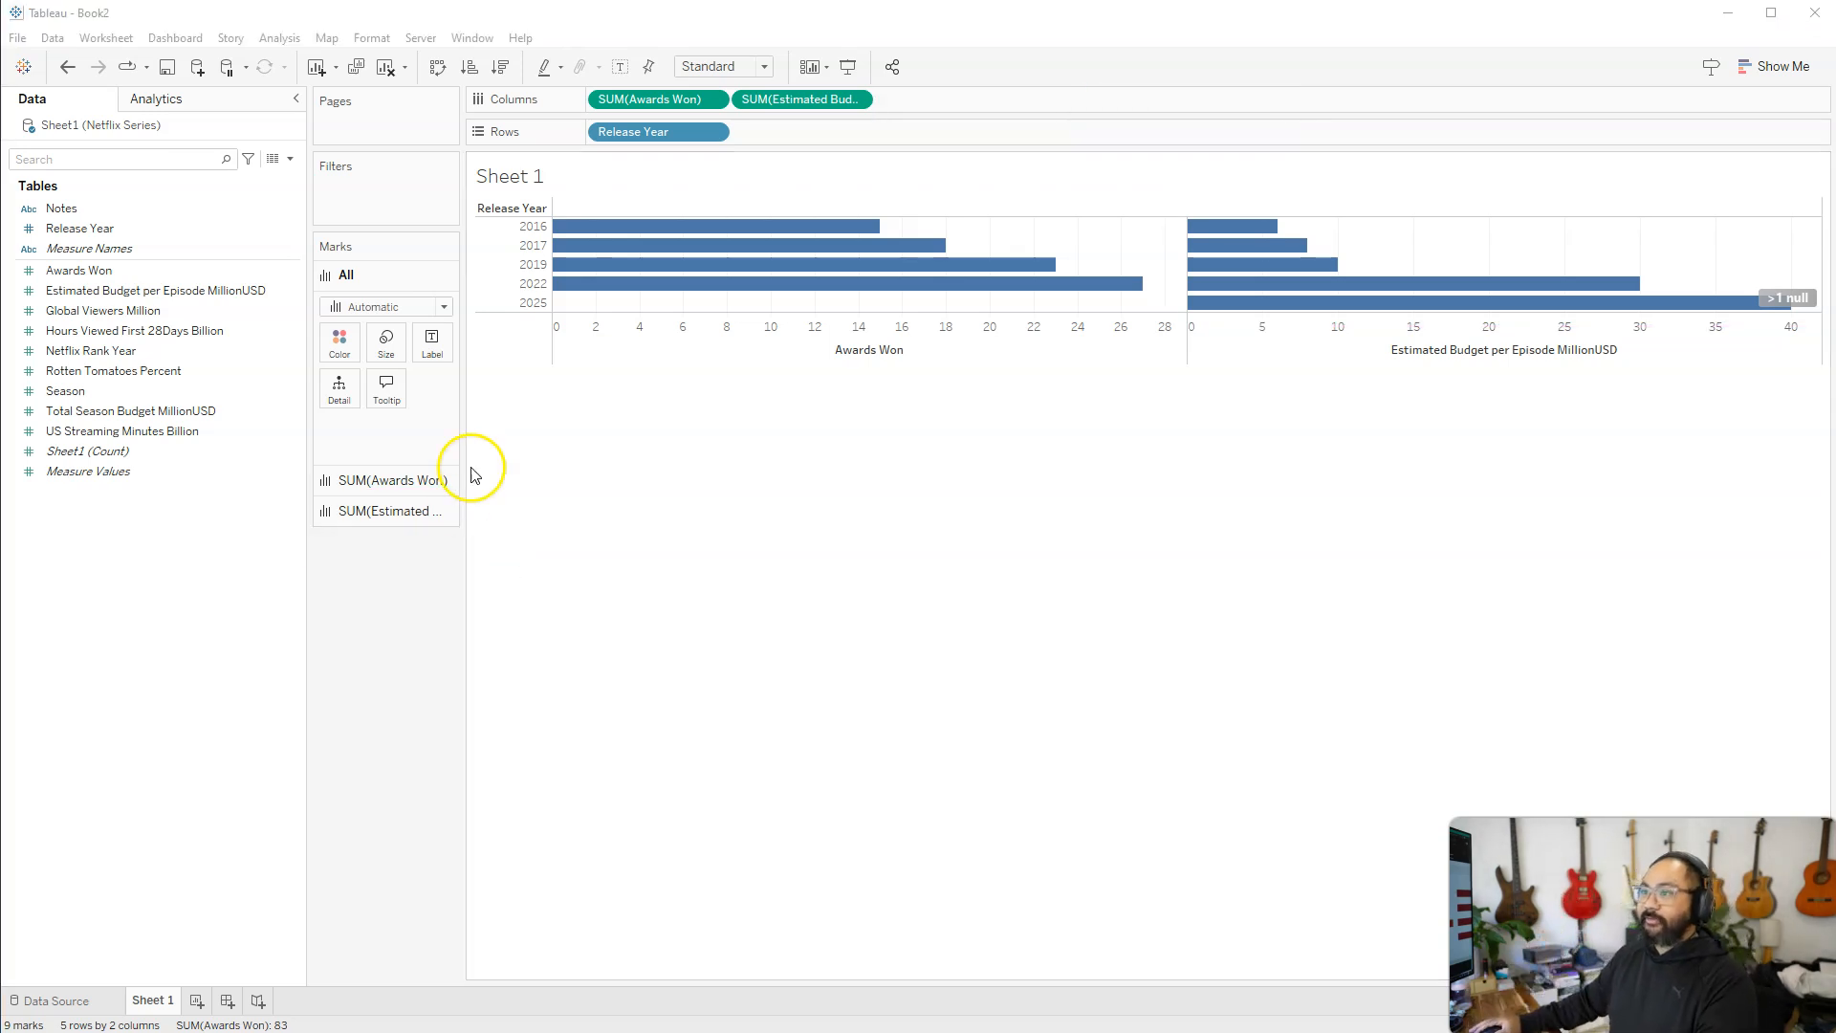
Make the bars thinner for the Awards Won chart only
left_click(381, 479)
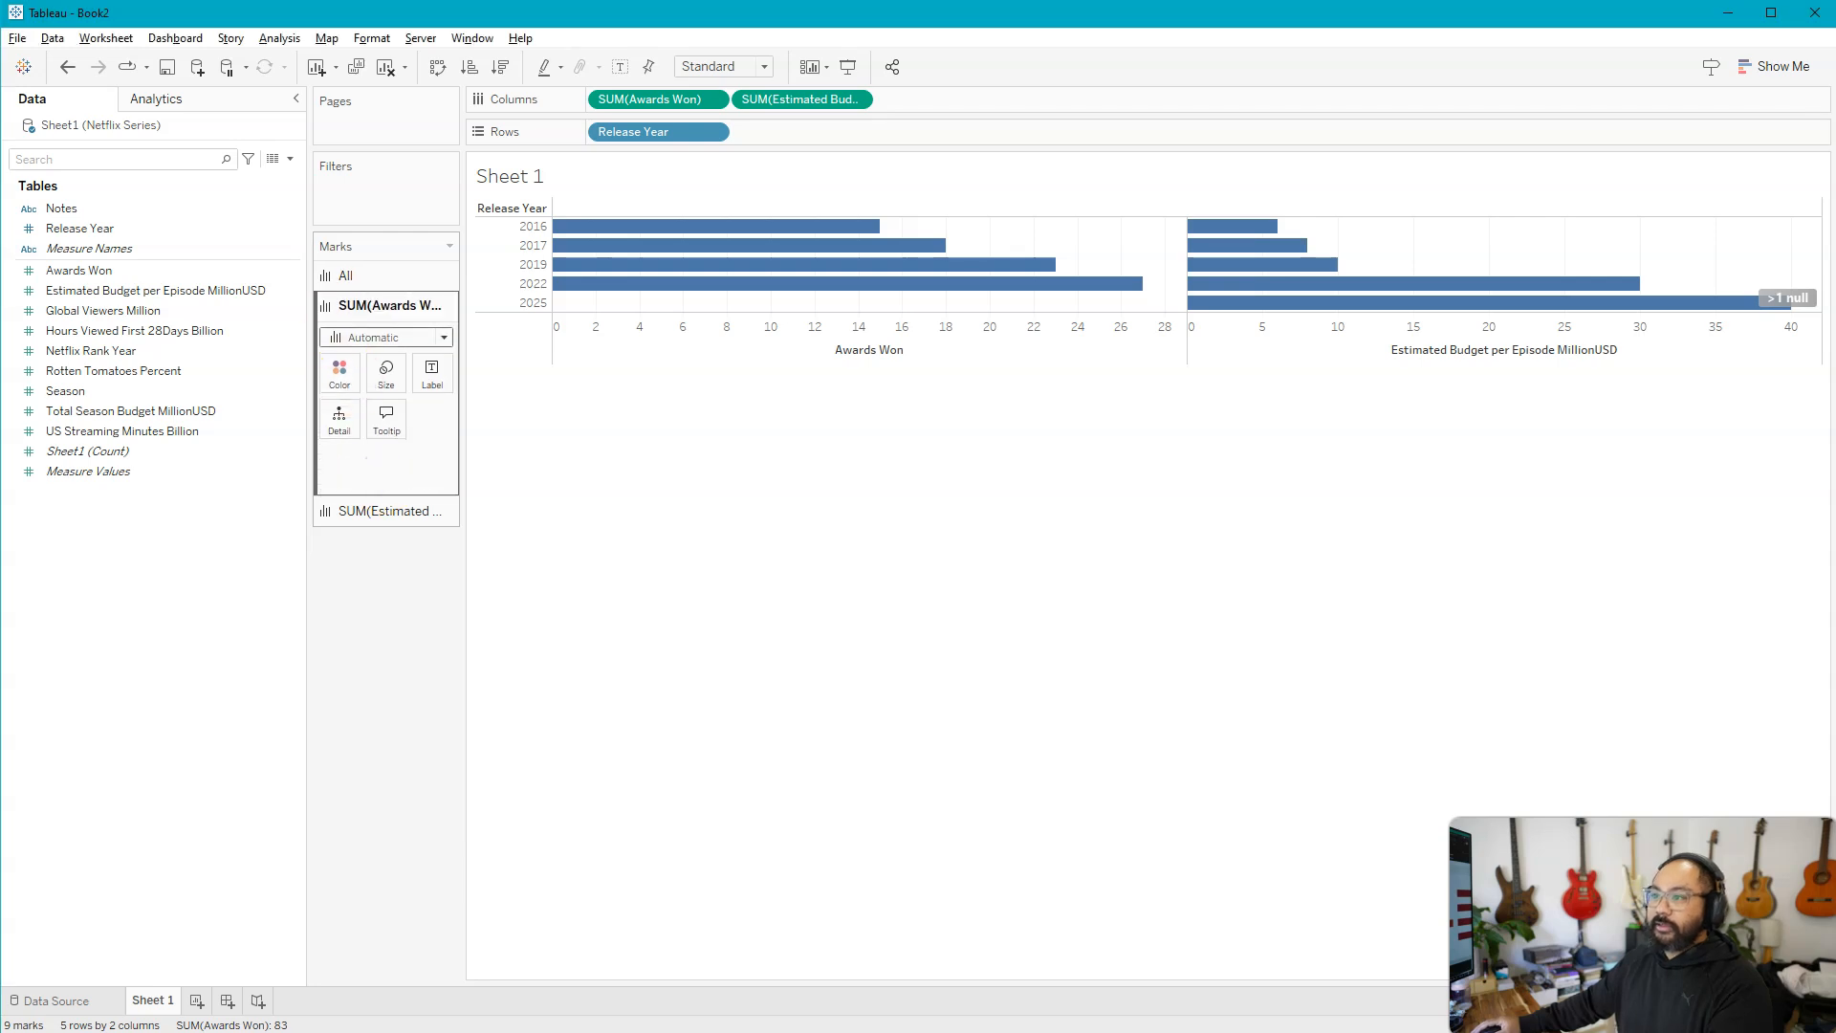
left_click_drag(306, 290, 458, 495)
mouse_move(509, 178)
left_mouse_down()
mouse_move(1088, 346)
mouse_move(1163, 333)
left_mouse_up()
key("Escape")
left_click_drag(287, 495, 488, 539)
left_click_drag(1184, 191, 1833, 348)
key("Escape")
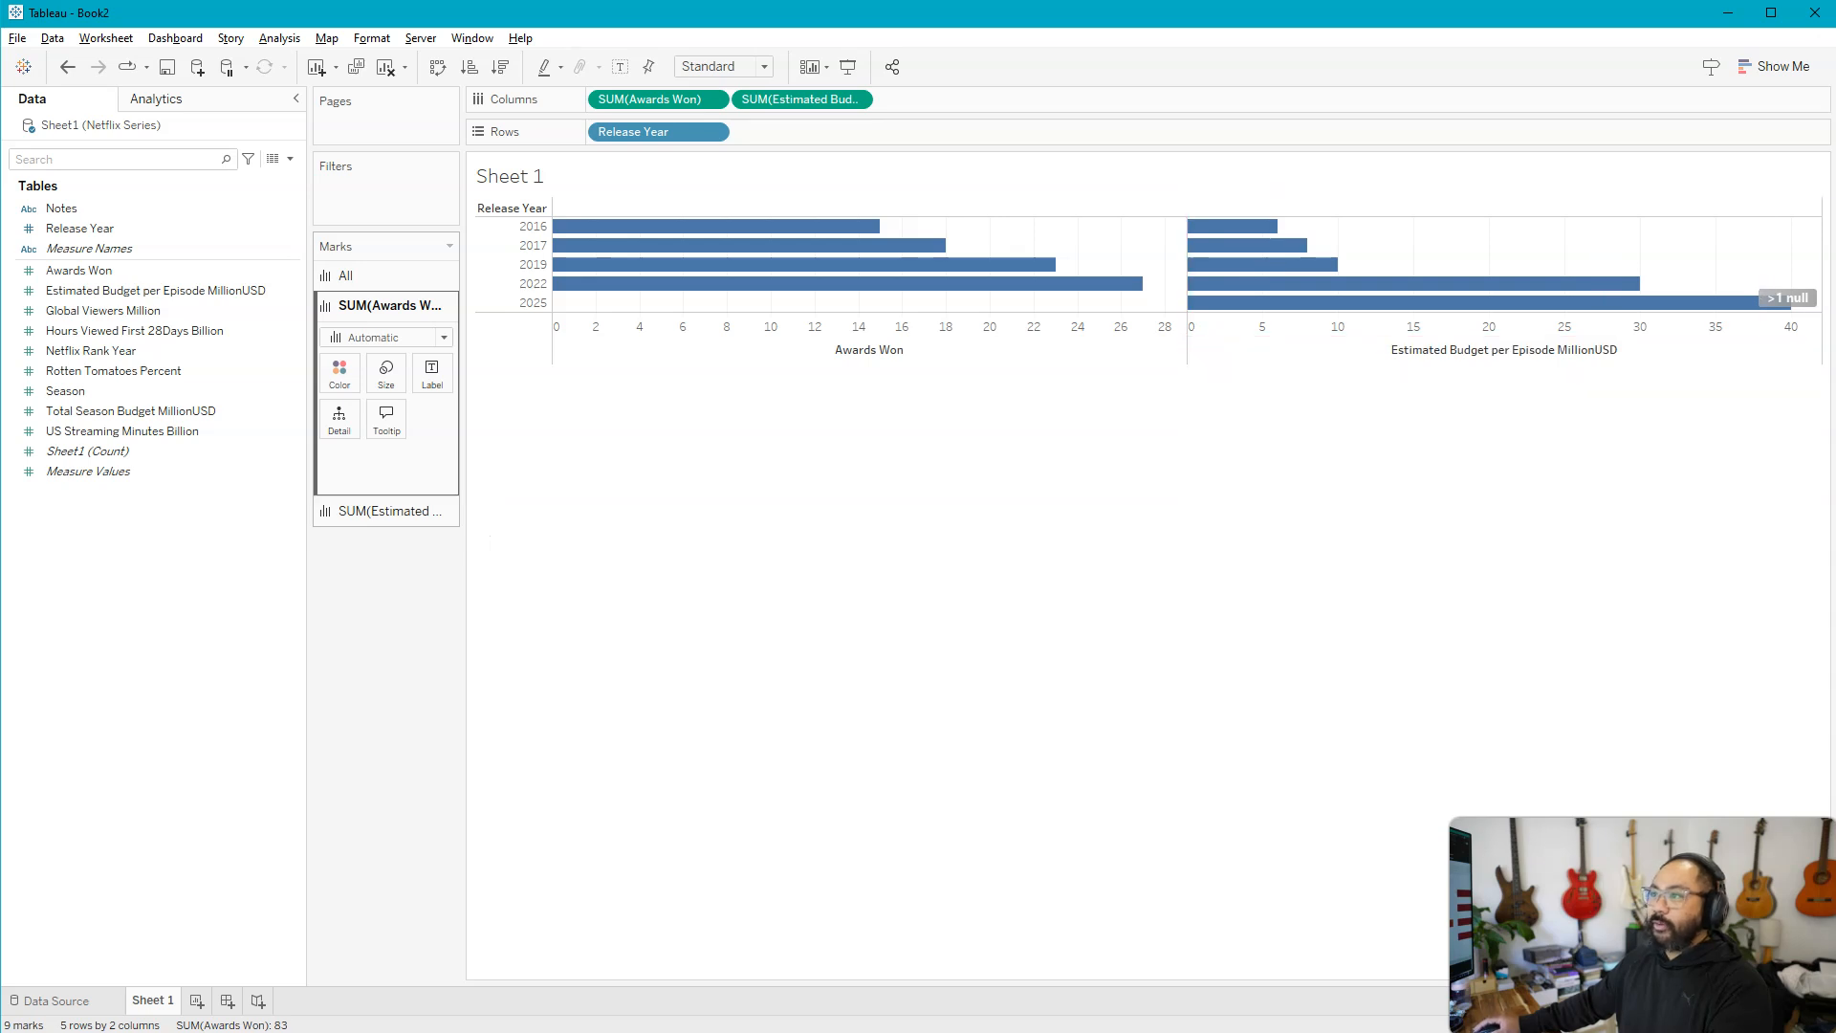
left_click_drag(532, 194, 1166, 326)
key("Escape")
left_click(386, 373)
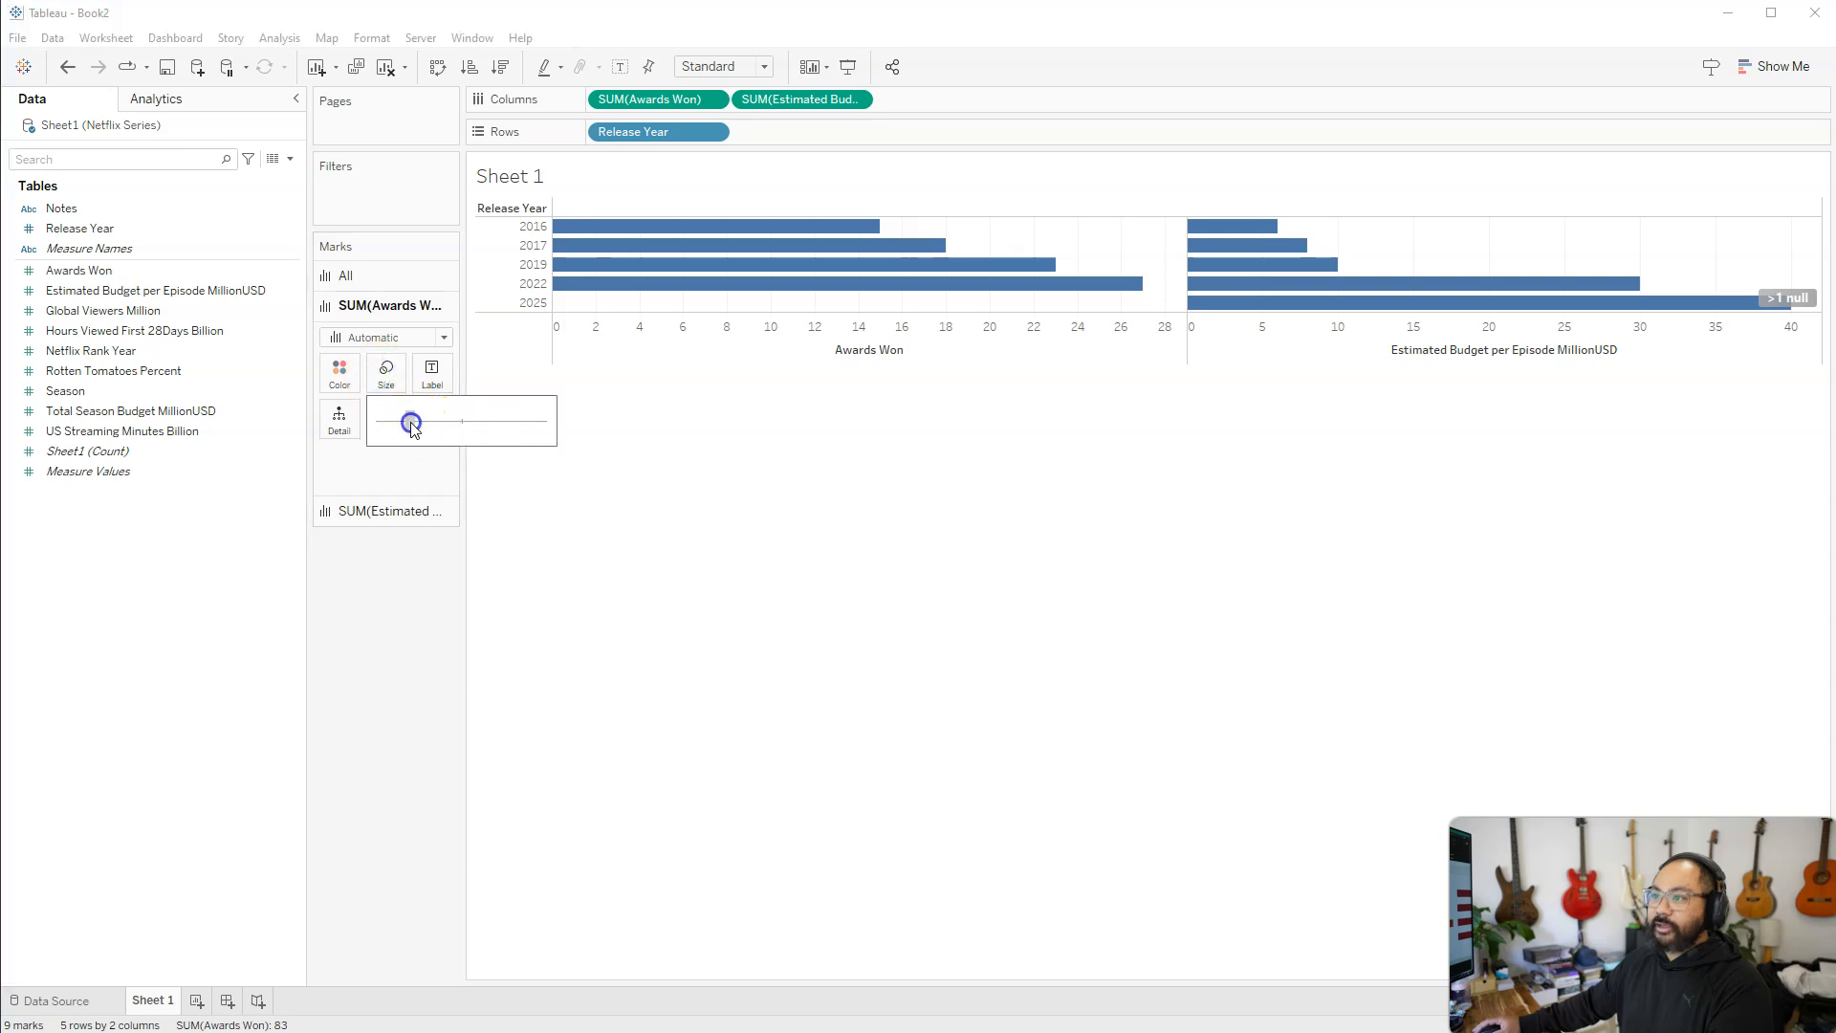
left_click(411, 424)
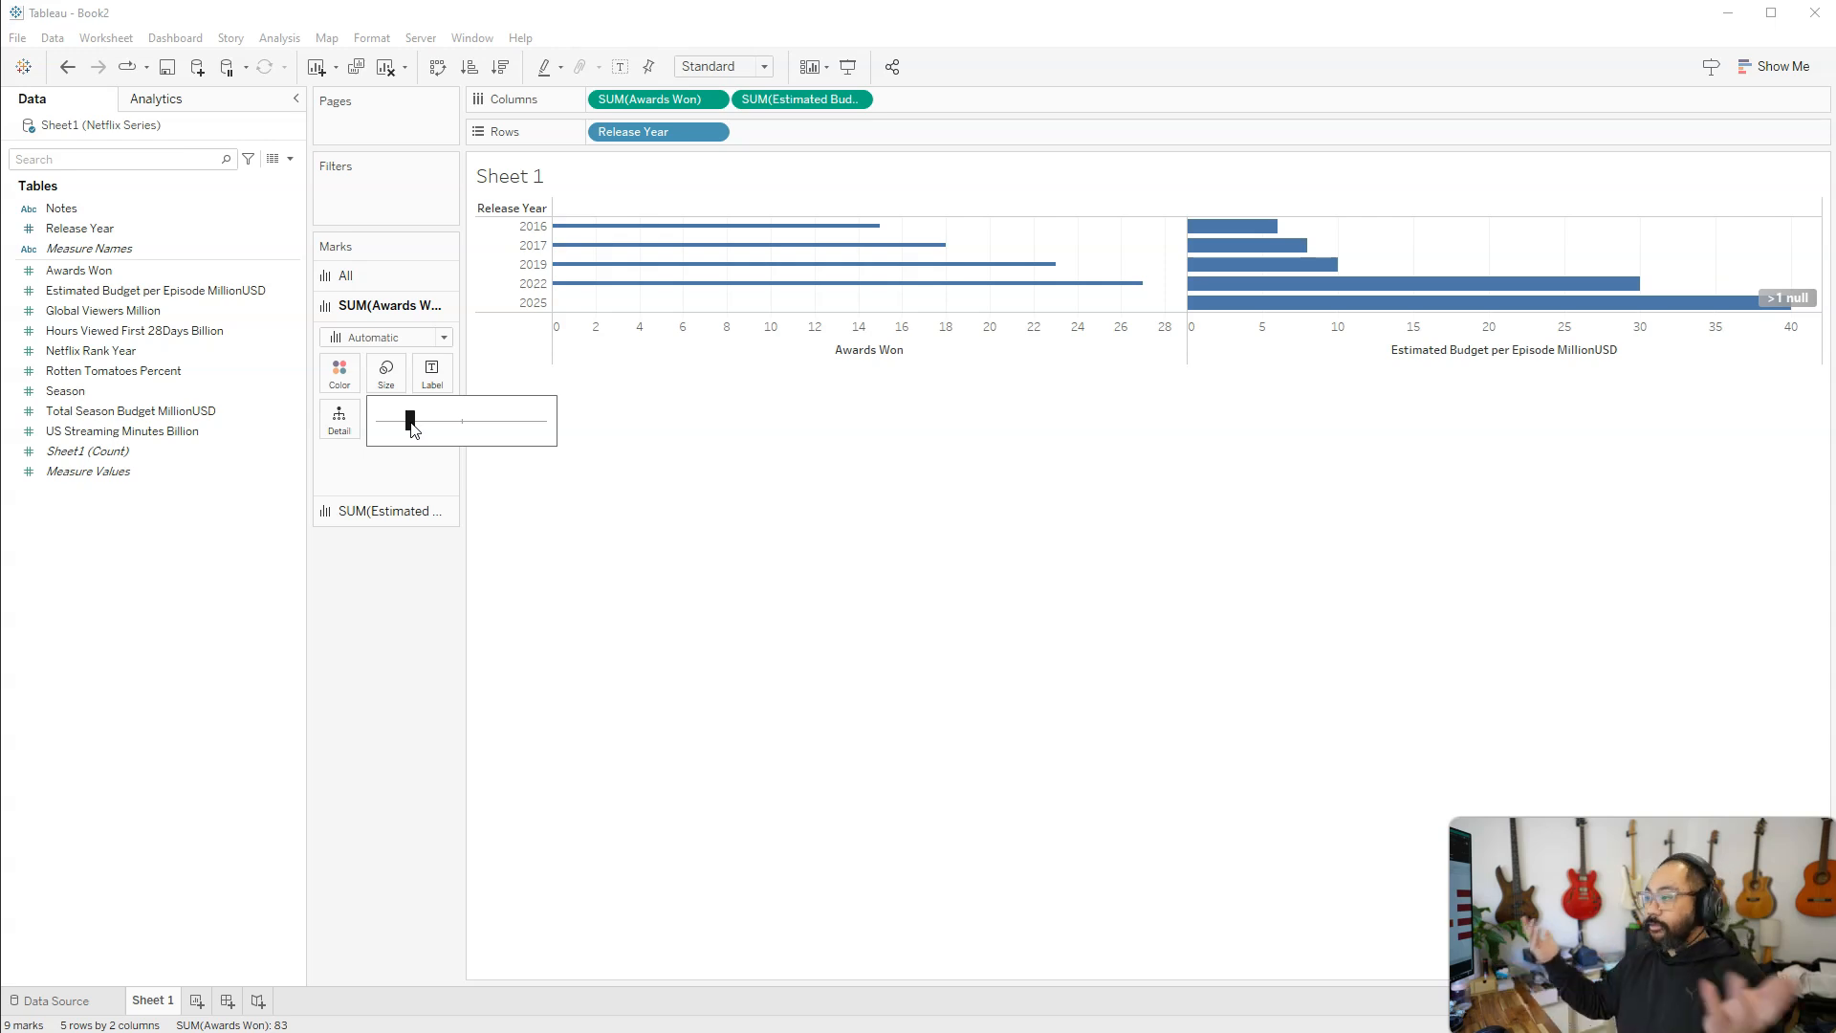
left_click(606, 602)
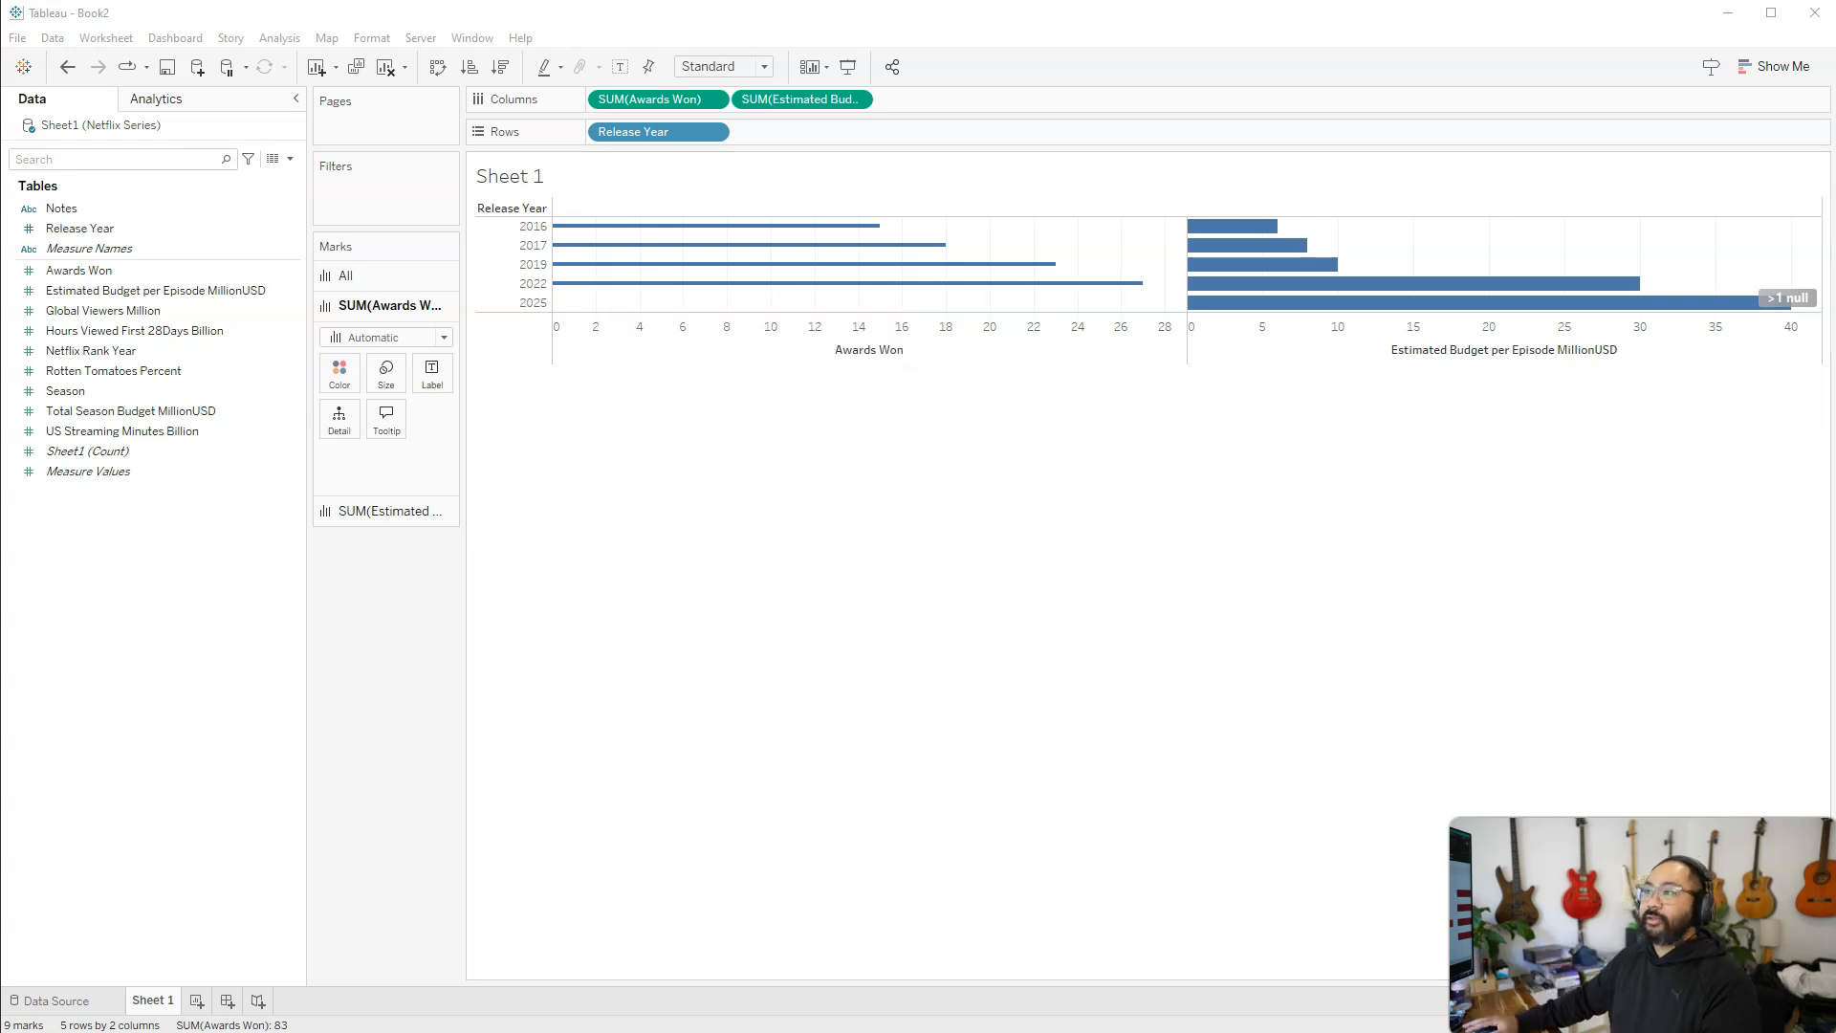
Add Global Viewers Million and Hours Viewed First 28Days Billion to Columns as further side-by-side bar charts
left_click(137, 314)
left_click_drag(98, 310, 941, 109)
left_click_drag(142, 334, 1088, 97)
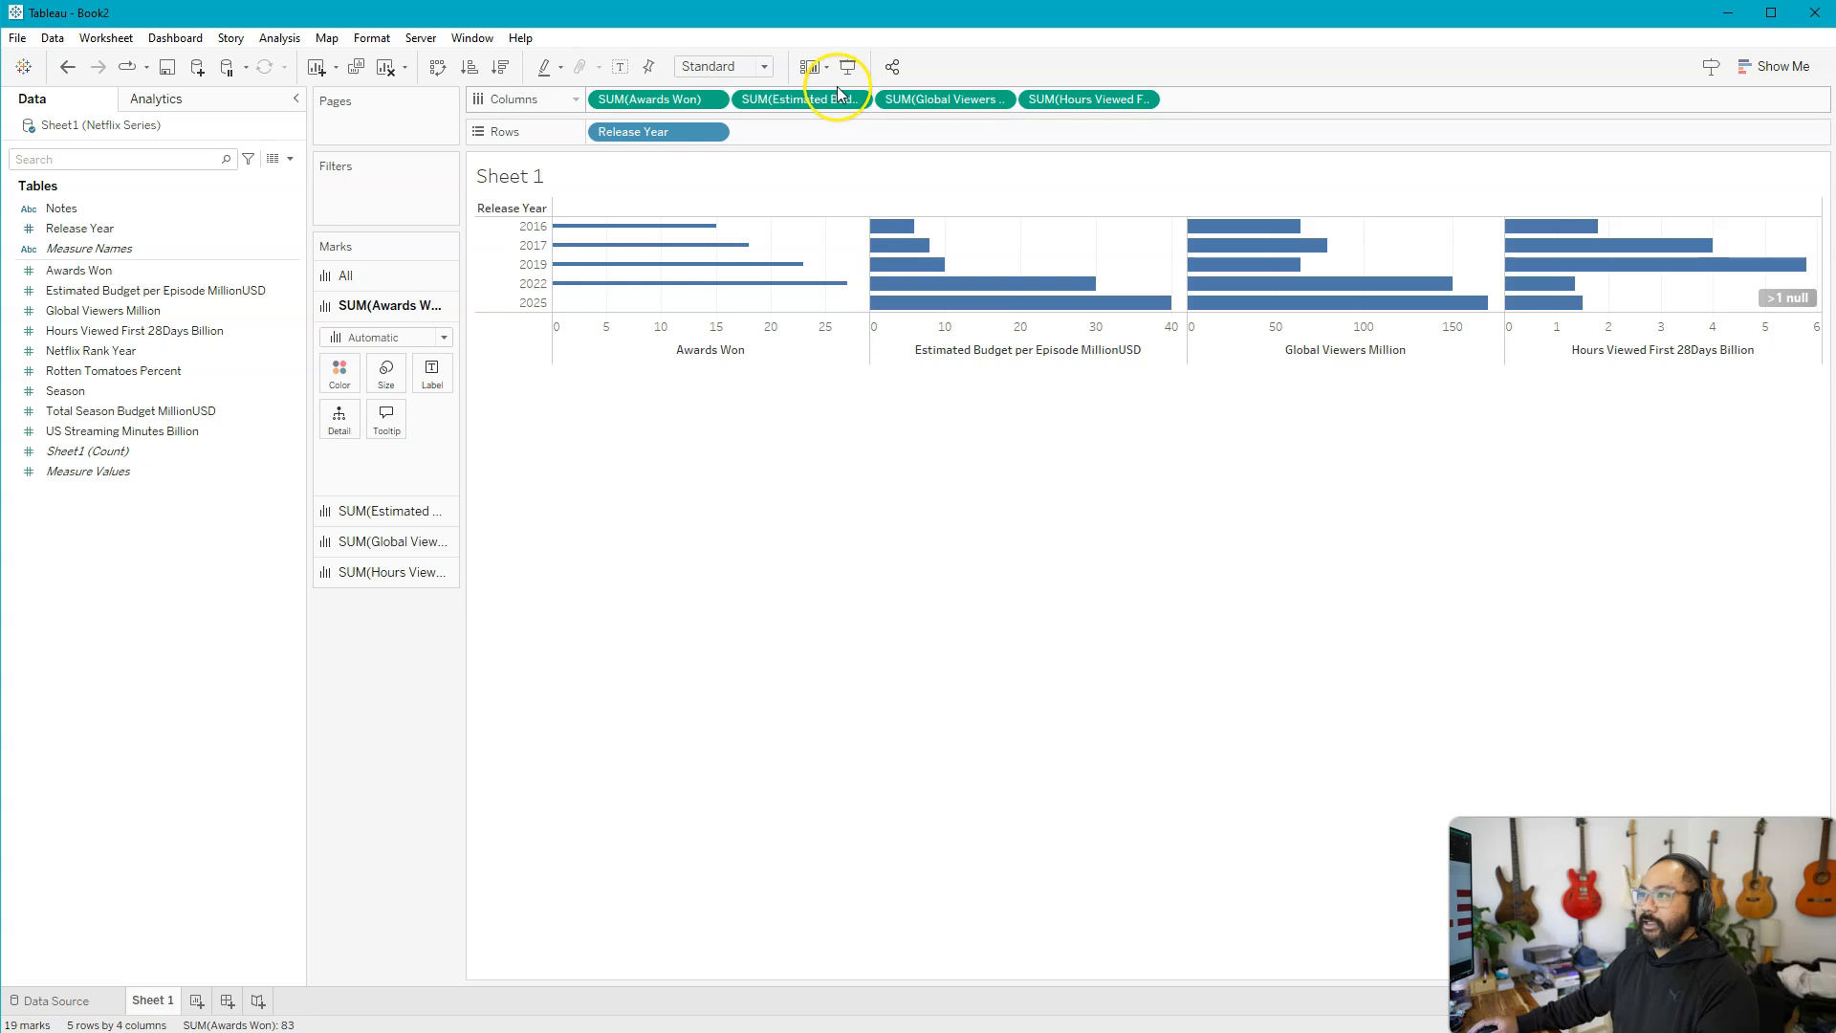
Clear all measures from Columns and place only Awards Won back there
left_click_drag(813, 100, 420, 650)
left_click_drag(803, 101, 344, 704)
left_click_drag(656, 100, 383, 499)
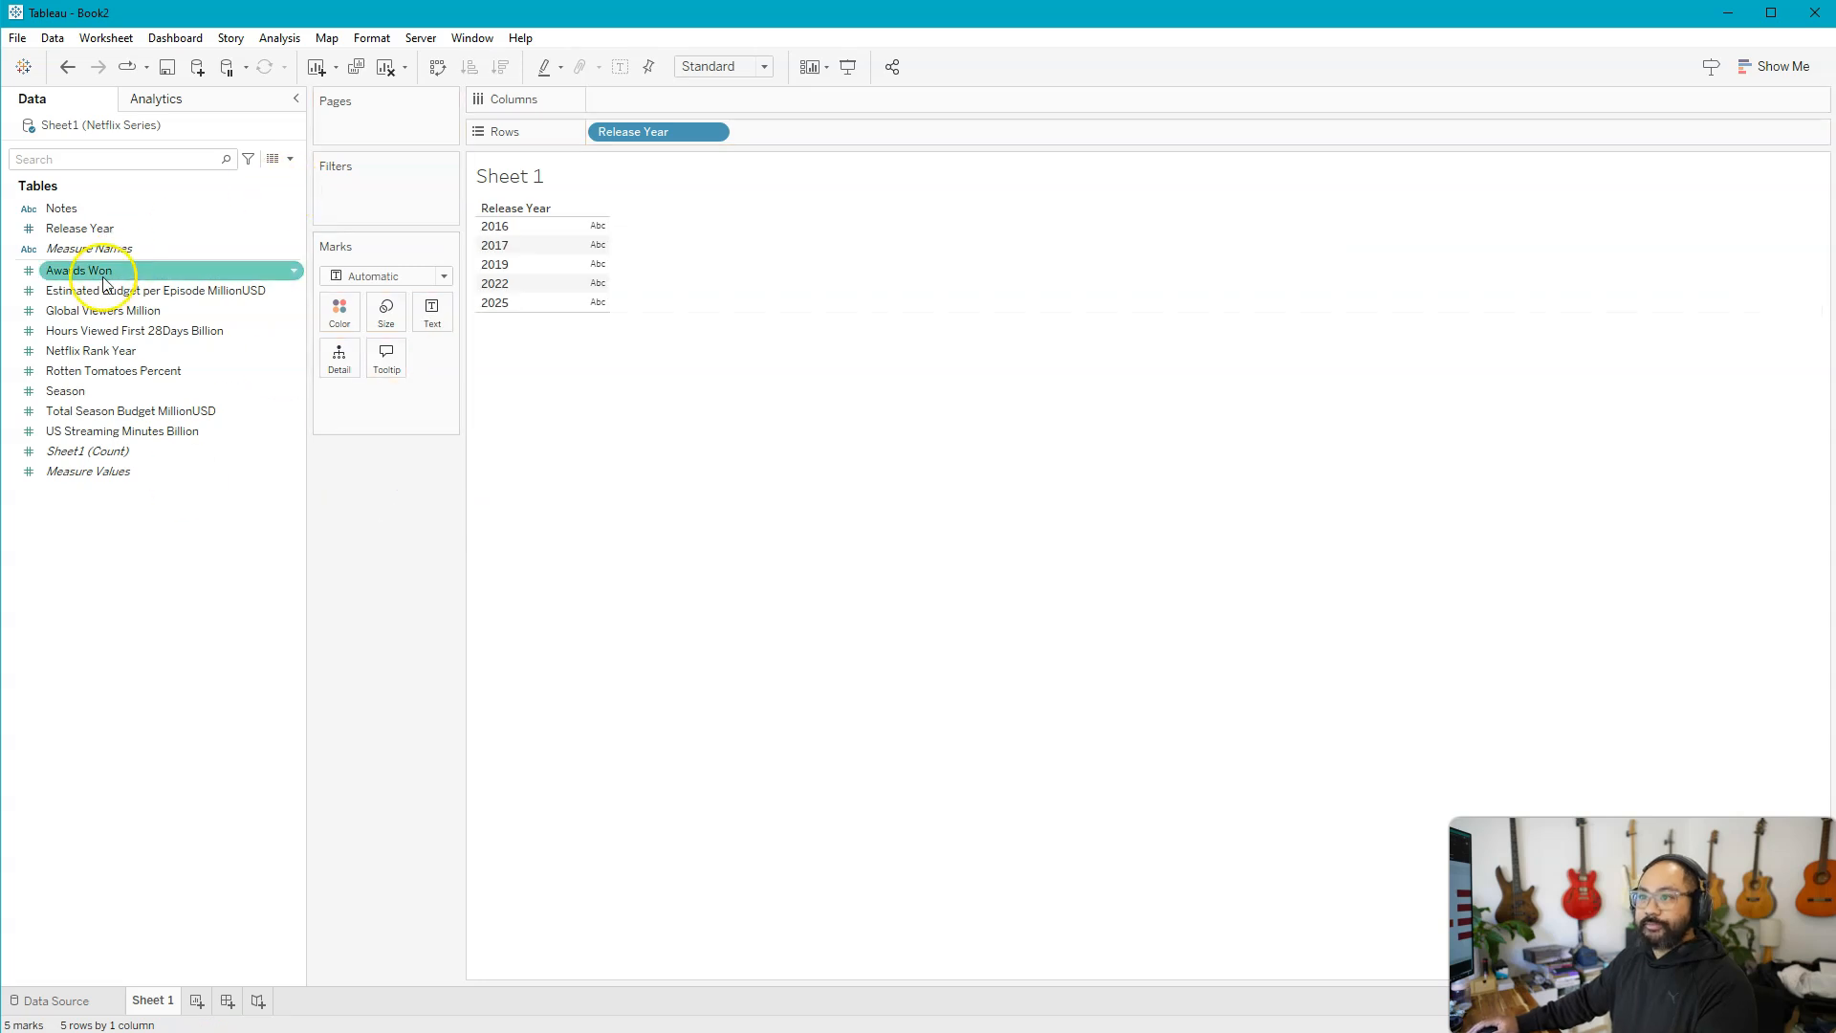
left_click_drag(79, 270, 697, 96)
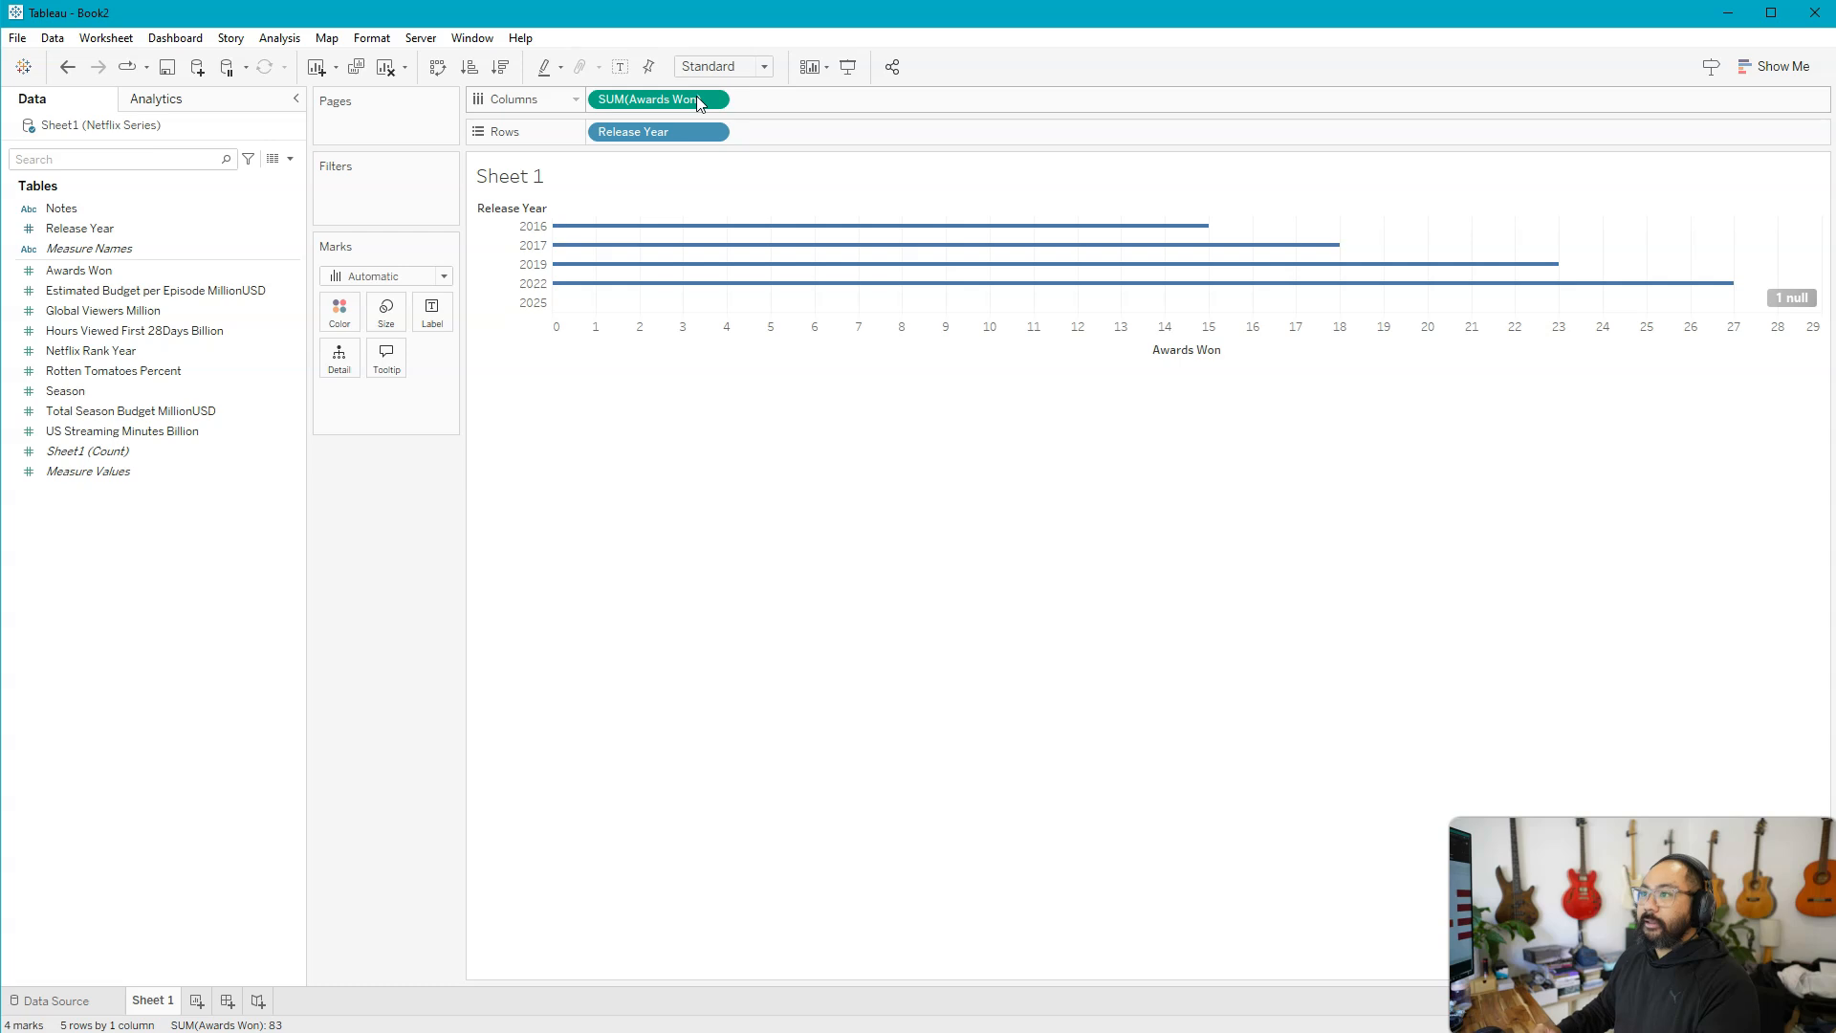
Increase the mark size so the Awards Won bars are thick
left_click(380, 324)
left_click(463, 359)
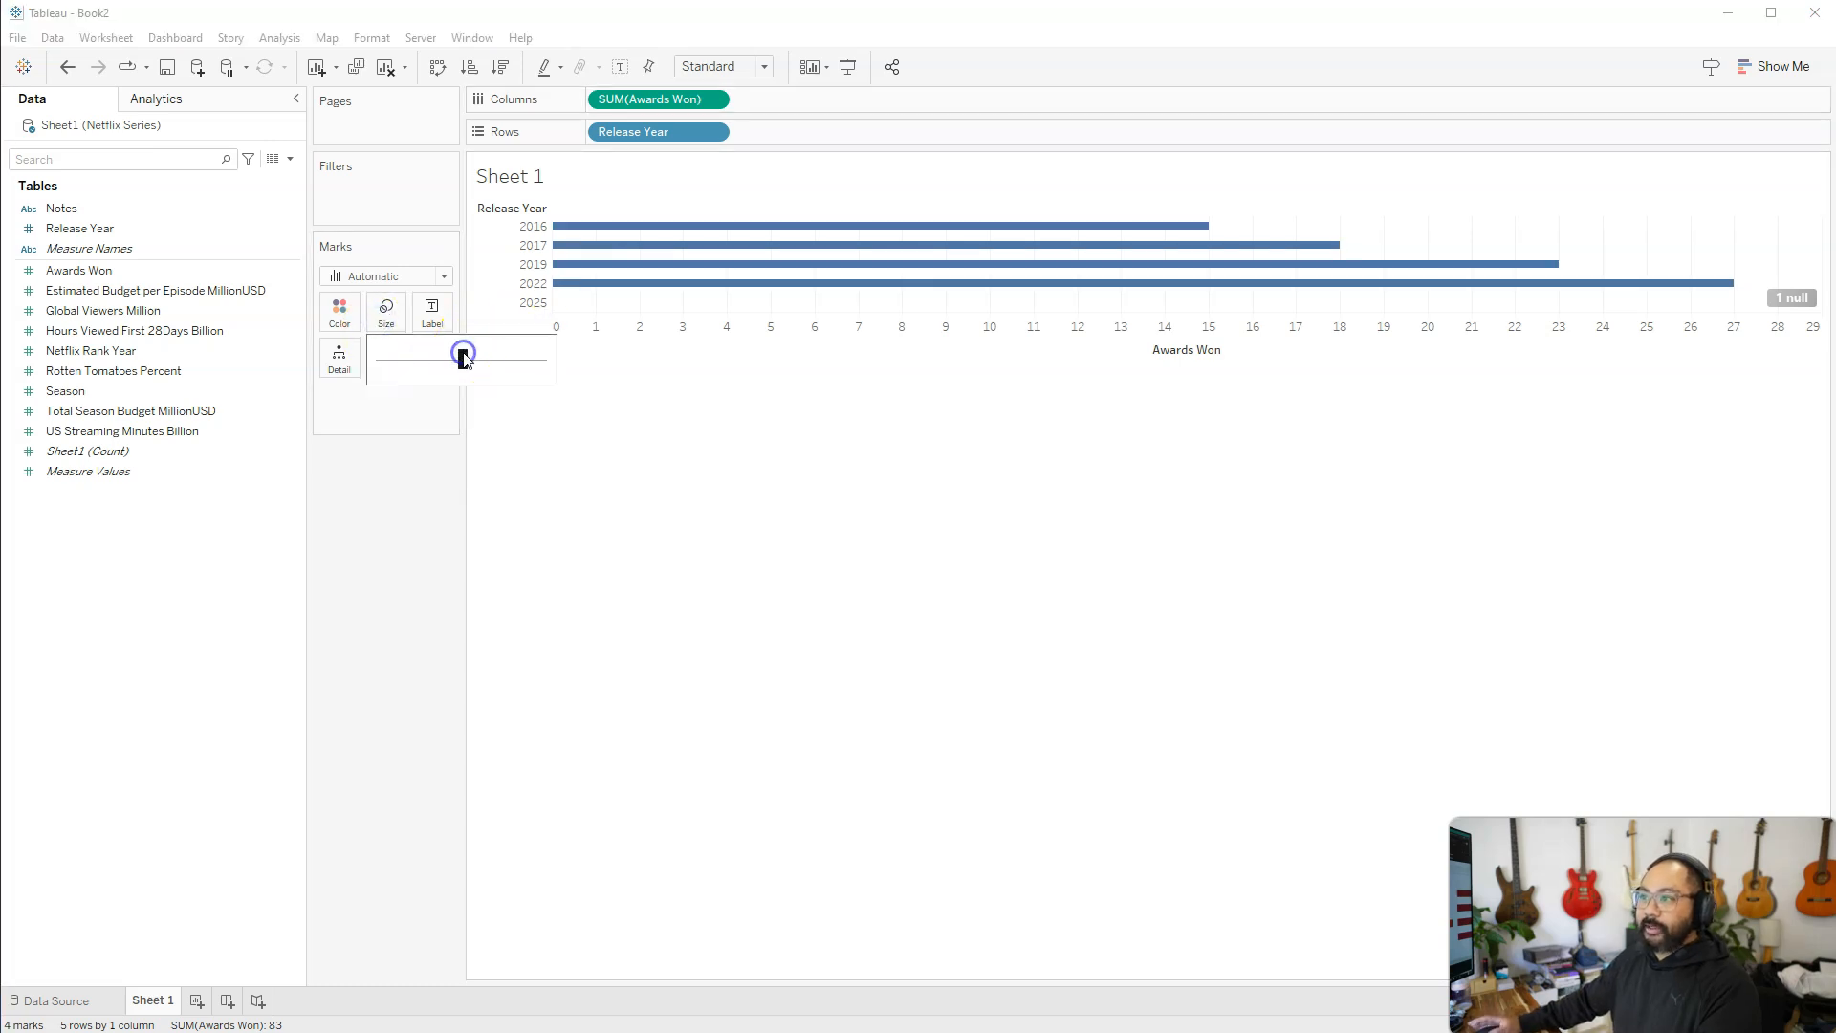
left_click_drag(466, 358, 508, 359)
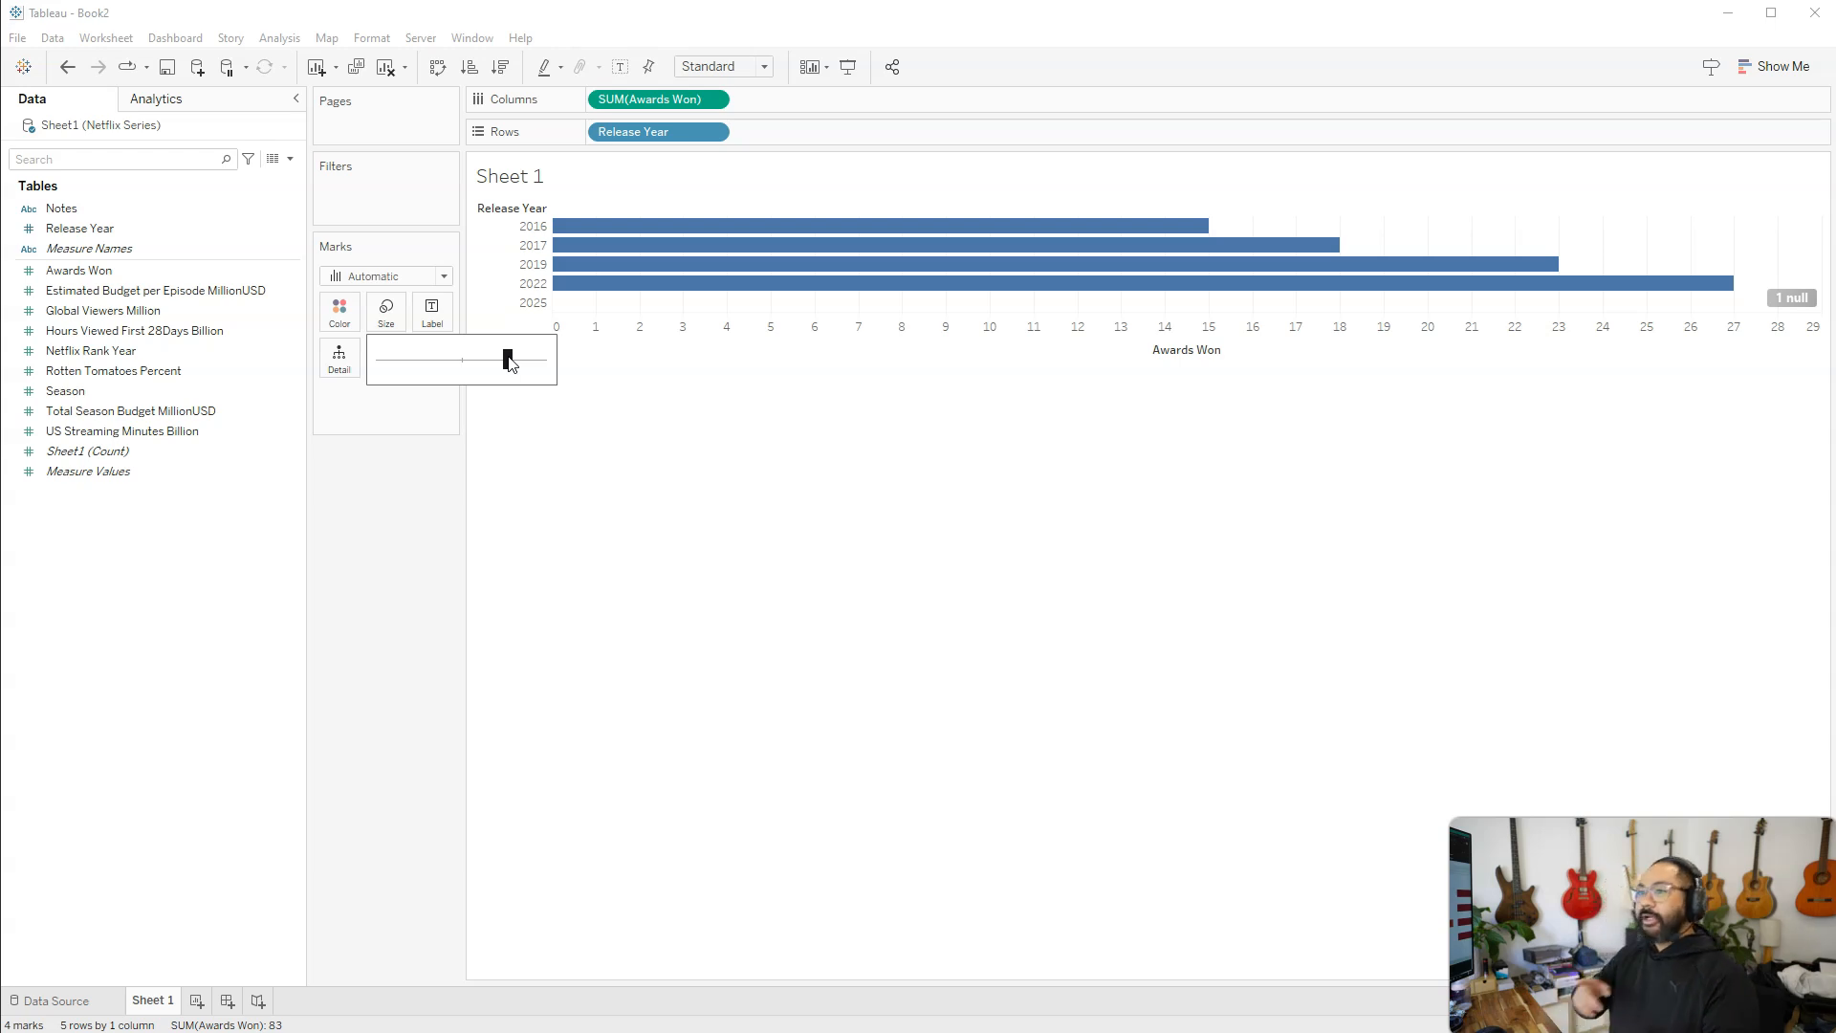
left_click(401, 511)
Try combining Estimated Budget per Episode MillionUSD with Awards Won on a shared axis, and undo it
left_click(113, 370)
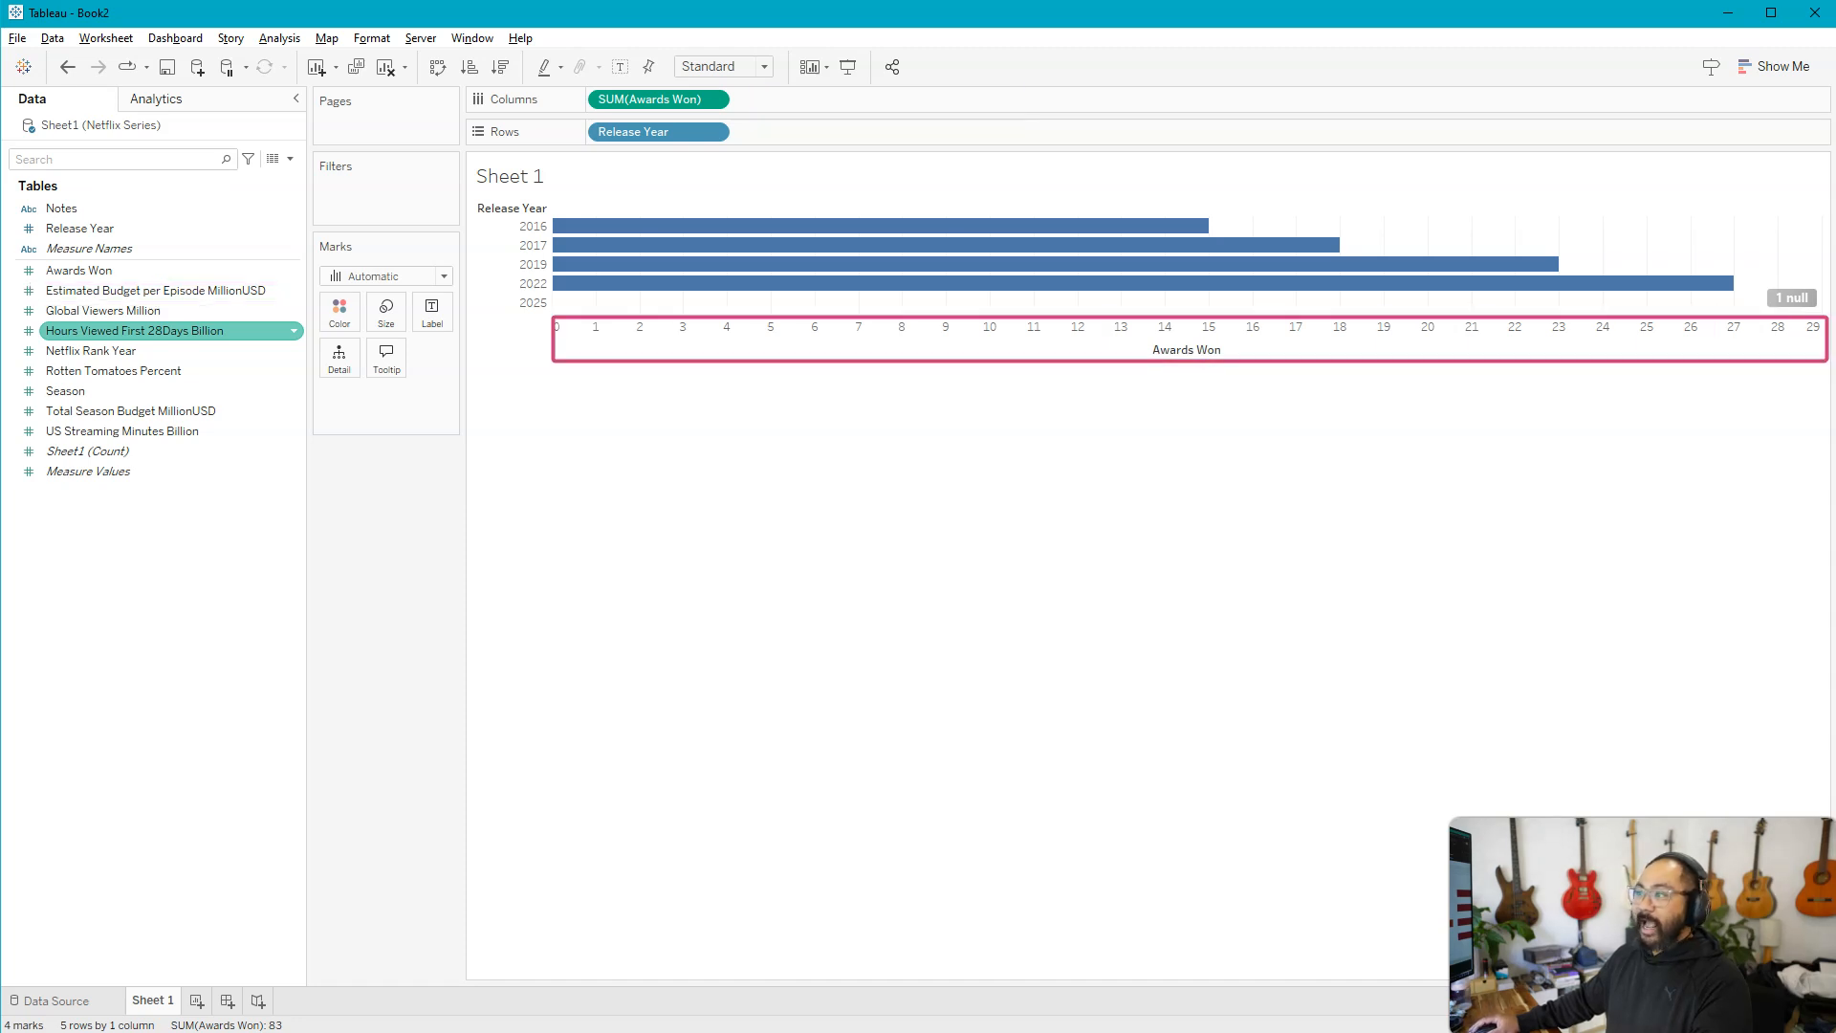
left_click(83, 293)
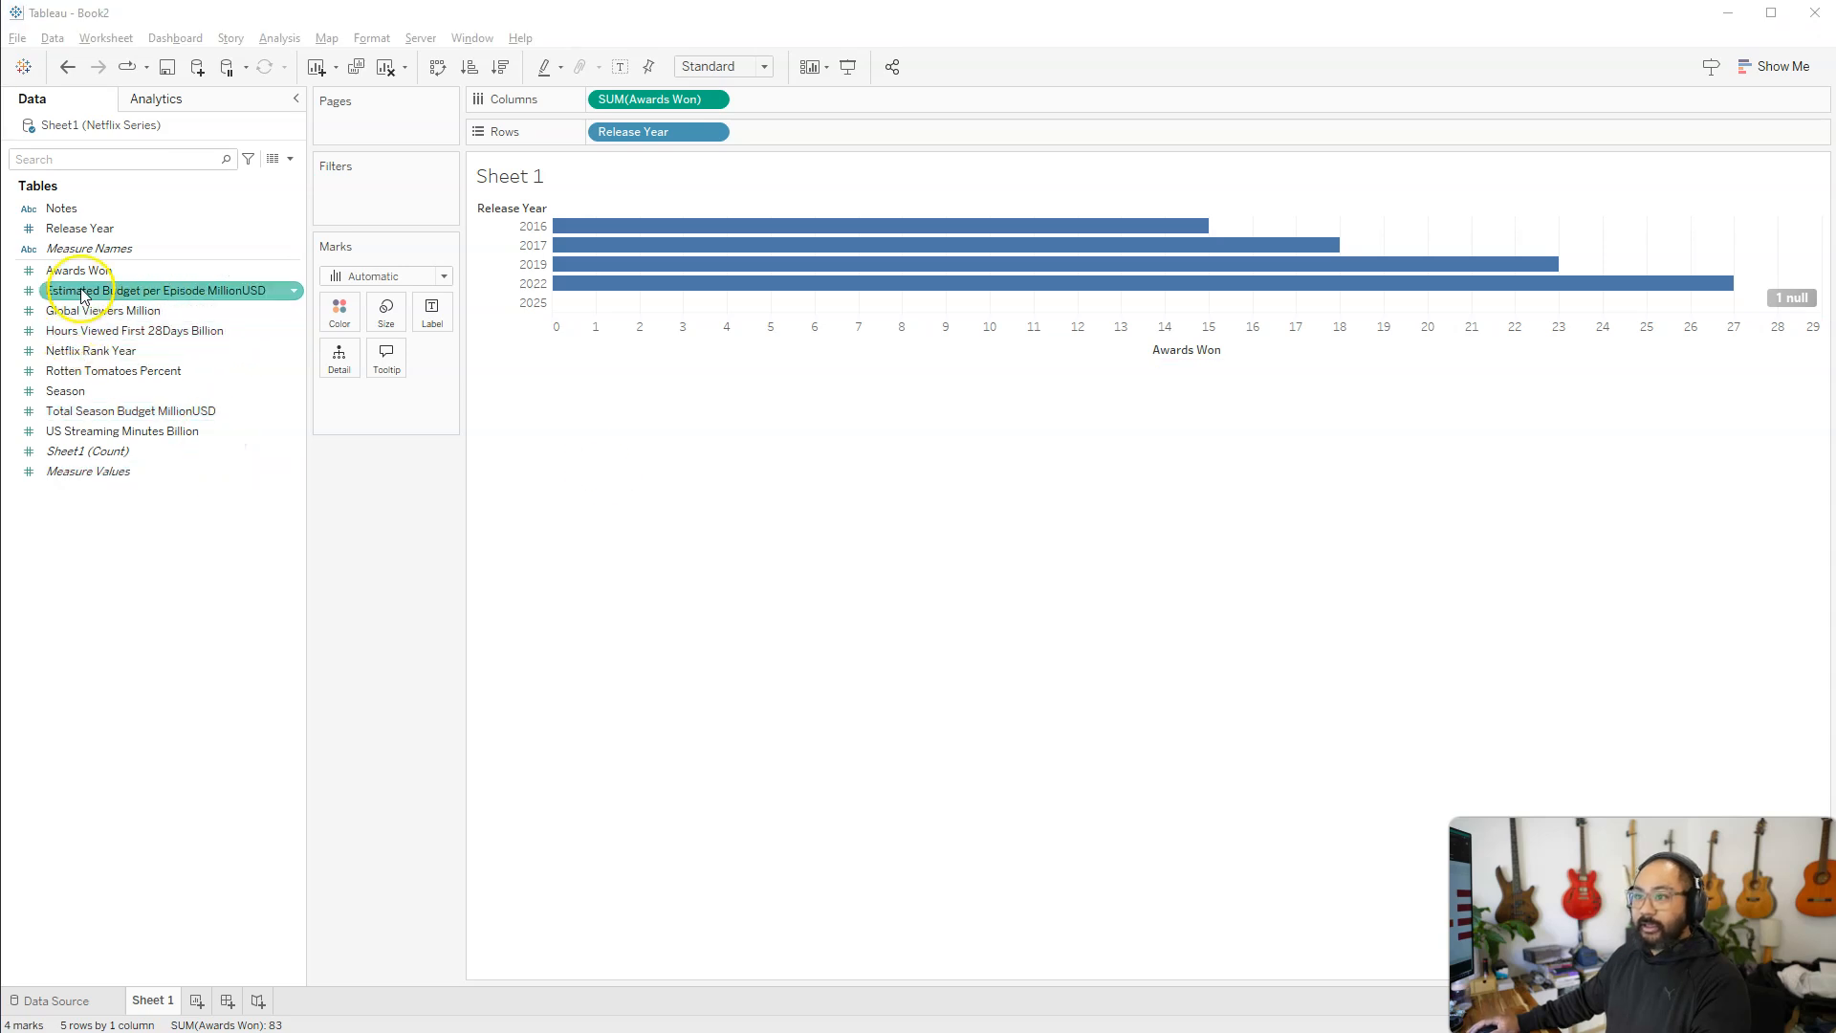
left_click_drag(82, 292, 868, 351)
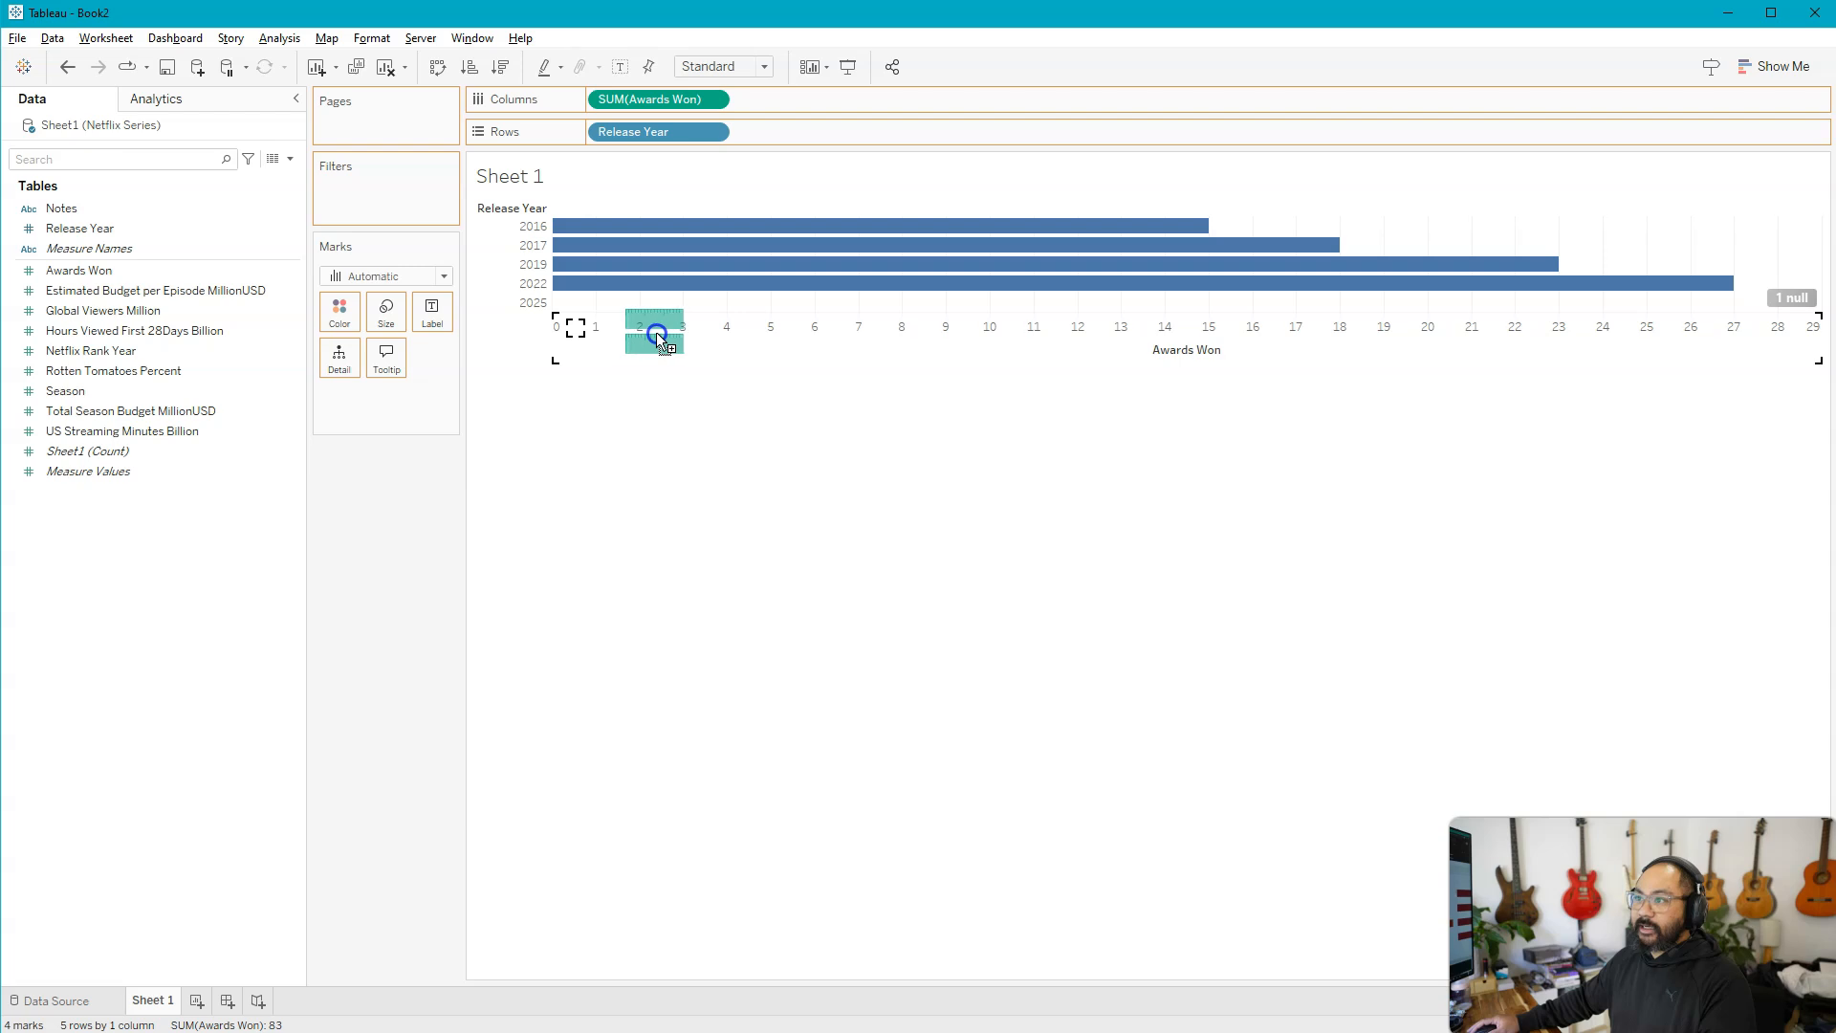
left_click_drag(719, 337, 870, 337)
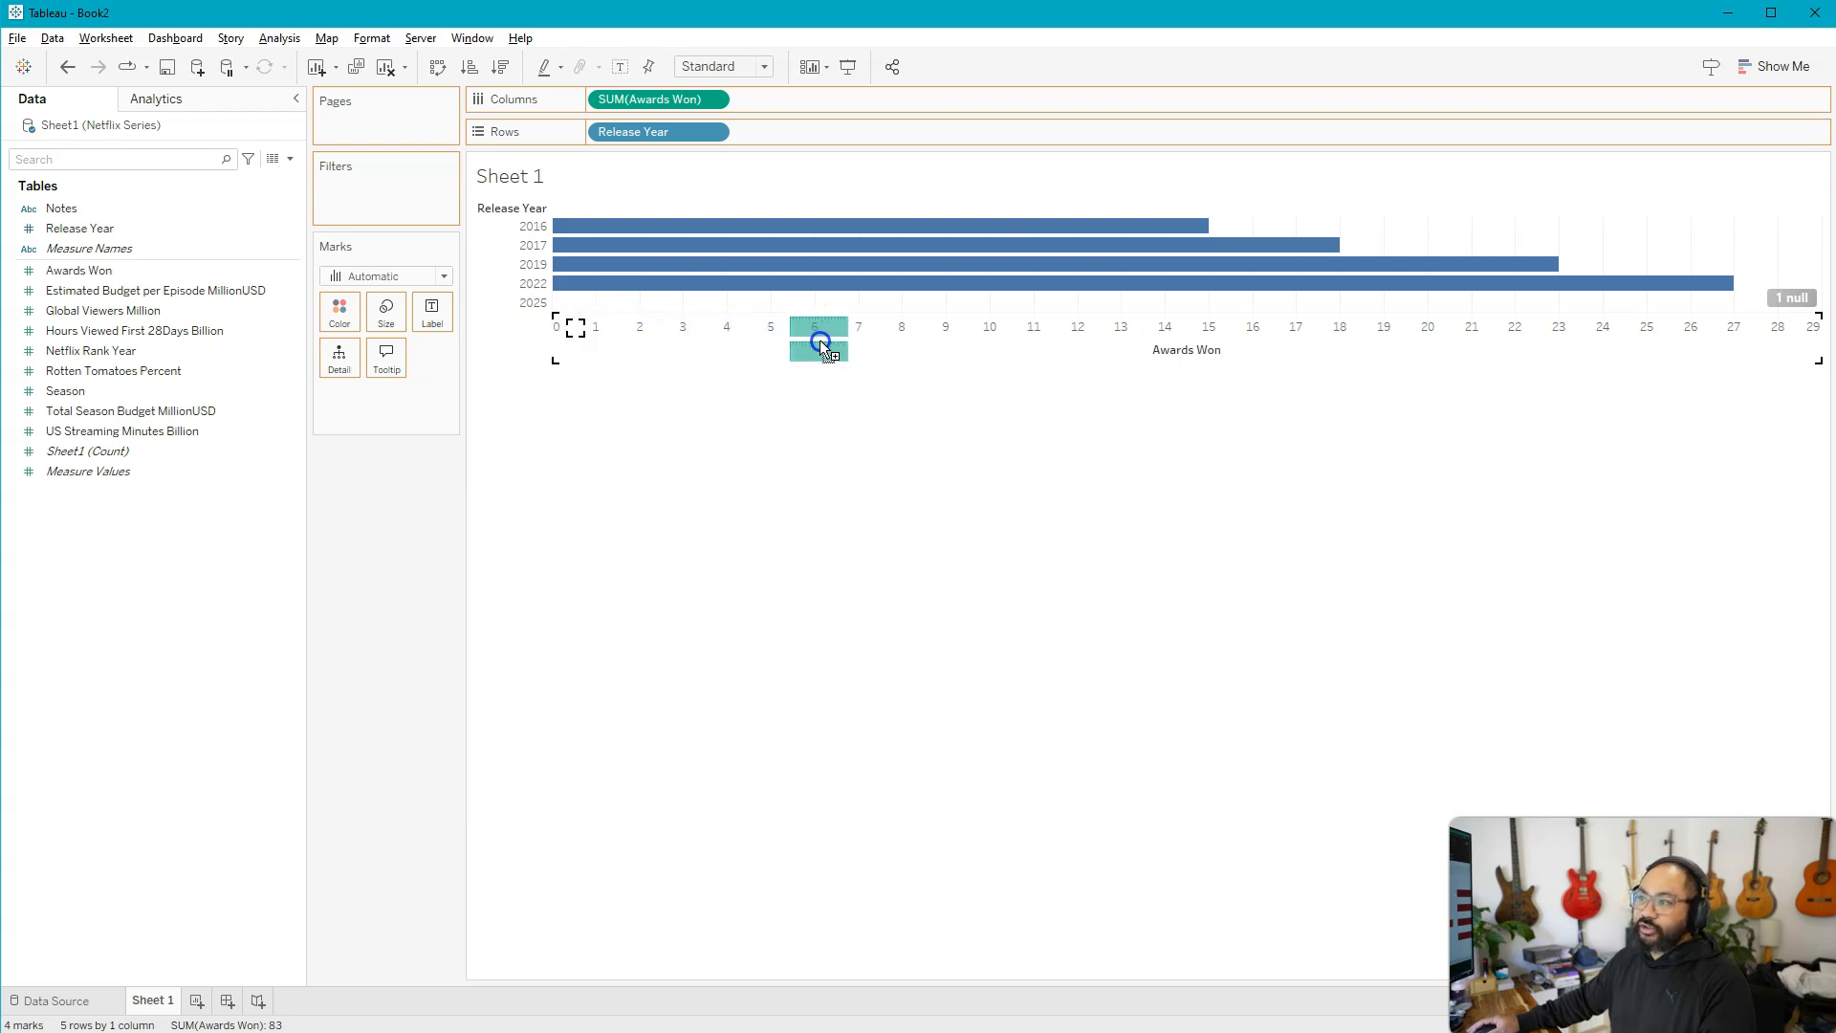
left_click_drag(570, 329, 778, 342)
mouse_move(1129, 304)
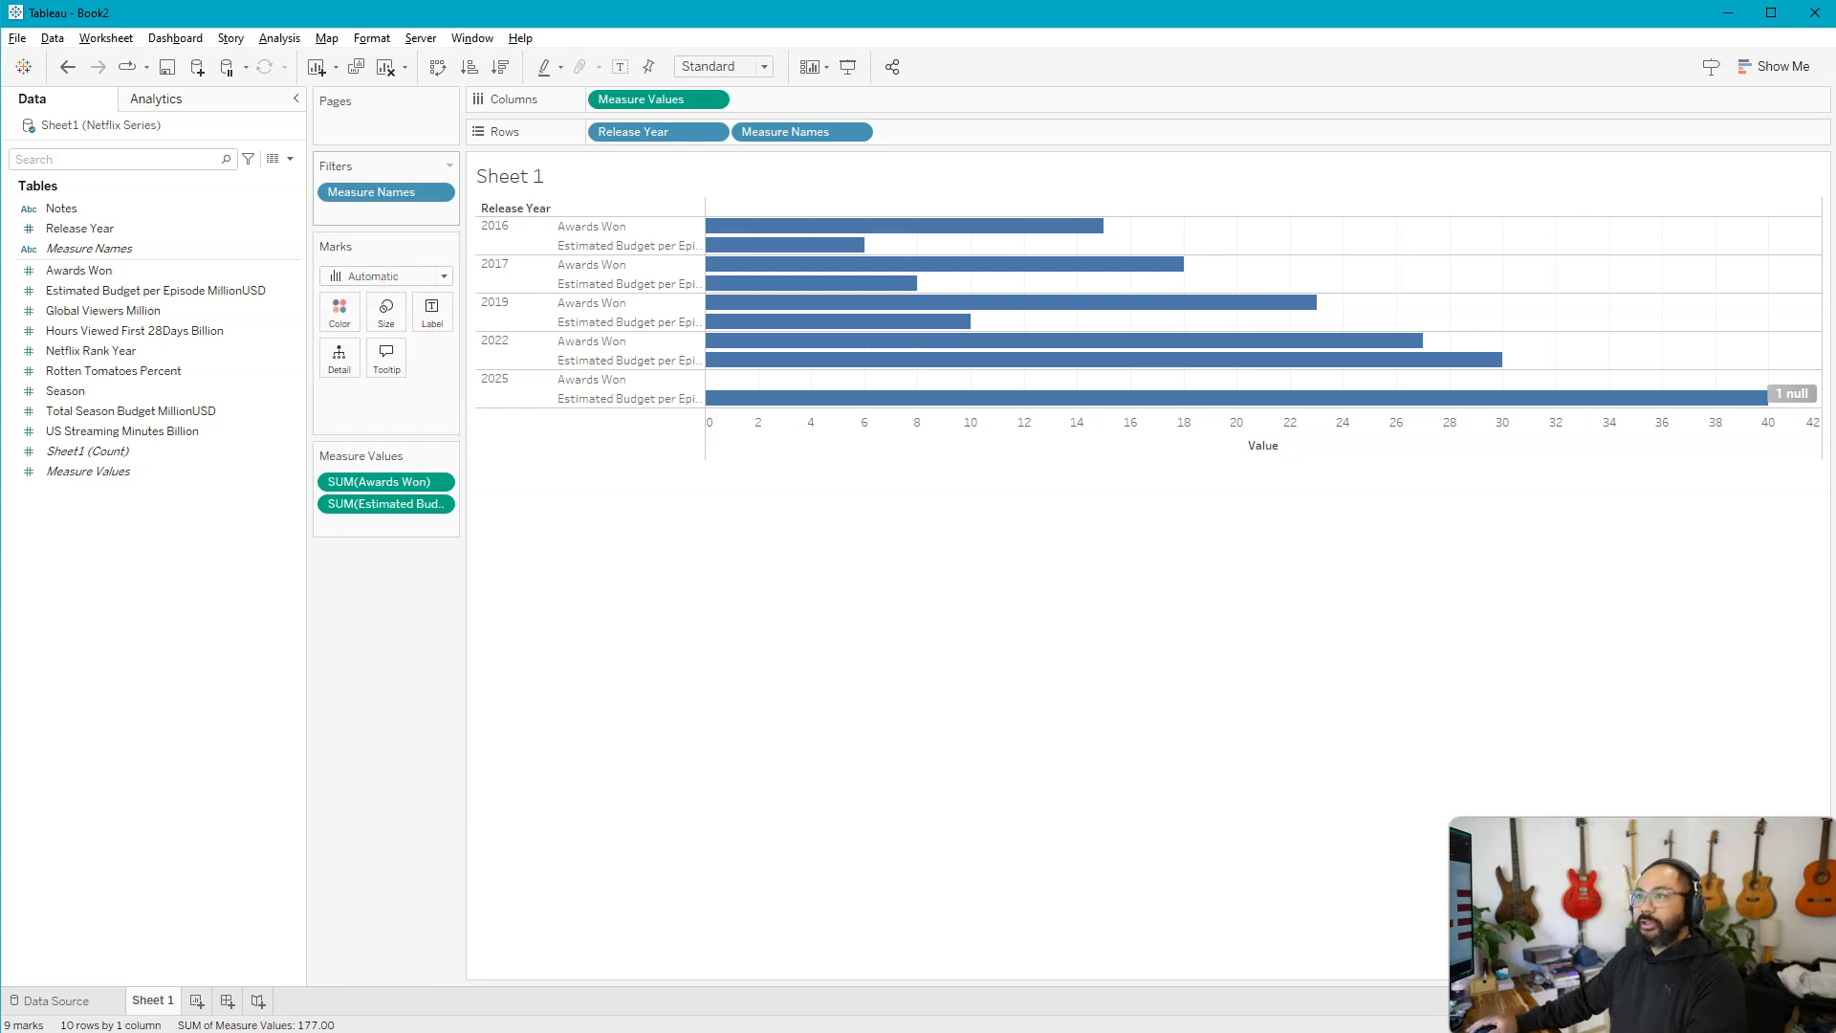
left_click(67, 67)
Try replacing the Awards Won axis with Estimated Budget per Episode MillionUSD, and undo the replacement
left_click(89, 291)
left_click_drag(89, 292, 577, 327)
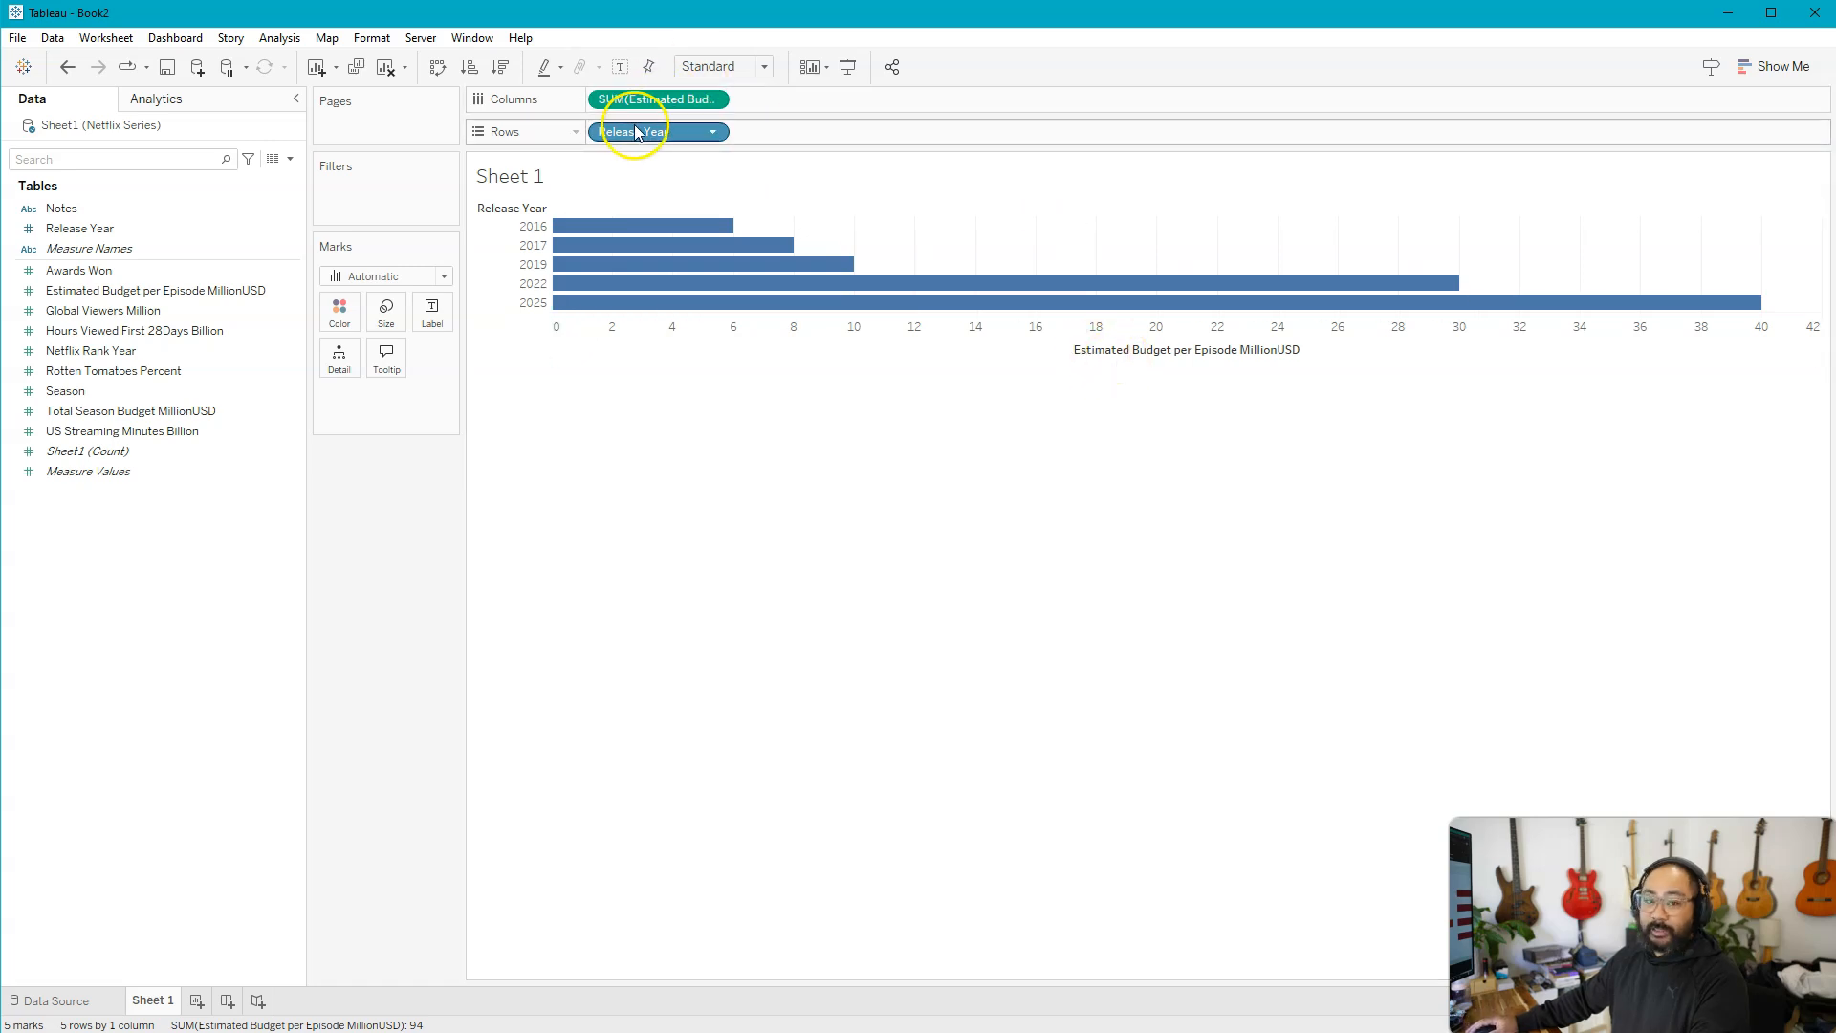
key("ctrl+z")
Try placing Estimated Budget per Episode MillionUSD as a separate chart ahead of Awards Won, and undo it
left_click_drag(84, 291, 553, 337)
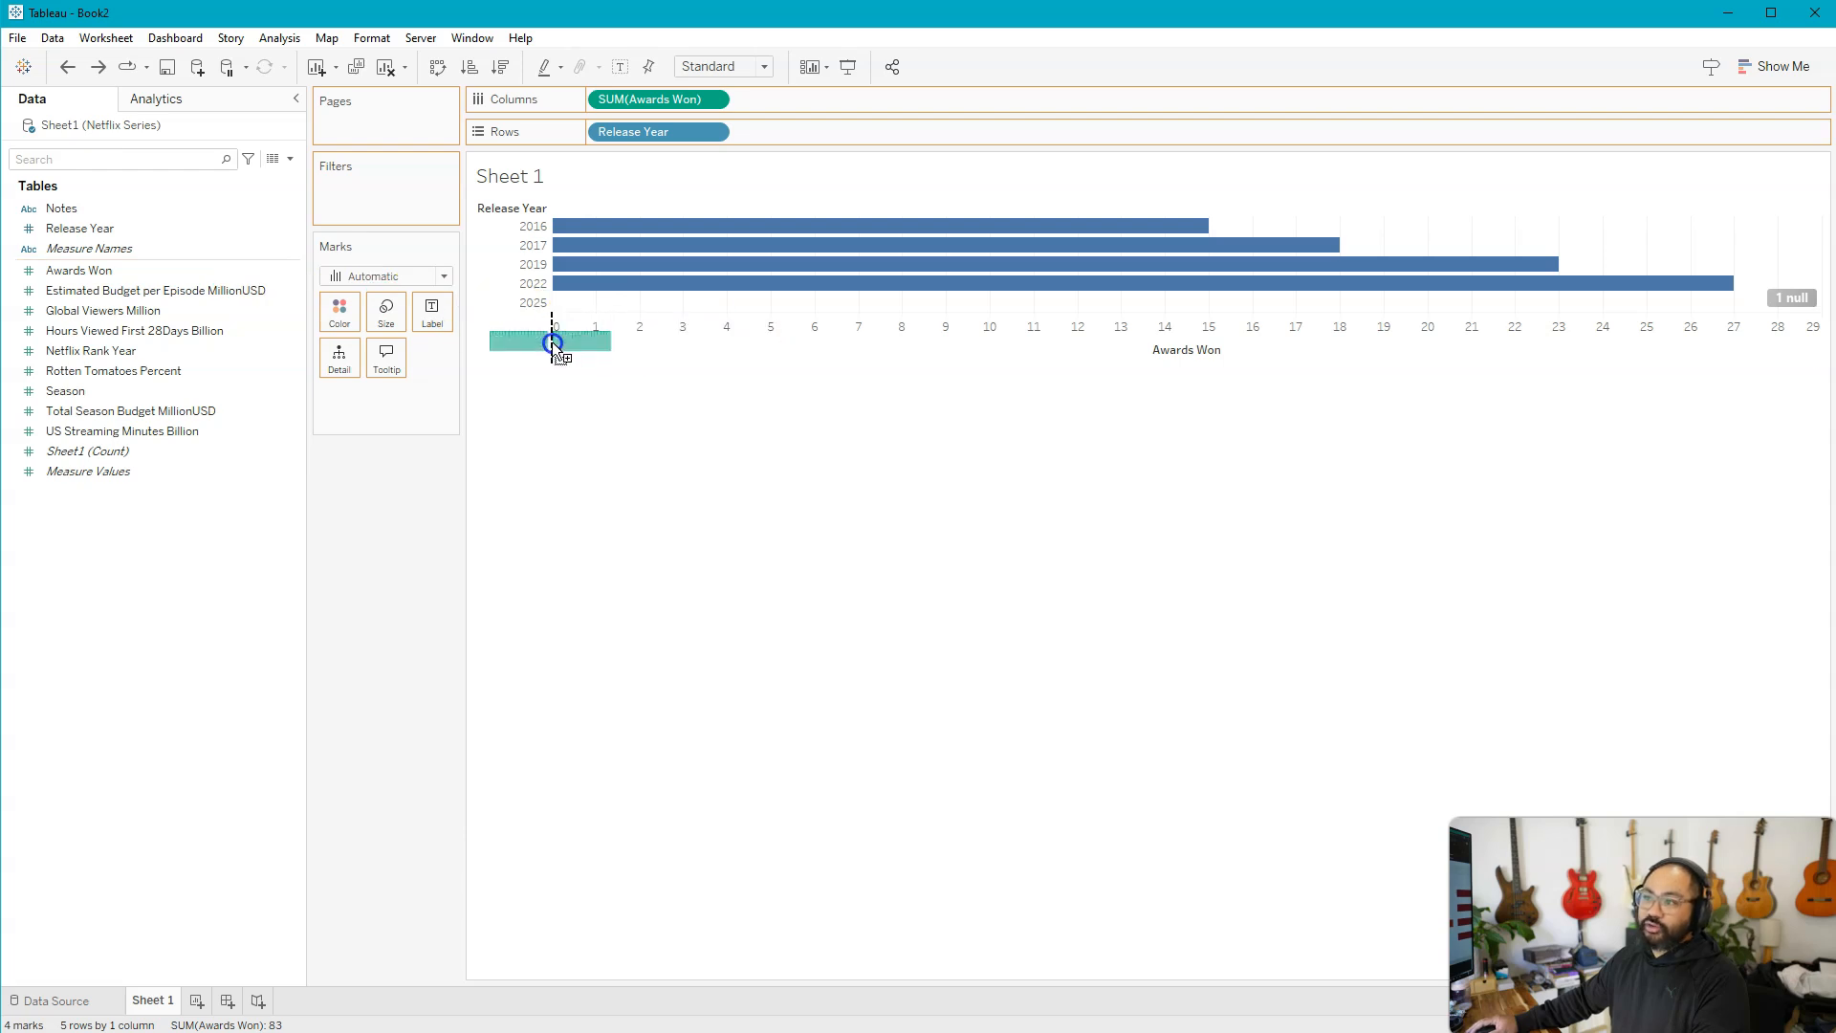
left_click_drag(552, 341, 552, 341)
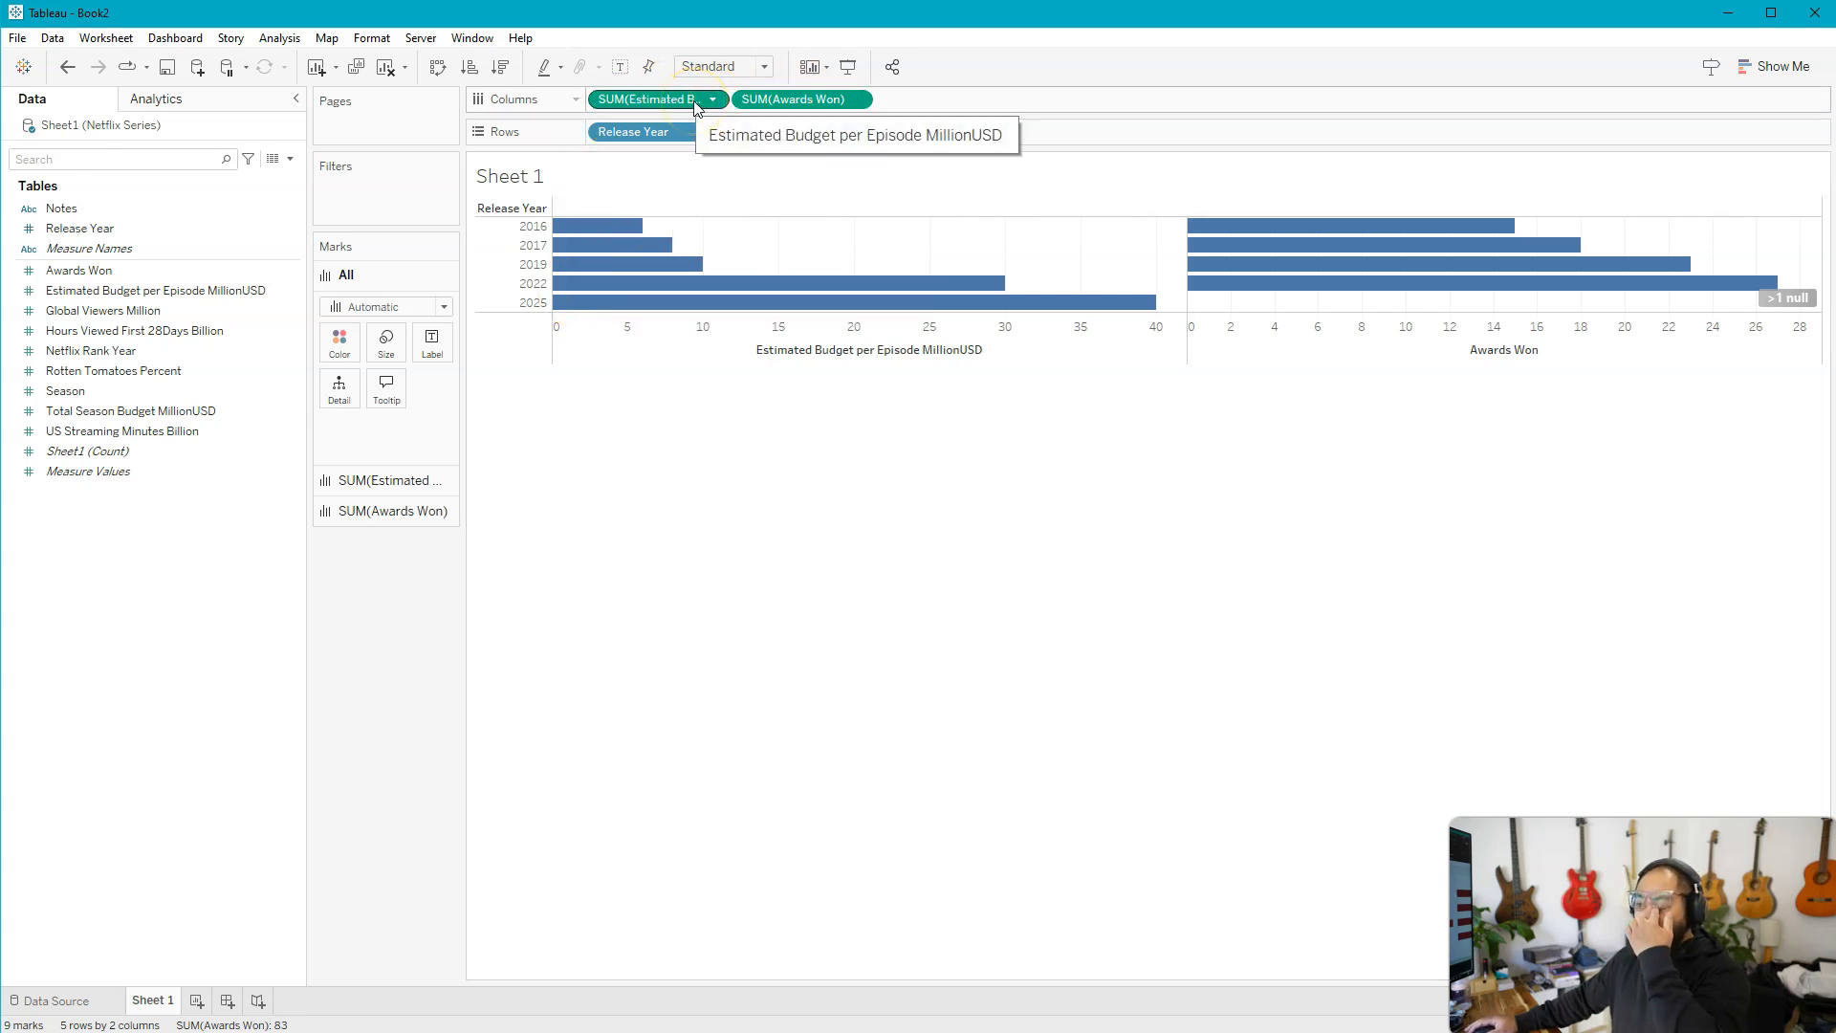
left_click(64, 69)
Combine Estimated Budget per Episode MillionUSD, Global Viewers Million, Hours Viewed First 28Days Billion and Rotten Tomatoes Percent with Awards Won on one shared axis
left_click_drag(96, 289, 1090, 342)
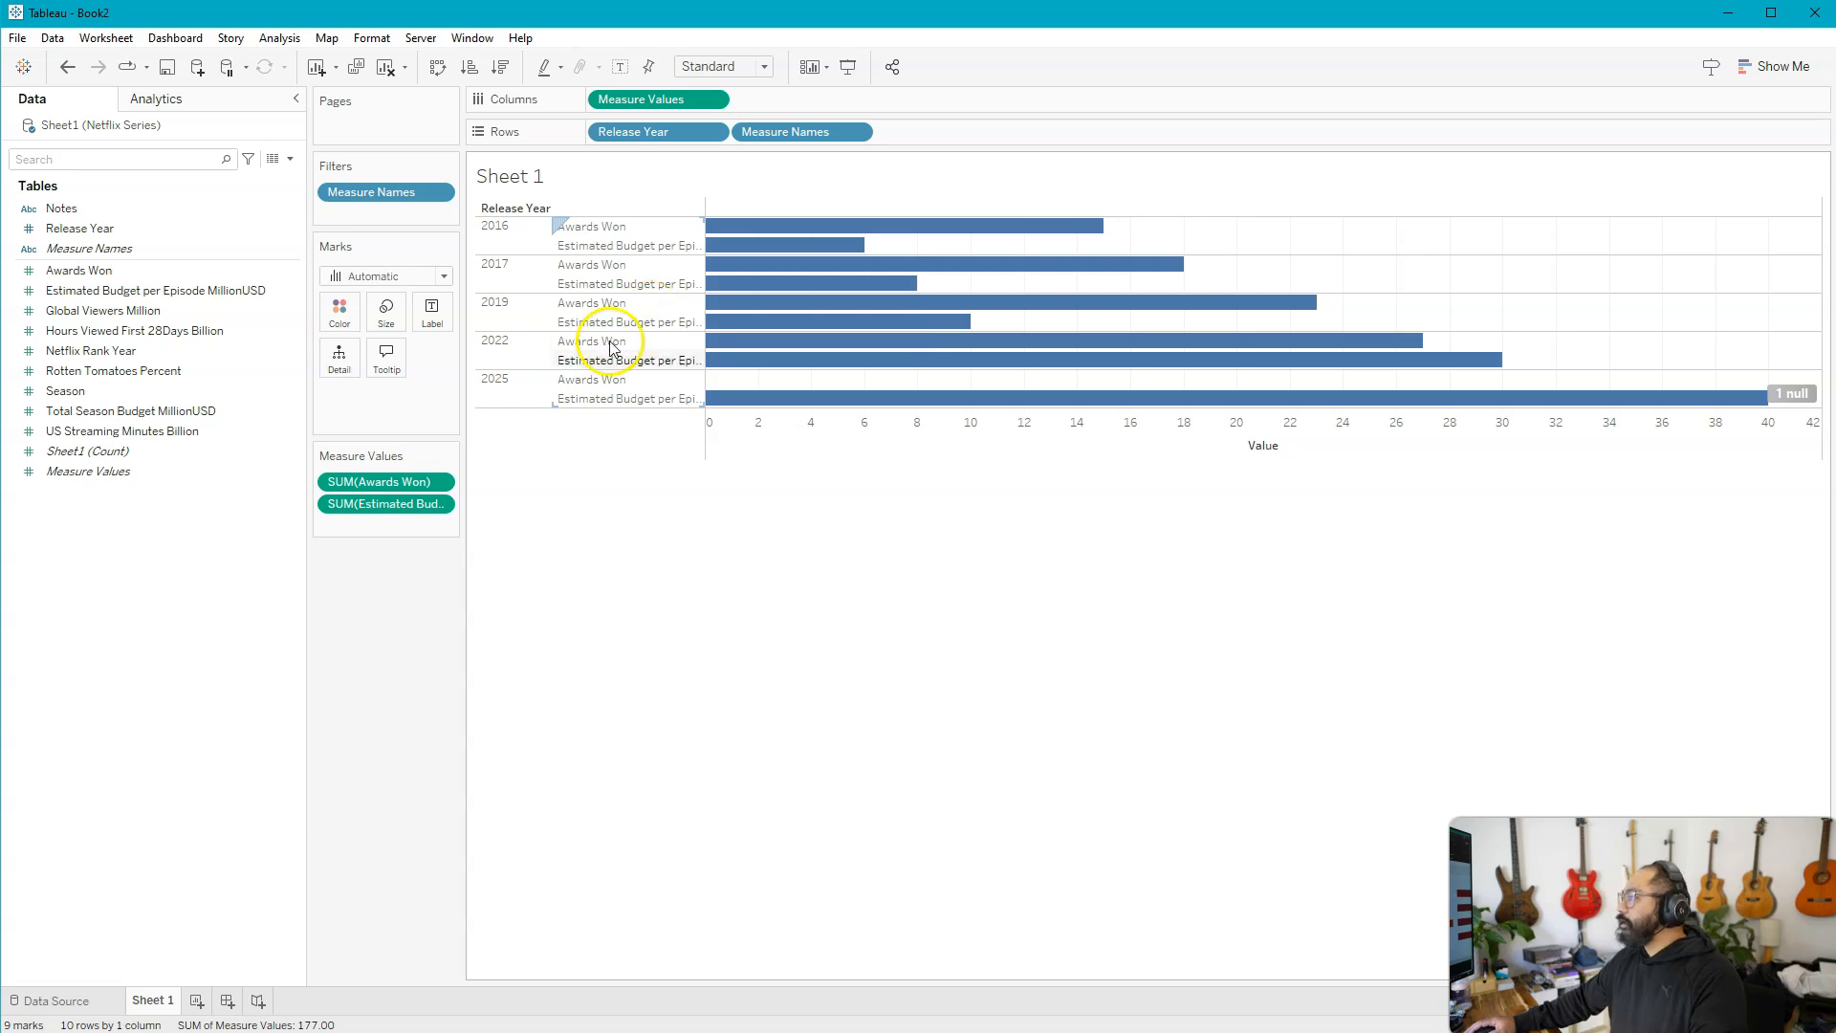
left_click_drag(157, 310, 361, 516)
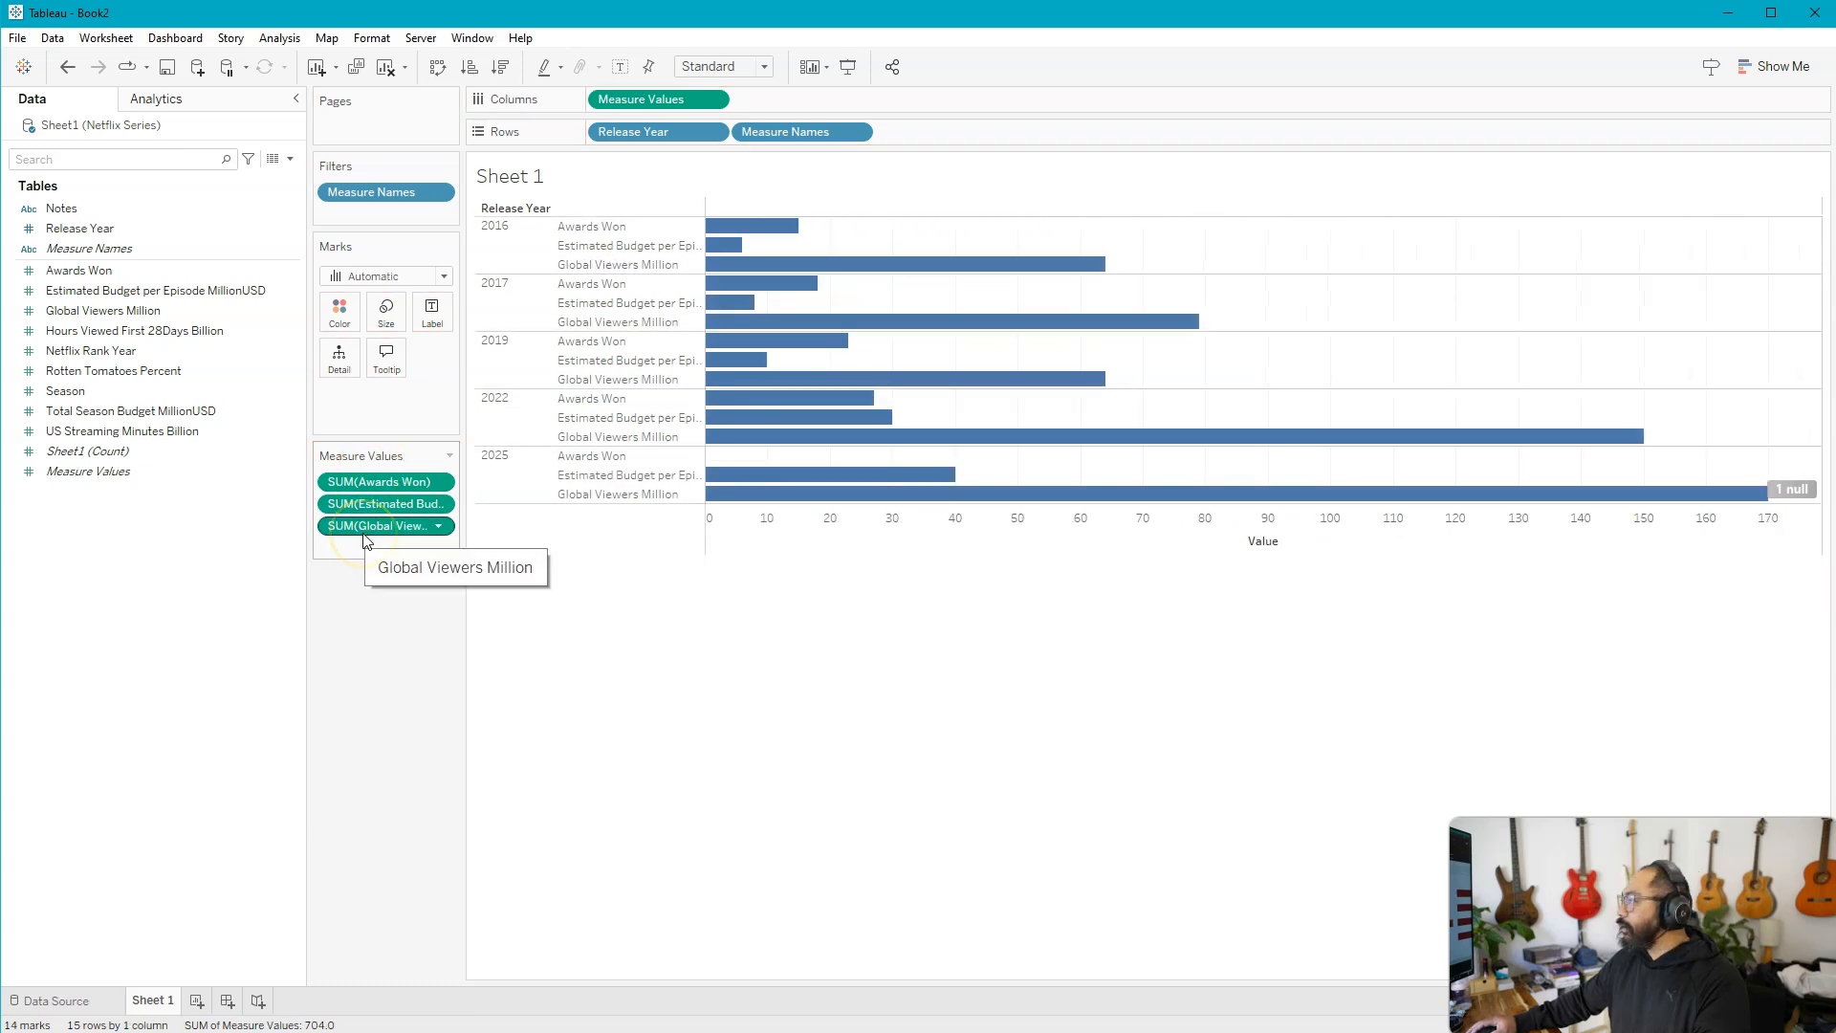
left_click_drag(106, 331, 370, 545)
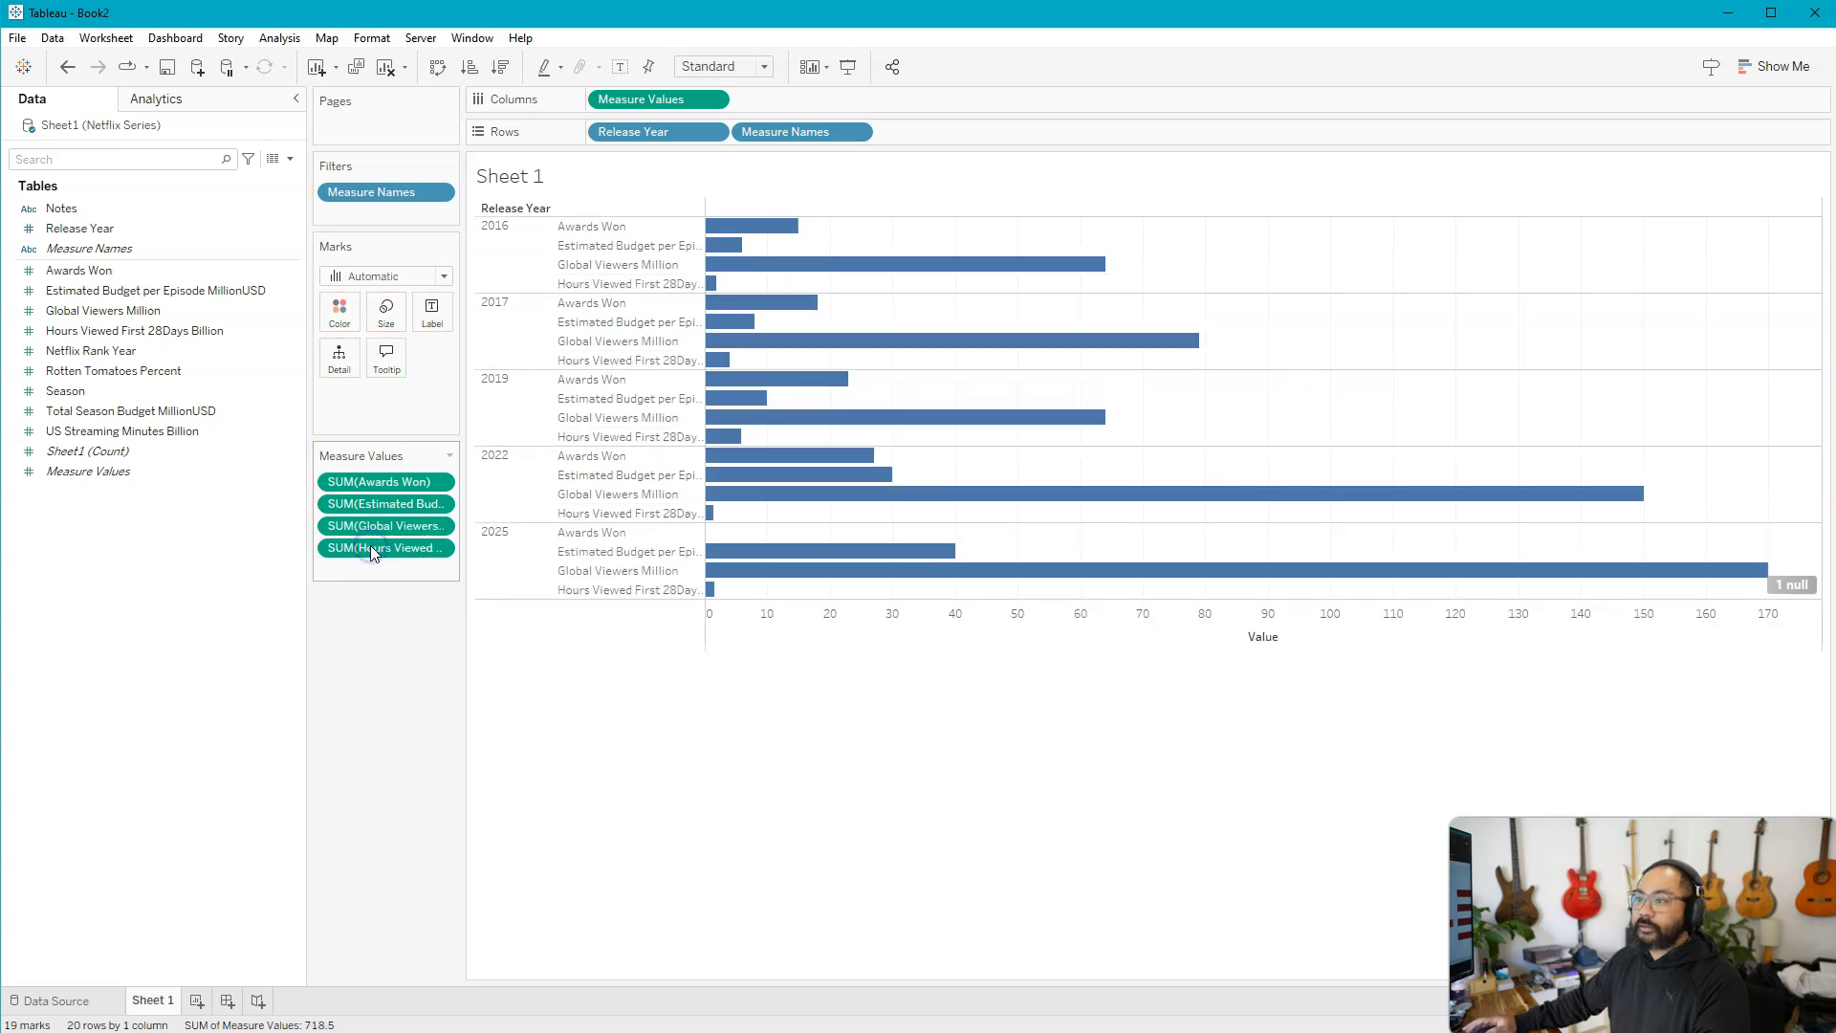
left_click(173, 413)
left_click_drag(100, 371, 363, 570)
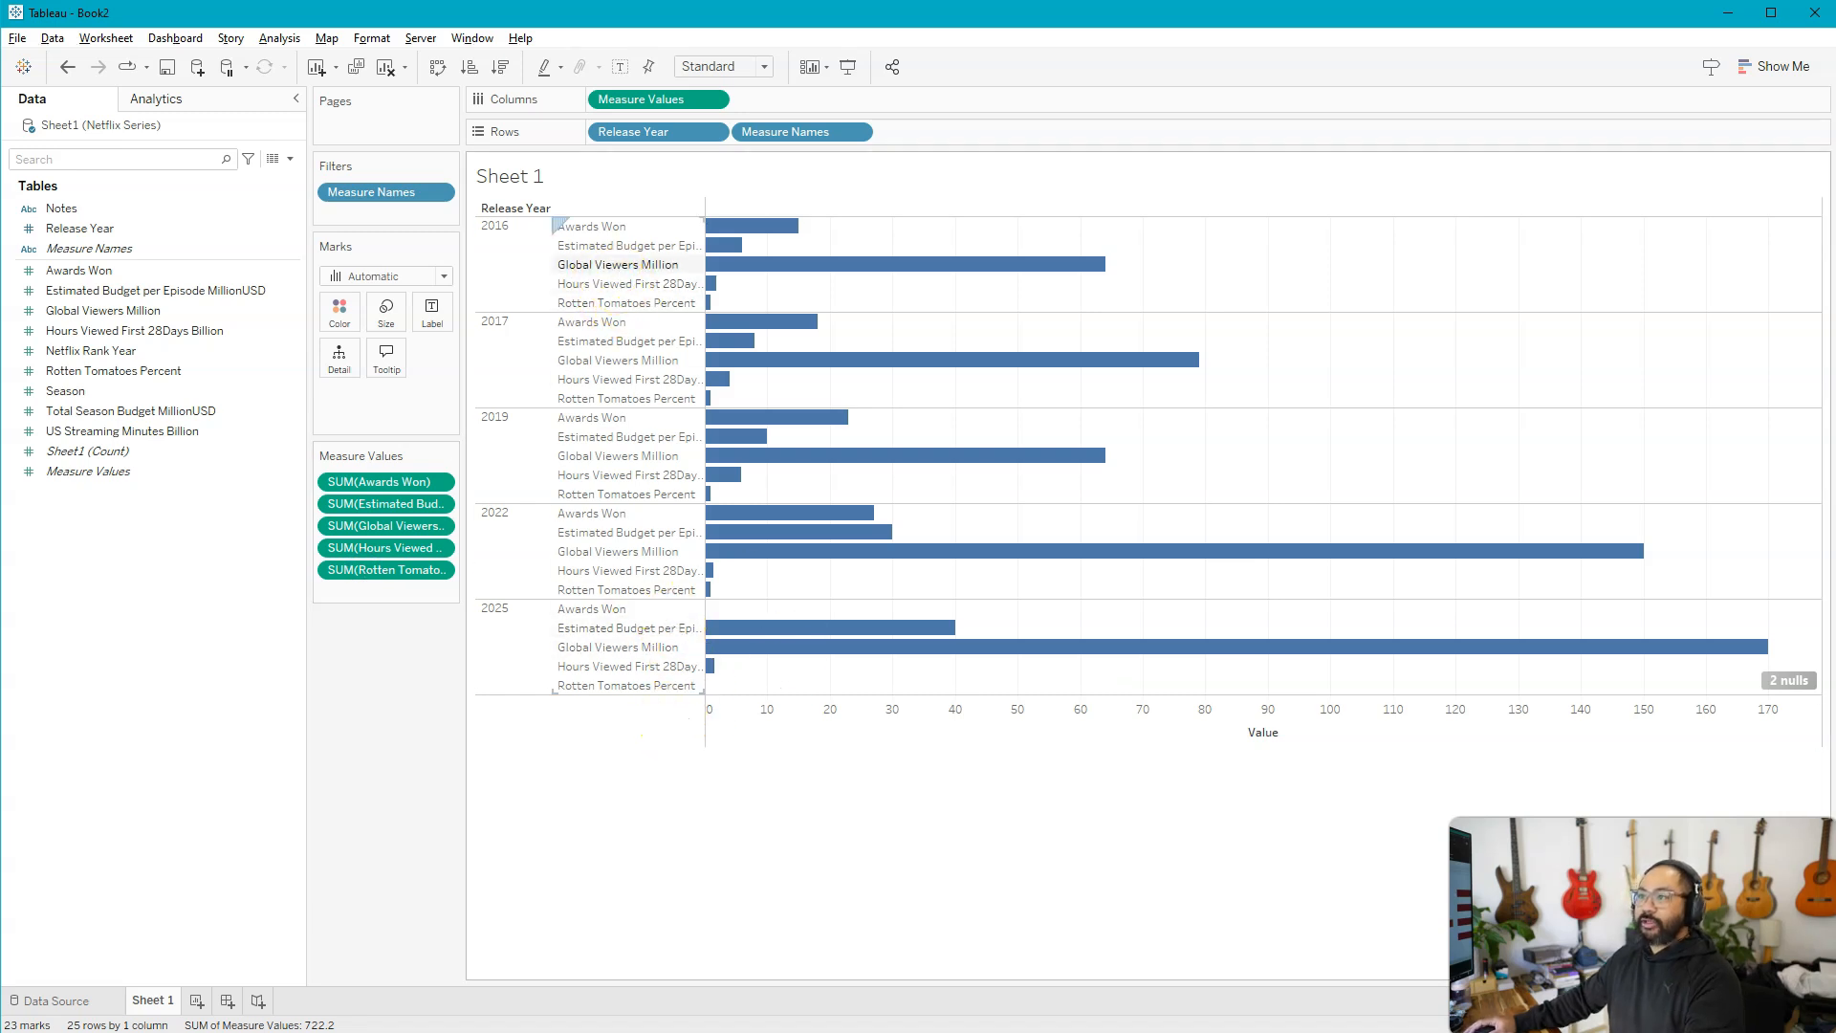
left_click_drag(556, 217, 698, 311)
left_click_drag(726, 172, 1820, 203)
key("Escape")
mouse_move(307, 449)
left_mouse_down()
mouse_move(445, 562)
mouse_move(462, 605)
left_mouse_up()
key("Escape")
mouse_move(564, 73)
left_mouse_down()
mouse_move(941, 158)
mouse_move(923, 156)
left_mouse_up()
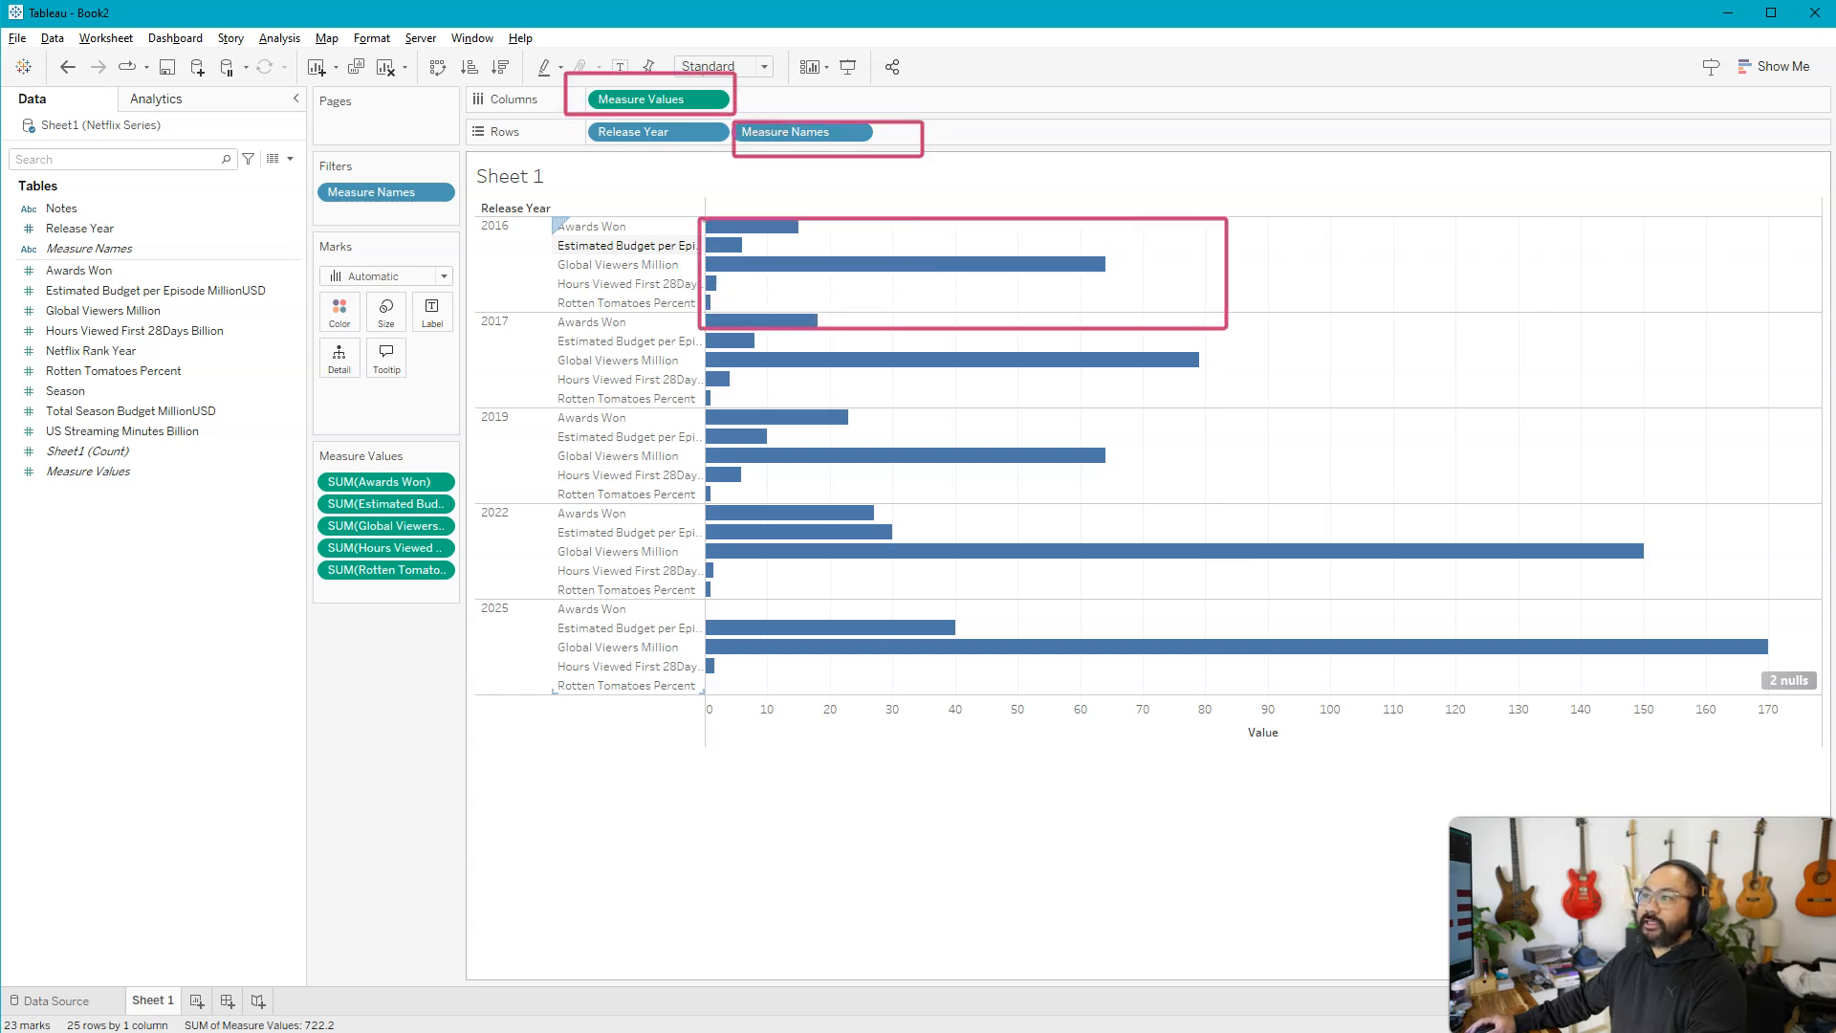
key("Escape")
mouse_move(555, 221)
left_mouse_down()
mouse_move(706, 277)
mouse_move(706, 321)
left_mouse_up()
key("Escape")
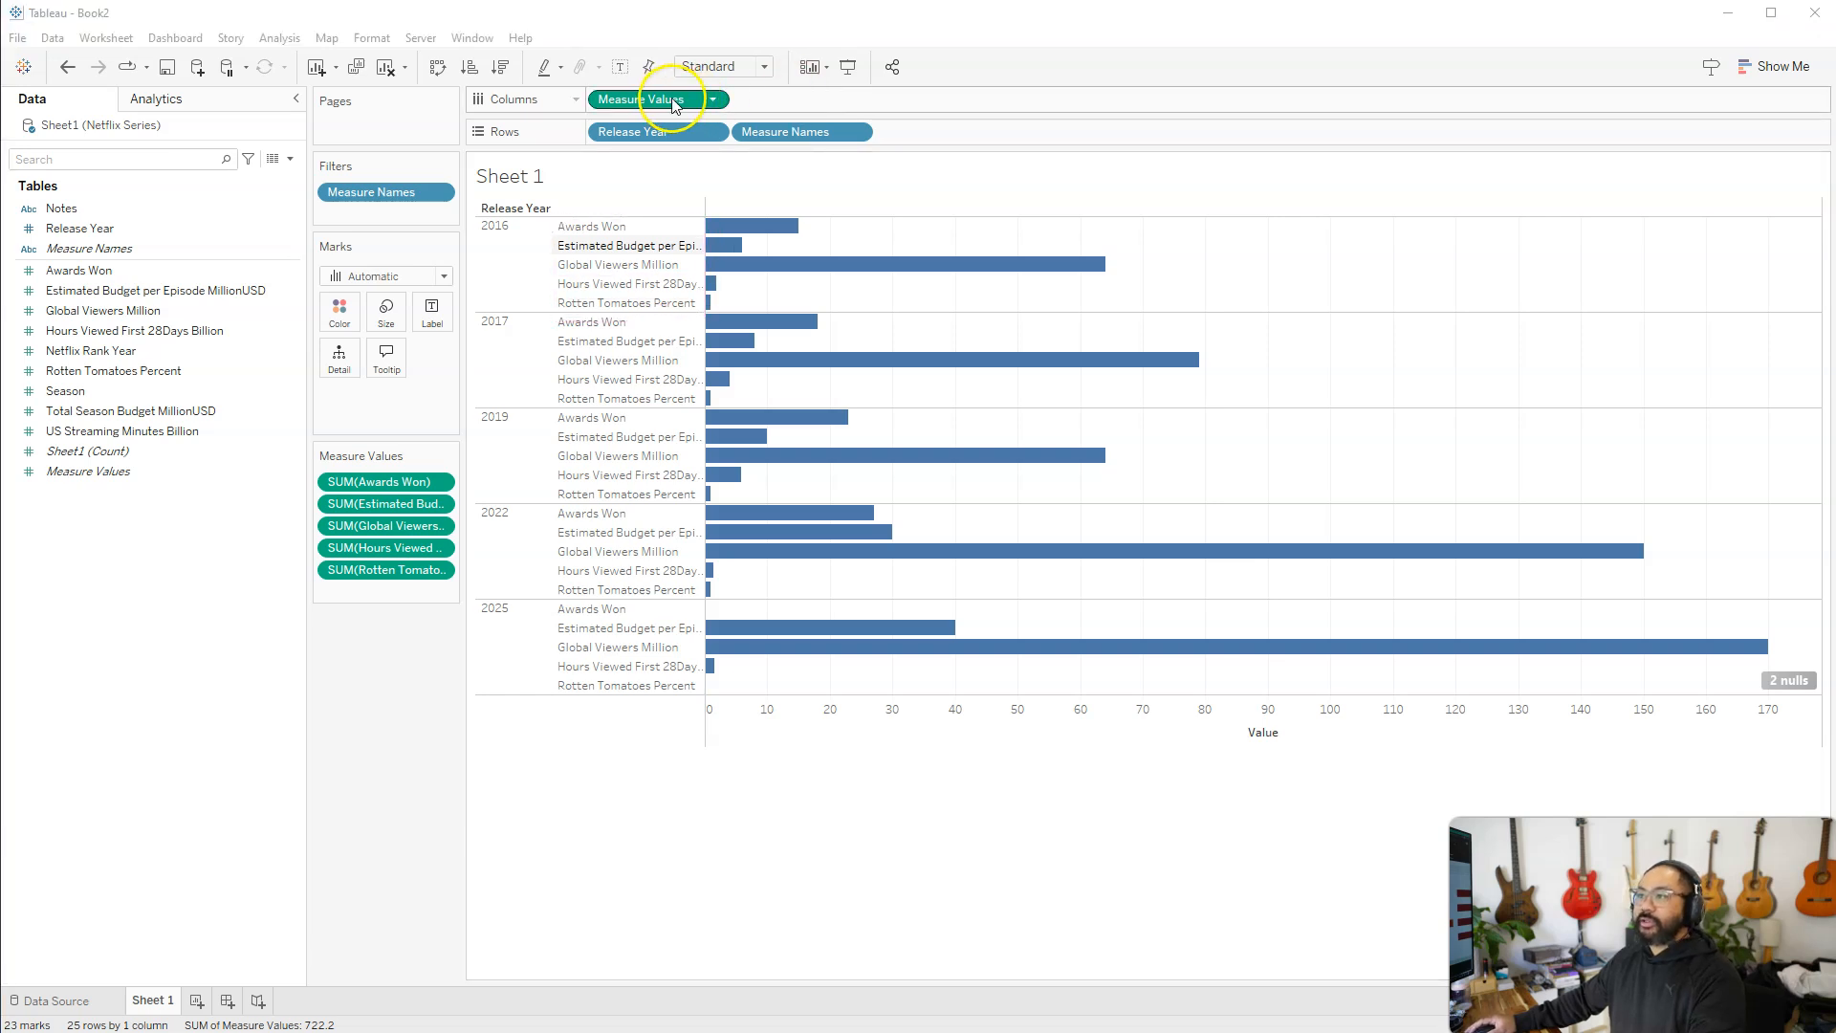
Move Measure Names from Rows to Columns ahead of Measure Values to give each measure its own chart column
left_click_drag(808, 132, 805, 100)
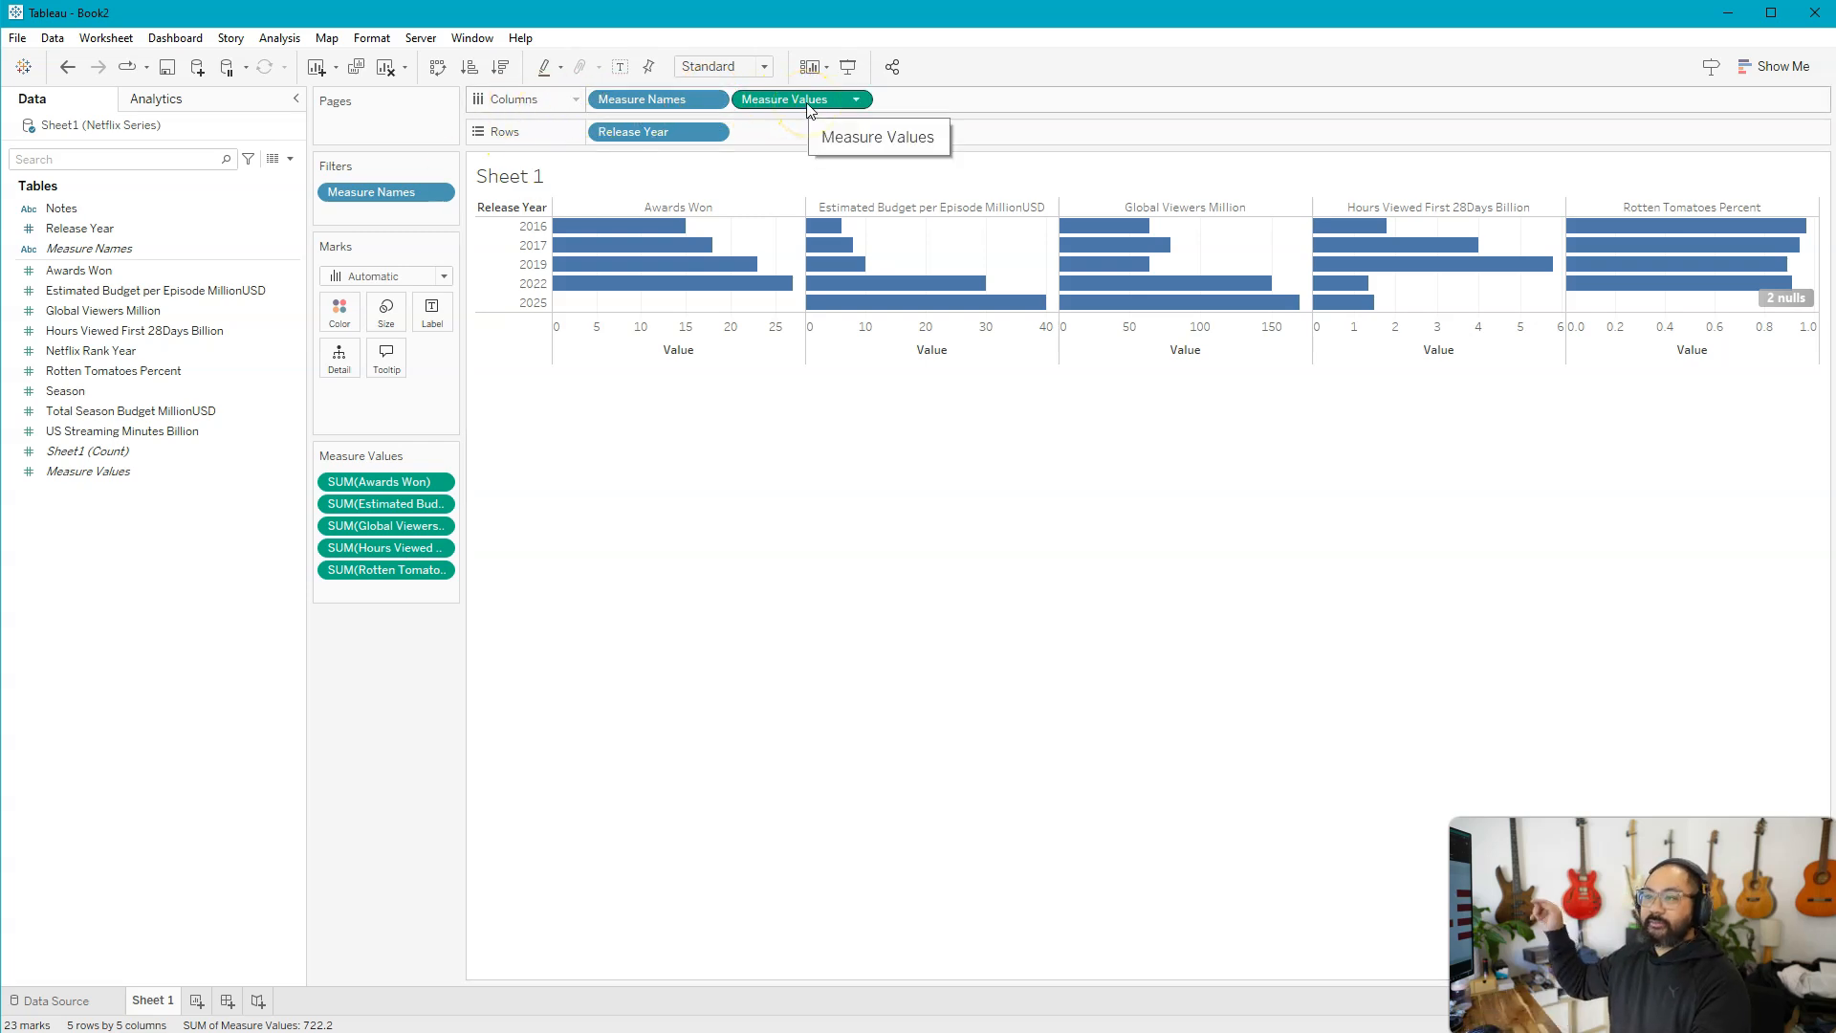
left_click(1175, 208)
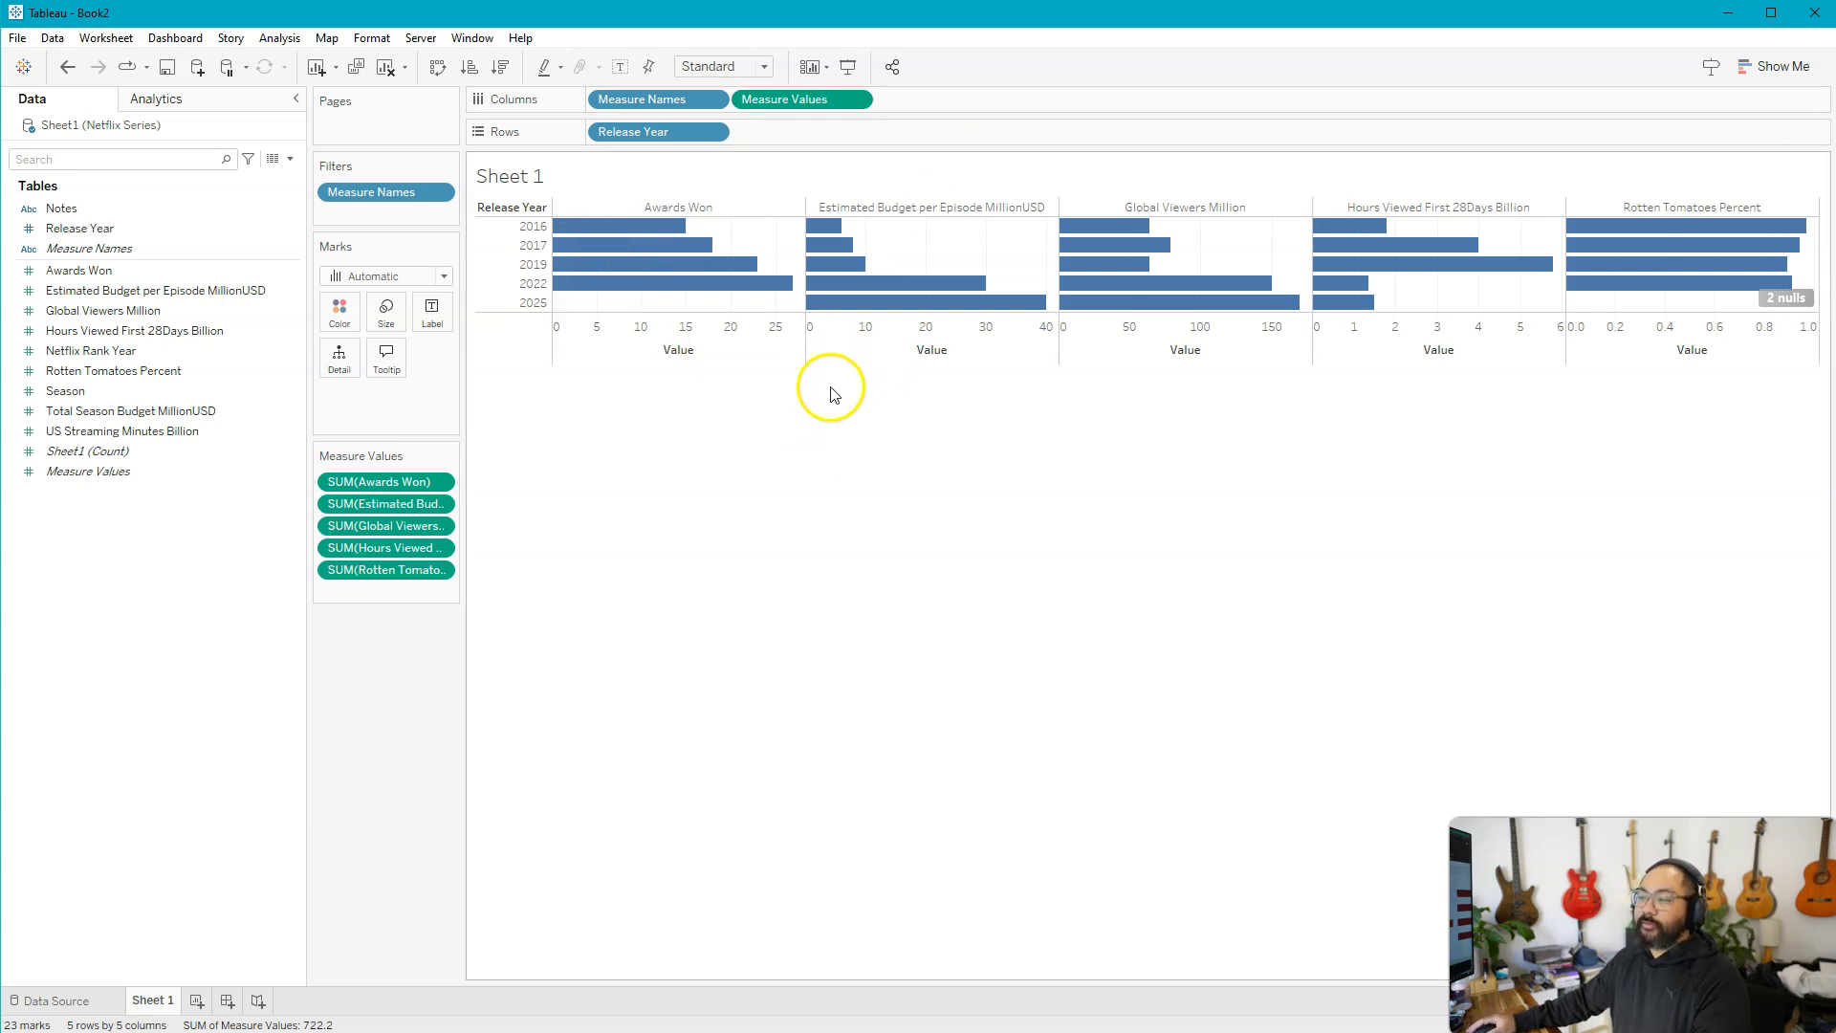
mouse_move(593, 237)
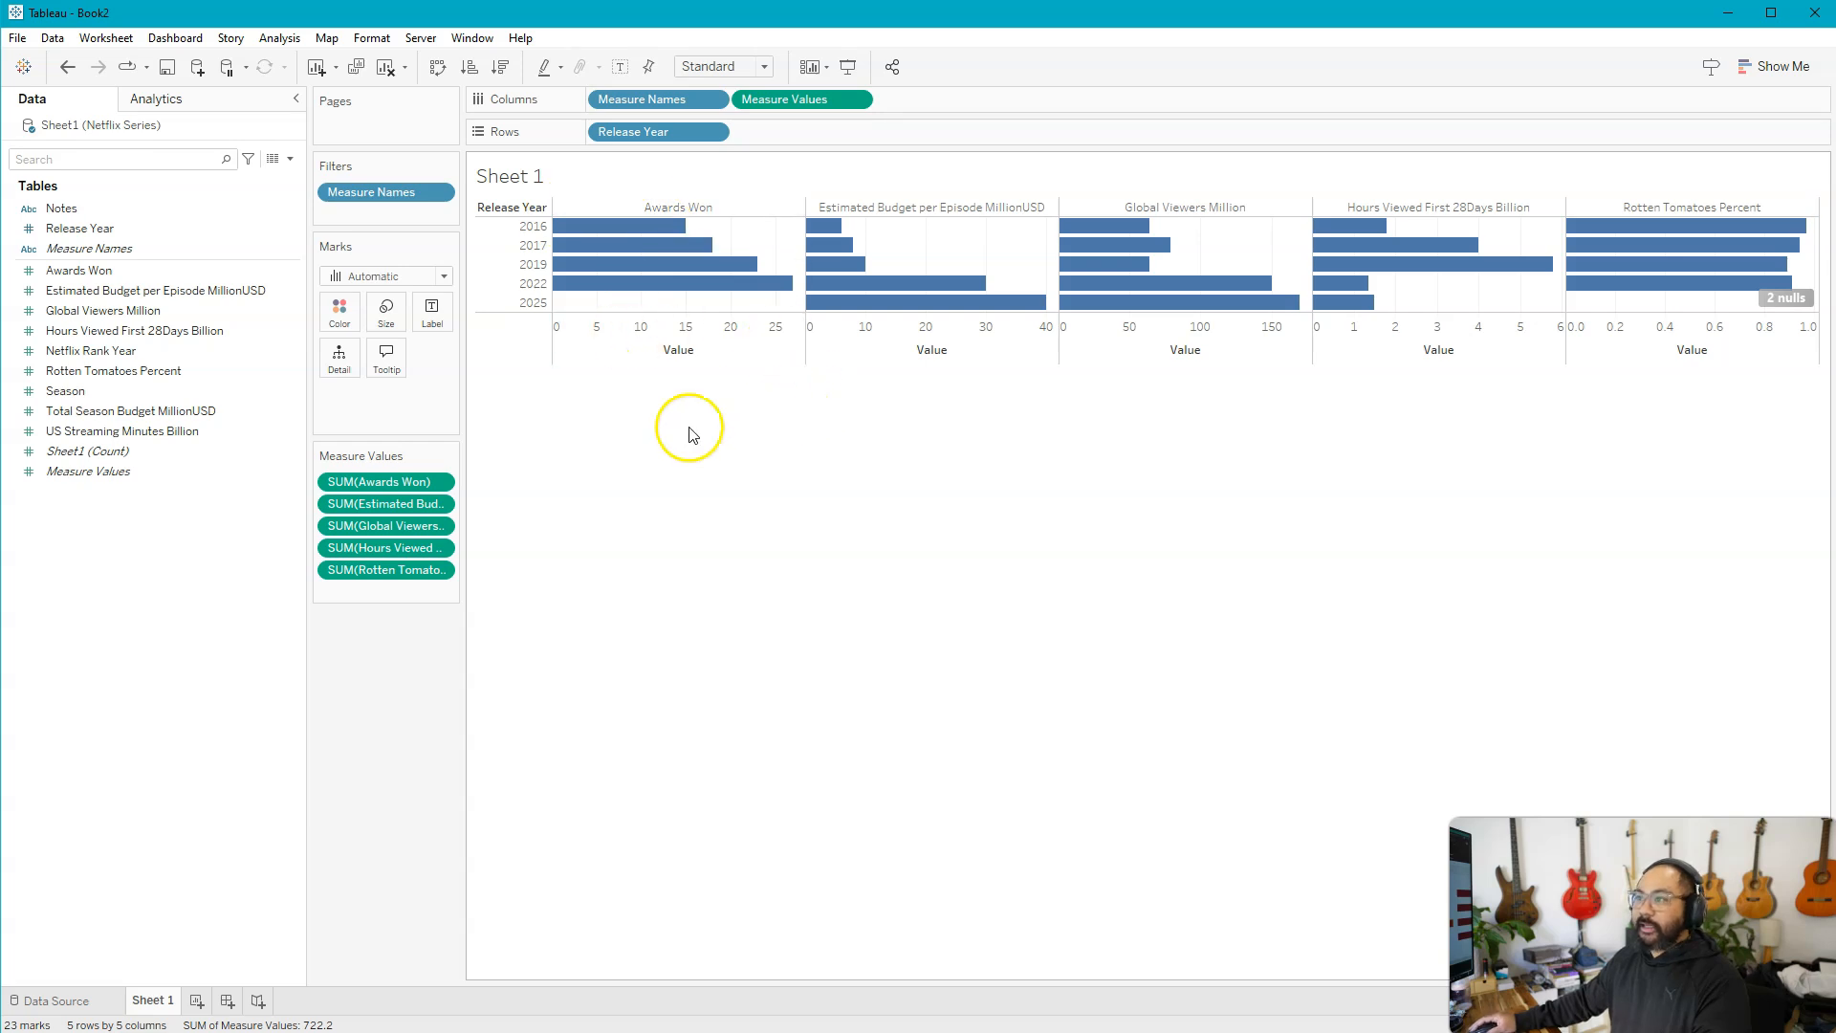
Color the bars by Measure Names and label them with Measure Values
left_click(153, 208)
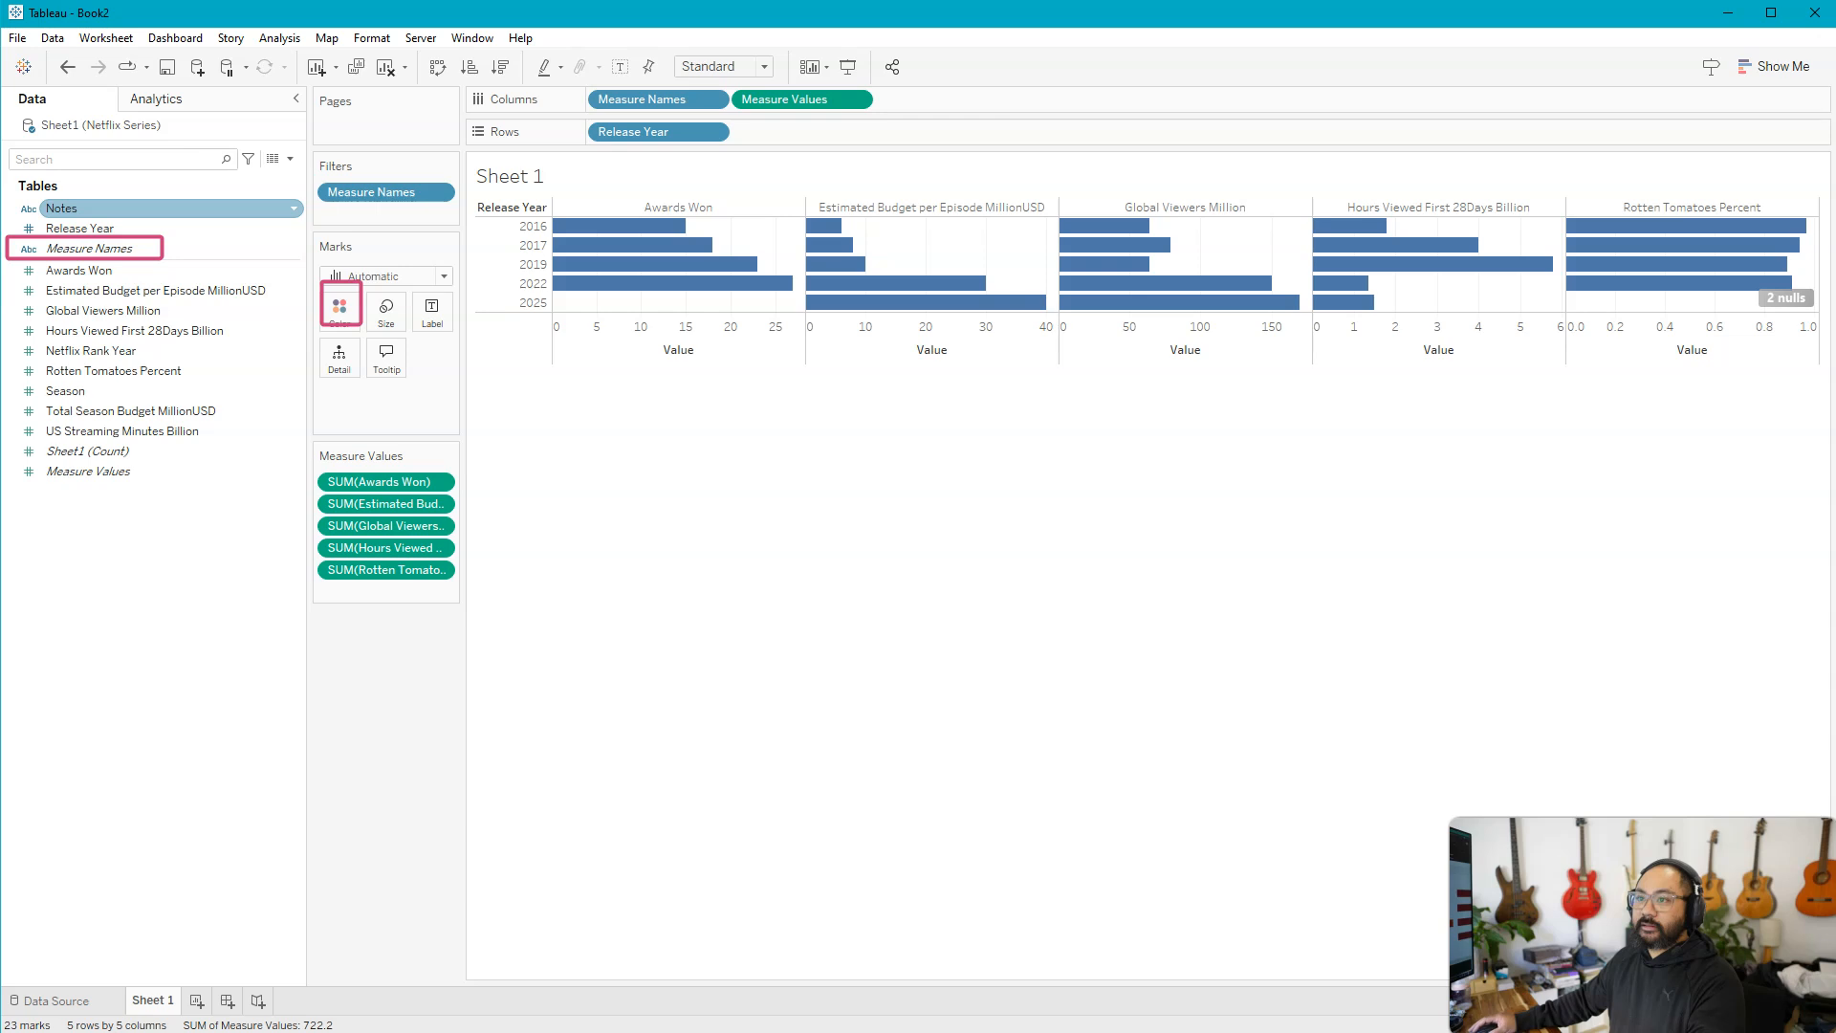
left_click_drag(57, 248, 339, 315)
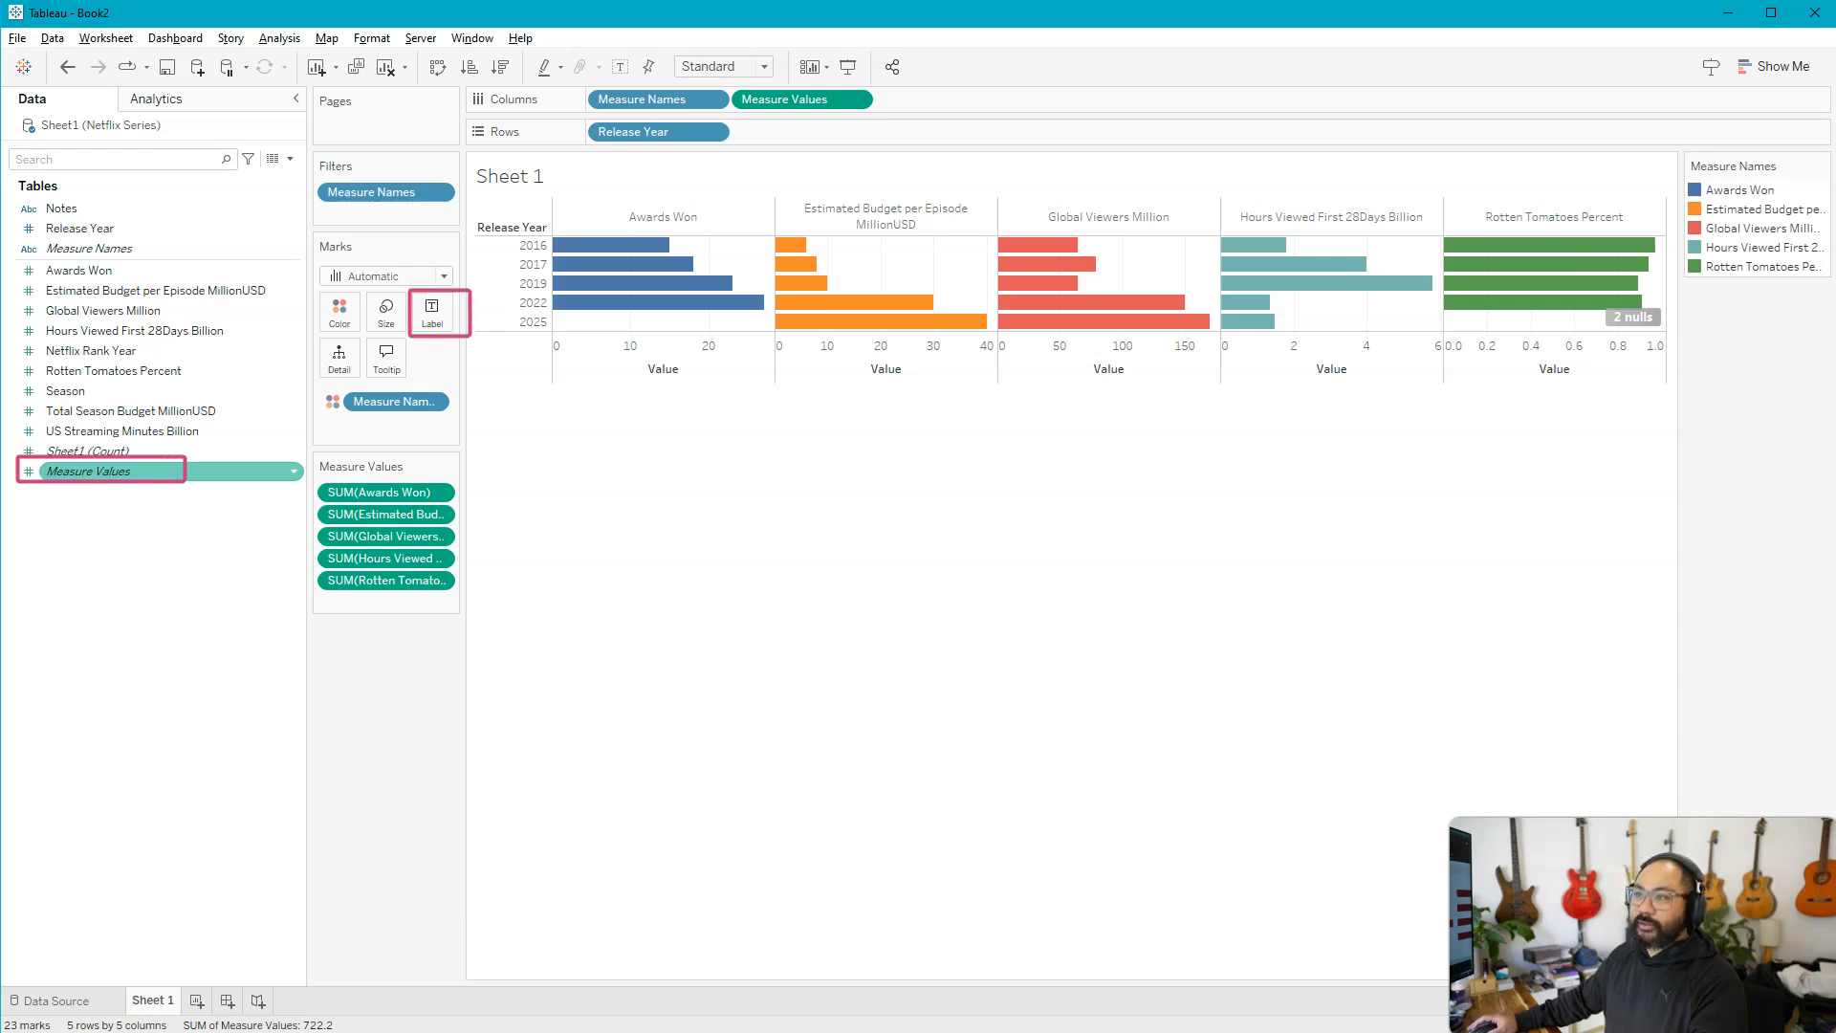
left_click_drag(134, 473, 425, 321)
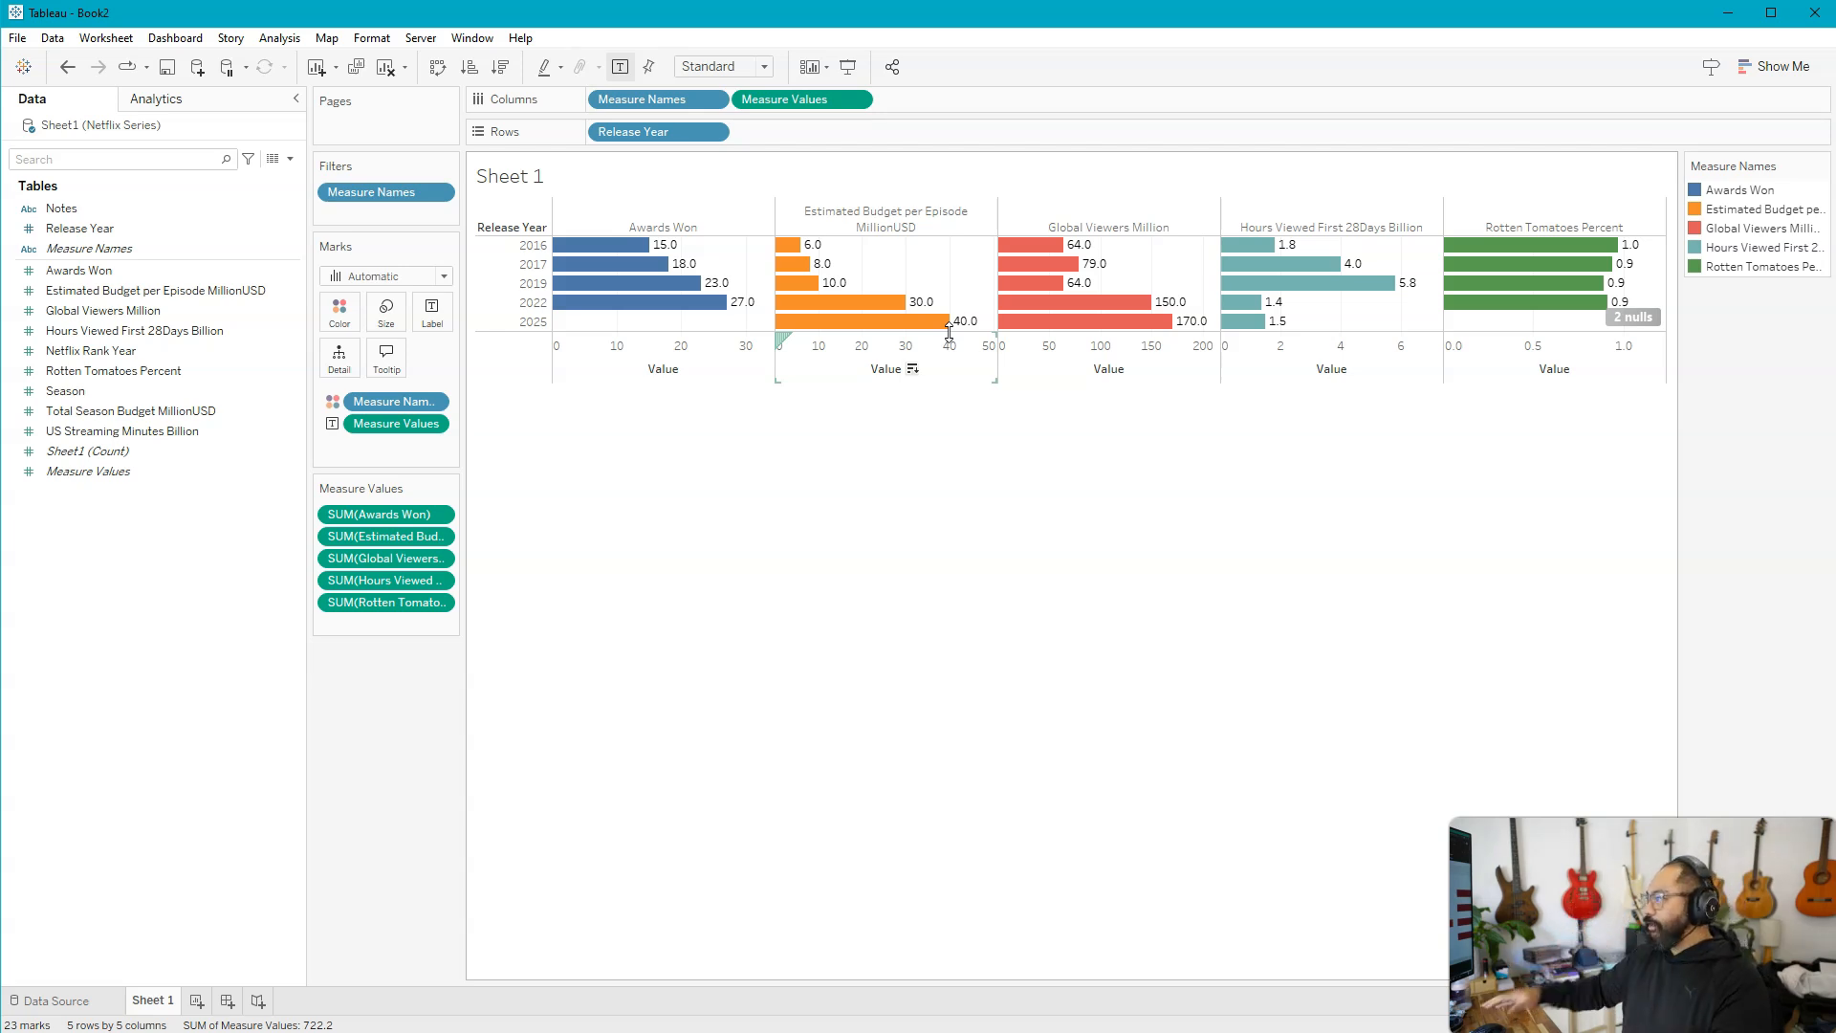
left_click(924, 755)
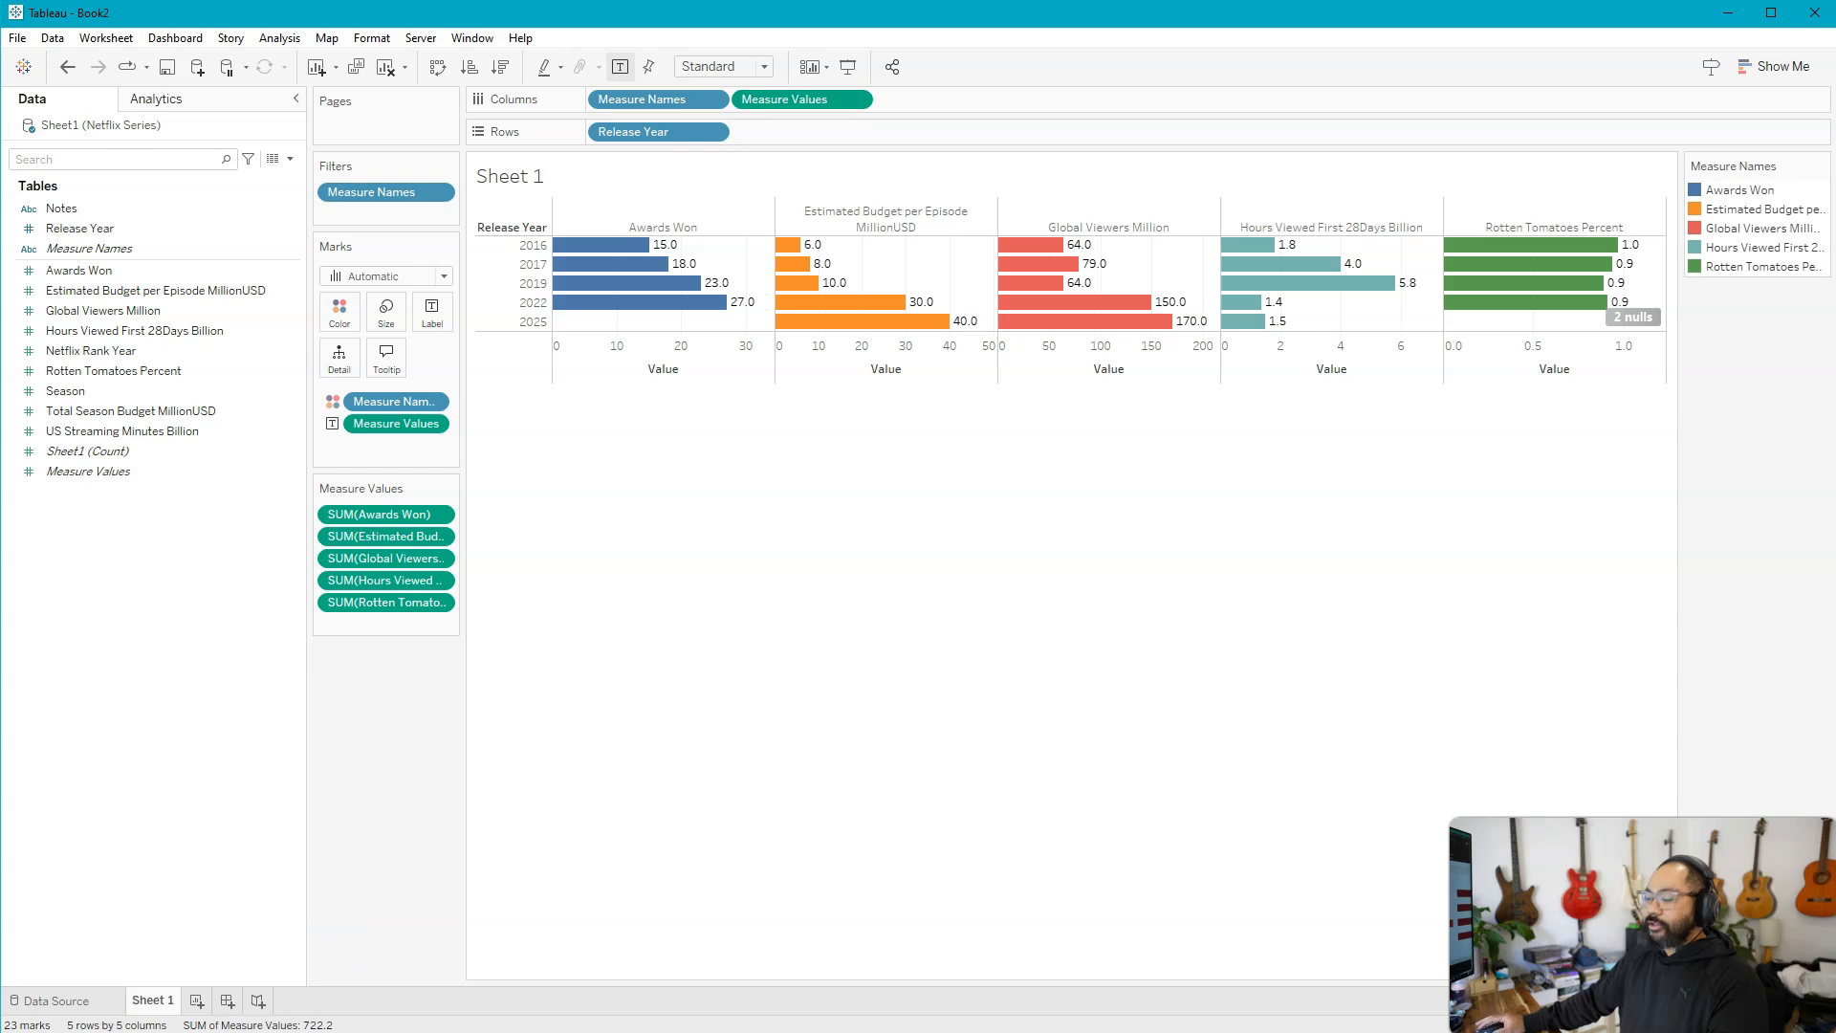
Create a new dashboard in the workbook
left_click(227, 1000)
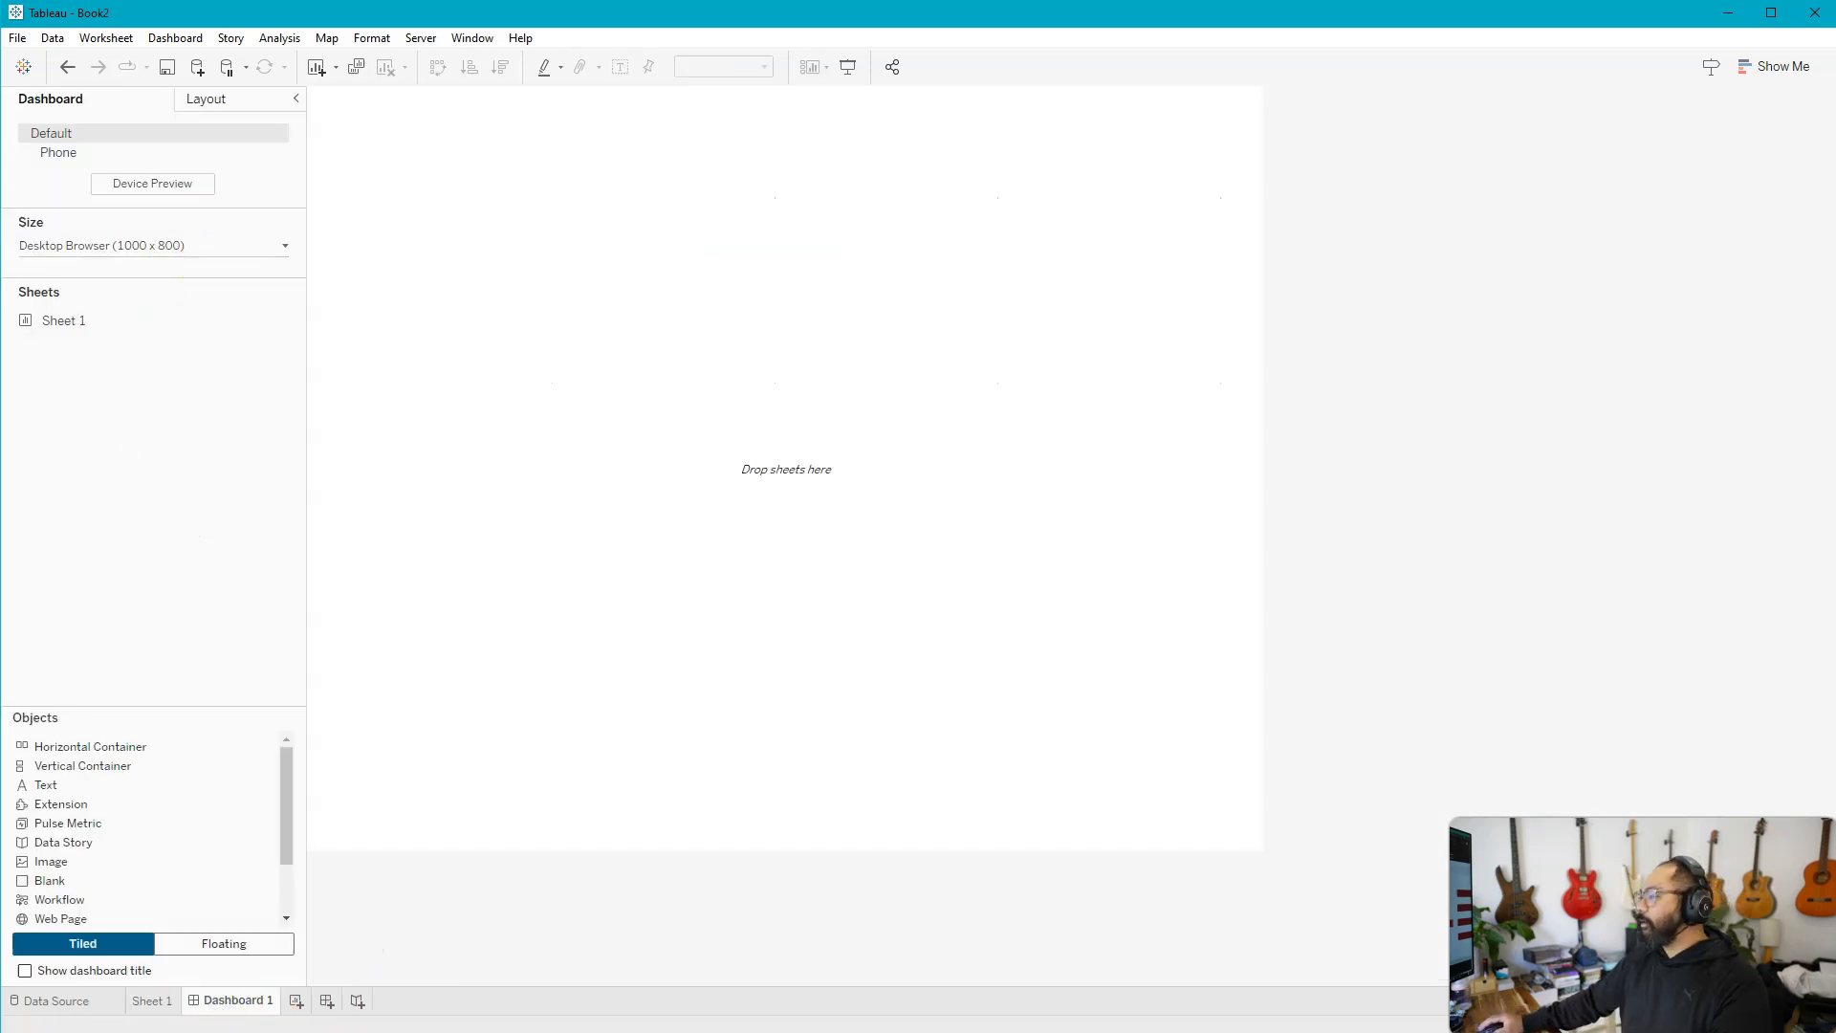
Set the dashboard to a fixed custom size of 1920 px wide by 1080 px high
key("alt+Tab")
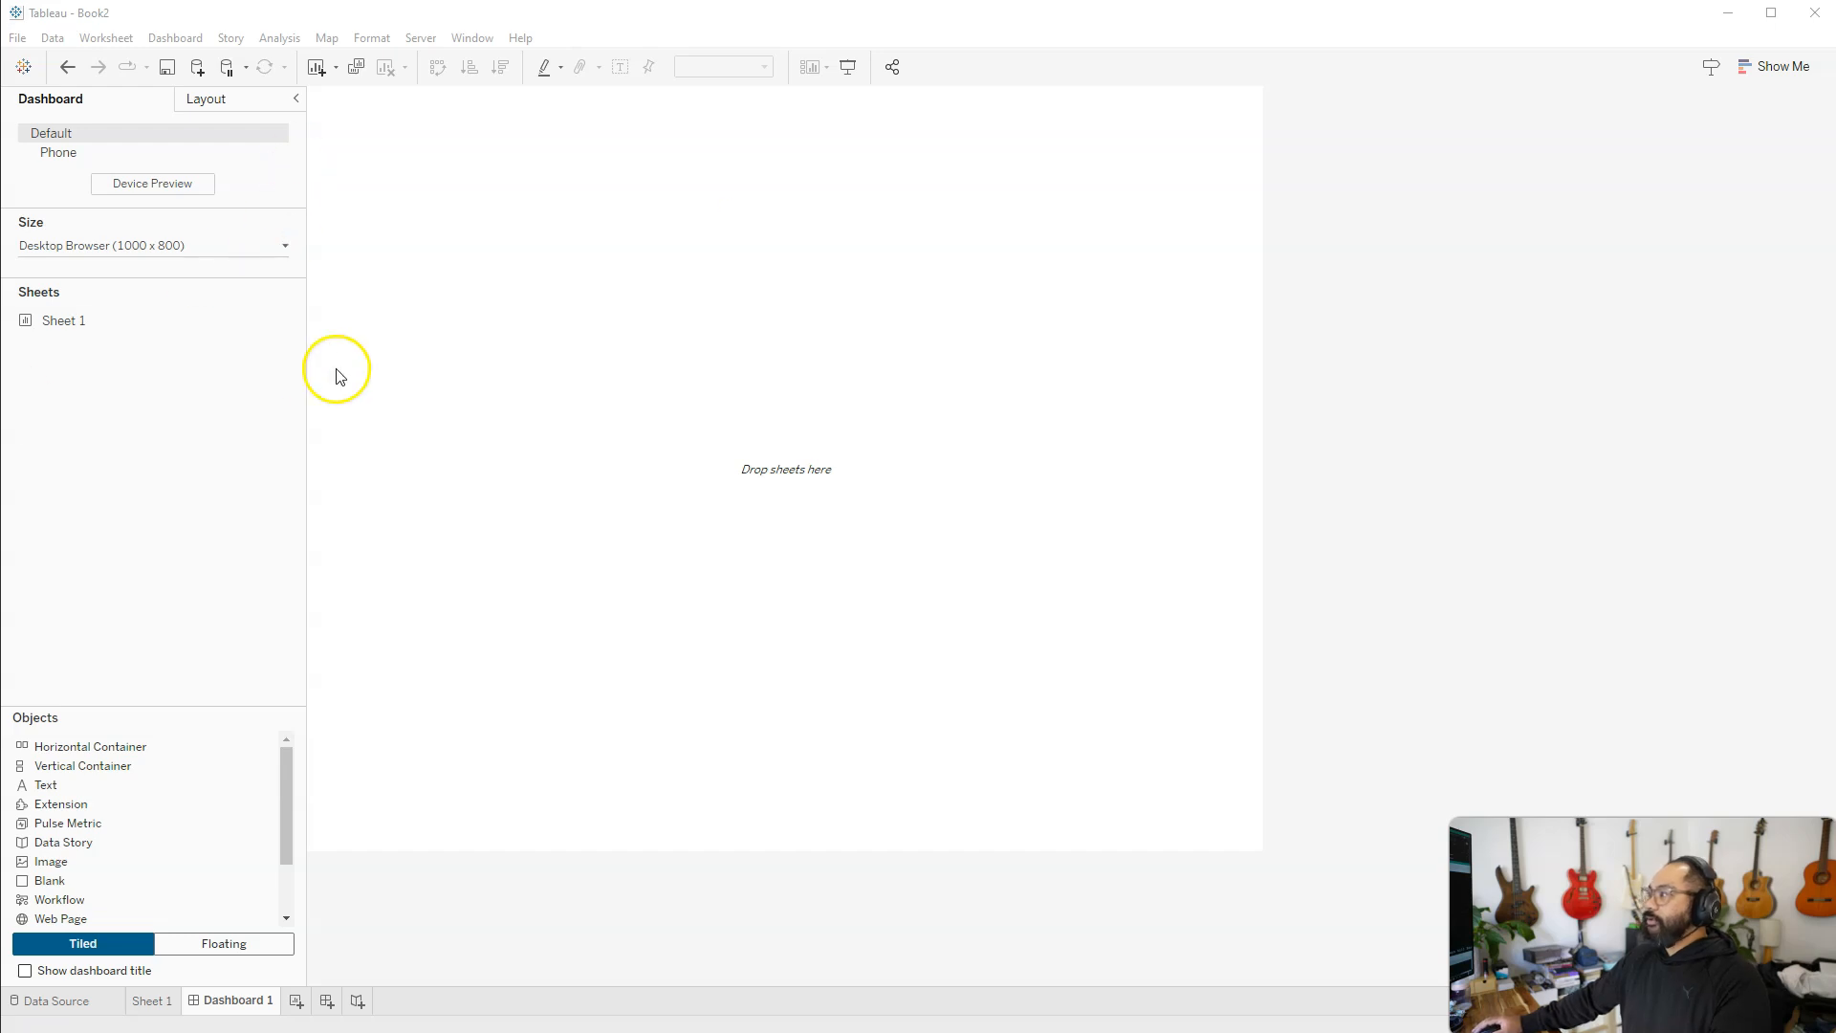
left_click(272, 245)
left_click(113, 361)
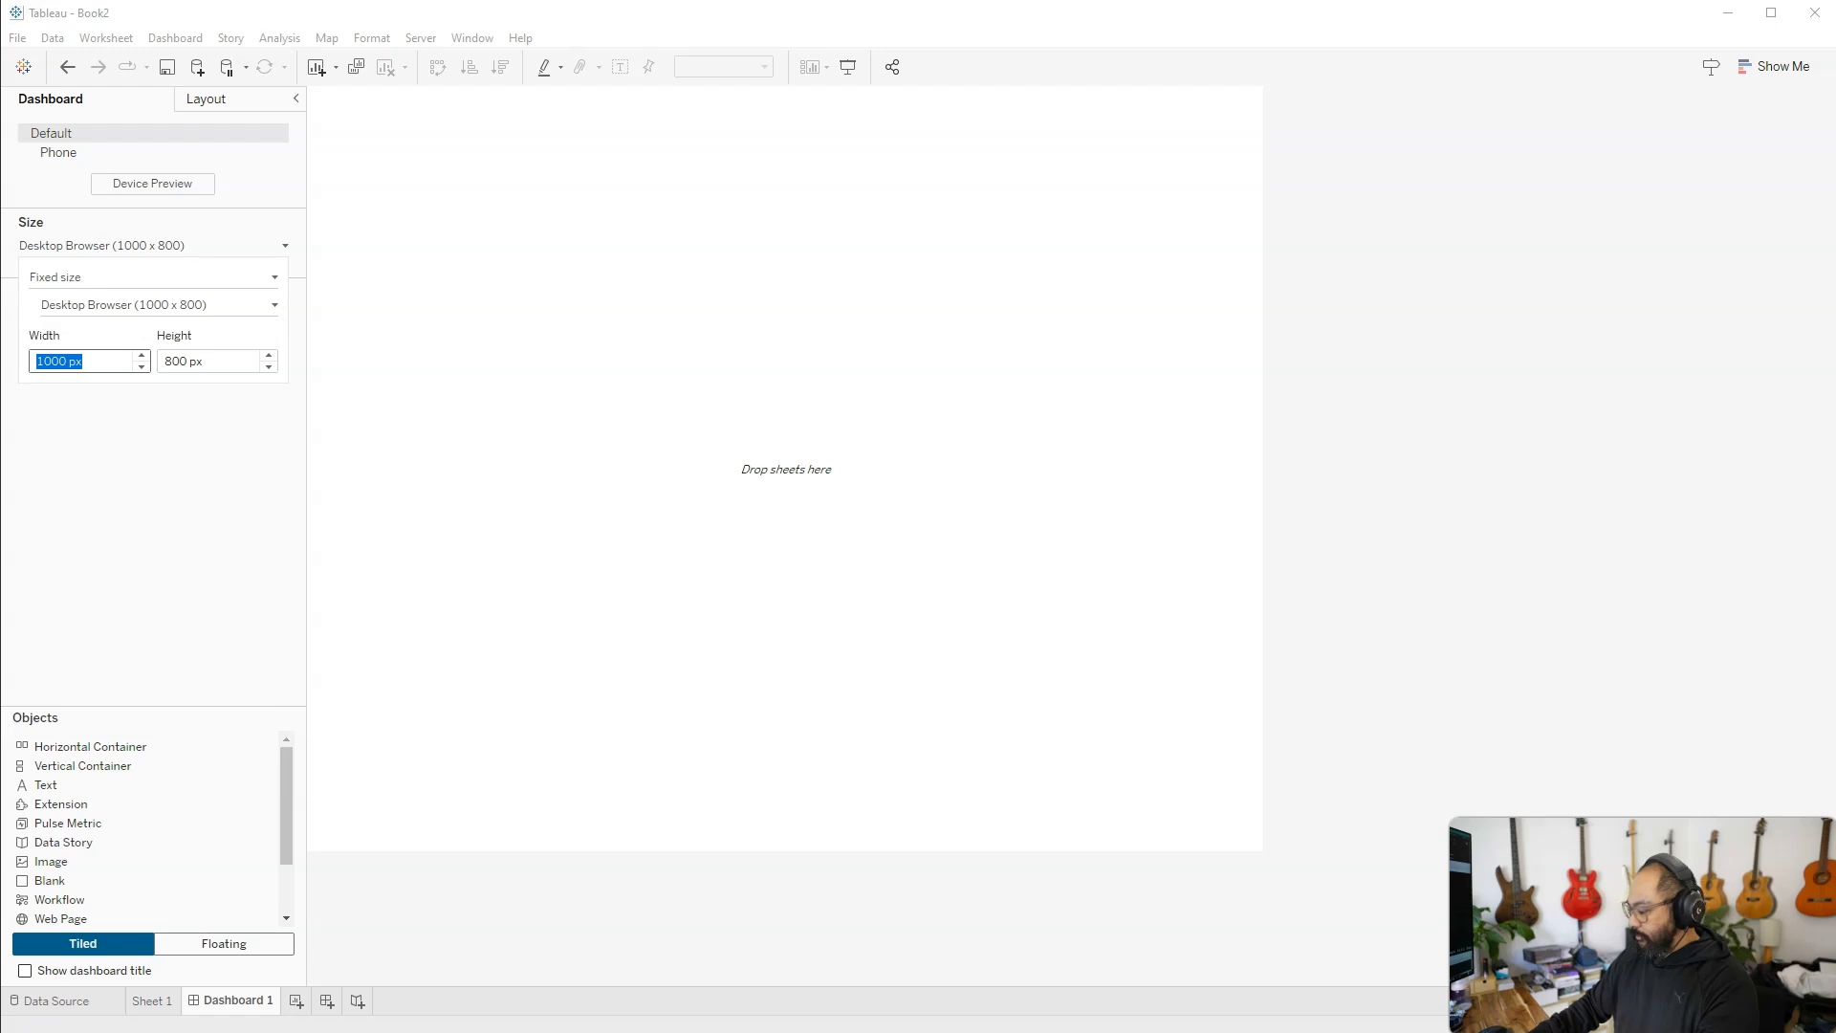
type("1920")
key("Tab")
type("1080")
key("Return")
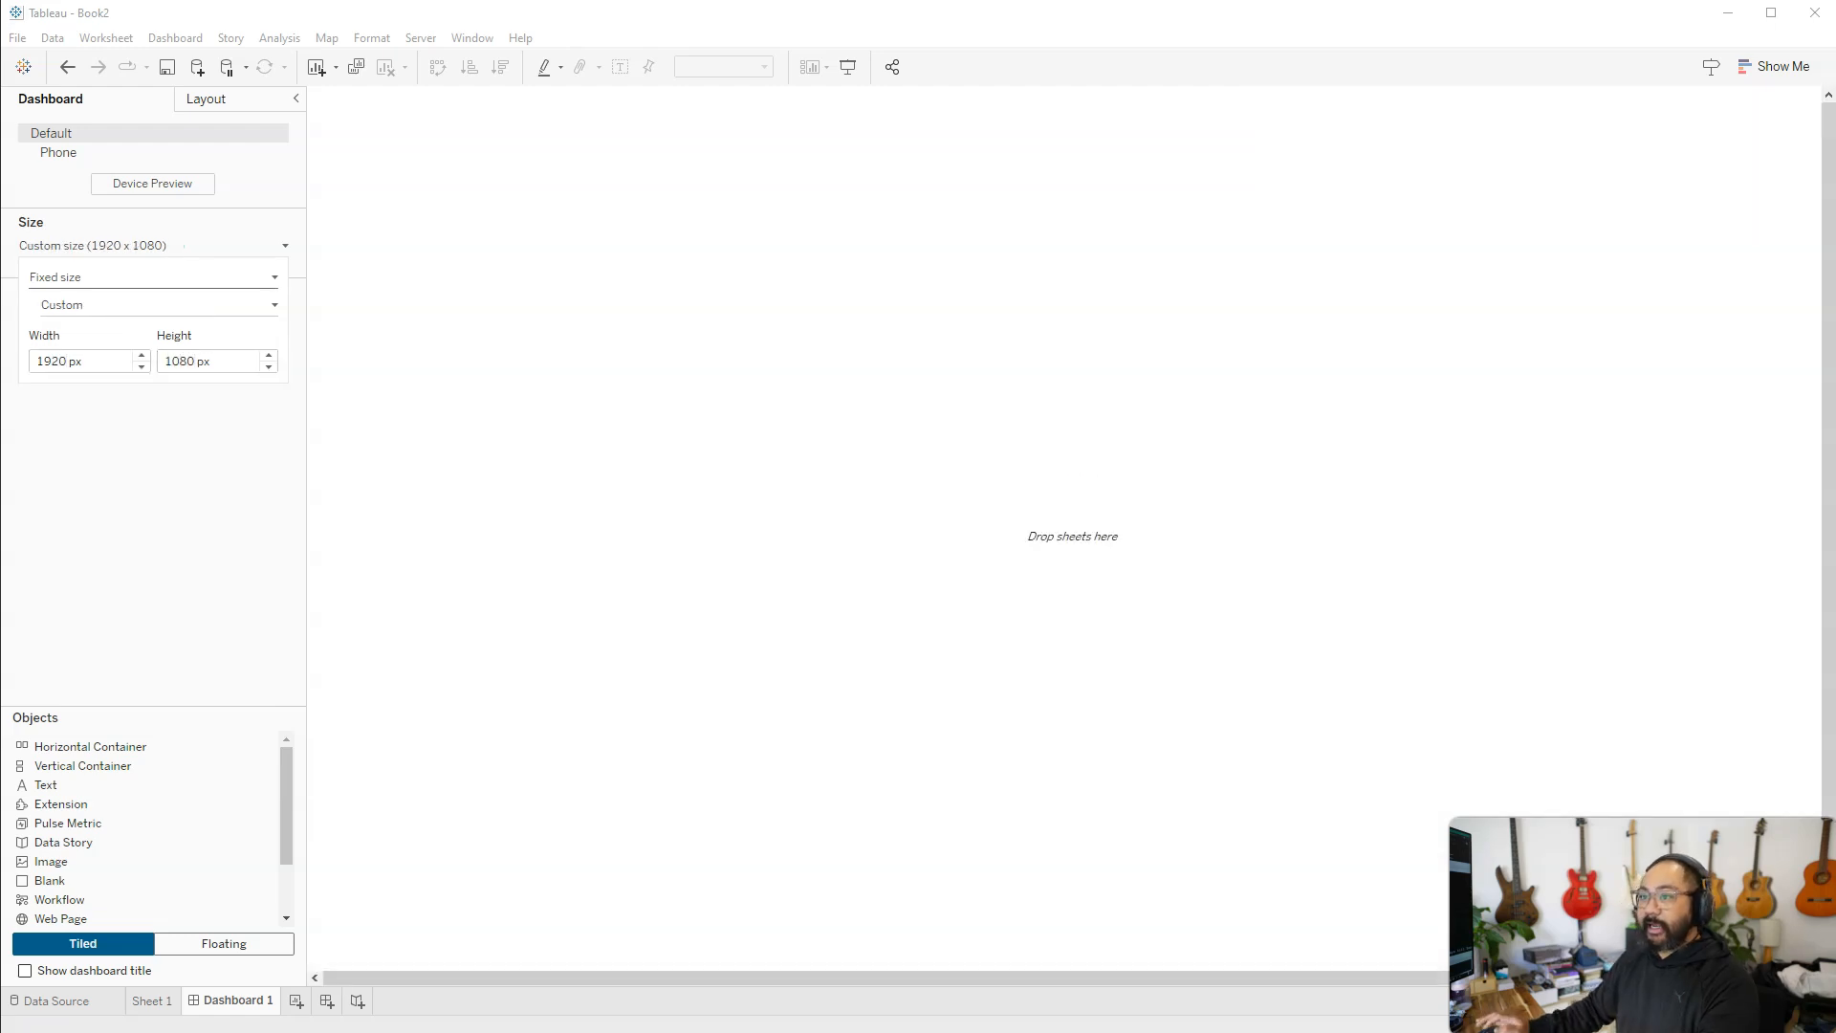
left_click(119, 500)
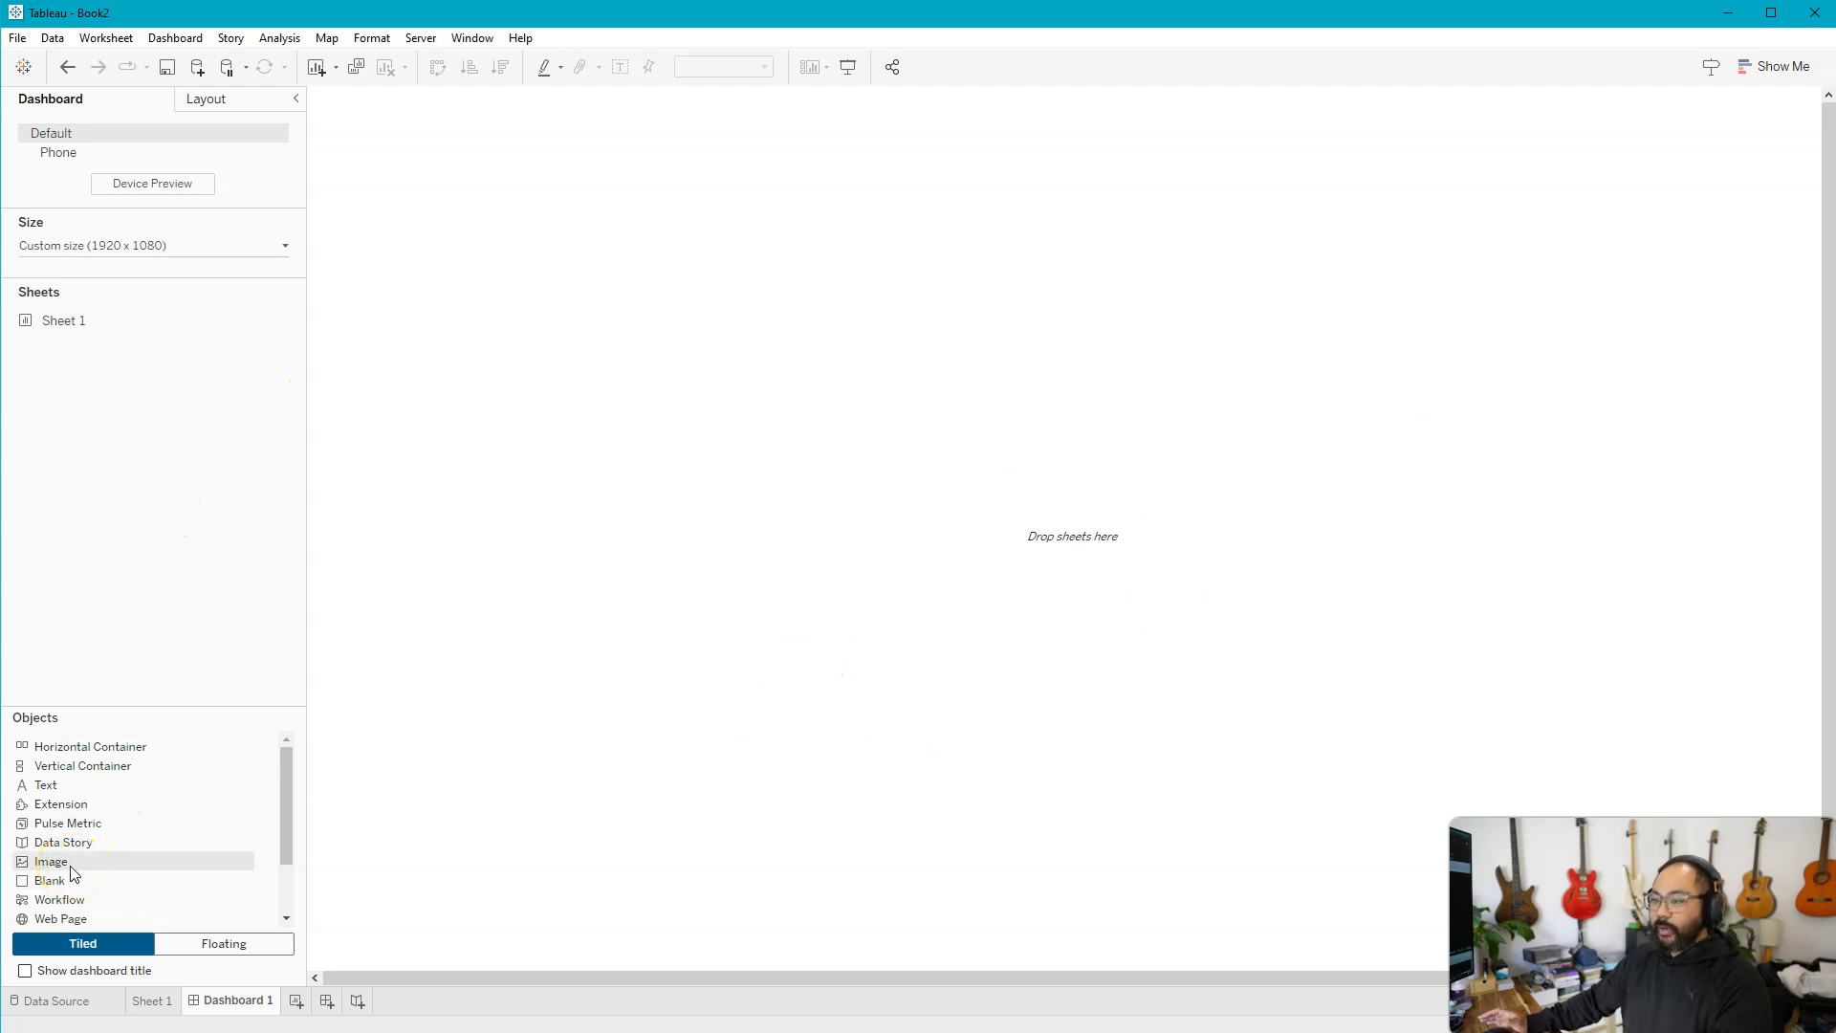
Add a floating image object to the empty dashboard
left_click(244, 945)
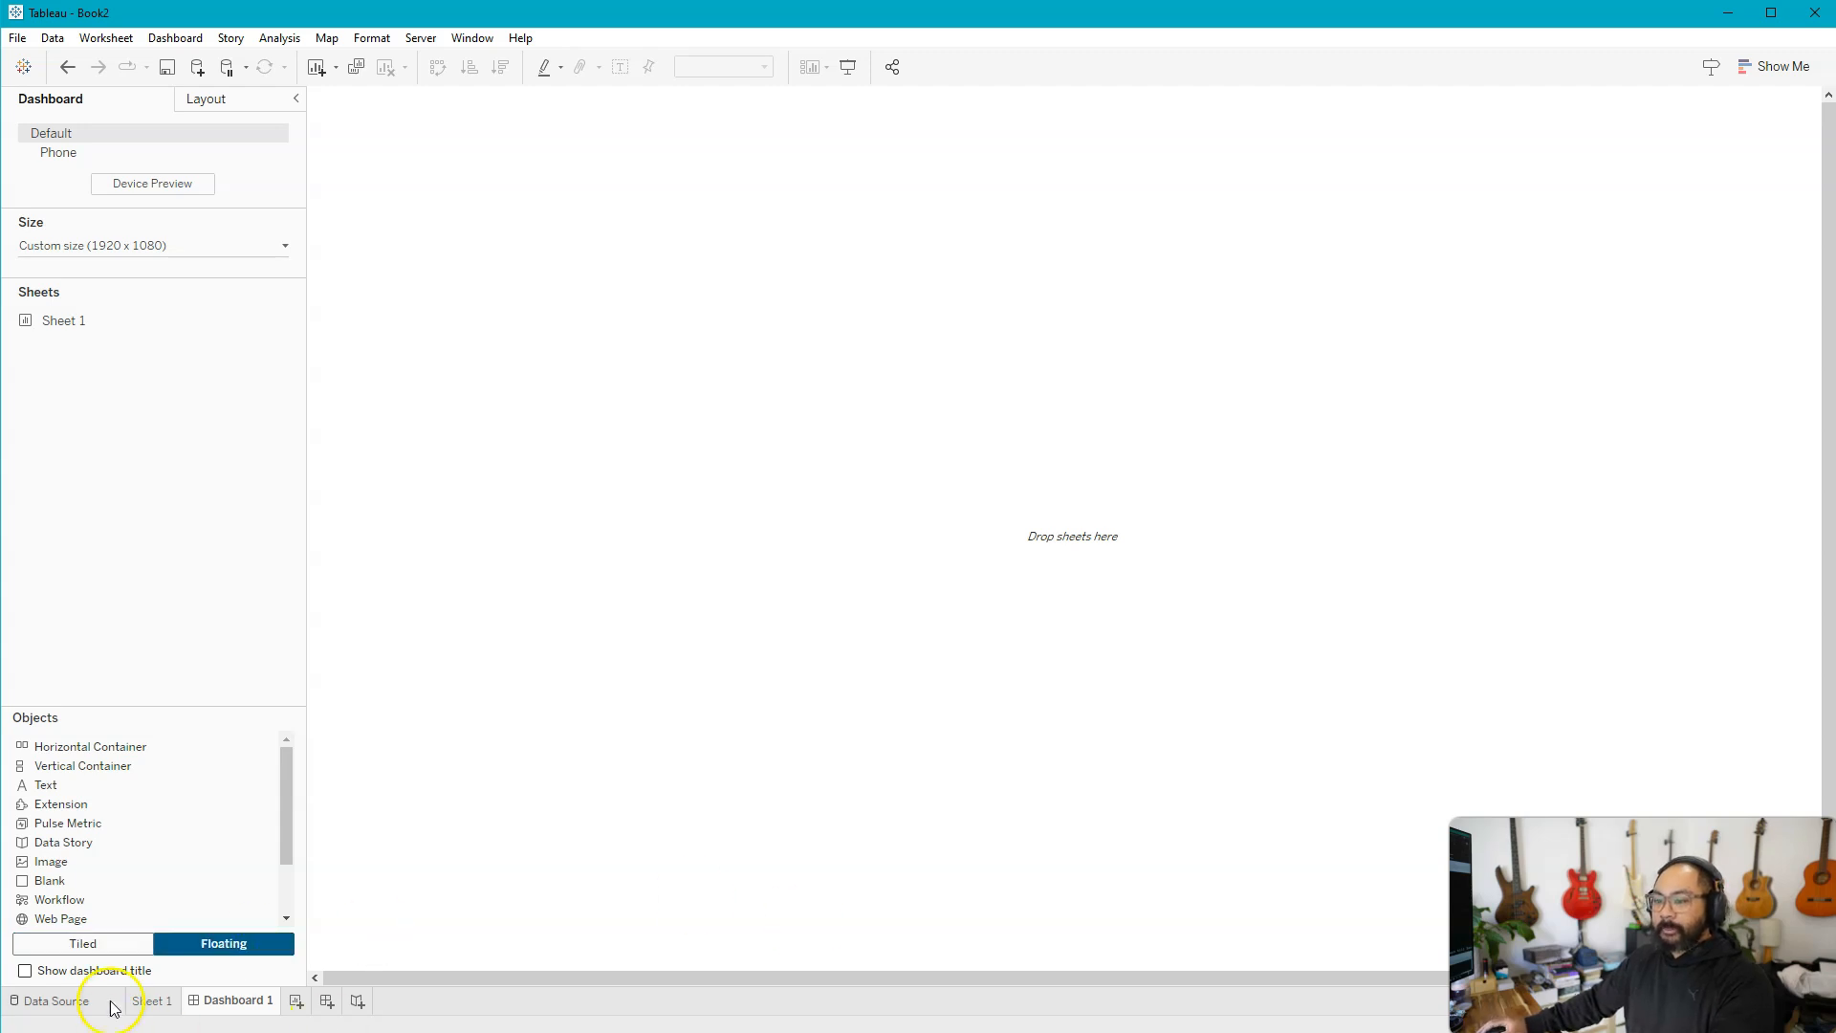
left_click(56, 865)
left_click_drag(56, 864, 411, 271)
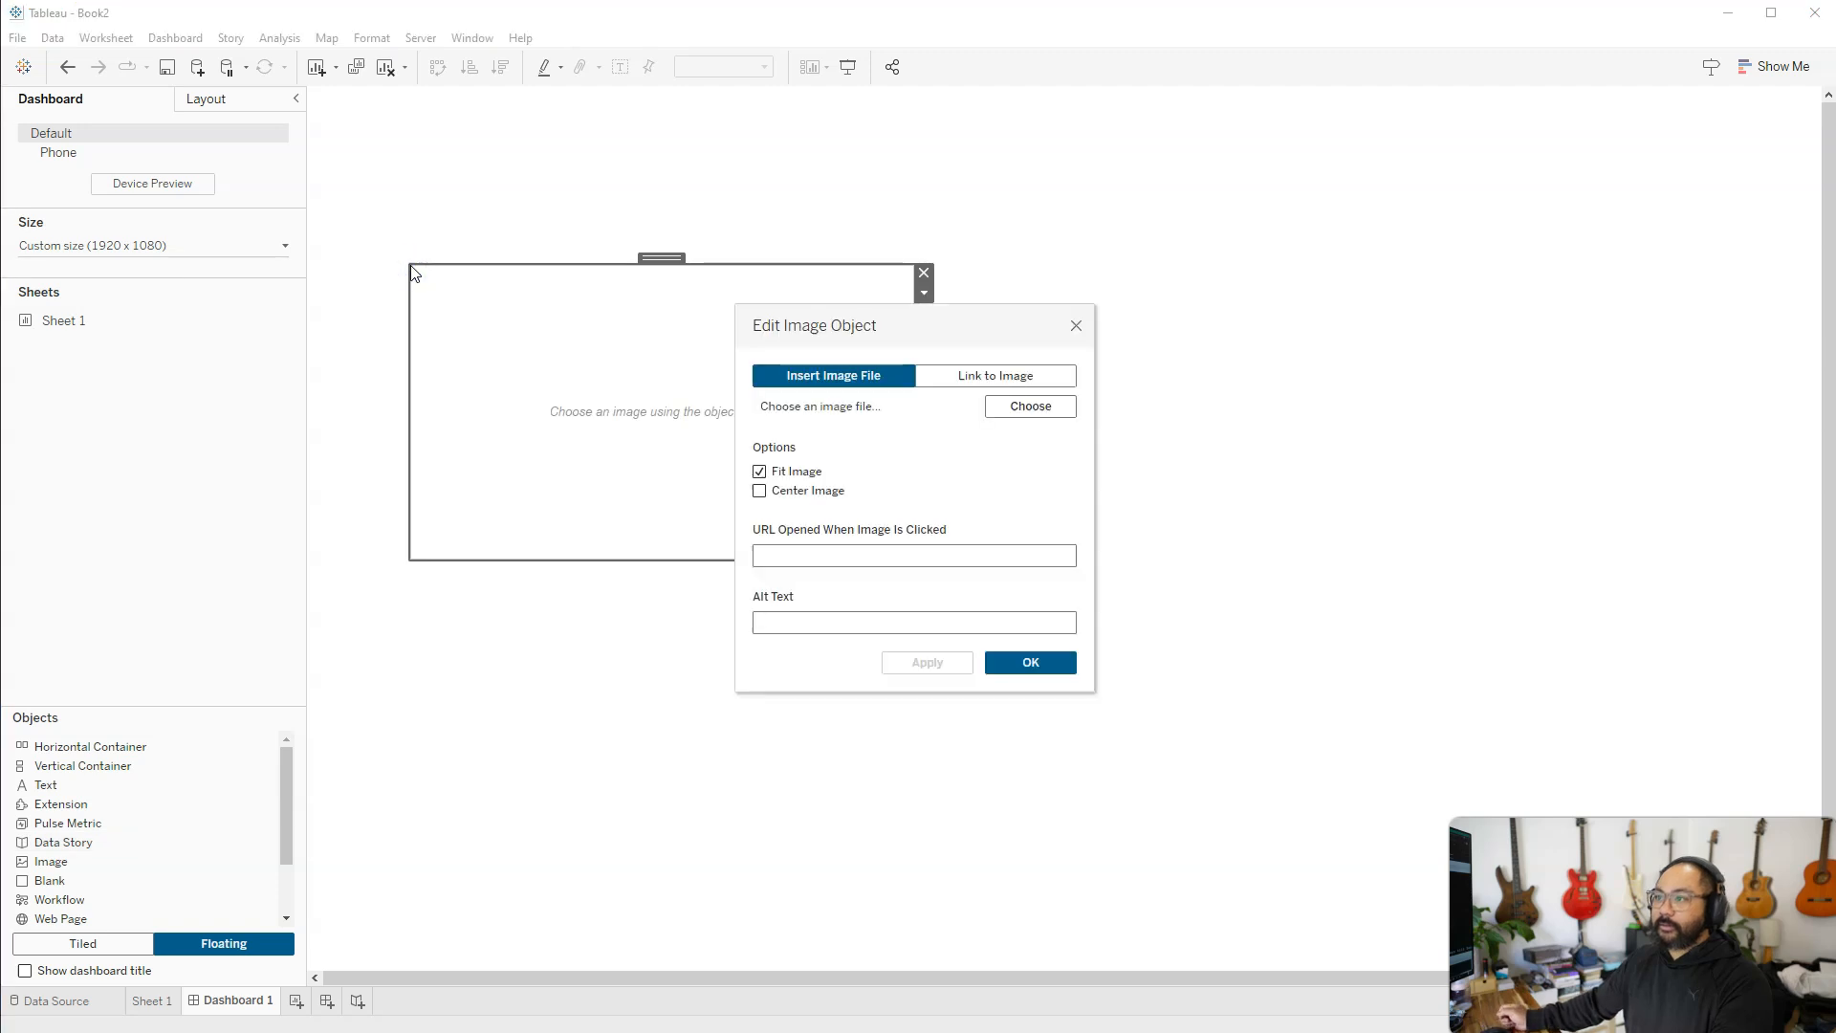
left_click_drag(940, 378, 1144, 429)
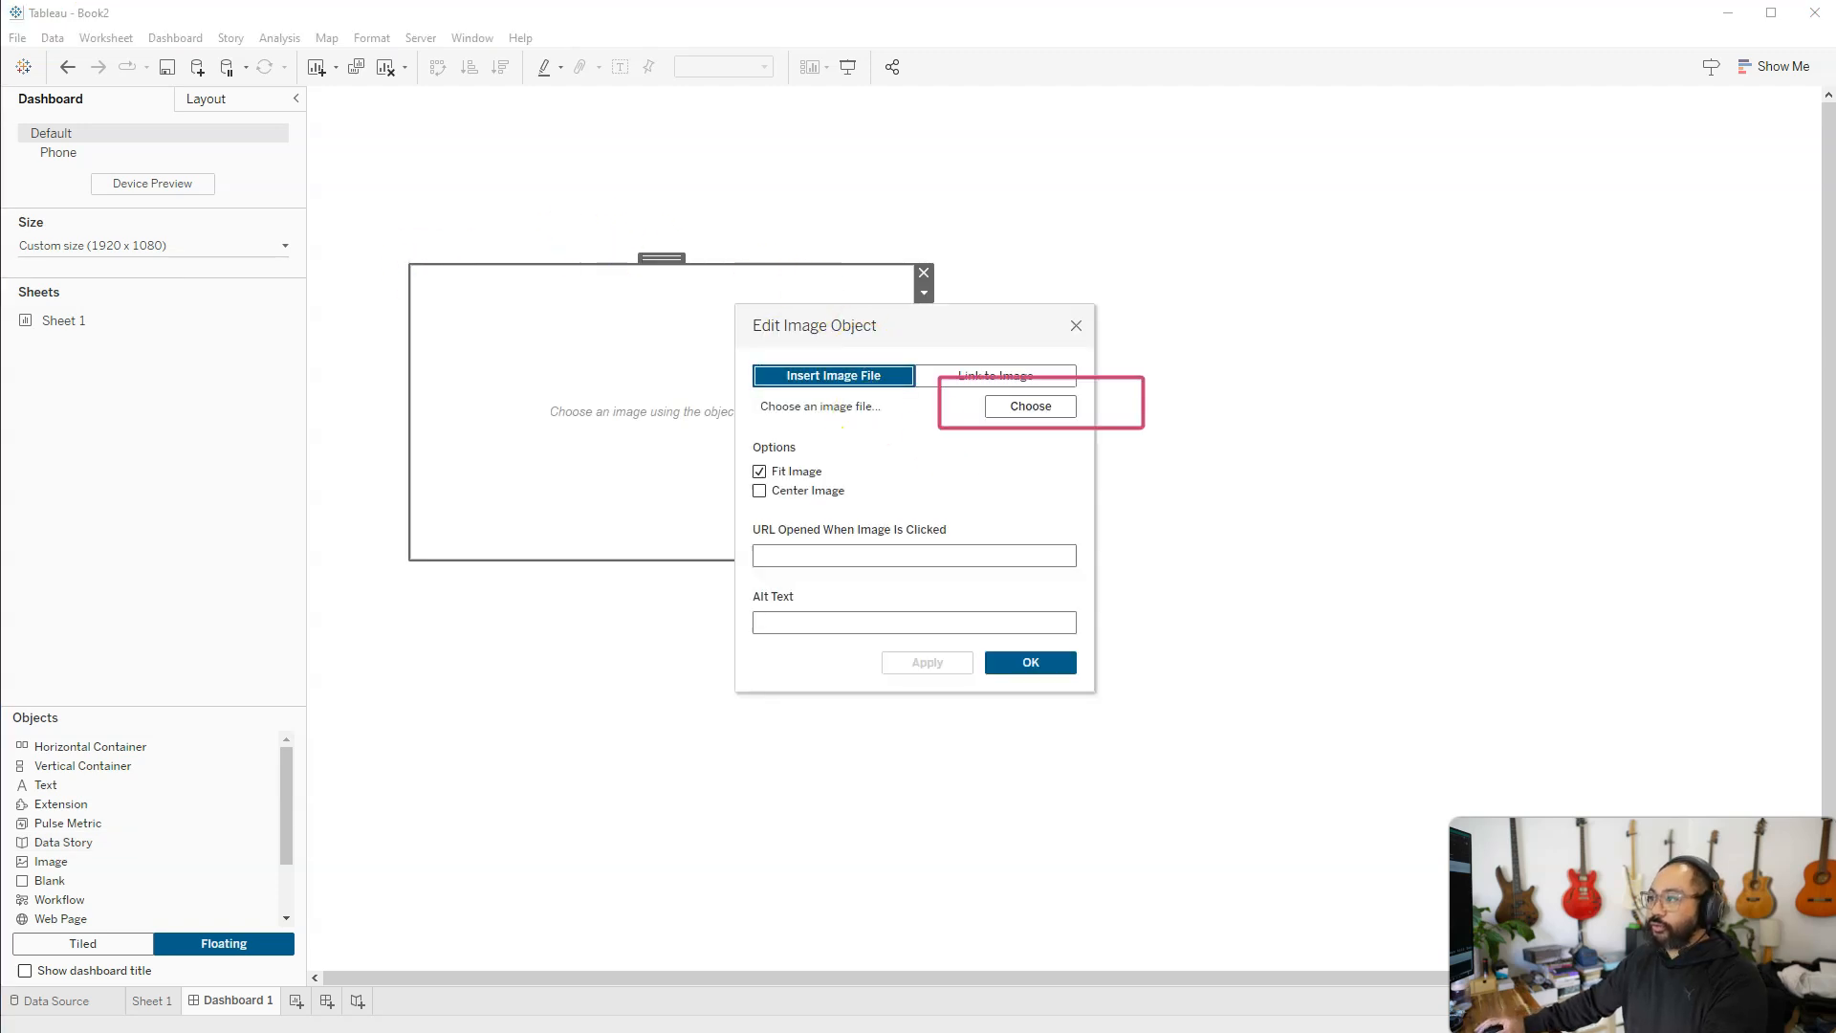
Load Untitled - 2025-11-12T031502.467.png from the Stranger Things Dash folder into the image object, fitted and centered
left_click(1032, 407)
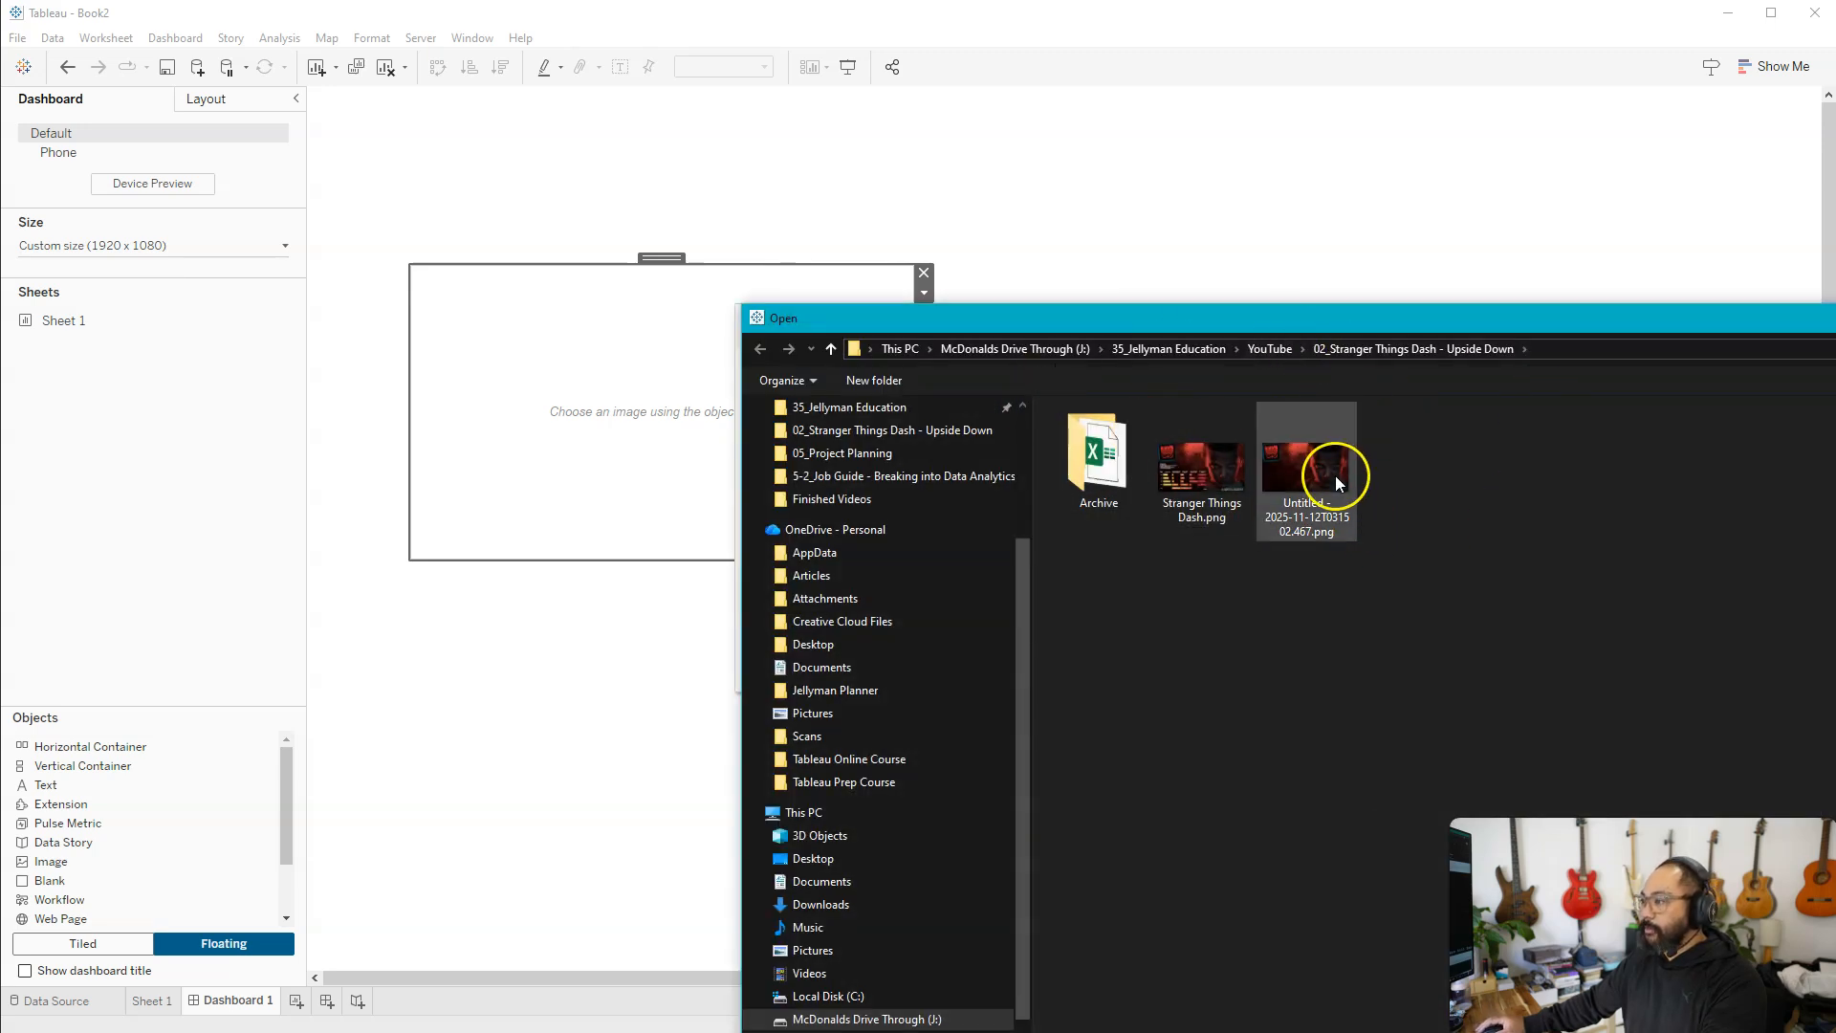
left_click(1336, 481)
left_click_drag(1482, 321, 1014, 124)
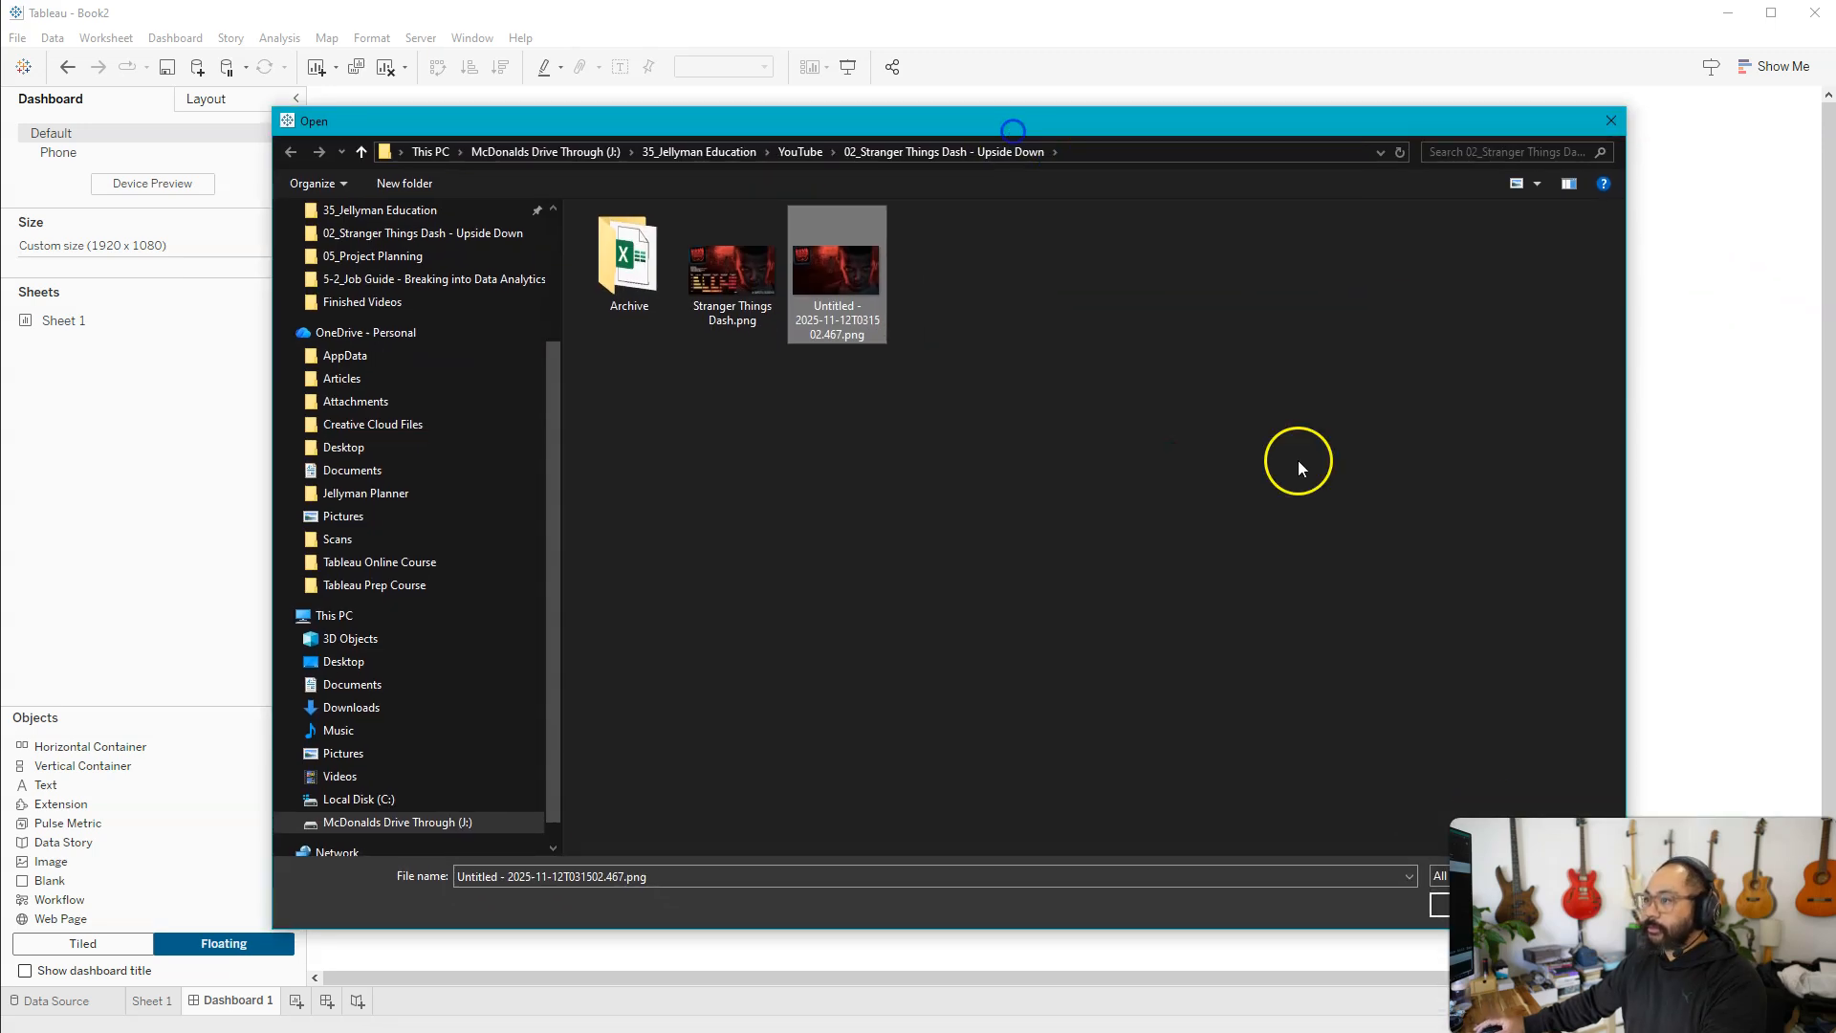
left_click(1441, 903)
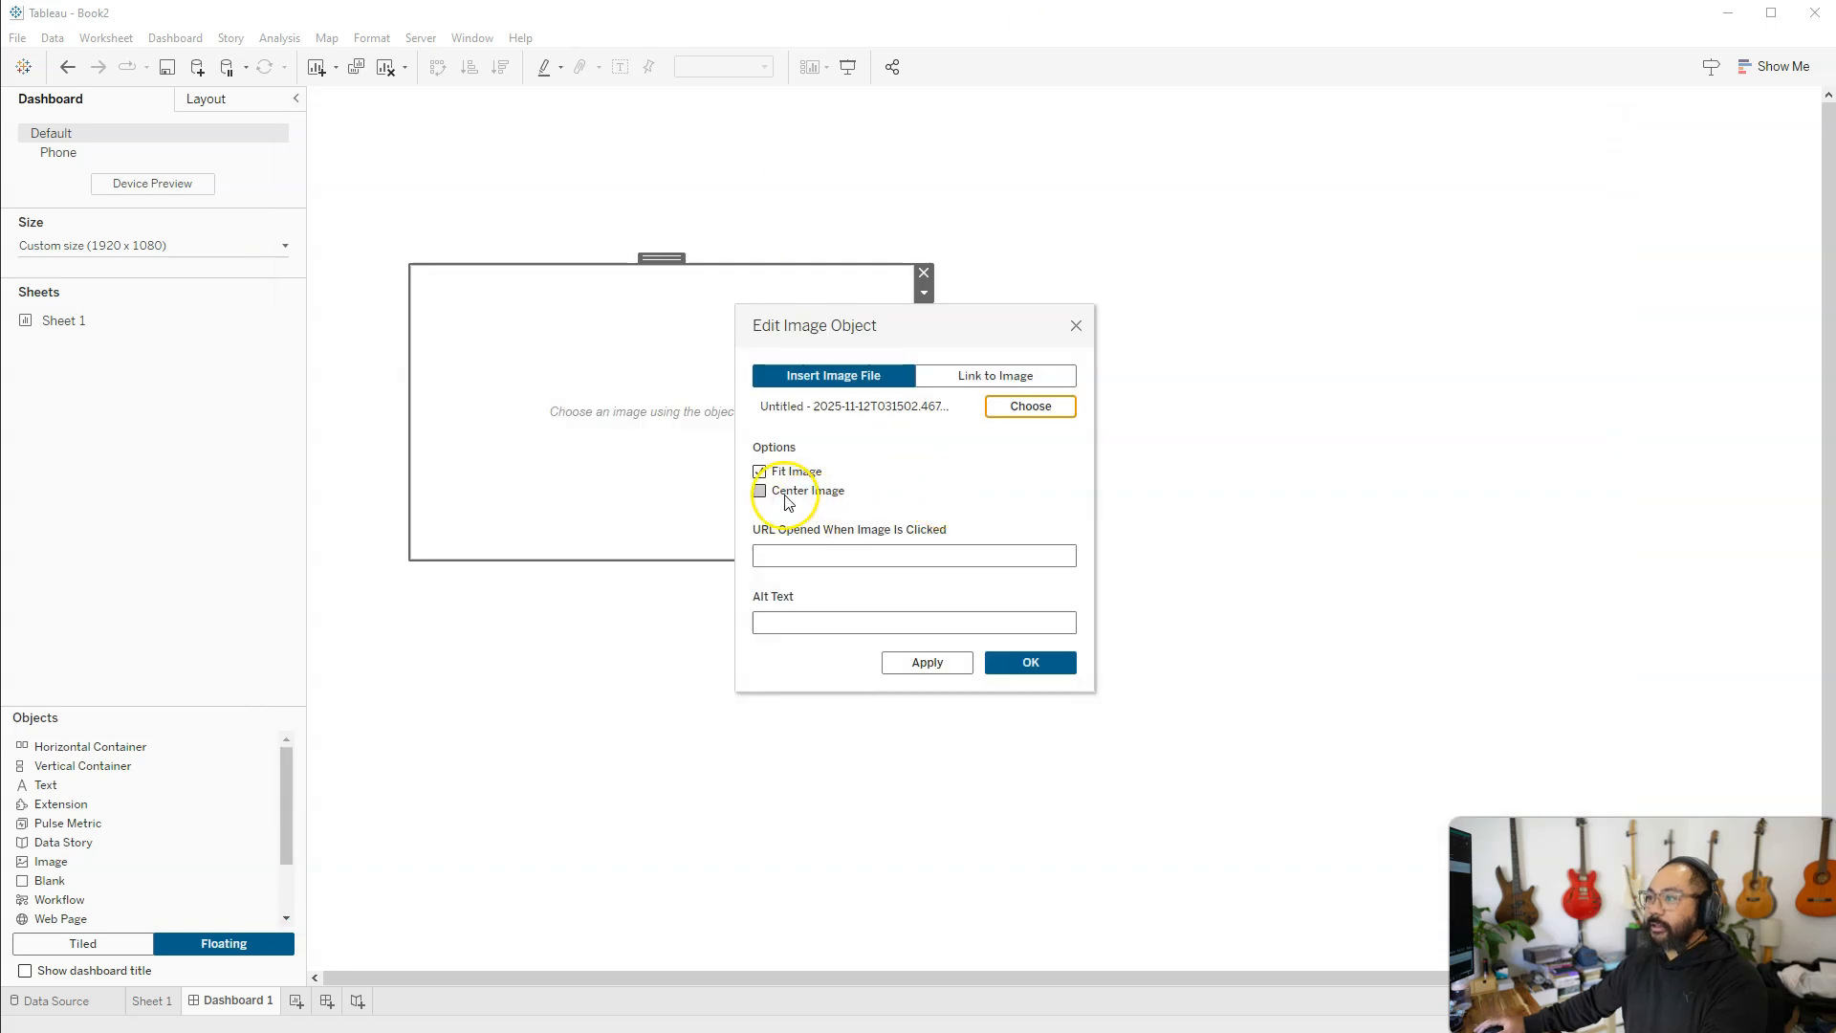
left_click(759, 491)
left_click(1033, 662)
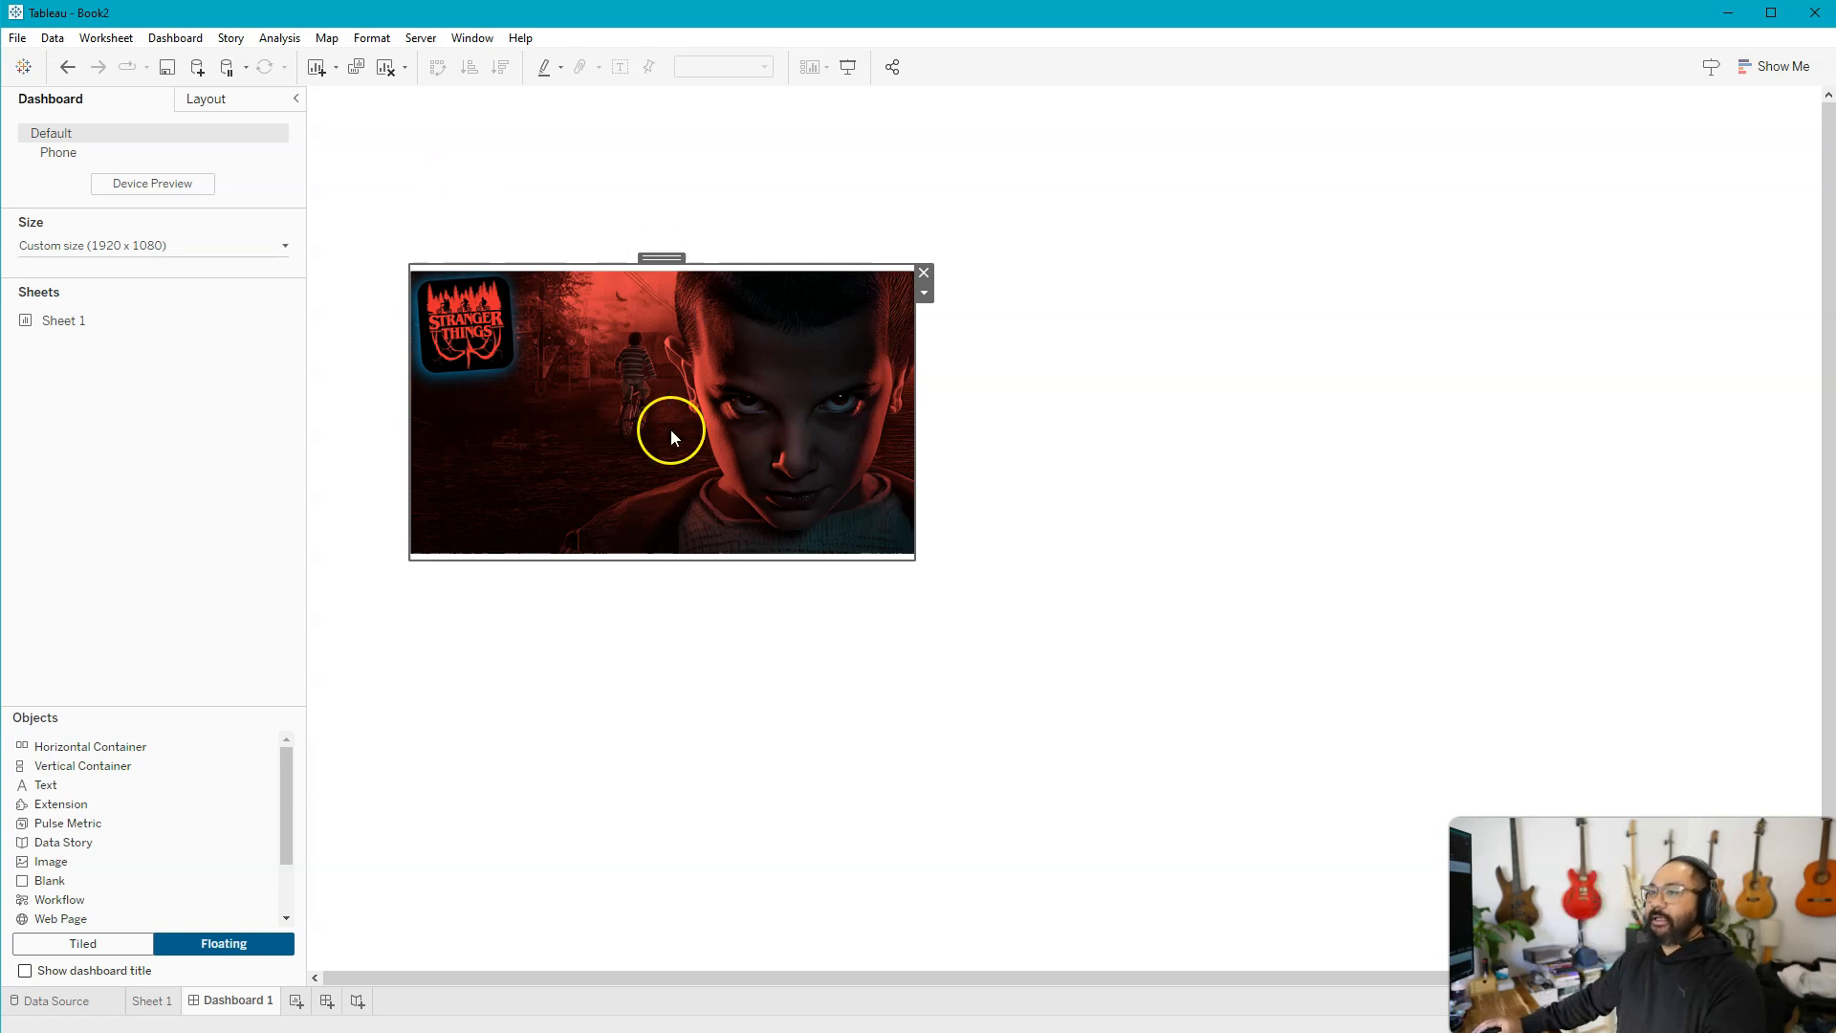
Position the floating Stranger Things image at x 0 and y 0
key("alt+Tab")
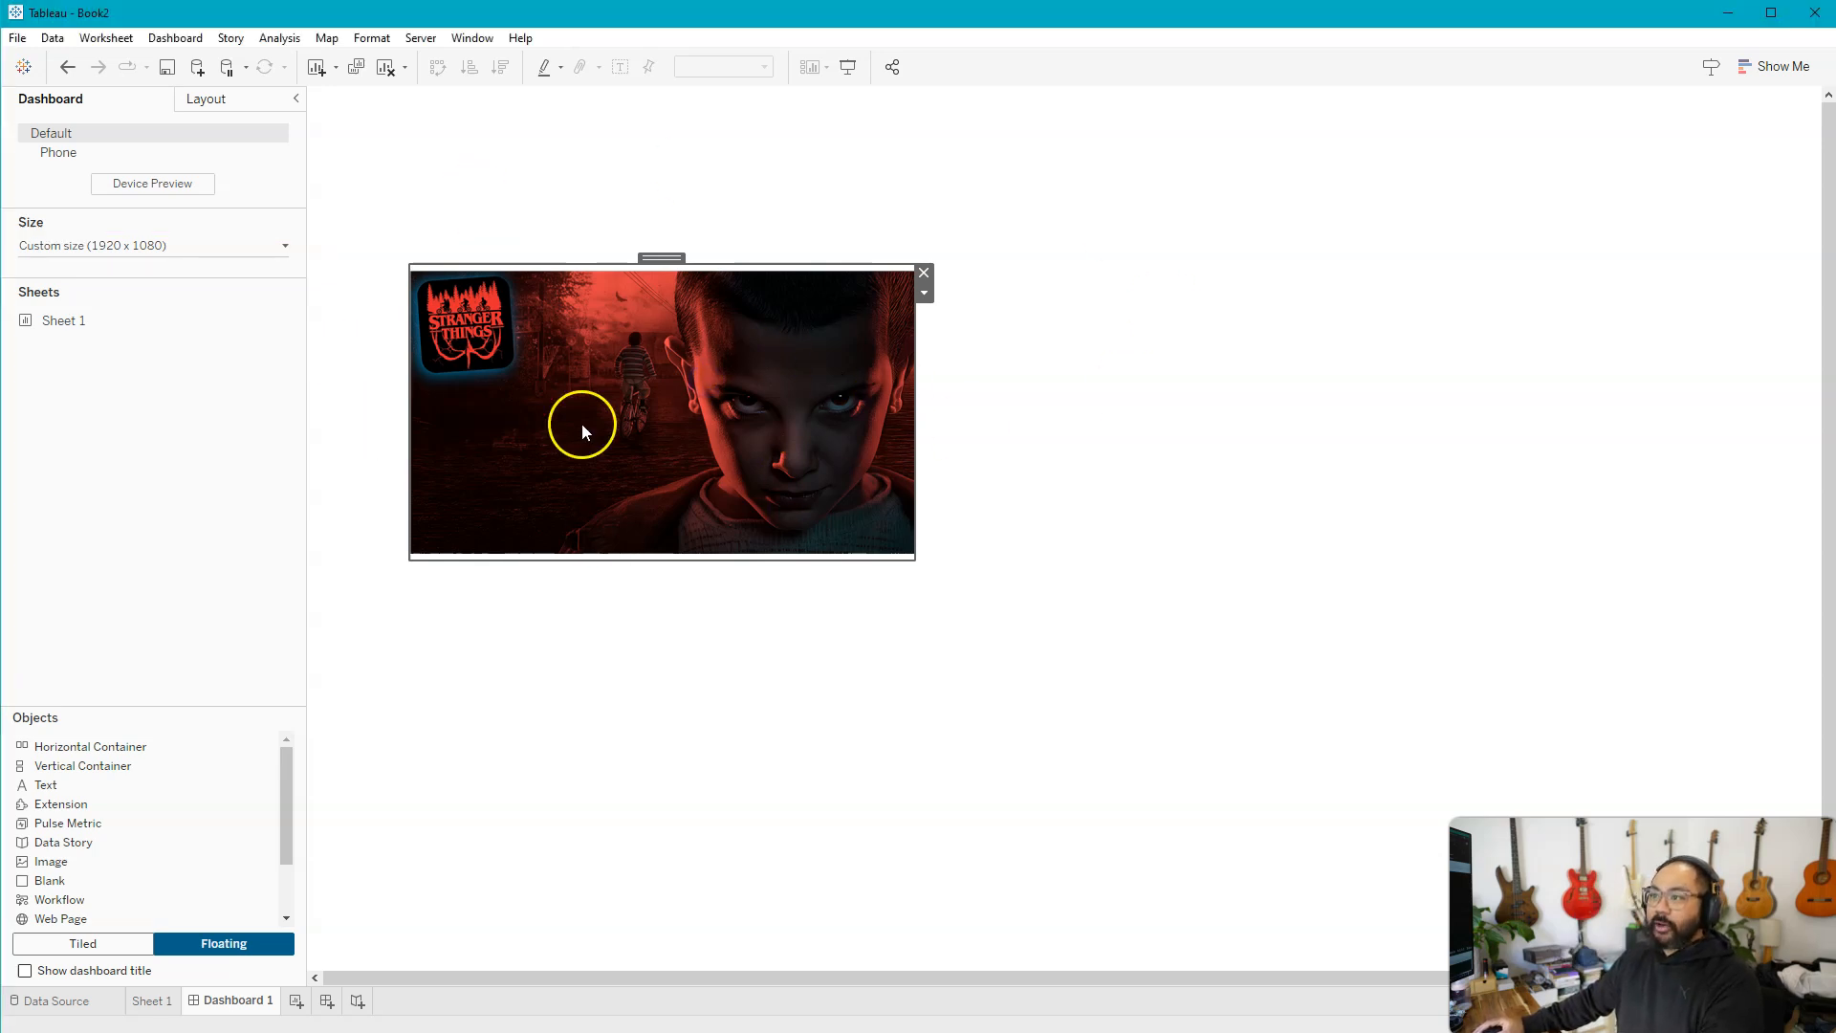
left_click(196, 101)
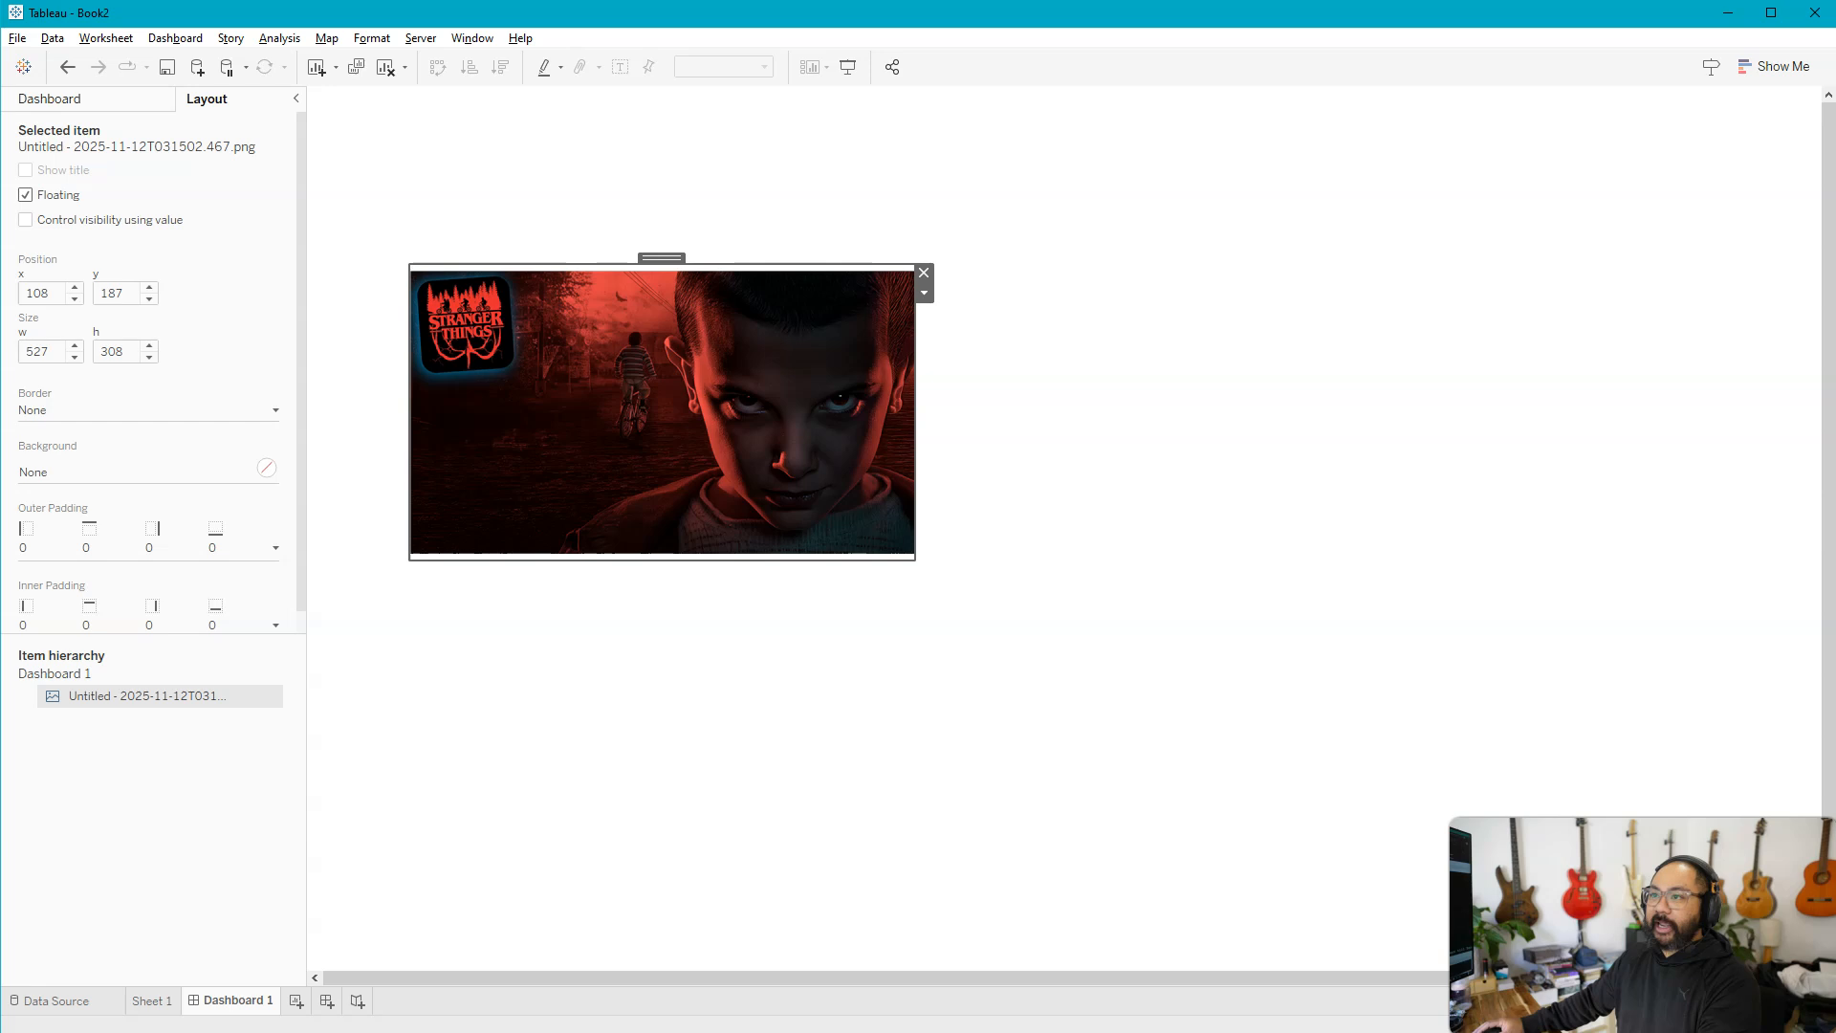
left_click(43, 293)
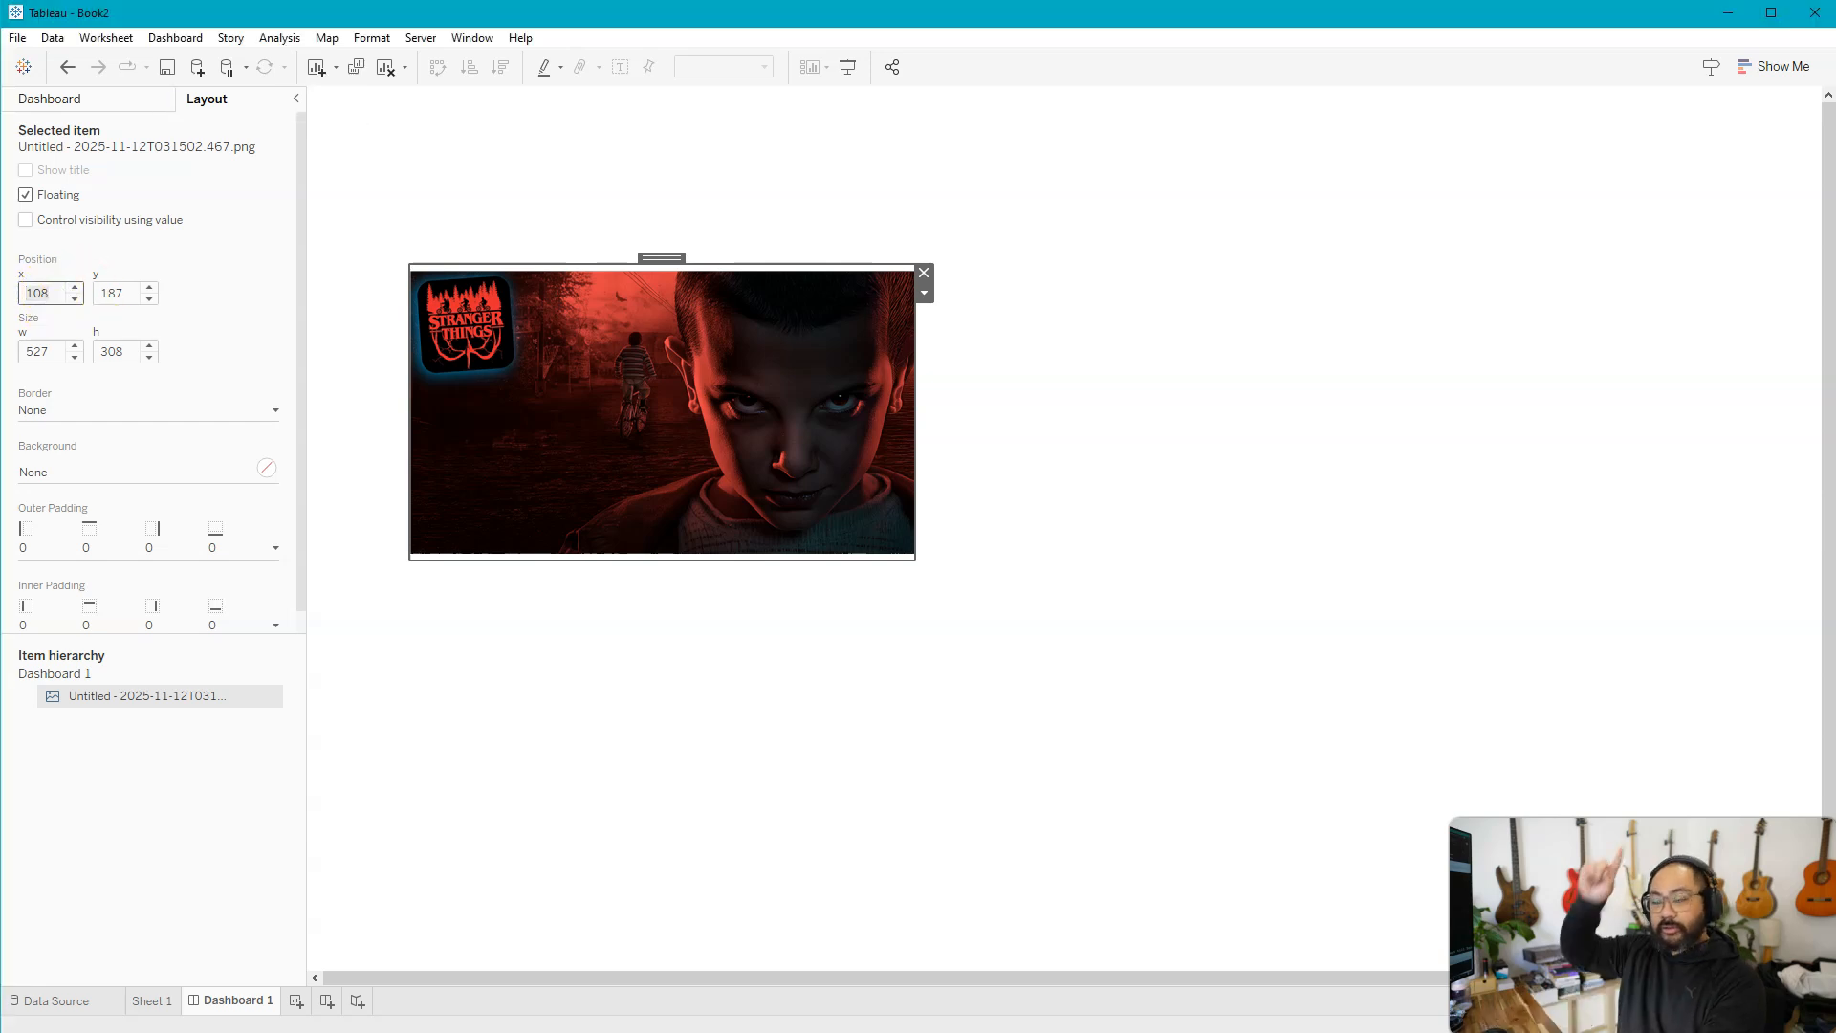
type("0")
key("Tab")
key("Tab")
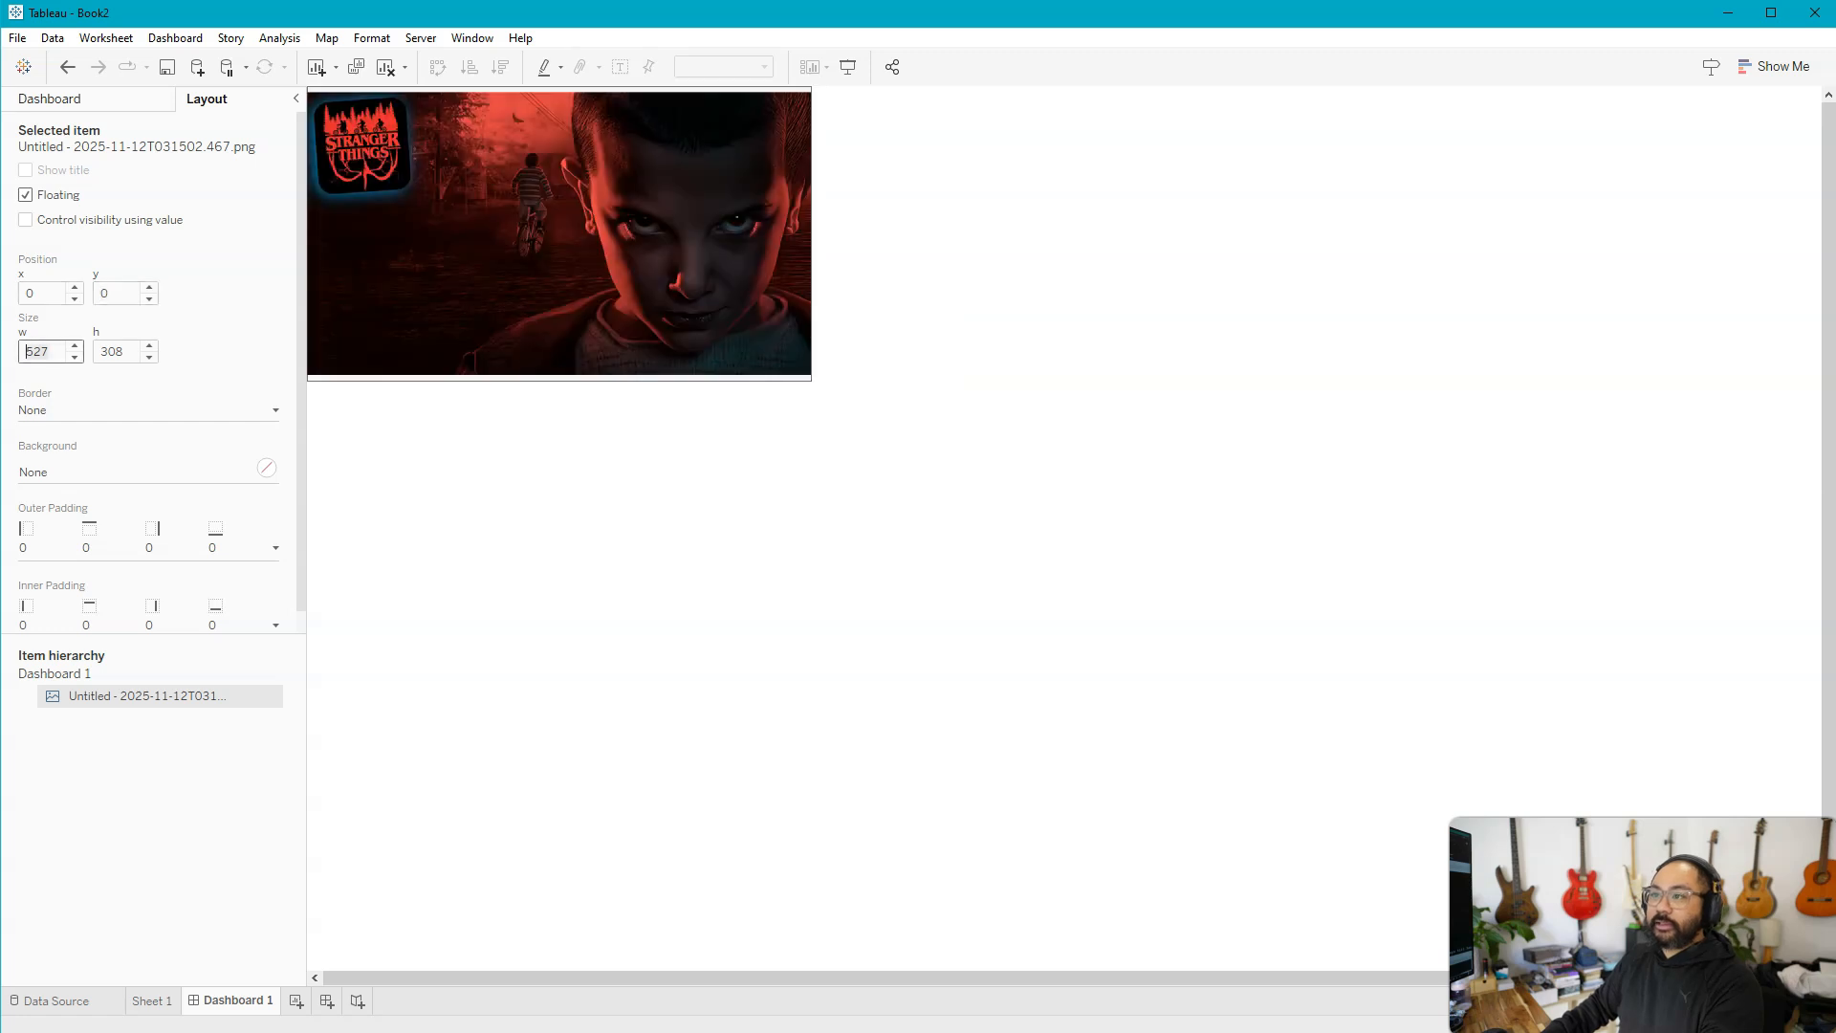
Size the background image to 1920 wide by 1080 high so it covers the dashboard
left_click(17, 352)
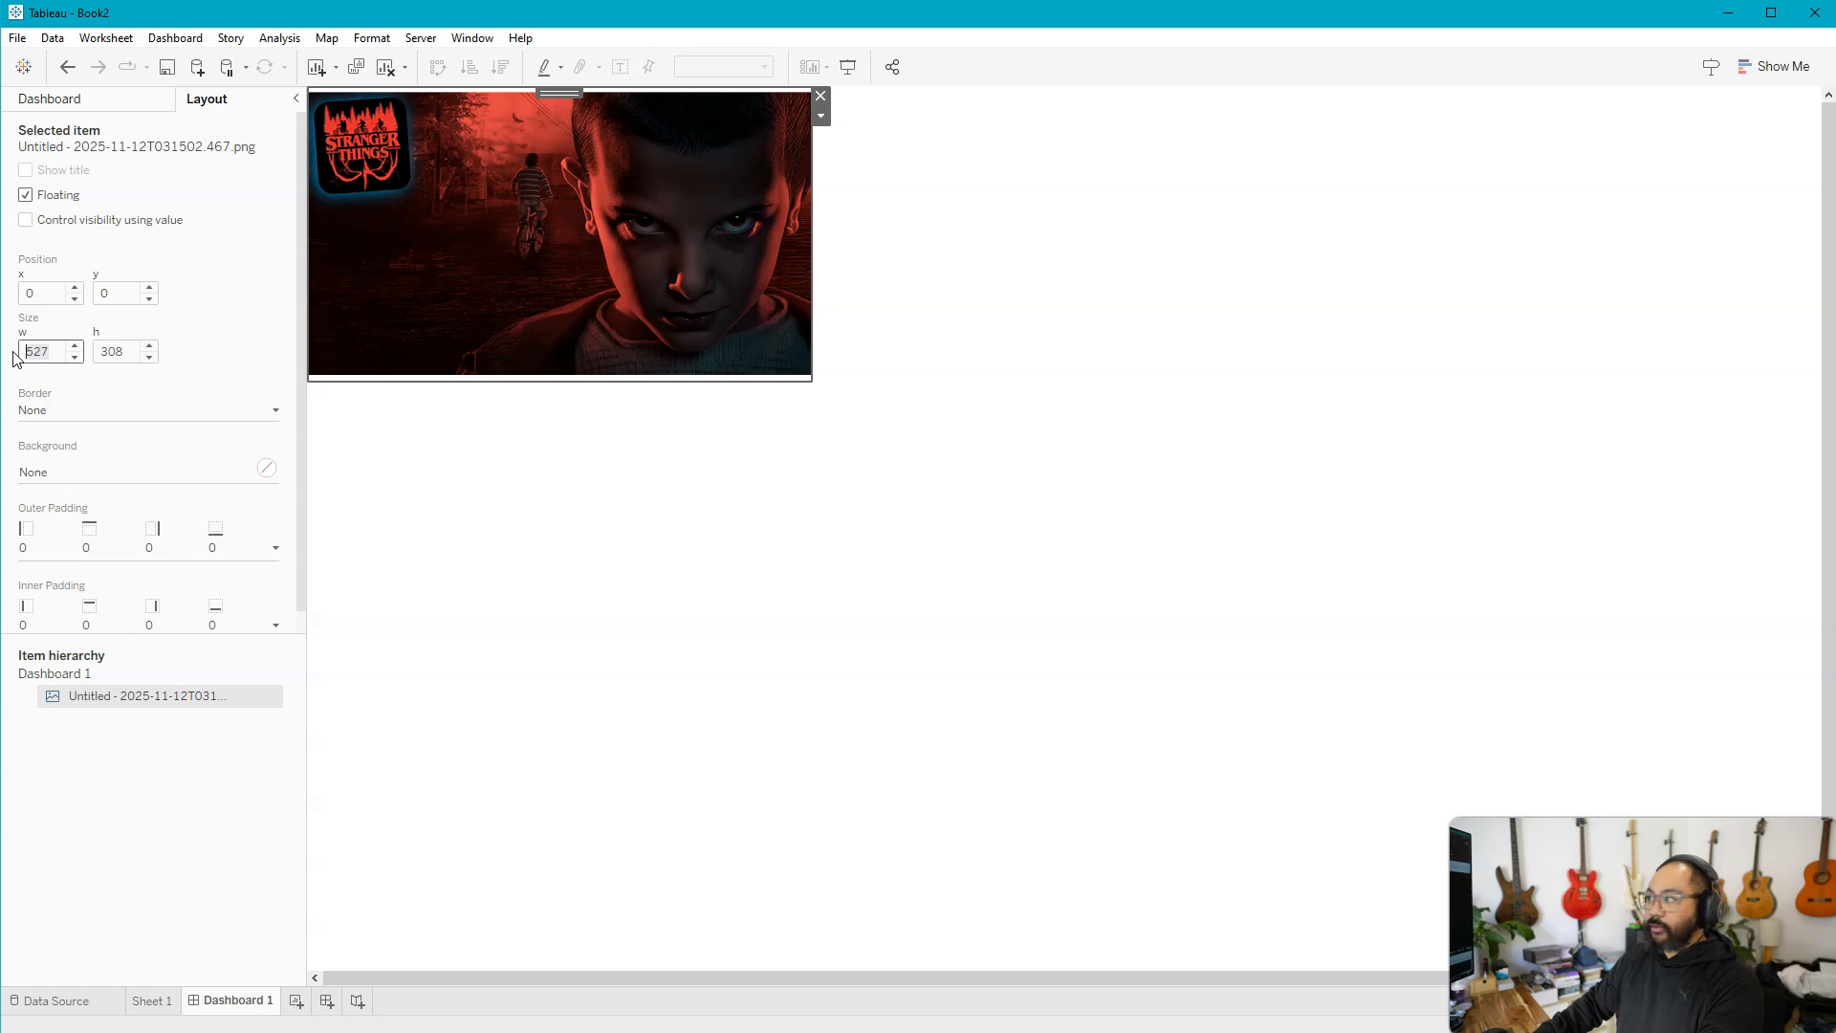
type("1920")
key("Tab")
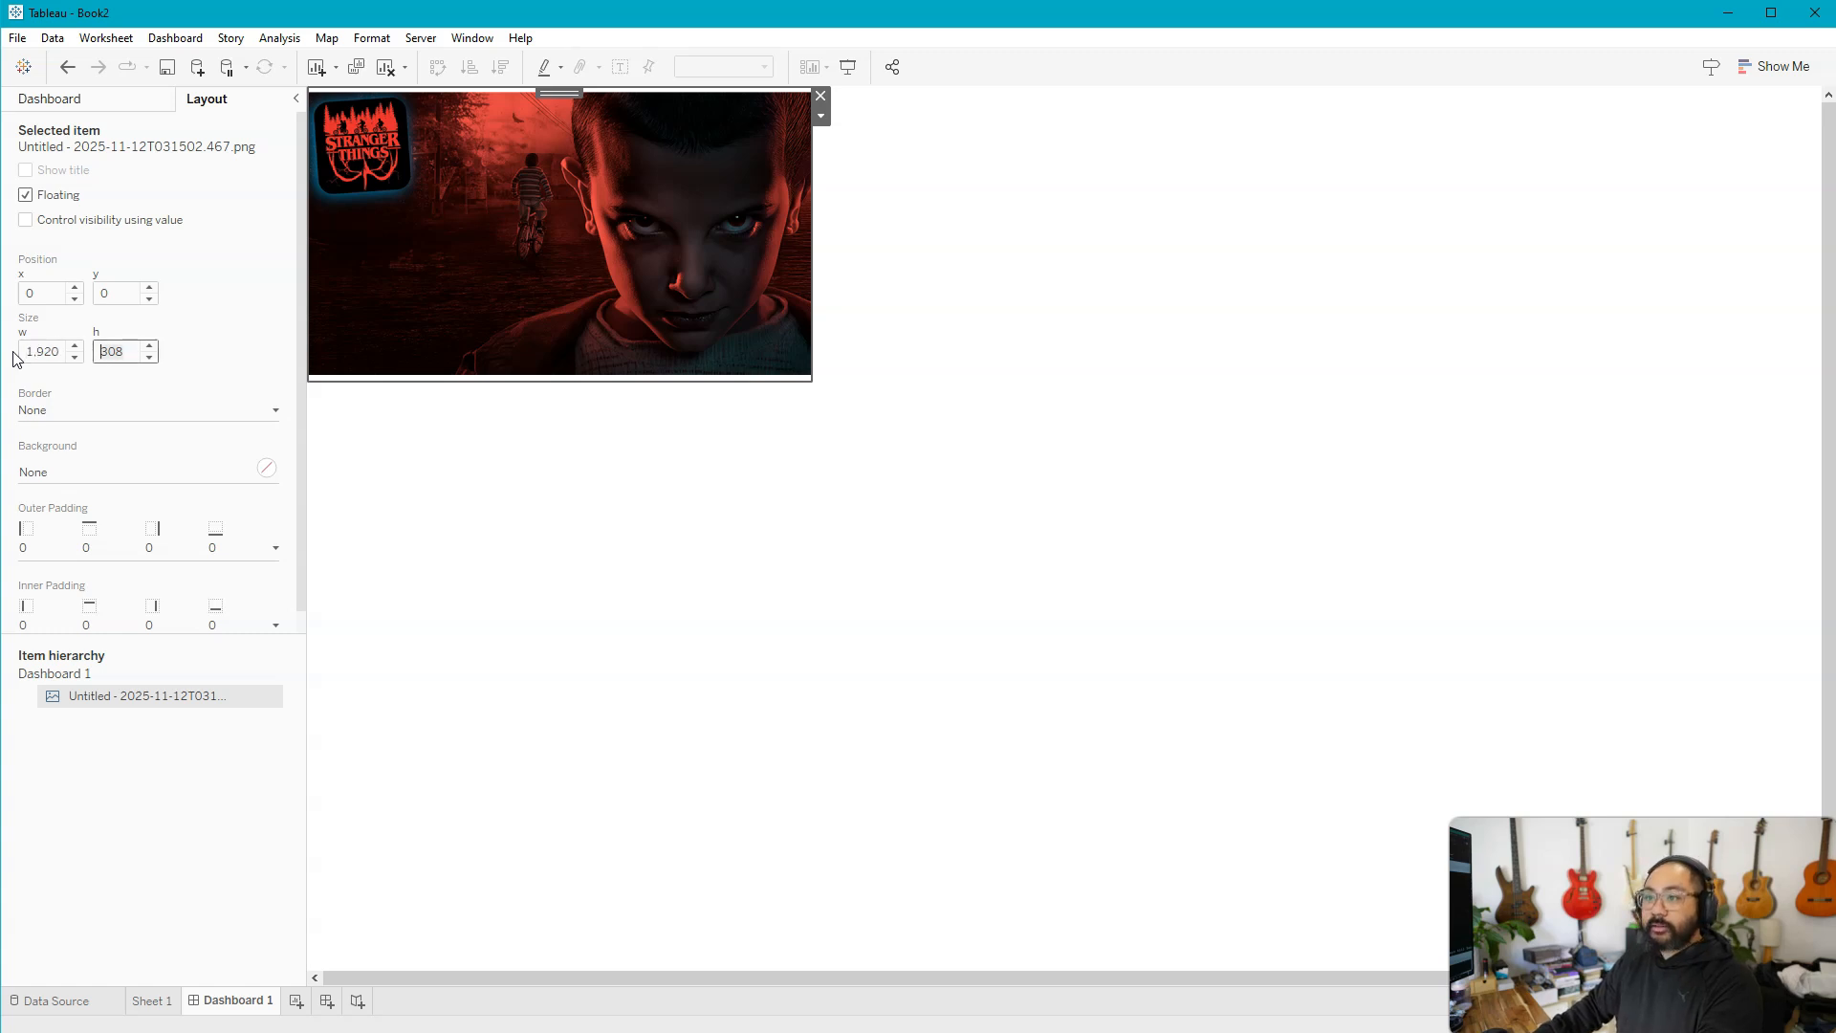
type("1080")
key("Tab")
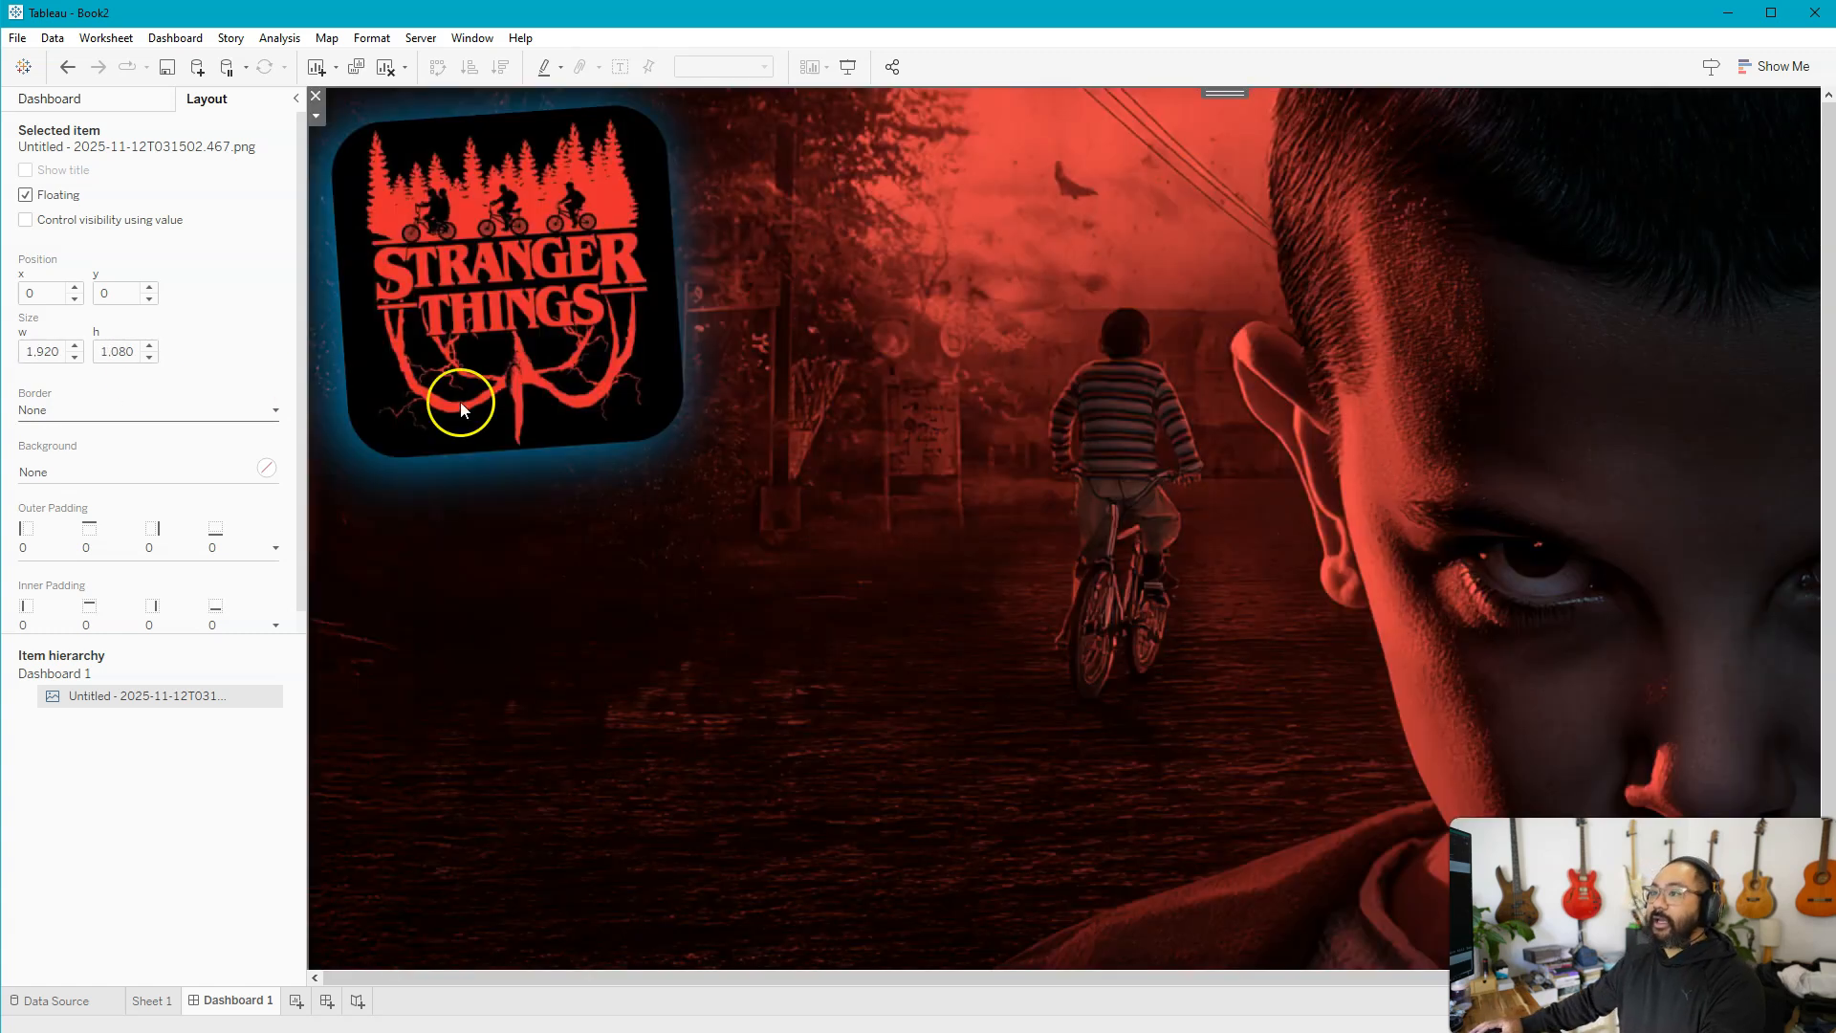
left_click(204, 860)
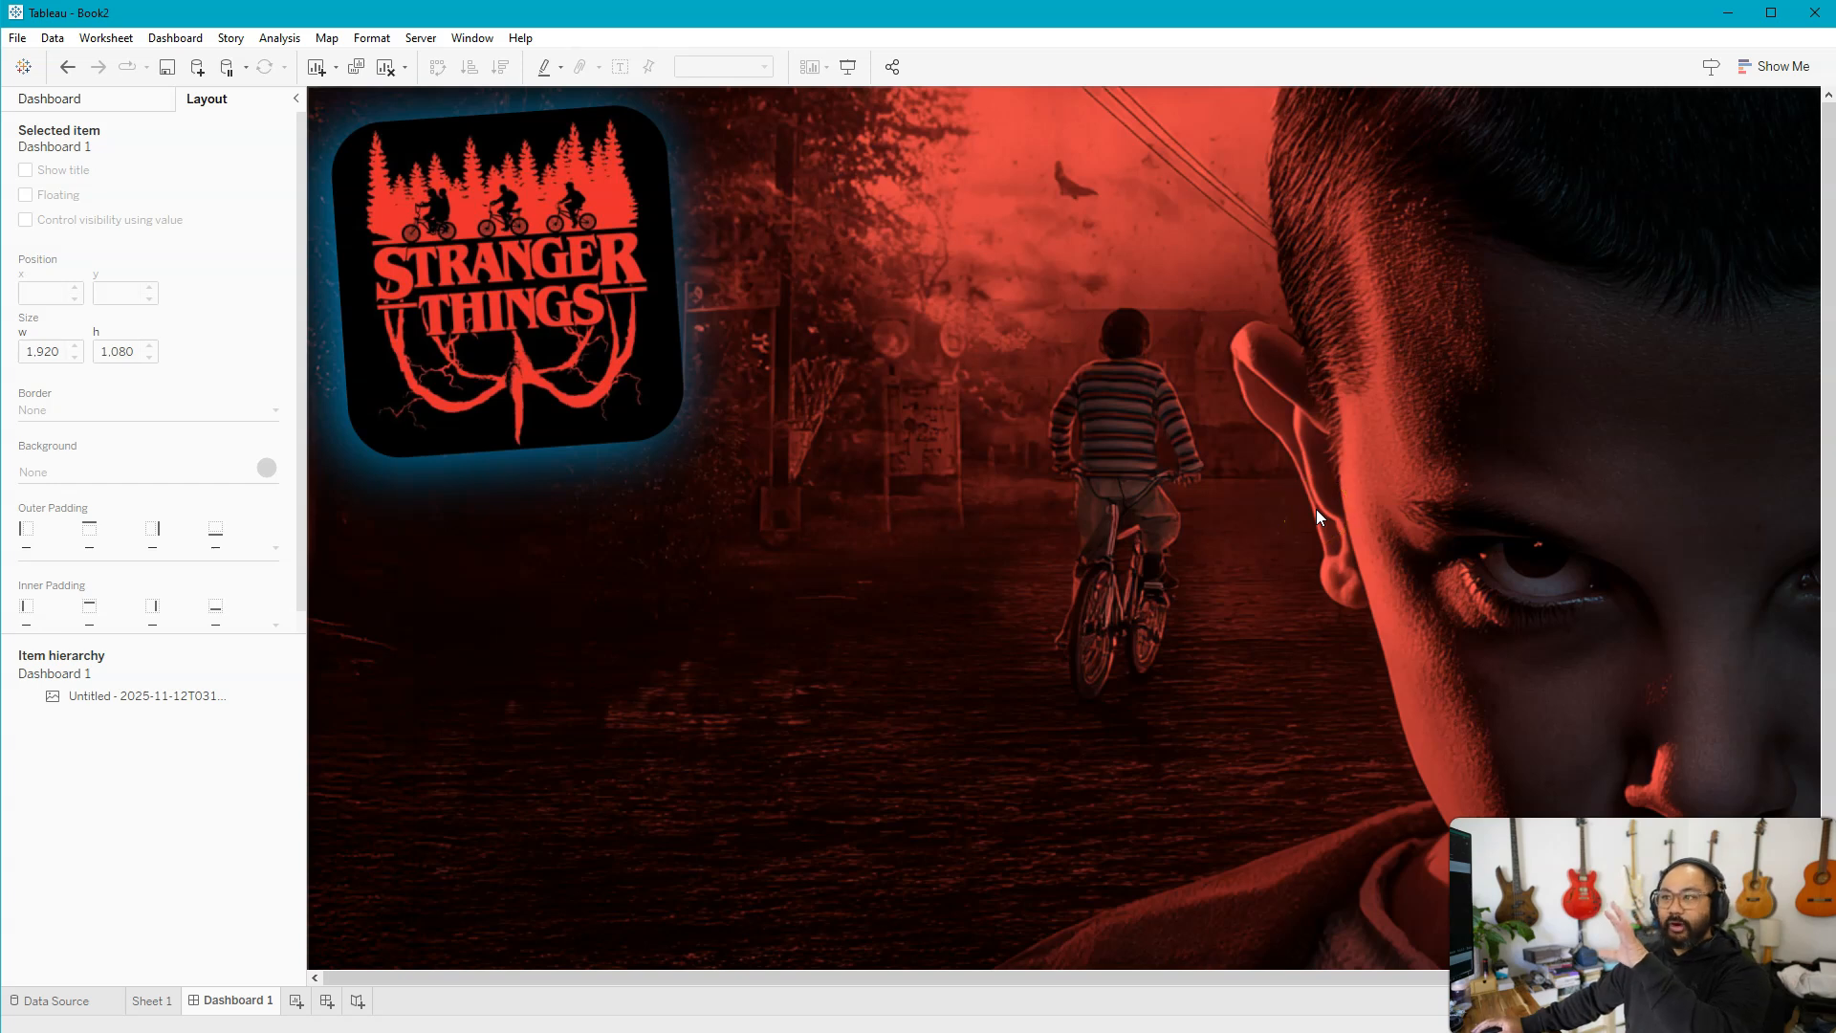
left_click(295, 98)
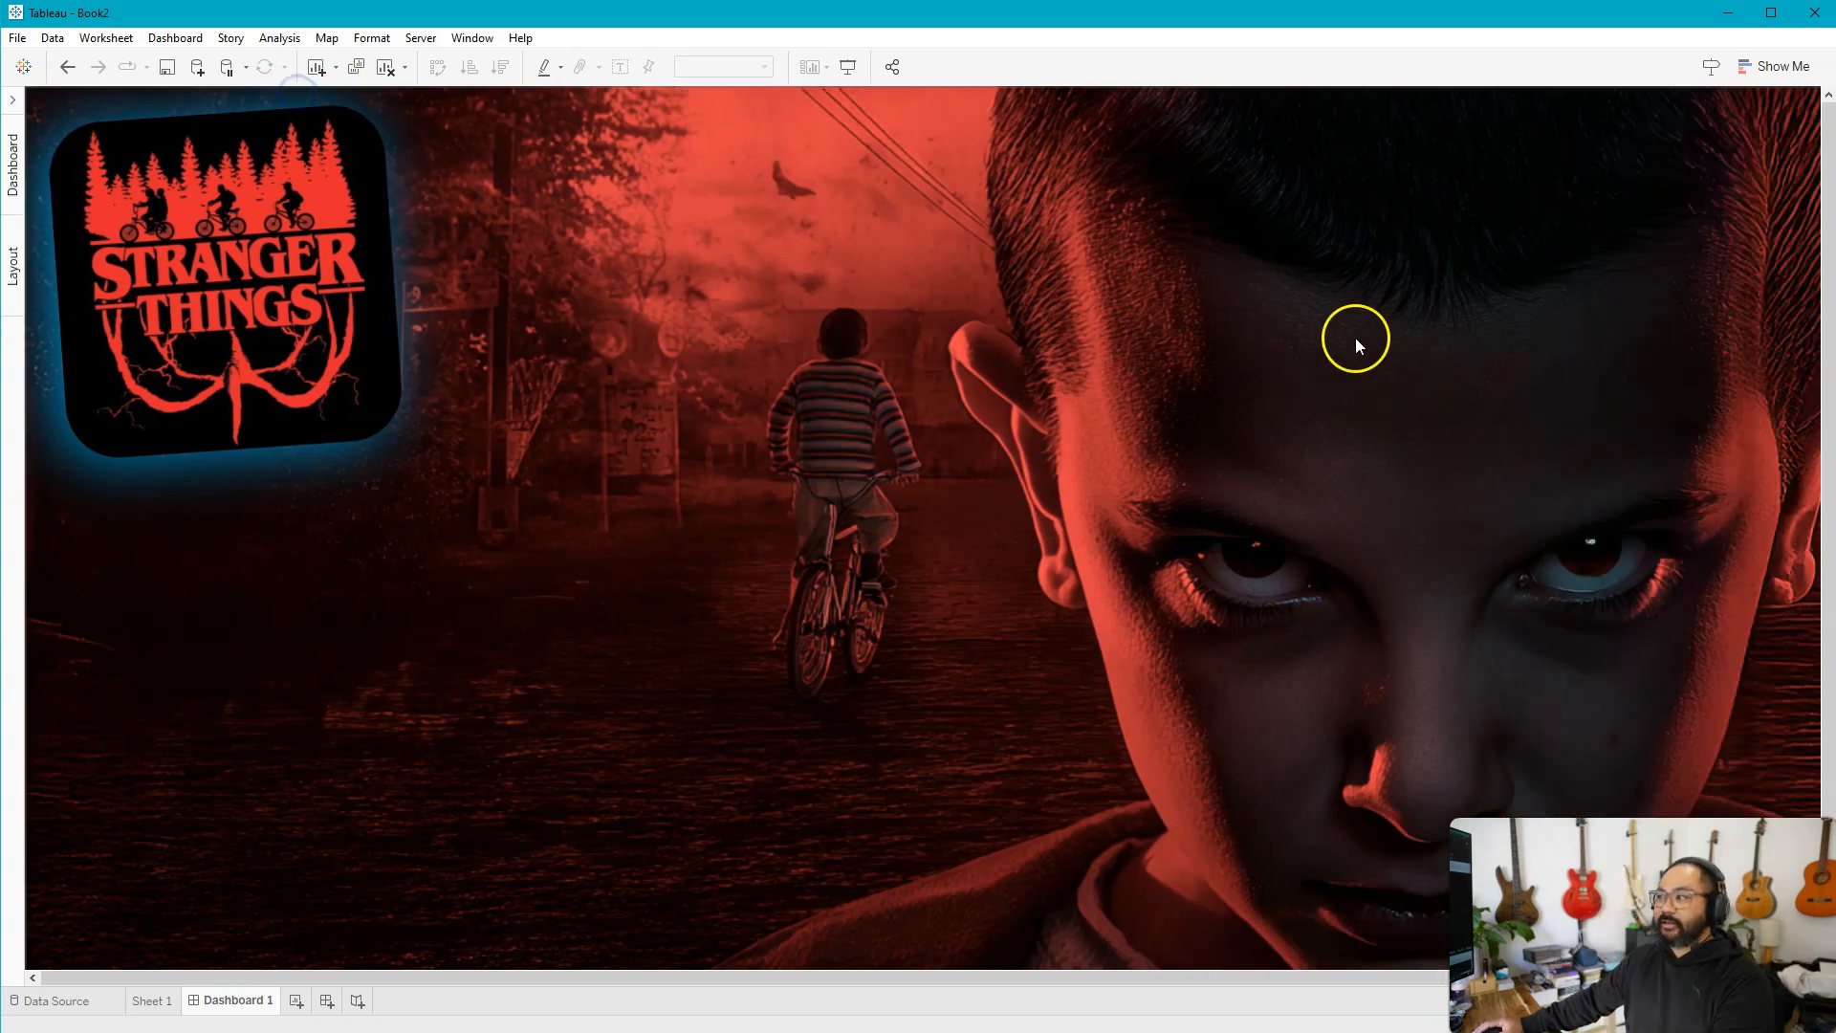
left_click(12, 98)
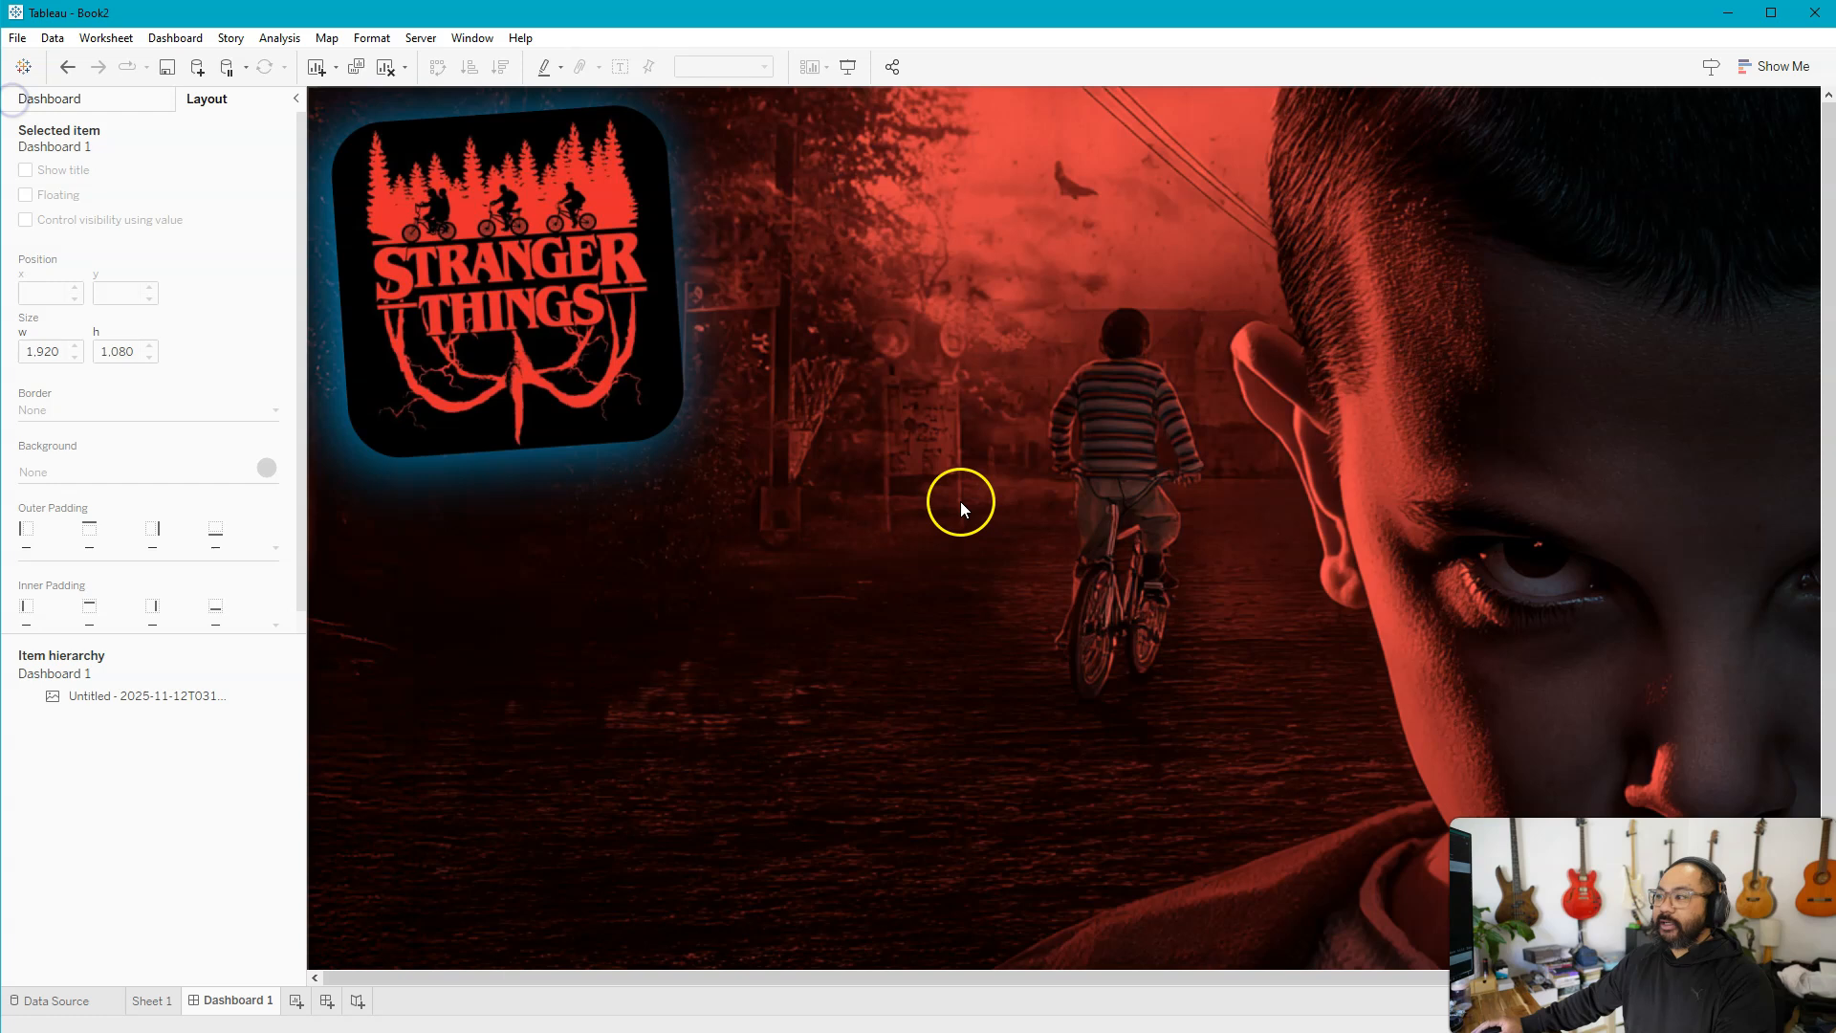
Place Sheet 1 as a floating chart on the background image, just below the Stranger Things logo
scroll(994, 564, "down", 3)
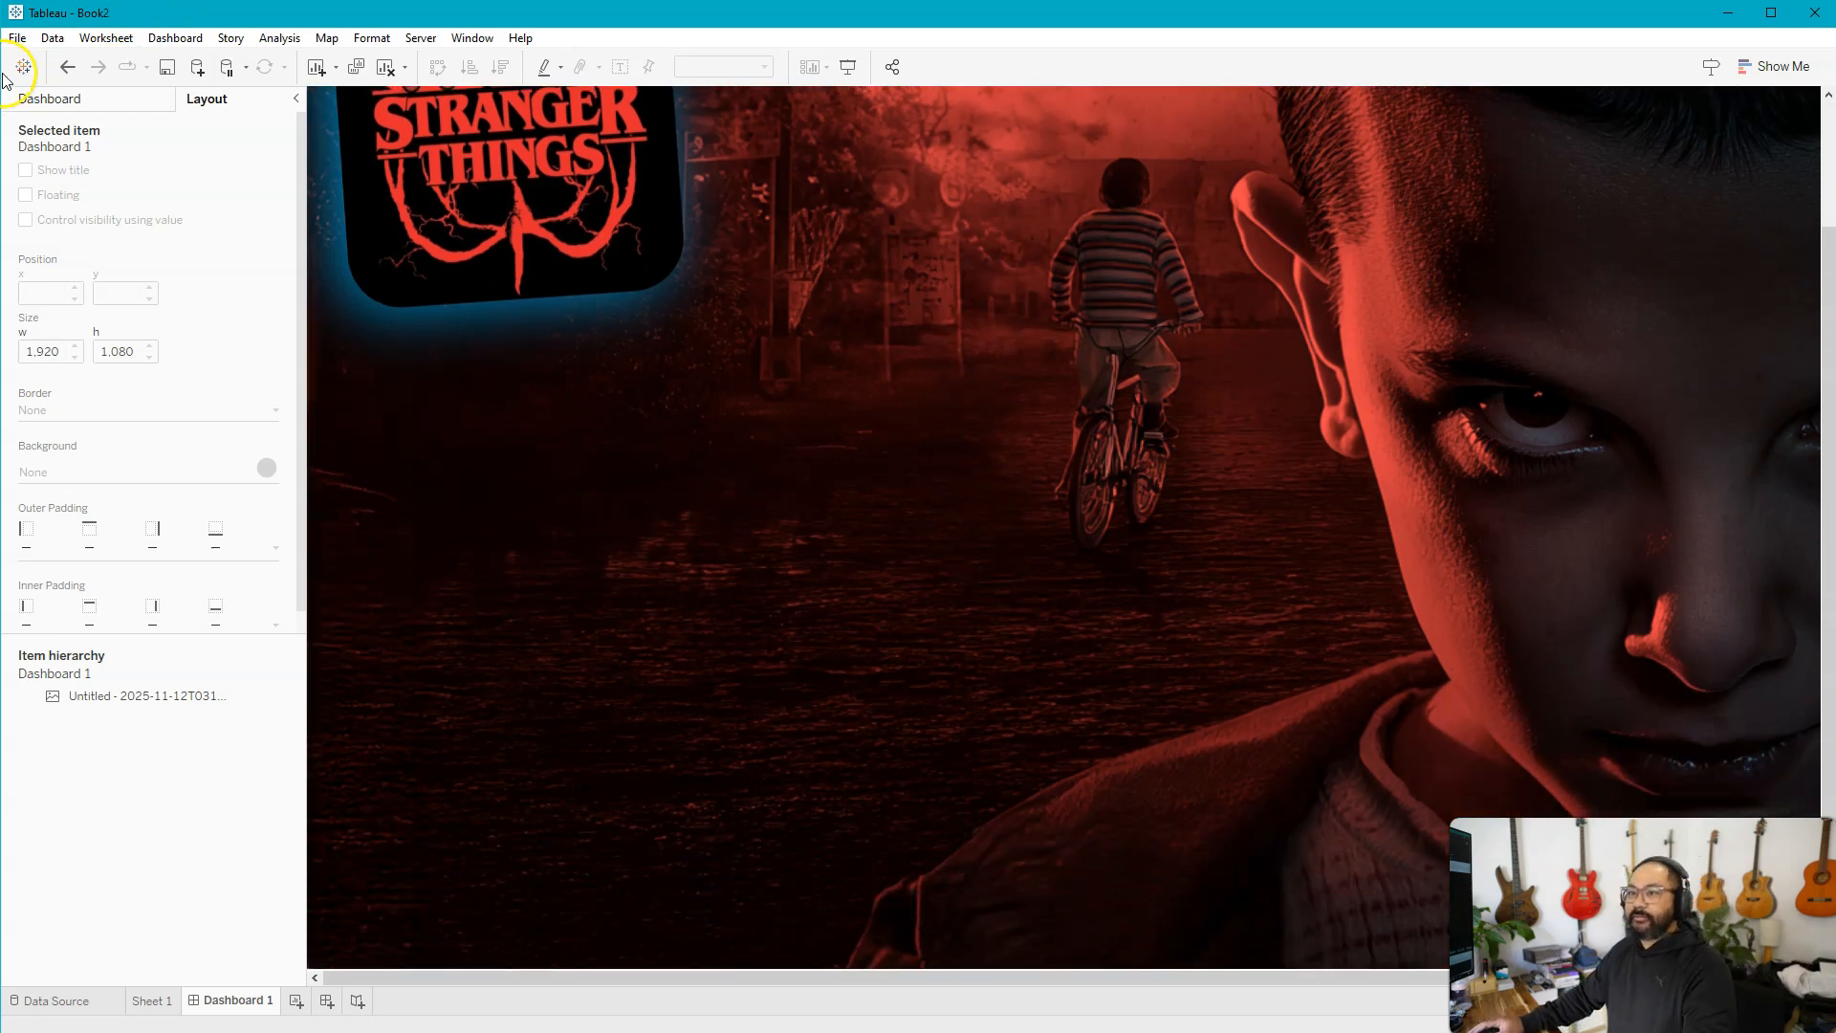
left_click(52, 97)
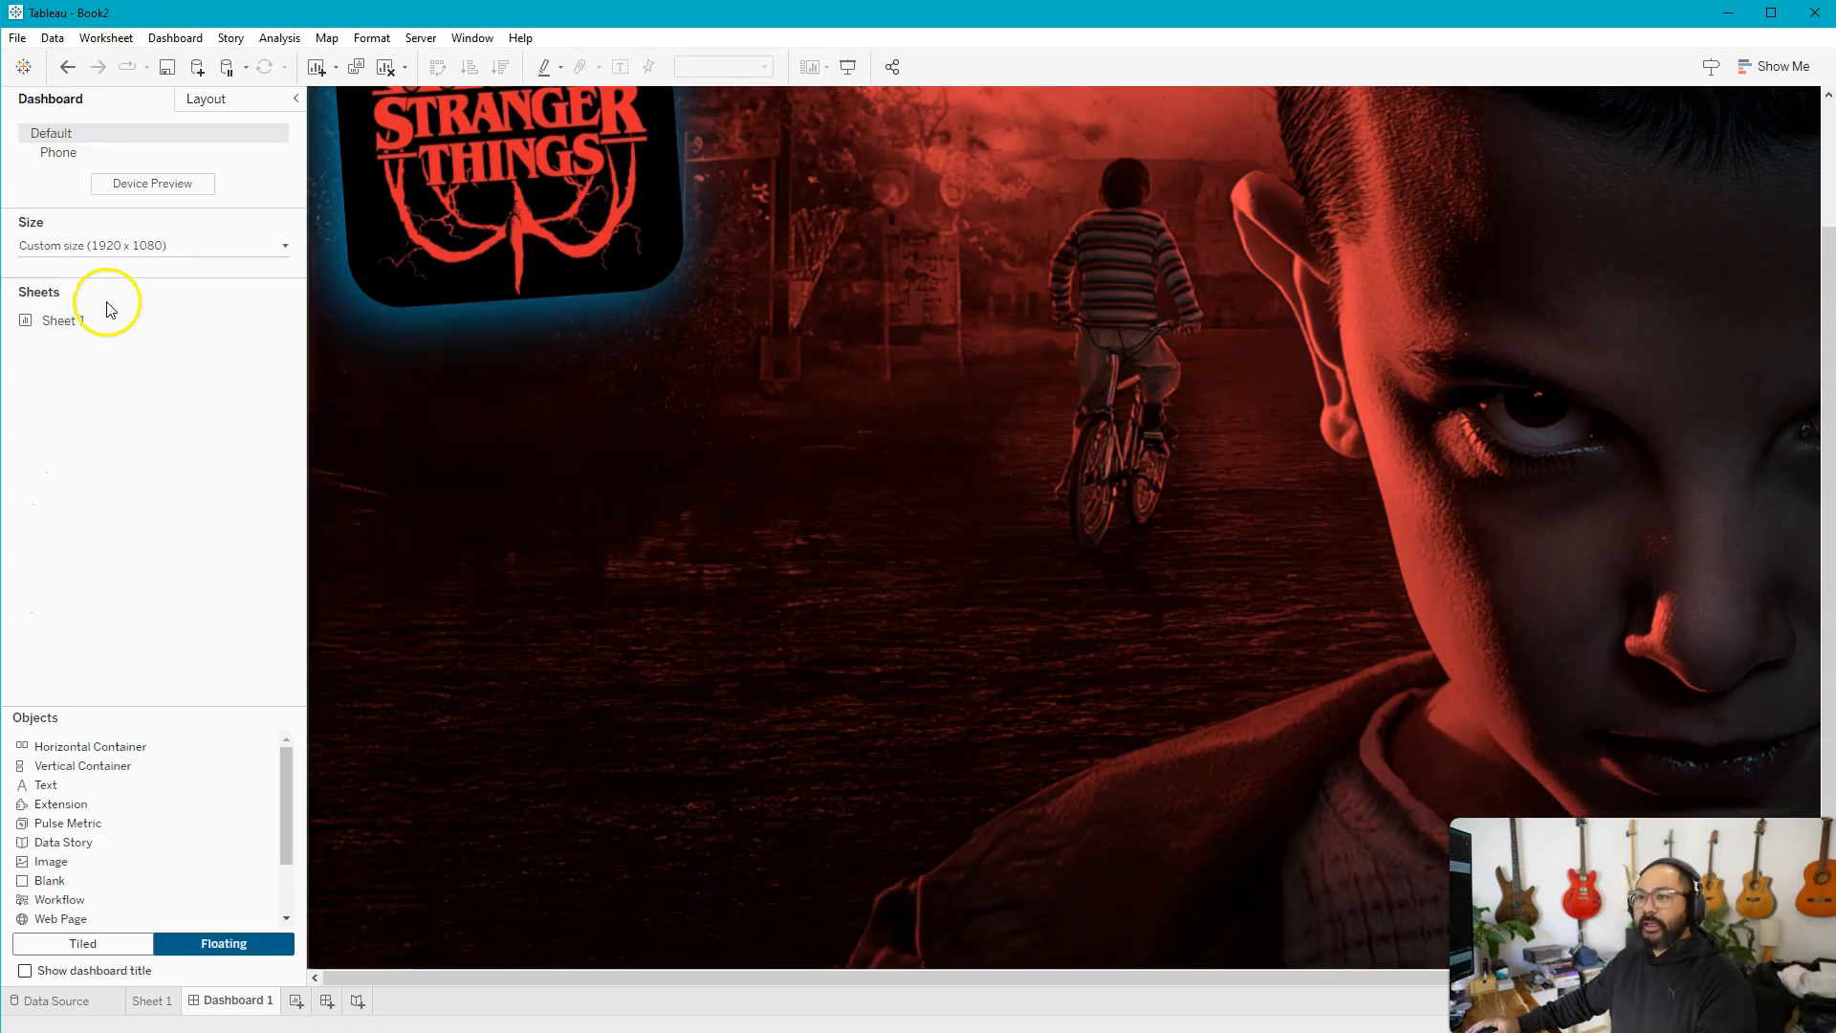
double_click(84, 323)
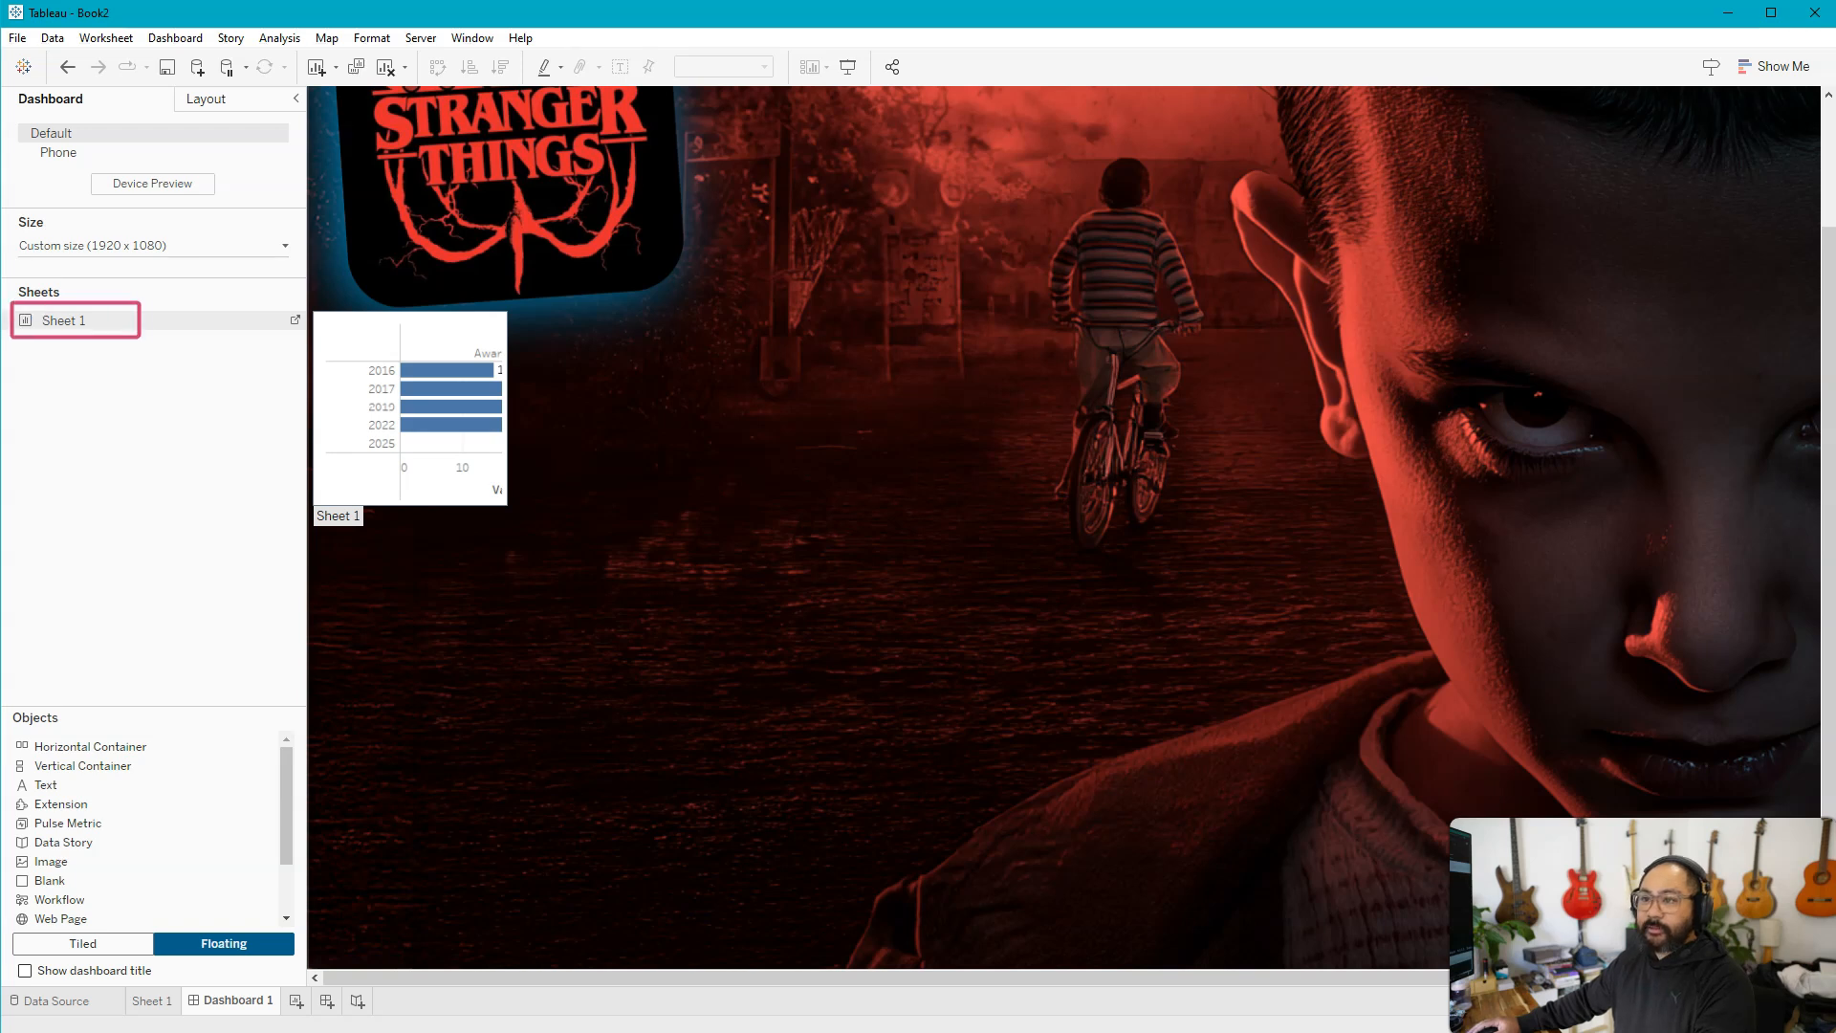
key("ctrl+z")
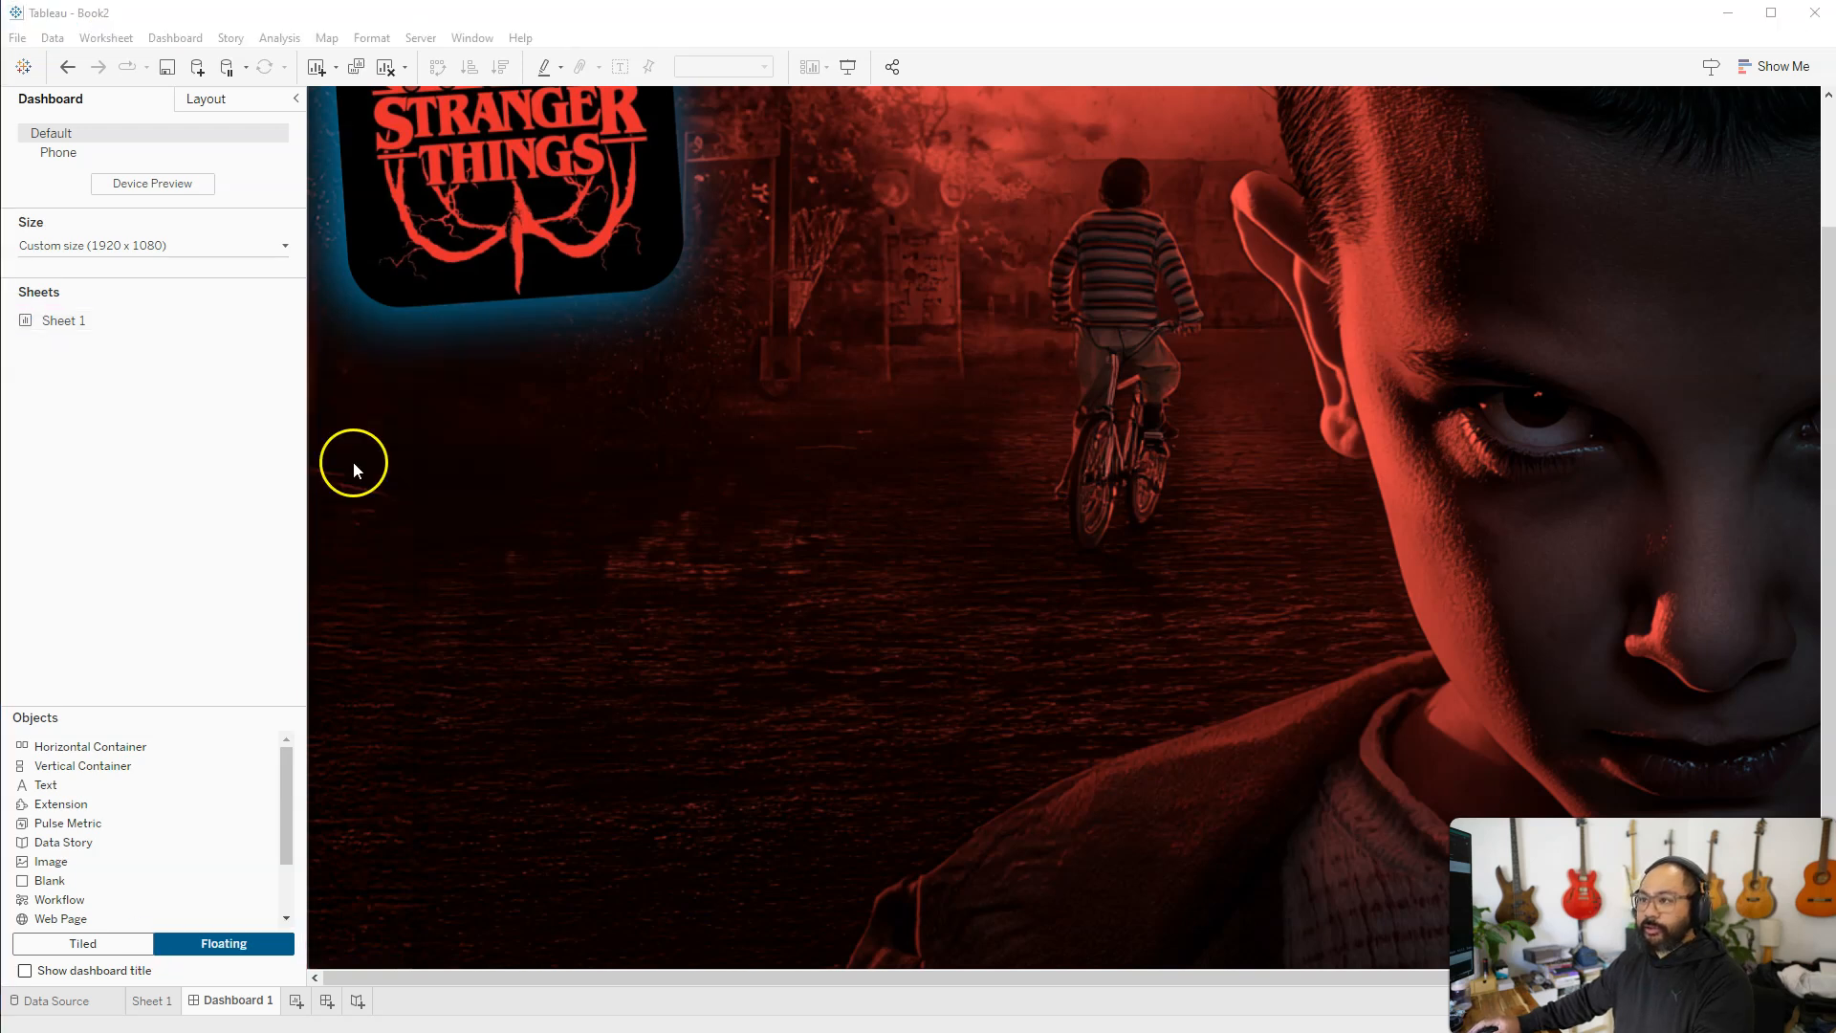
left_click_drag(49, 326, 330, 355)
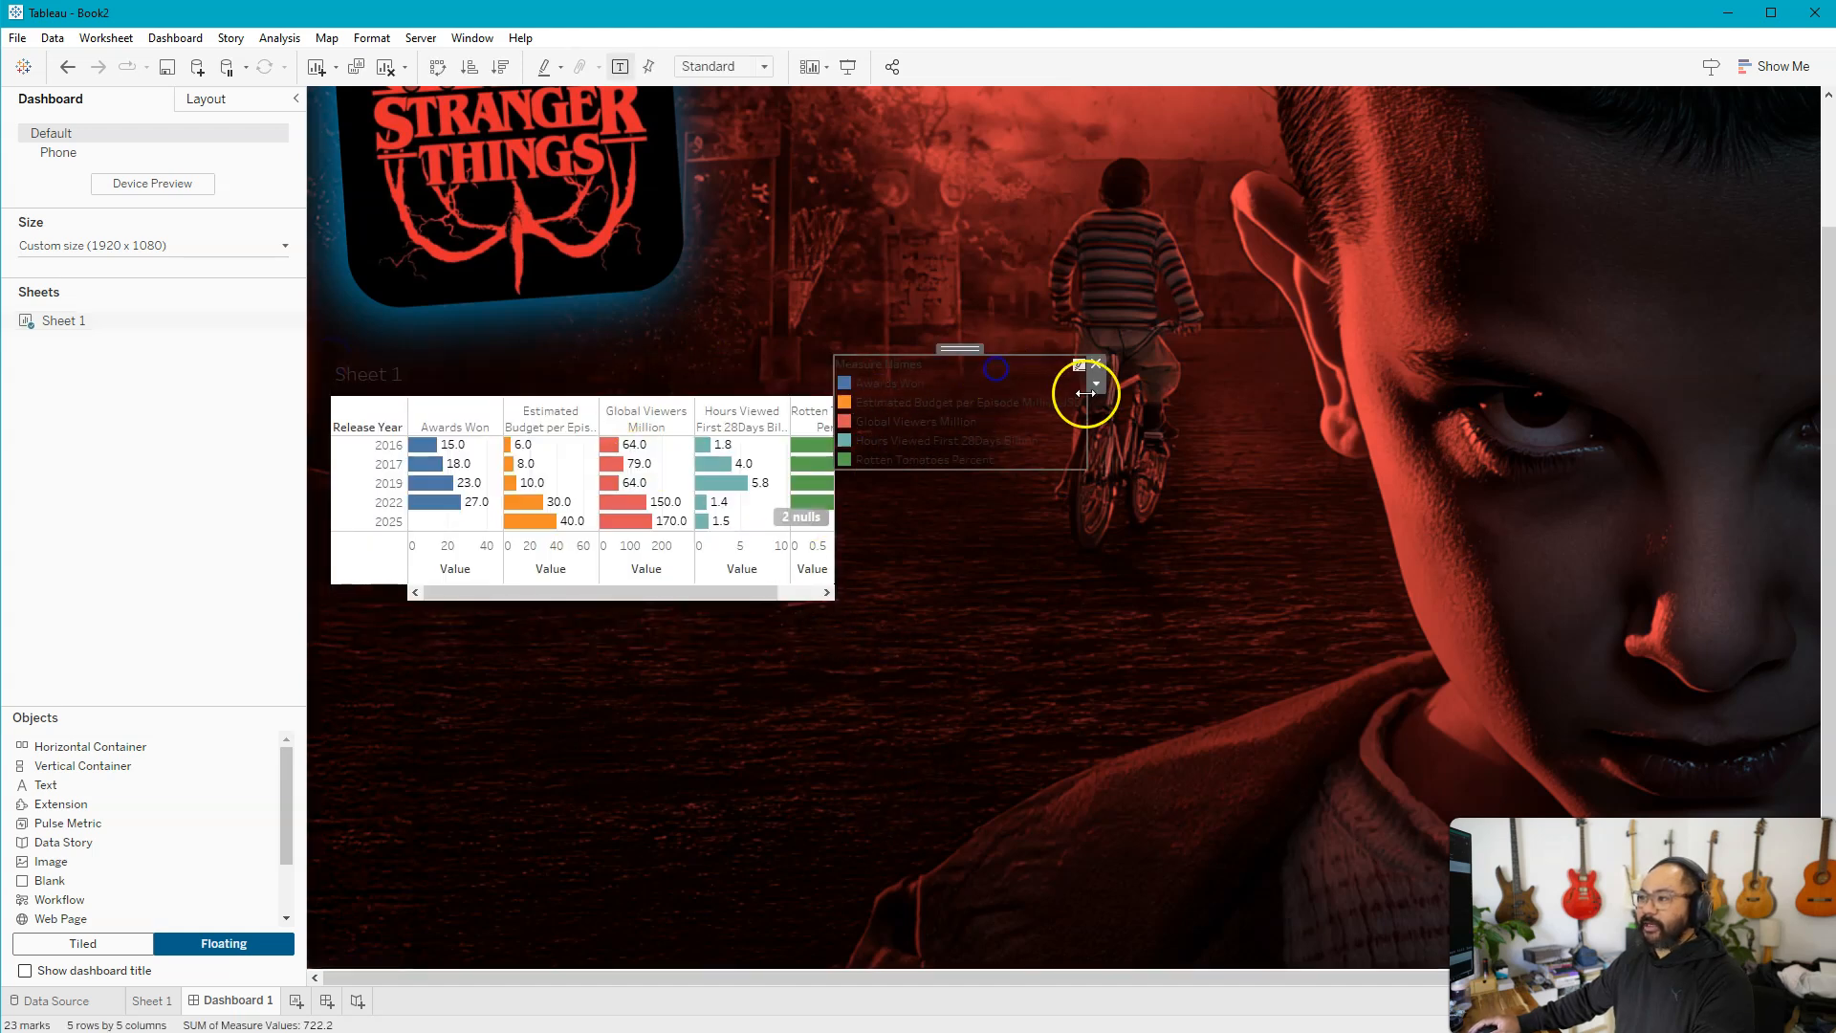
Move the floating Measure Names legend below the chart, near the dashboard's left edge
left_click_drag(970, 350, 524, 753)
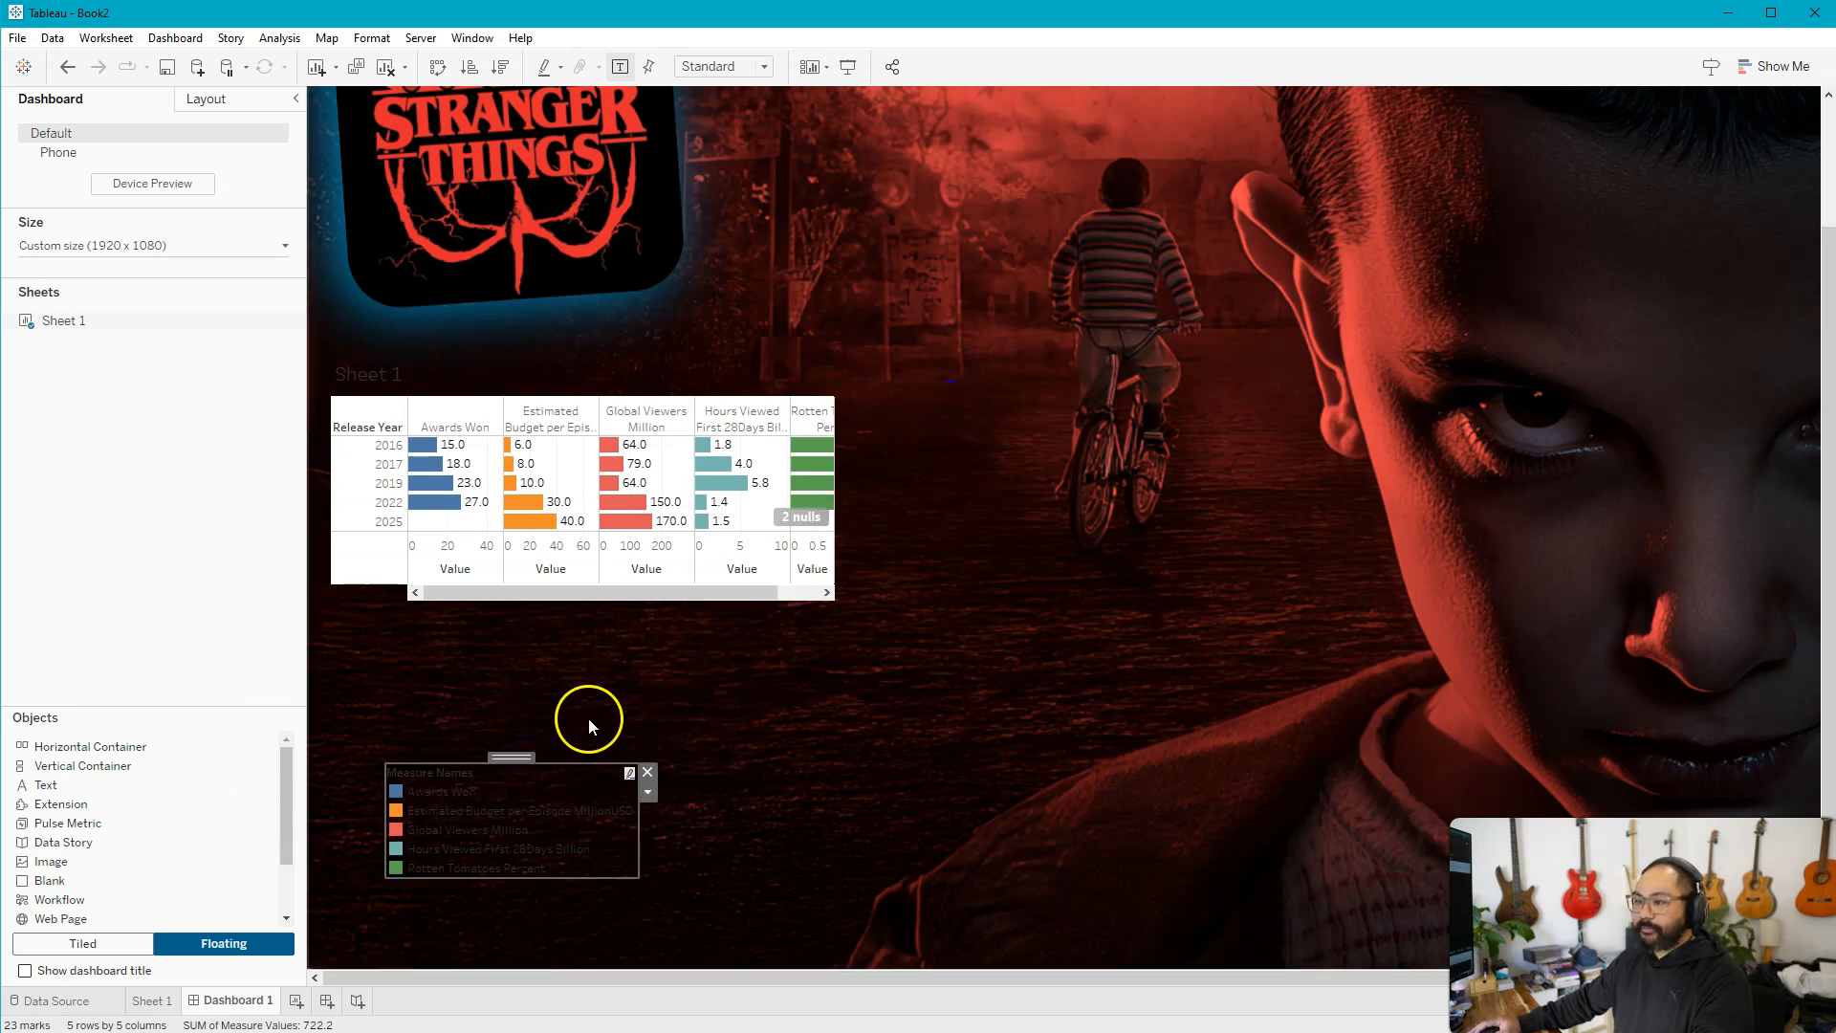
left_click_drag(524, 754, 460, 835)
left_click(687, 370)
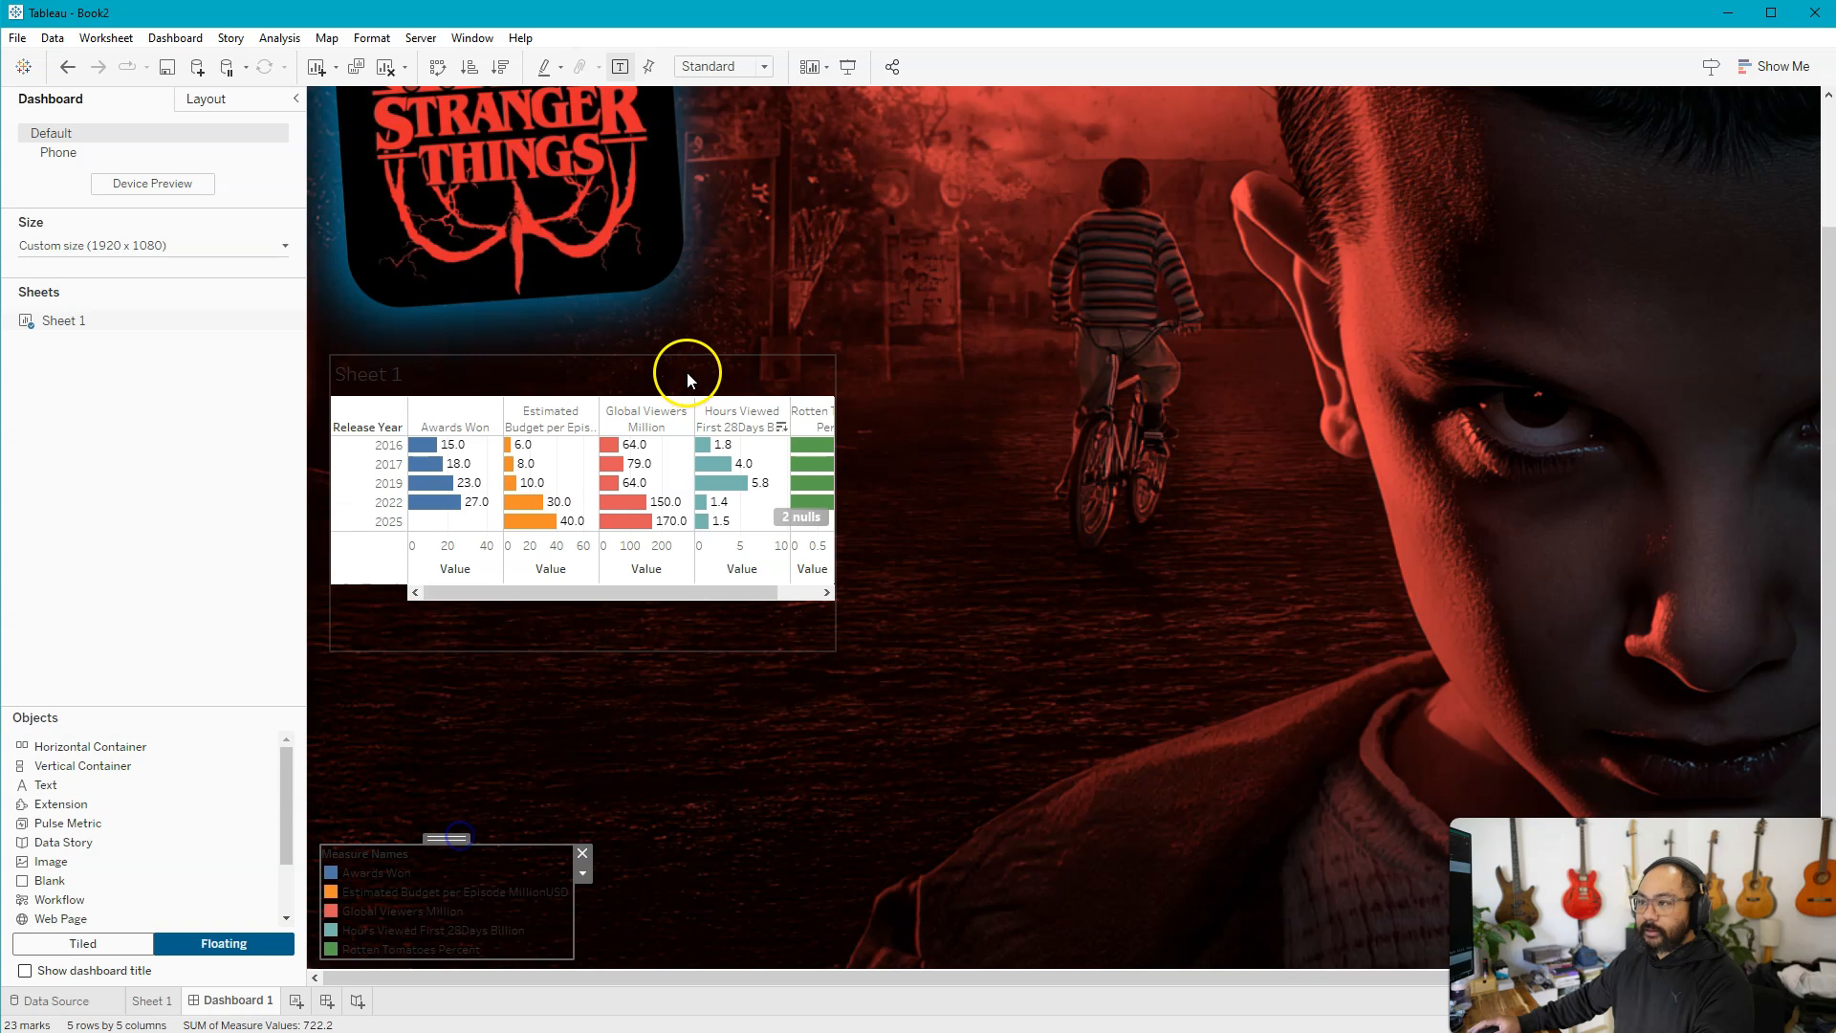
Enlarge the floating Sheet 1 chart until all five measure columns fit, extending it to near the face's edge
left_click_drag(835, 652, 1314, 794)
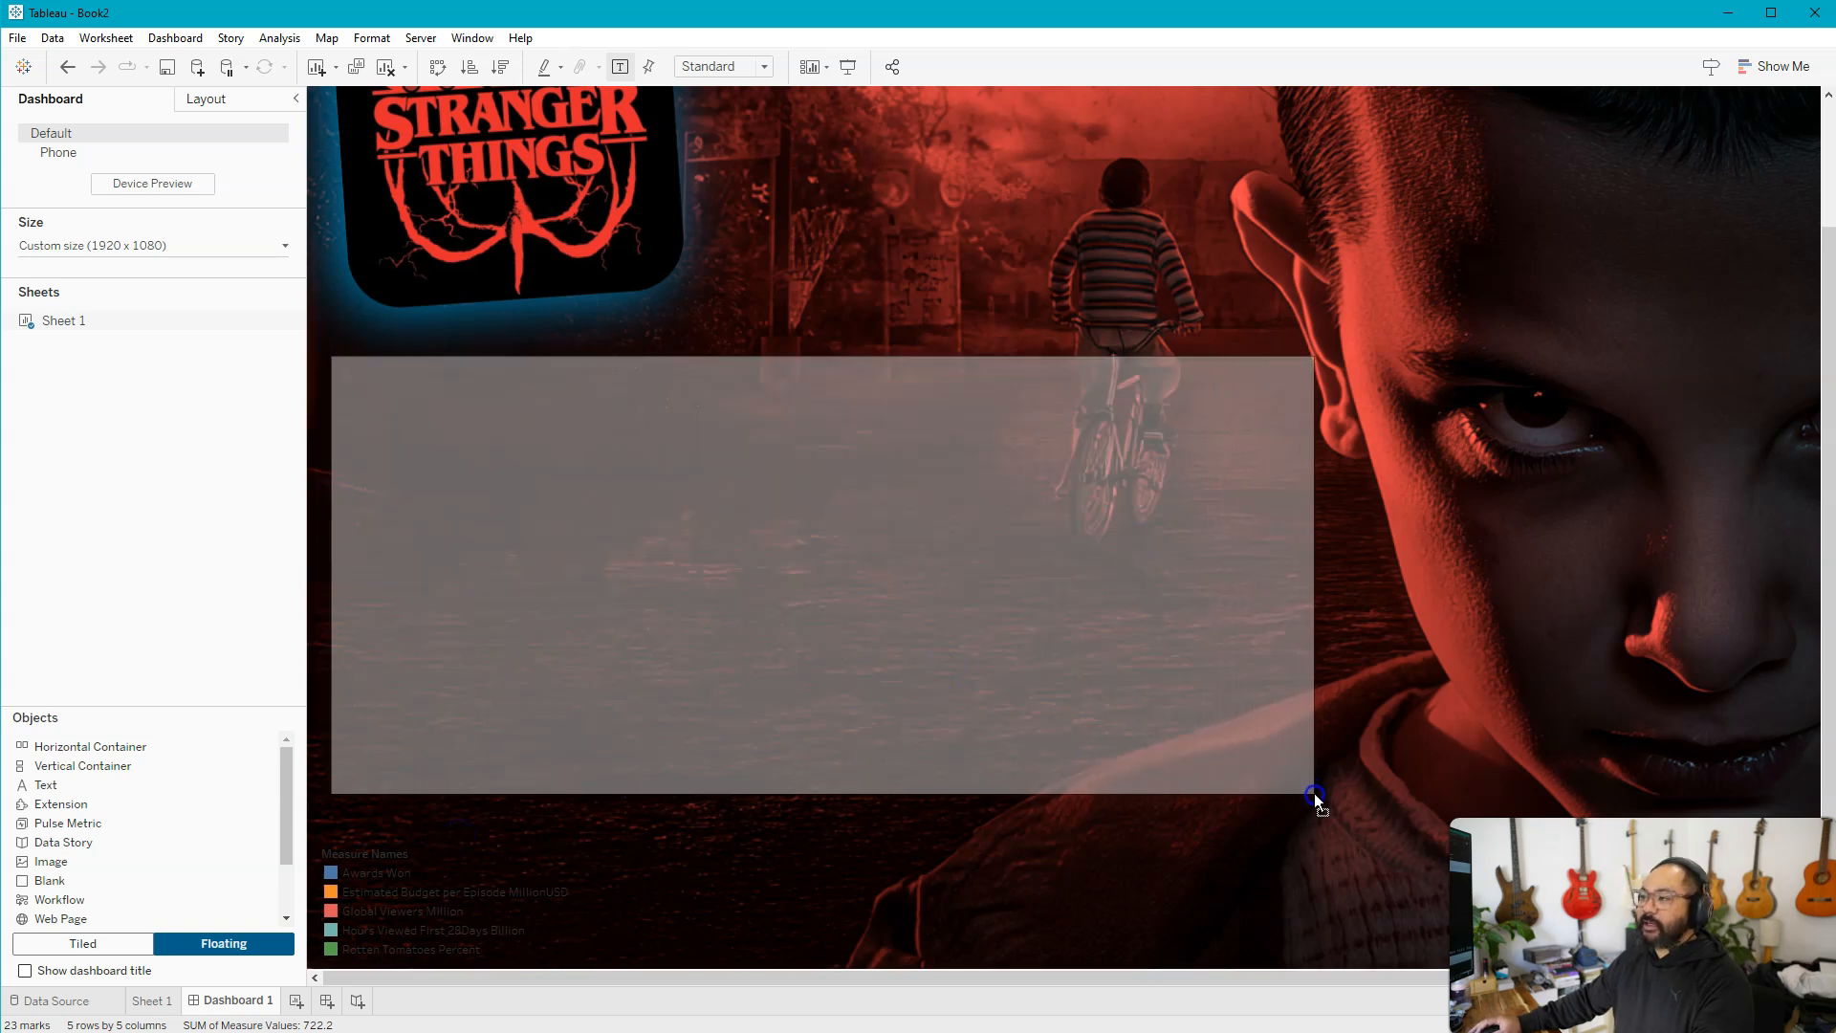
left_click(1438, 624)
left_click(973, 701)
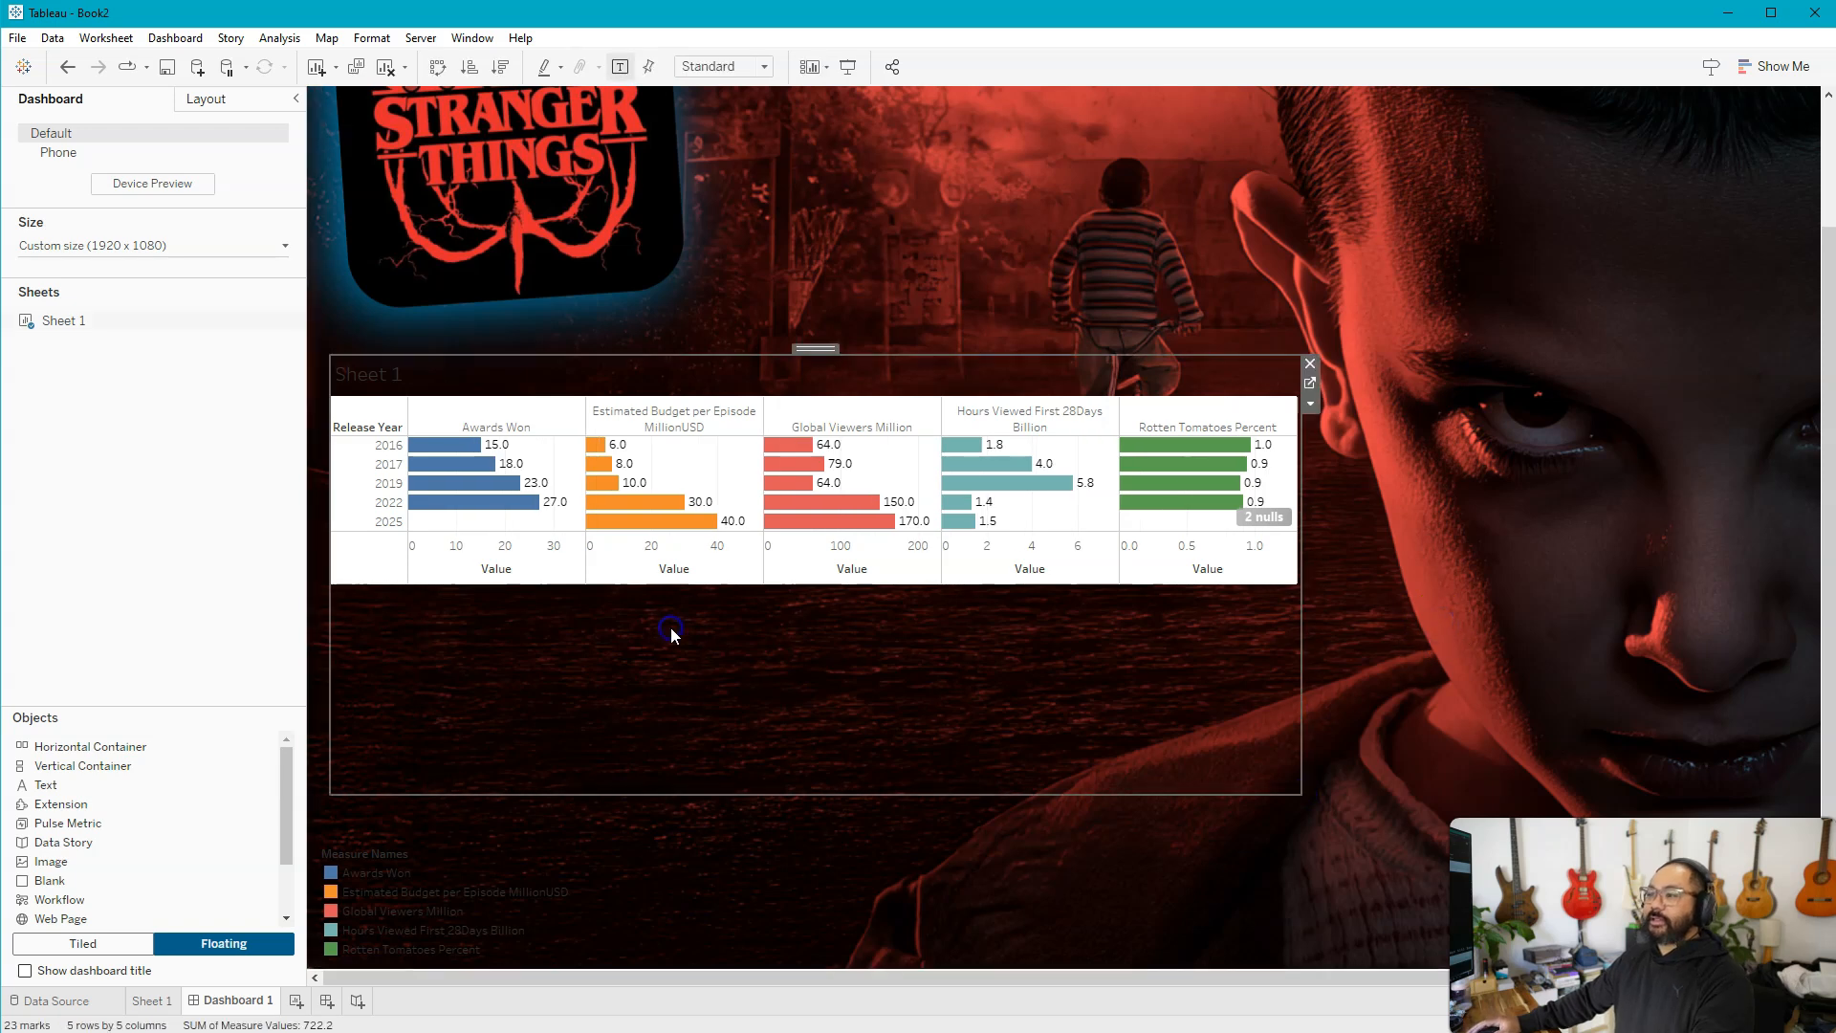
mouse_move(1136, 494)
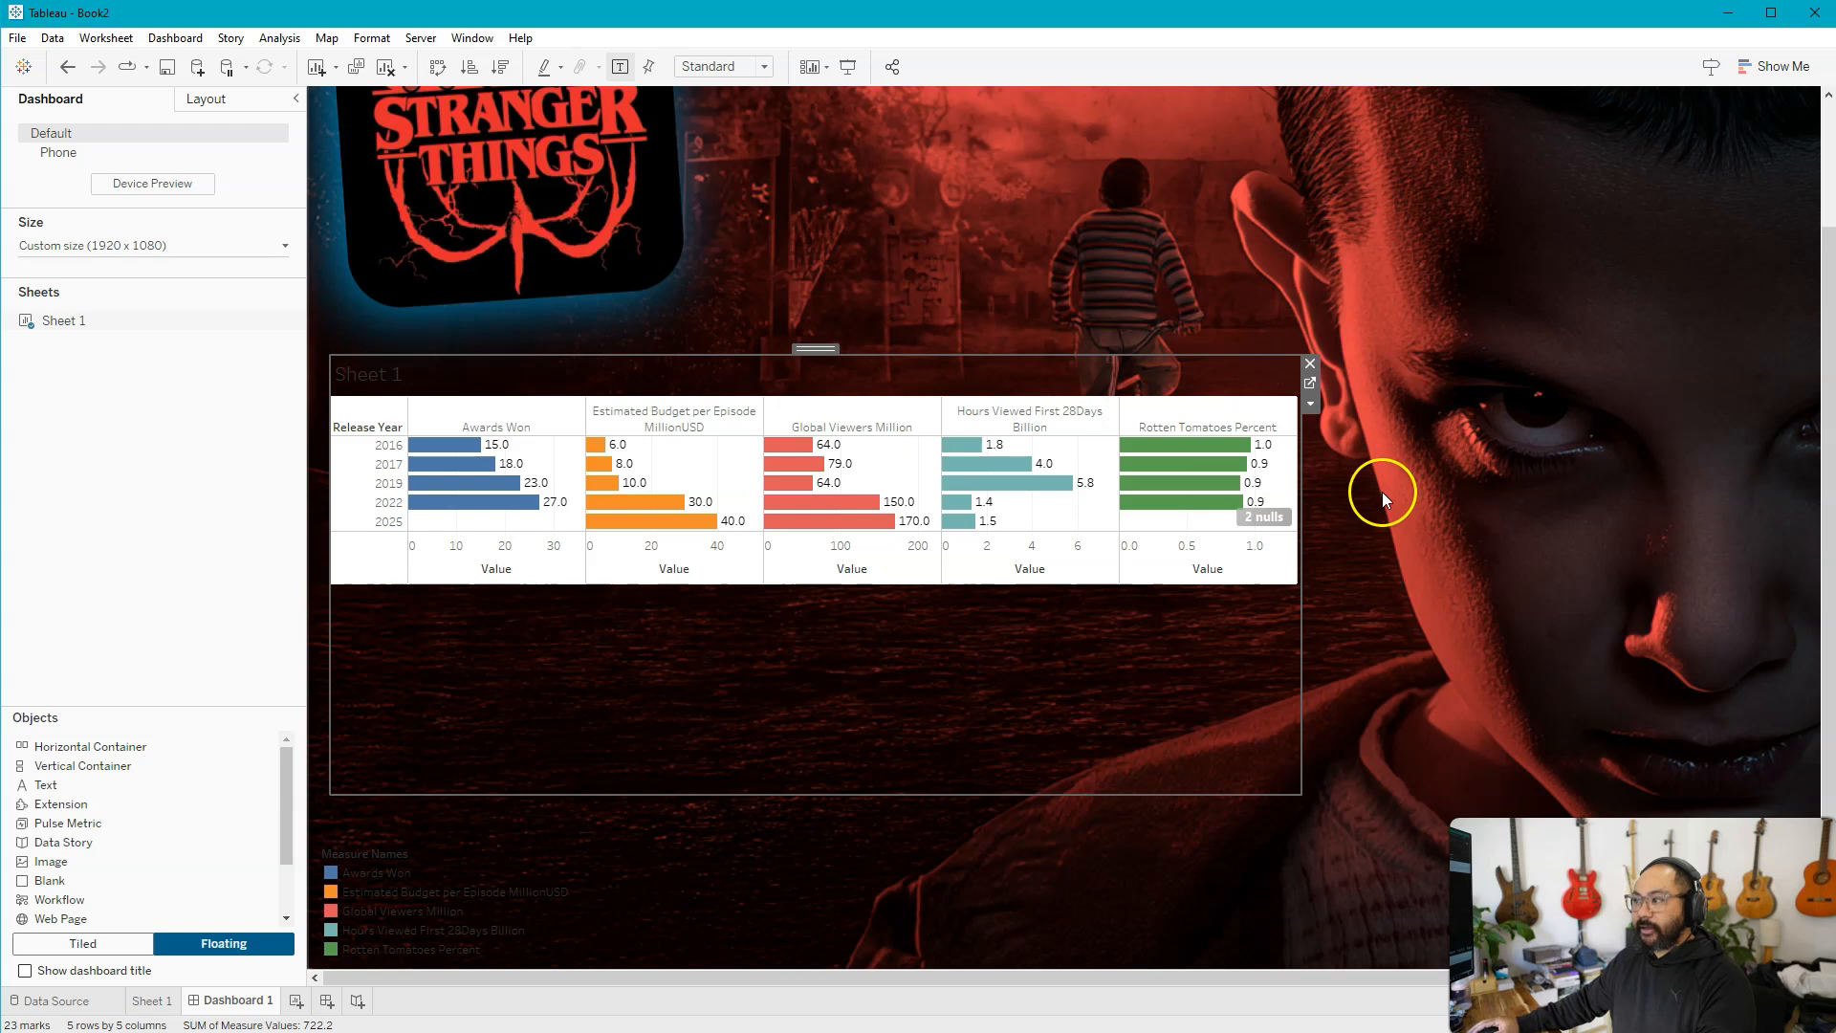
Add a floating text object over the face reading "12-Days Till Season 5"
left_click_drag(599, 975, 382, 1015)
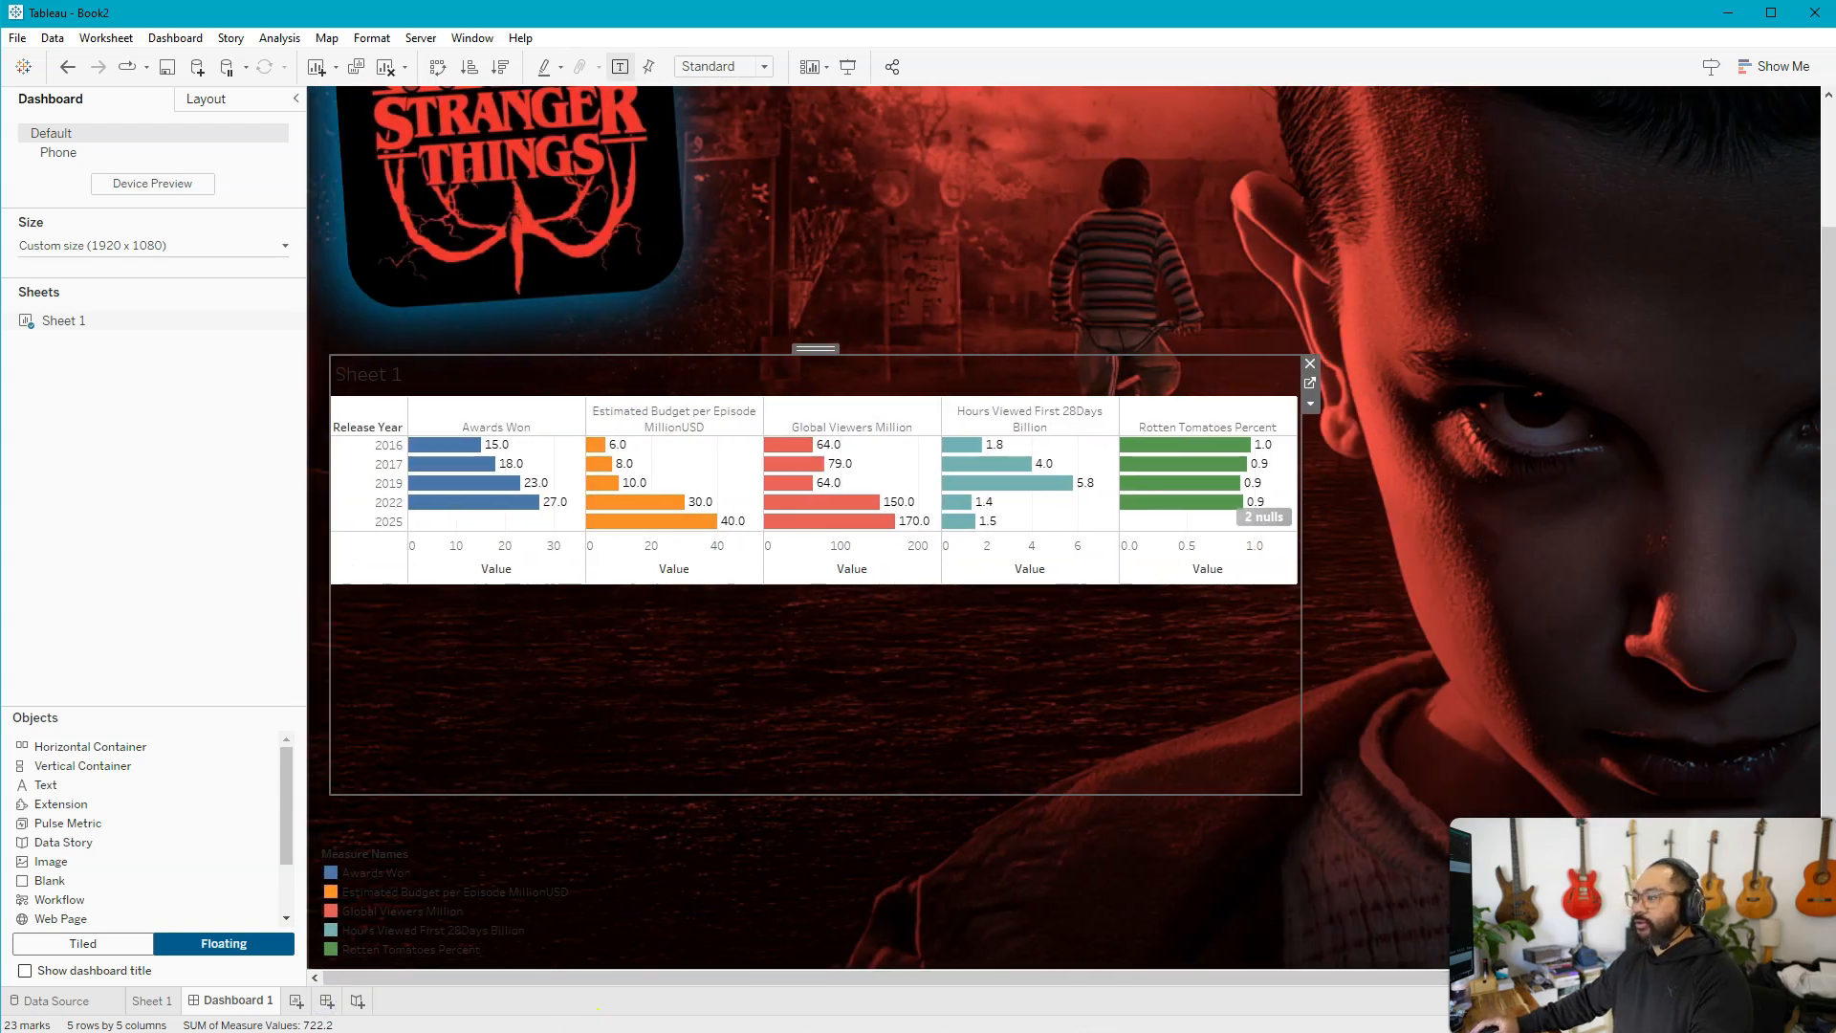
left_click_drag(885, 974, 1316, 982)
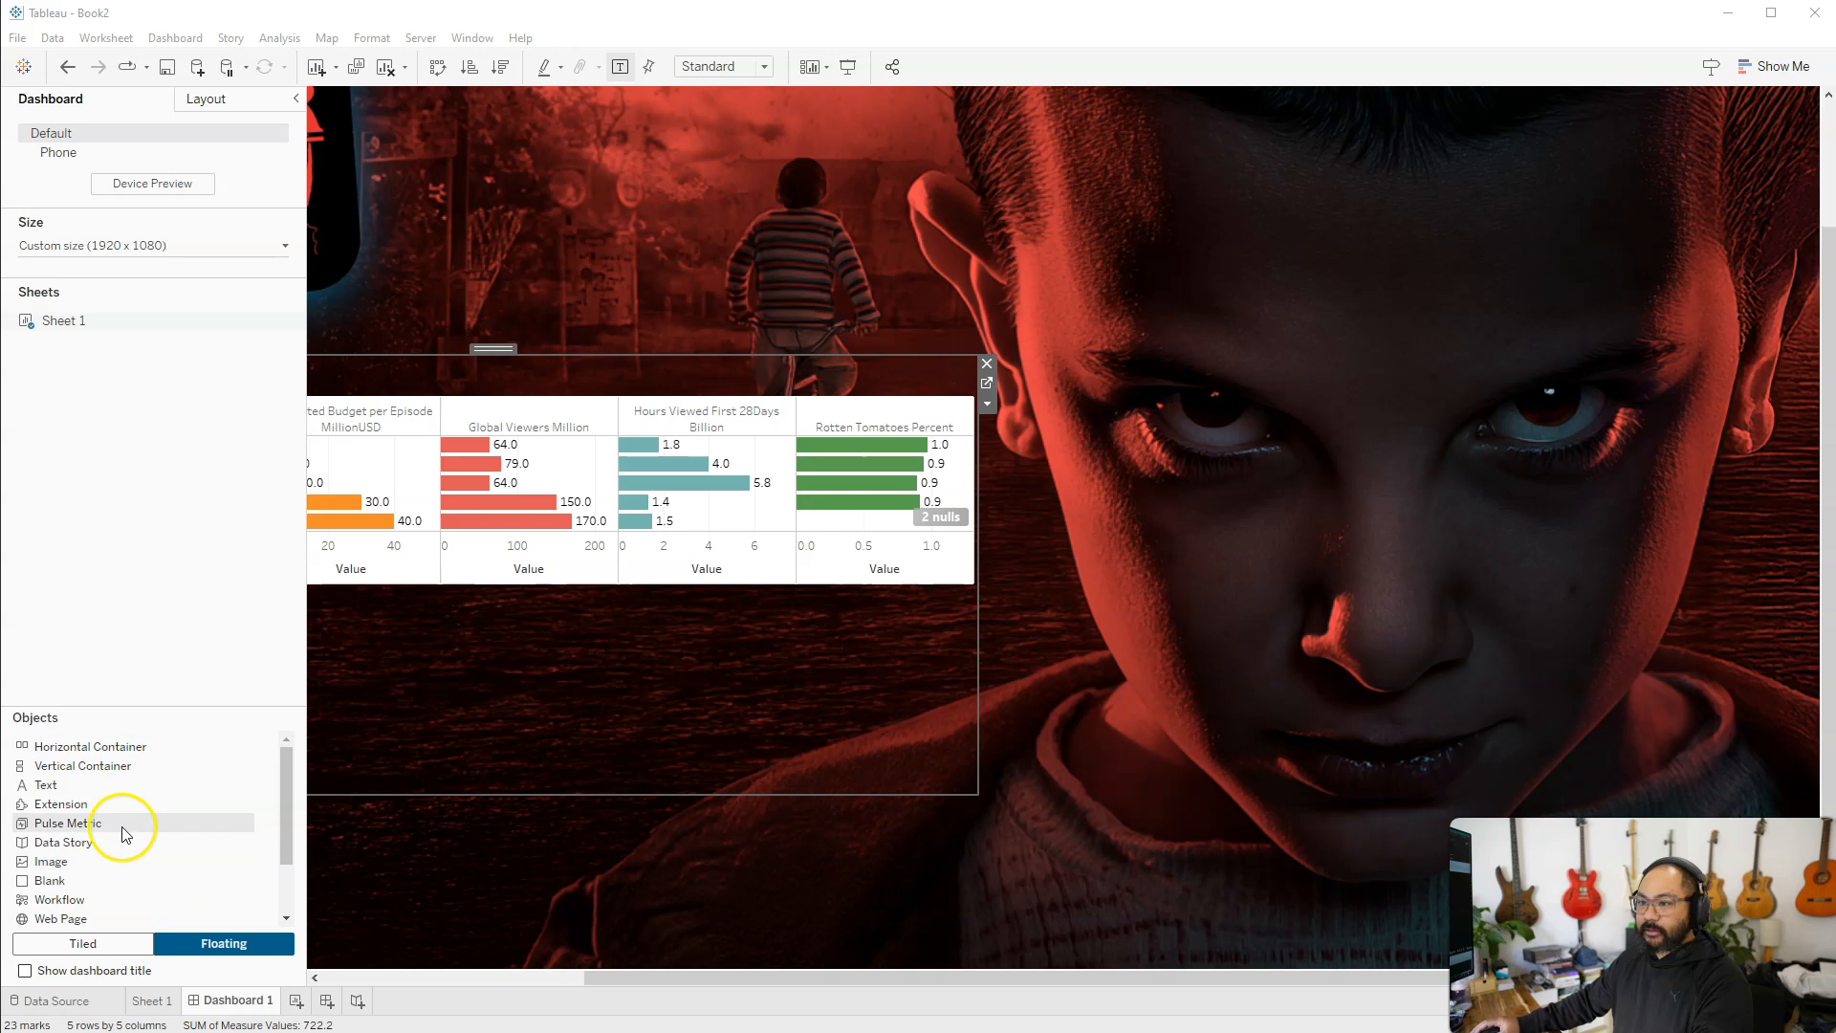
left_click_drag(45, 784, 1222, 510)
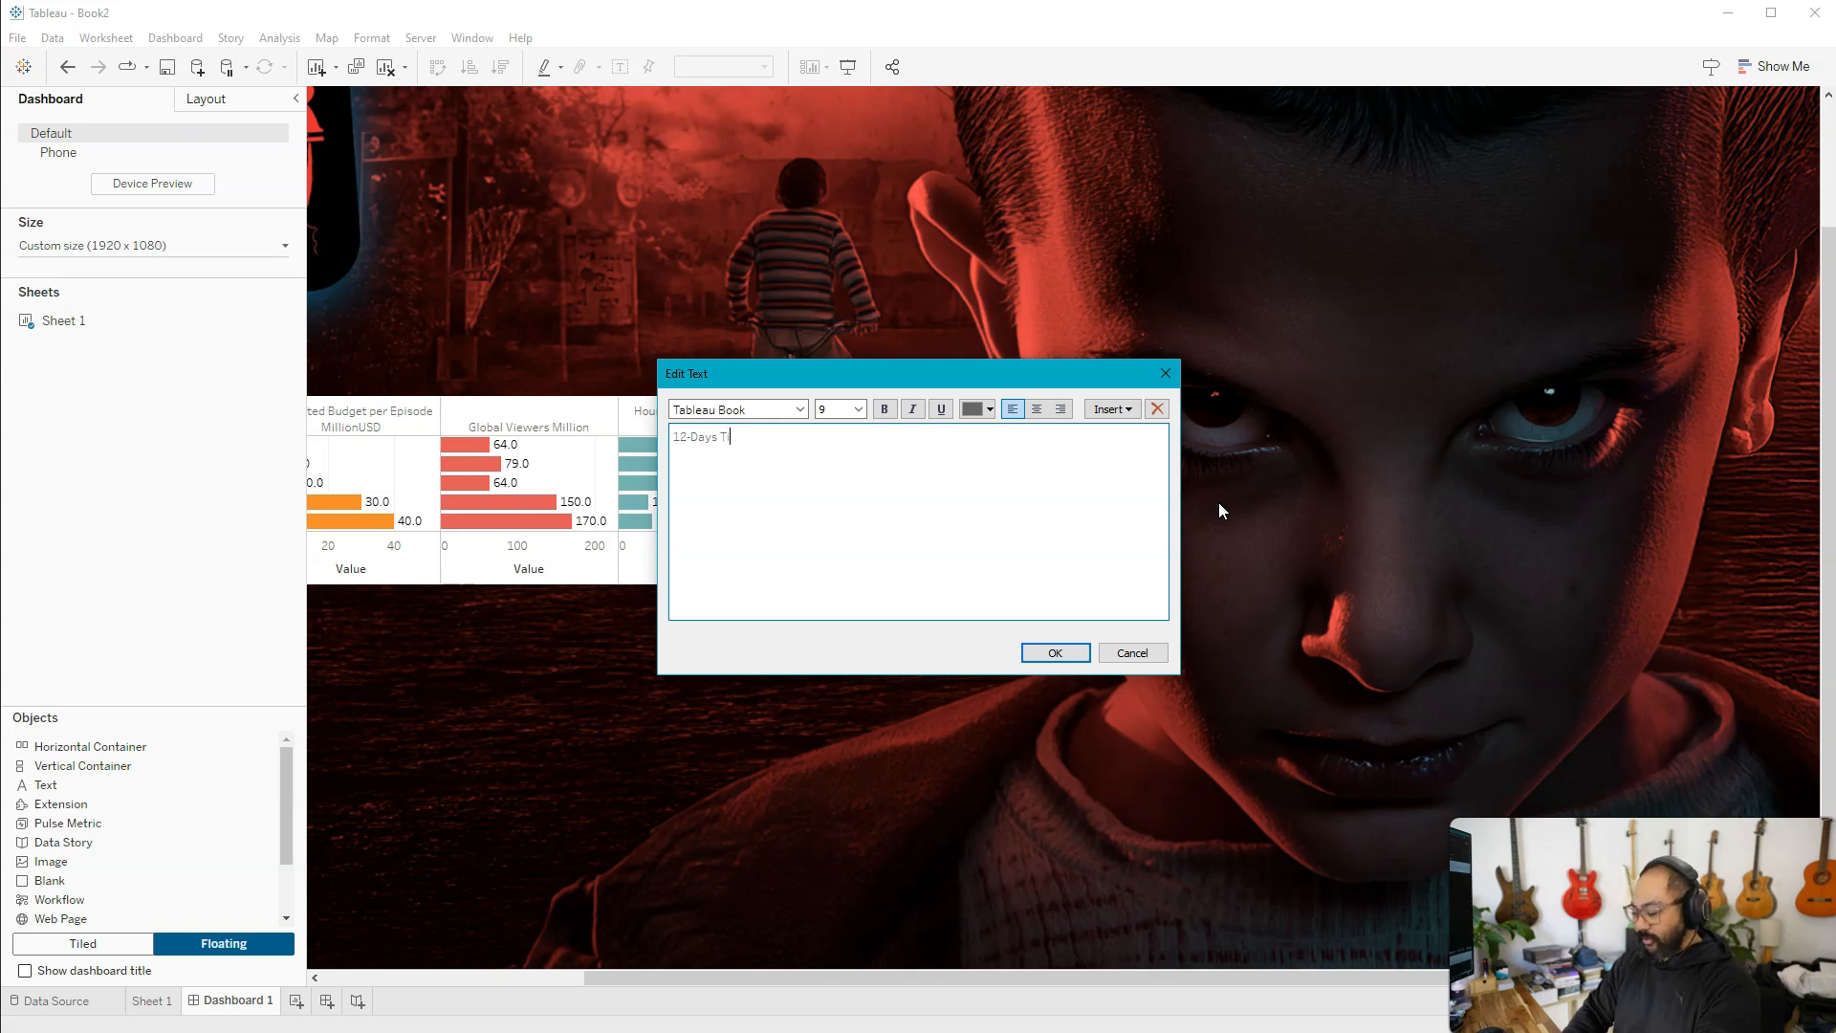
type("12-Days Till Season 5")
key("ctrl+a")
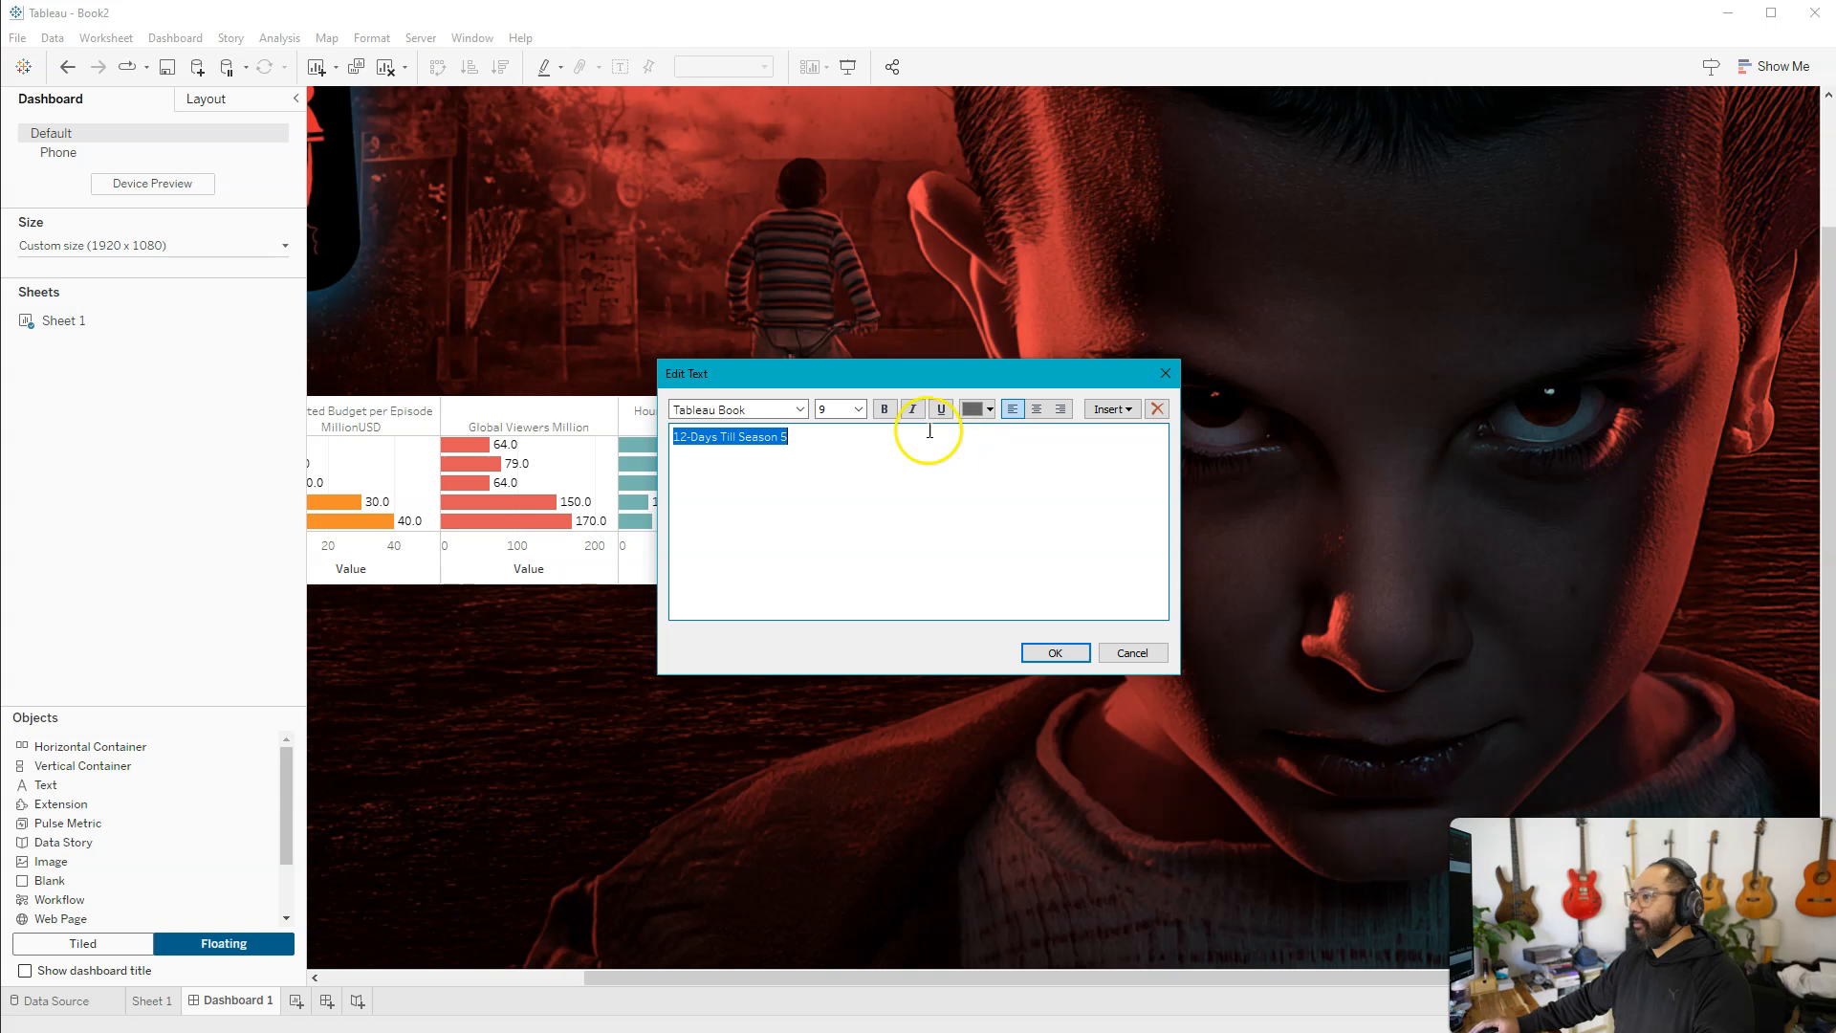
Format the countdown text in white at size 36, then move it below the face and enlarge its box
left_click(858, 408)
left_click(835, 597)
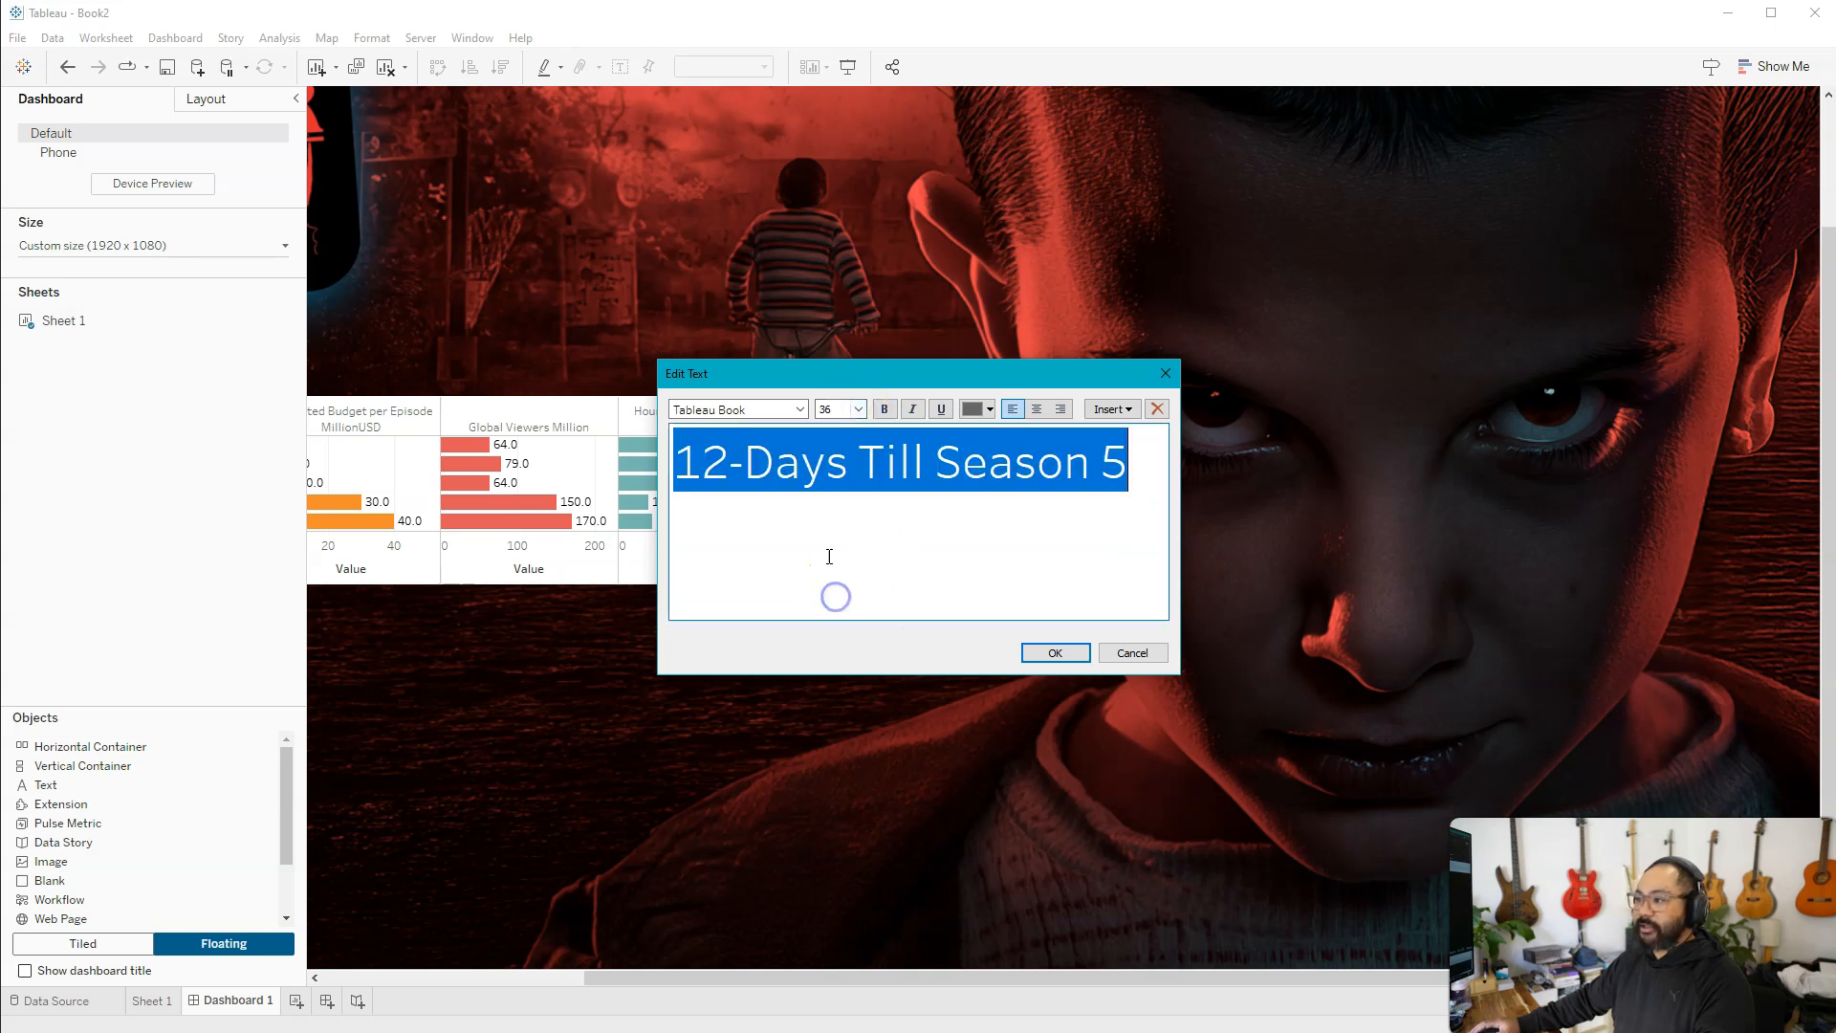
left_click(983, 411)
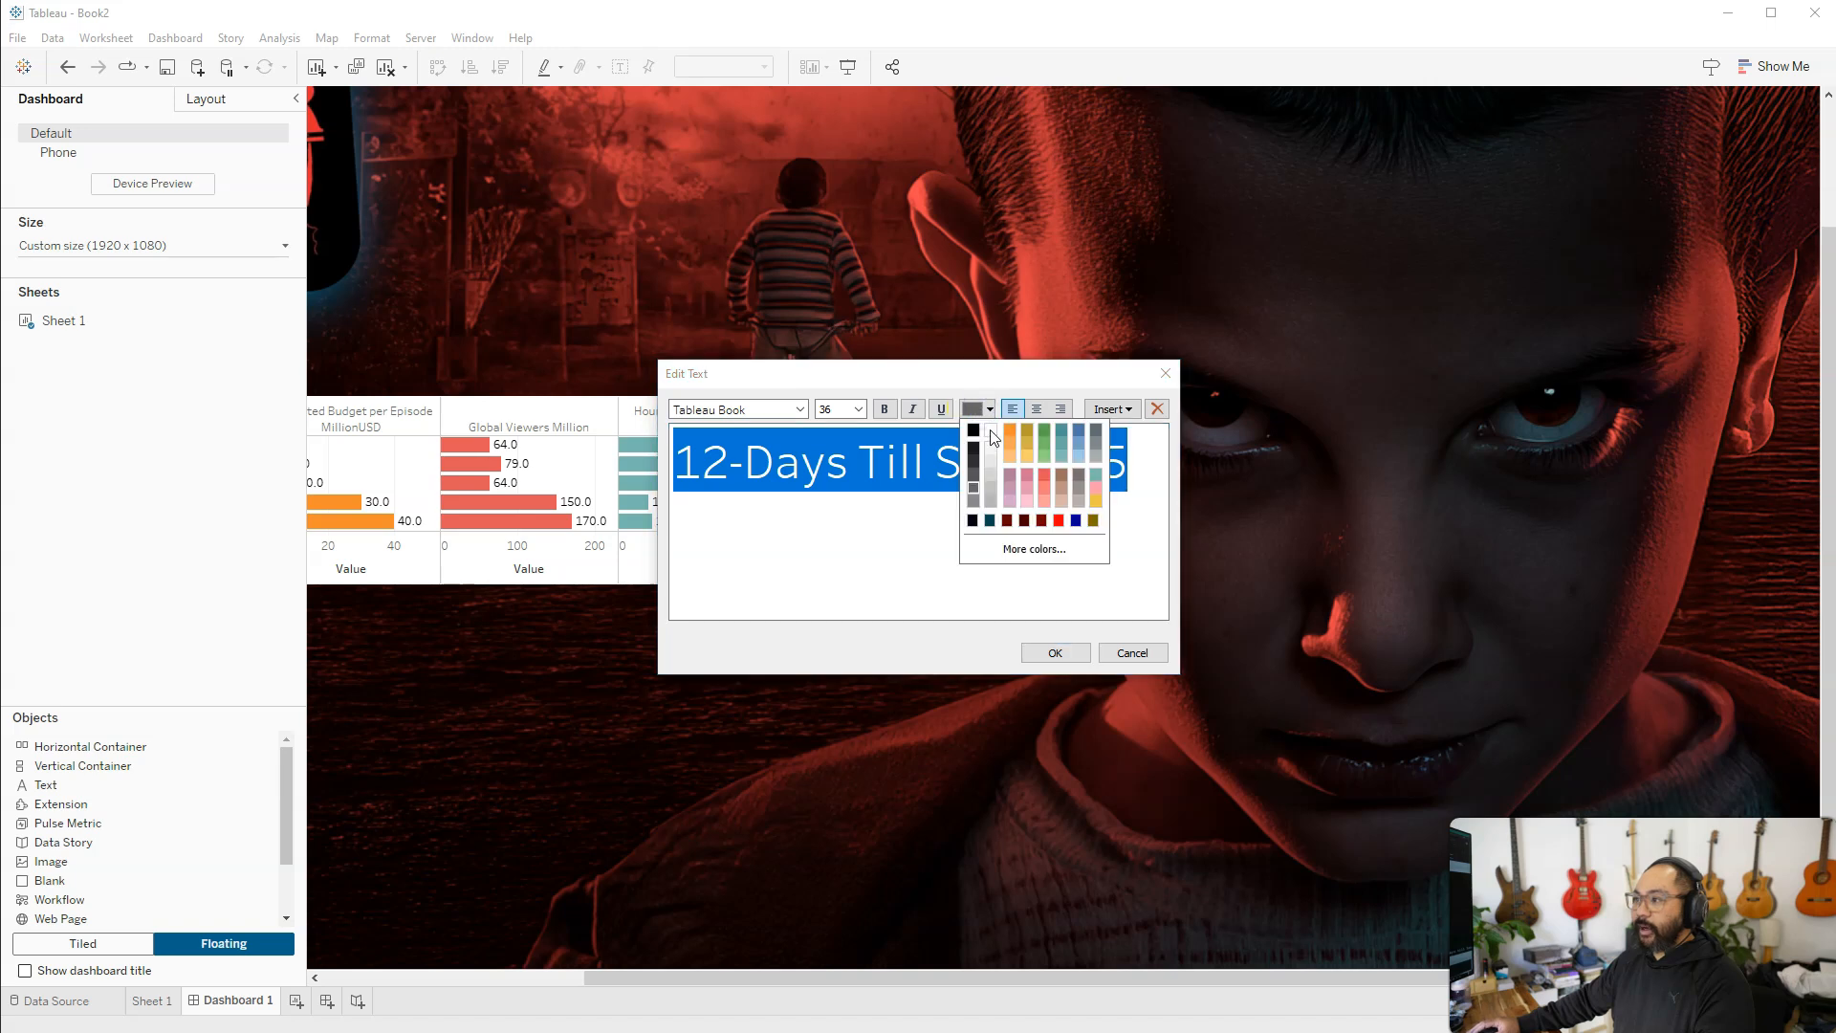
left_click(990, 433)
left_click(1009, 553)
left_click(1071, 654)
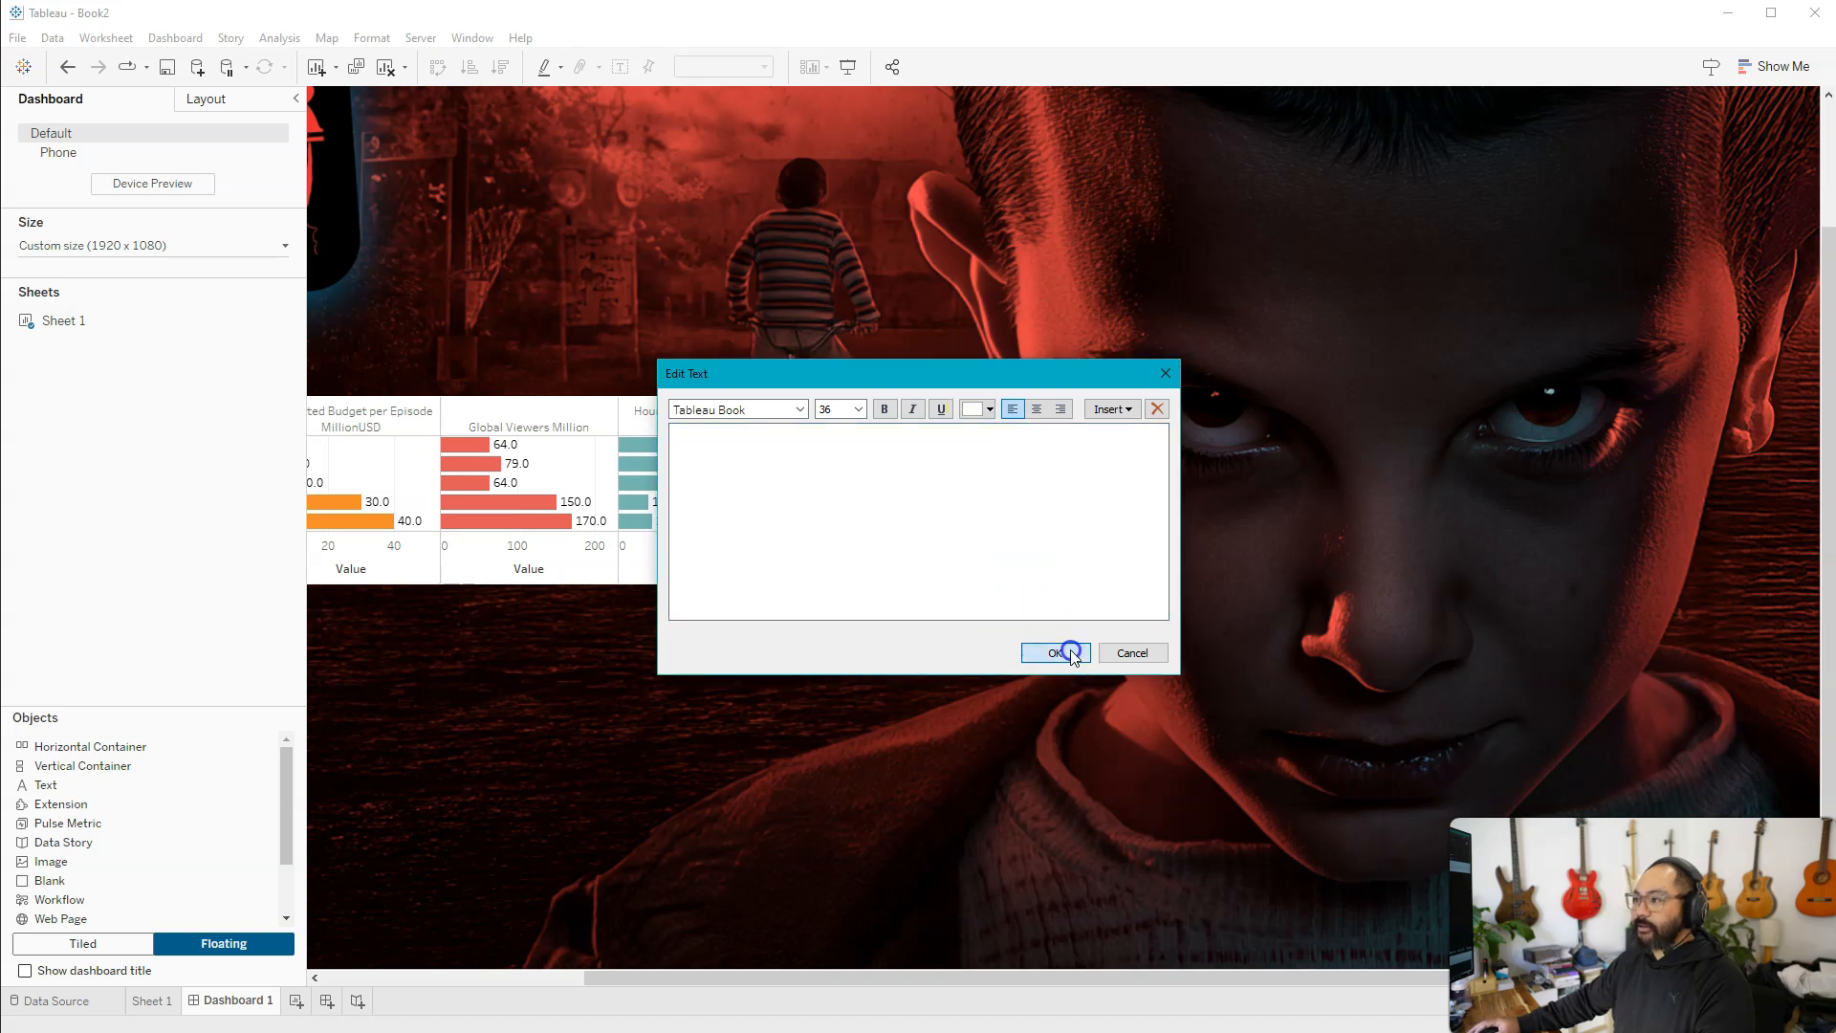
left_click_drag(1463, 489, 1583, 888)
left_click_drag(1336, 897, 1174, 830)
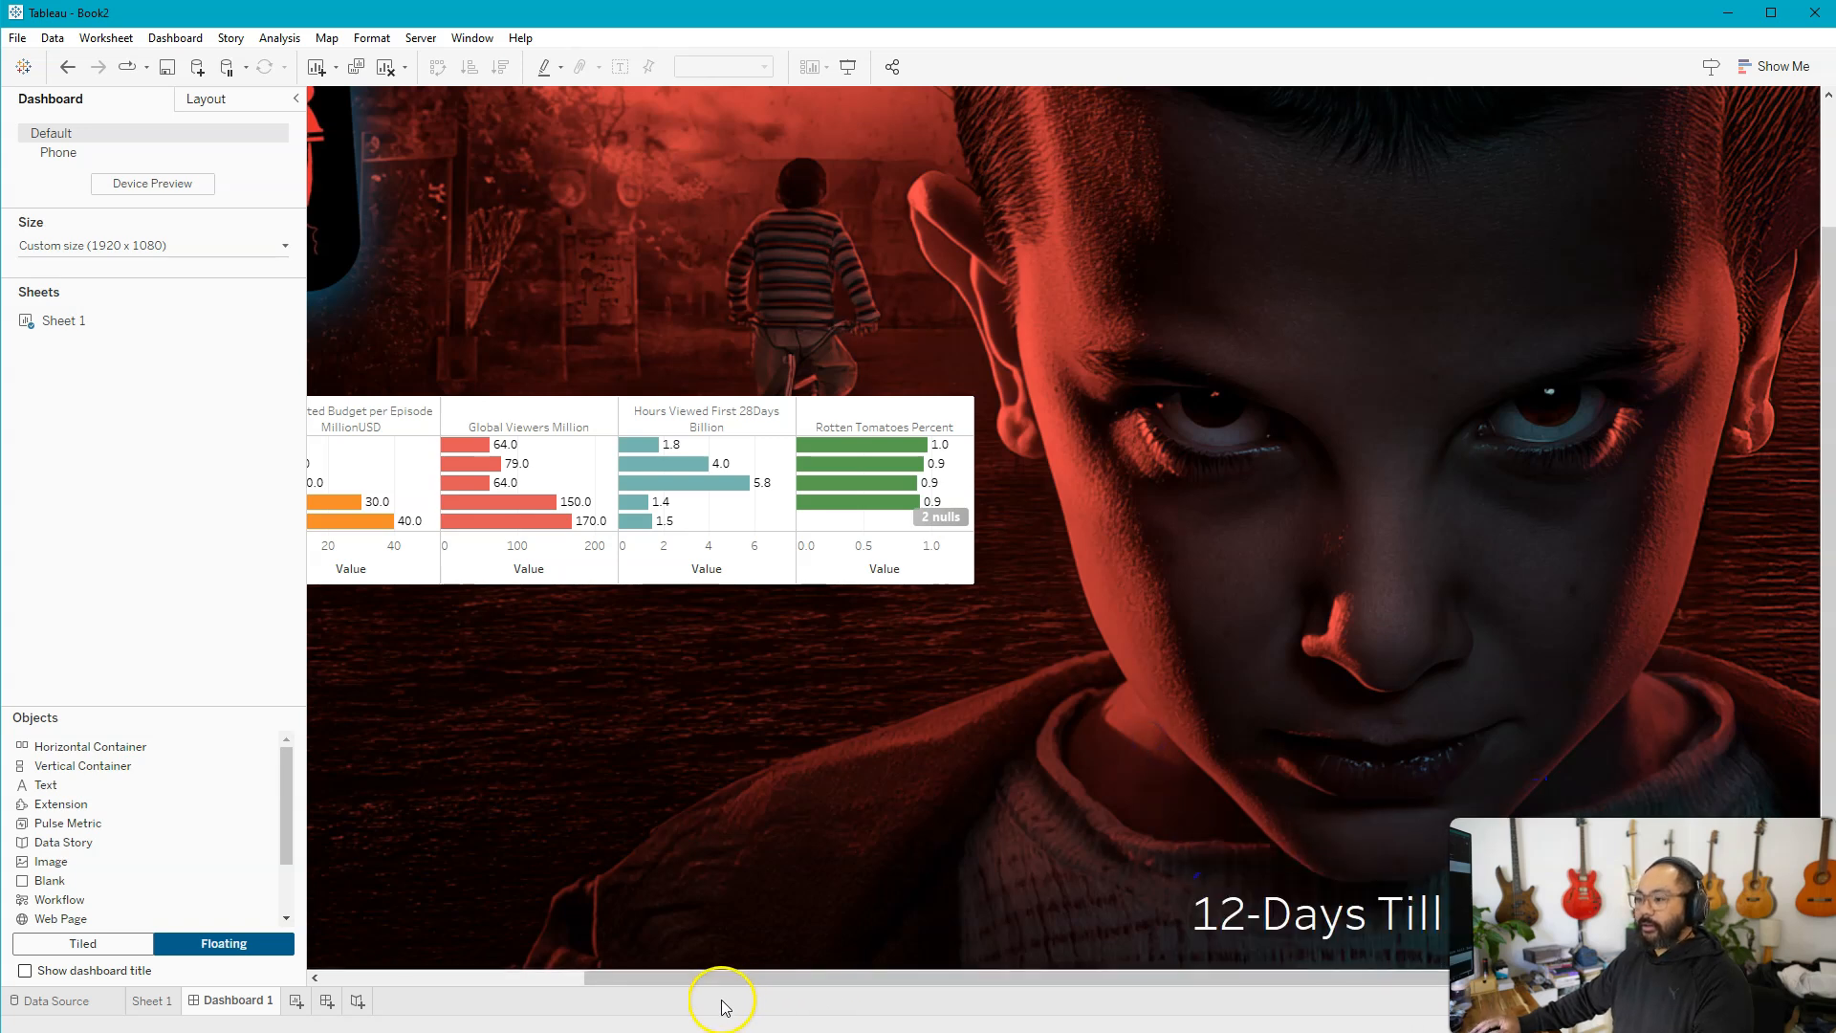
Set the floating Sheet 1 chart's fit to Entire View so the bars fill its frame
left_click_drag(704, 977, 440, 977)
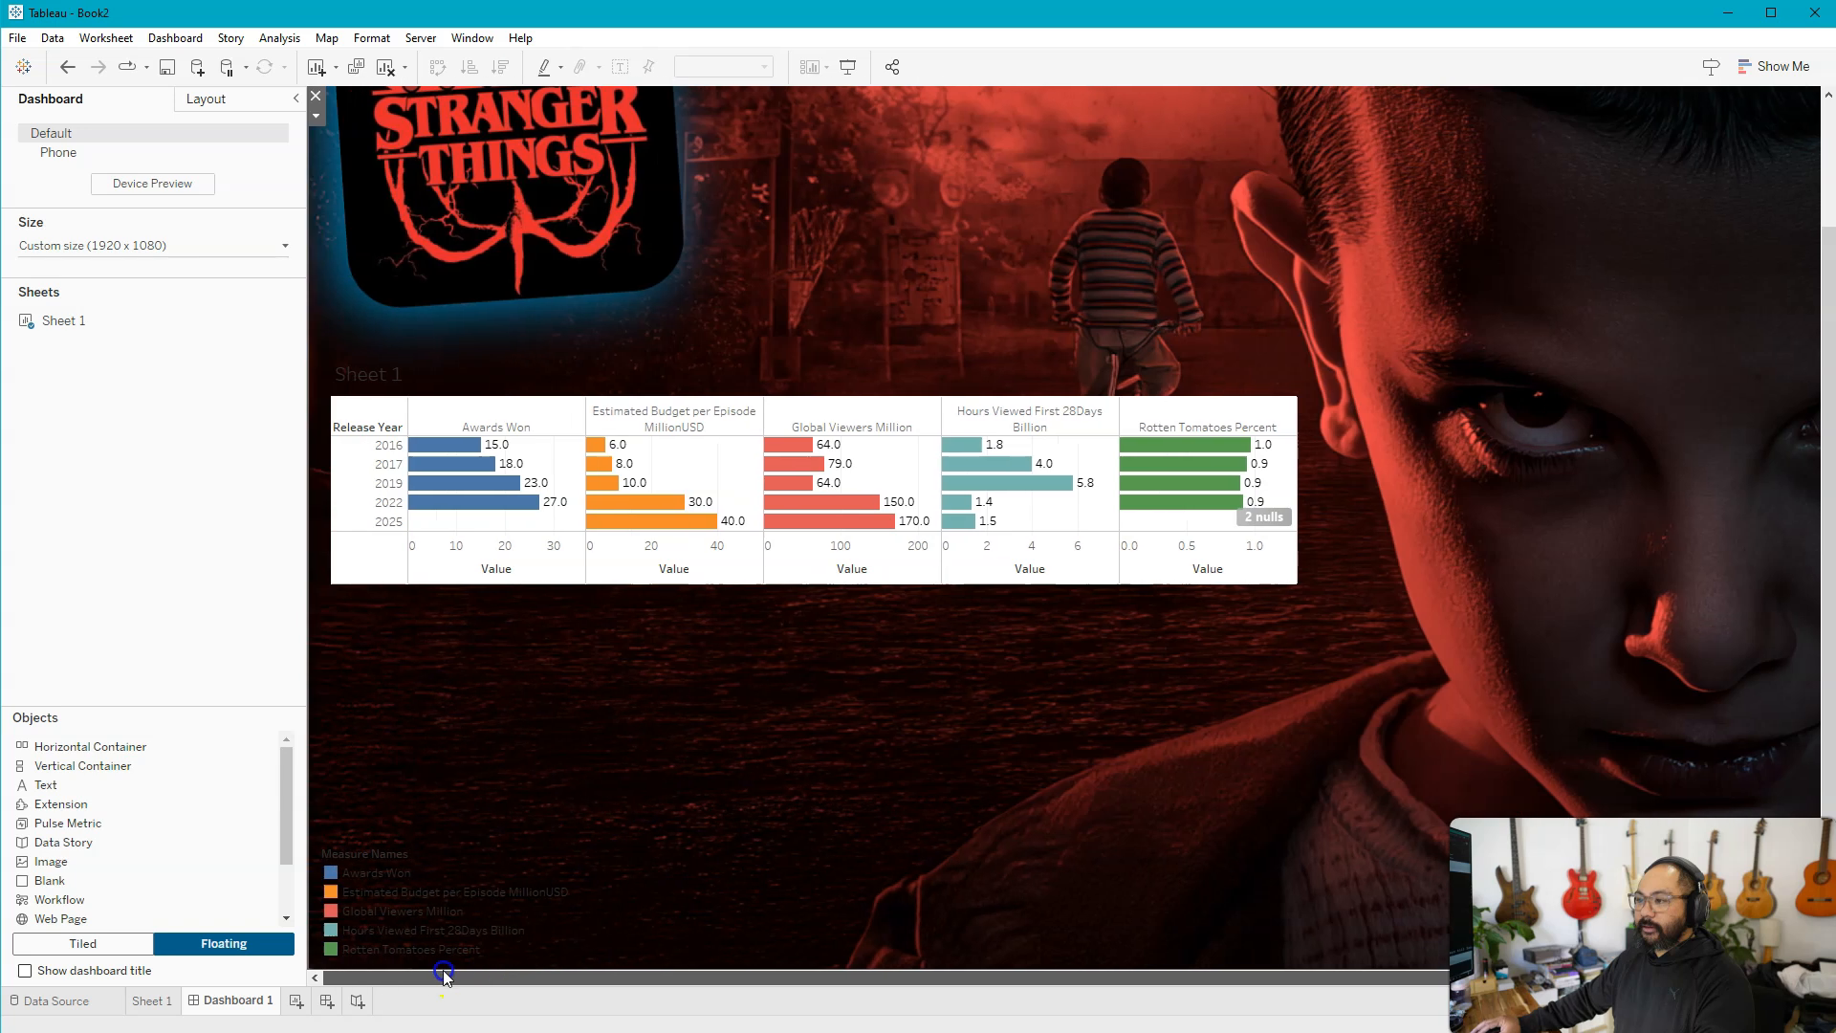
left_click(486, 867)
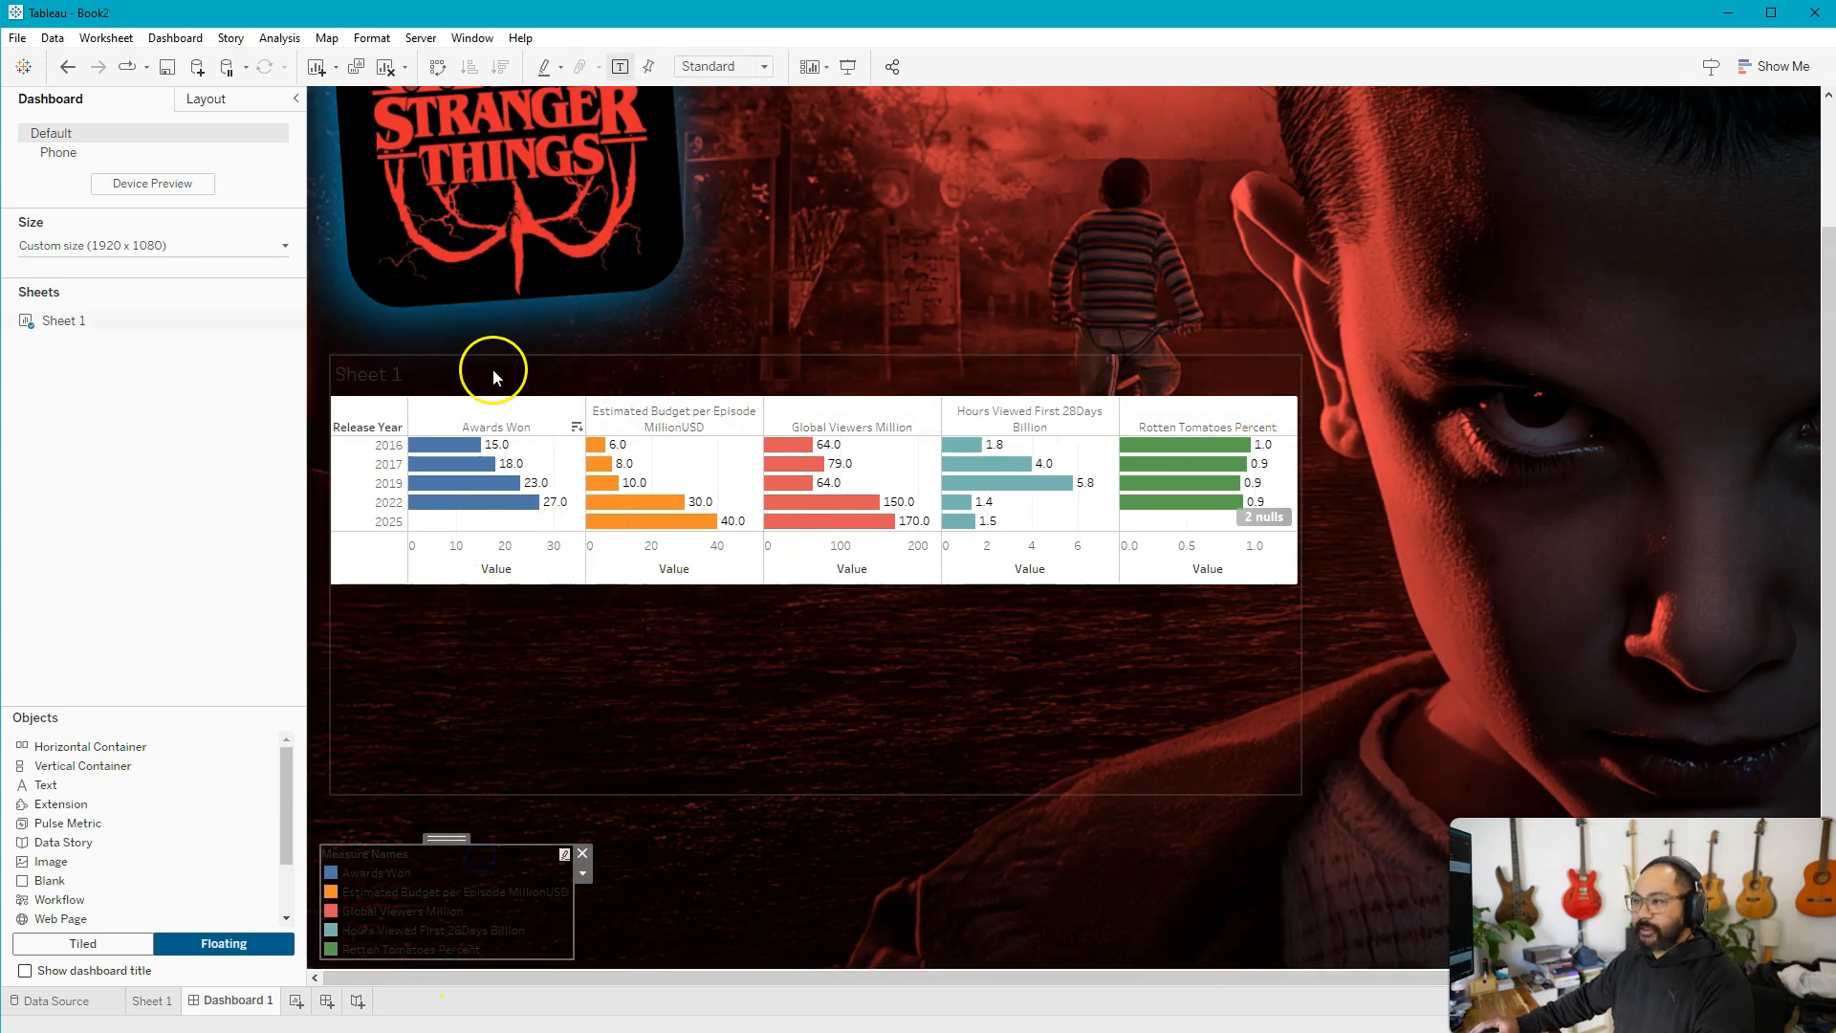
left_click(964, 392)
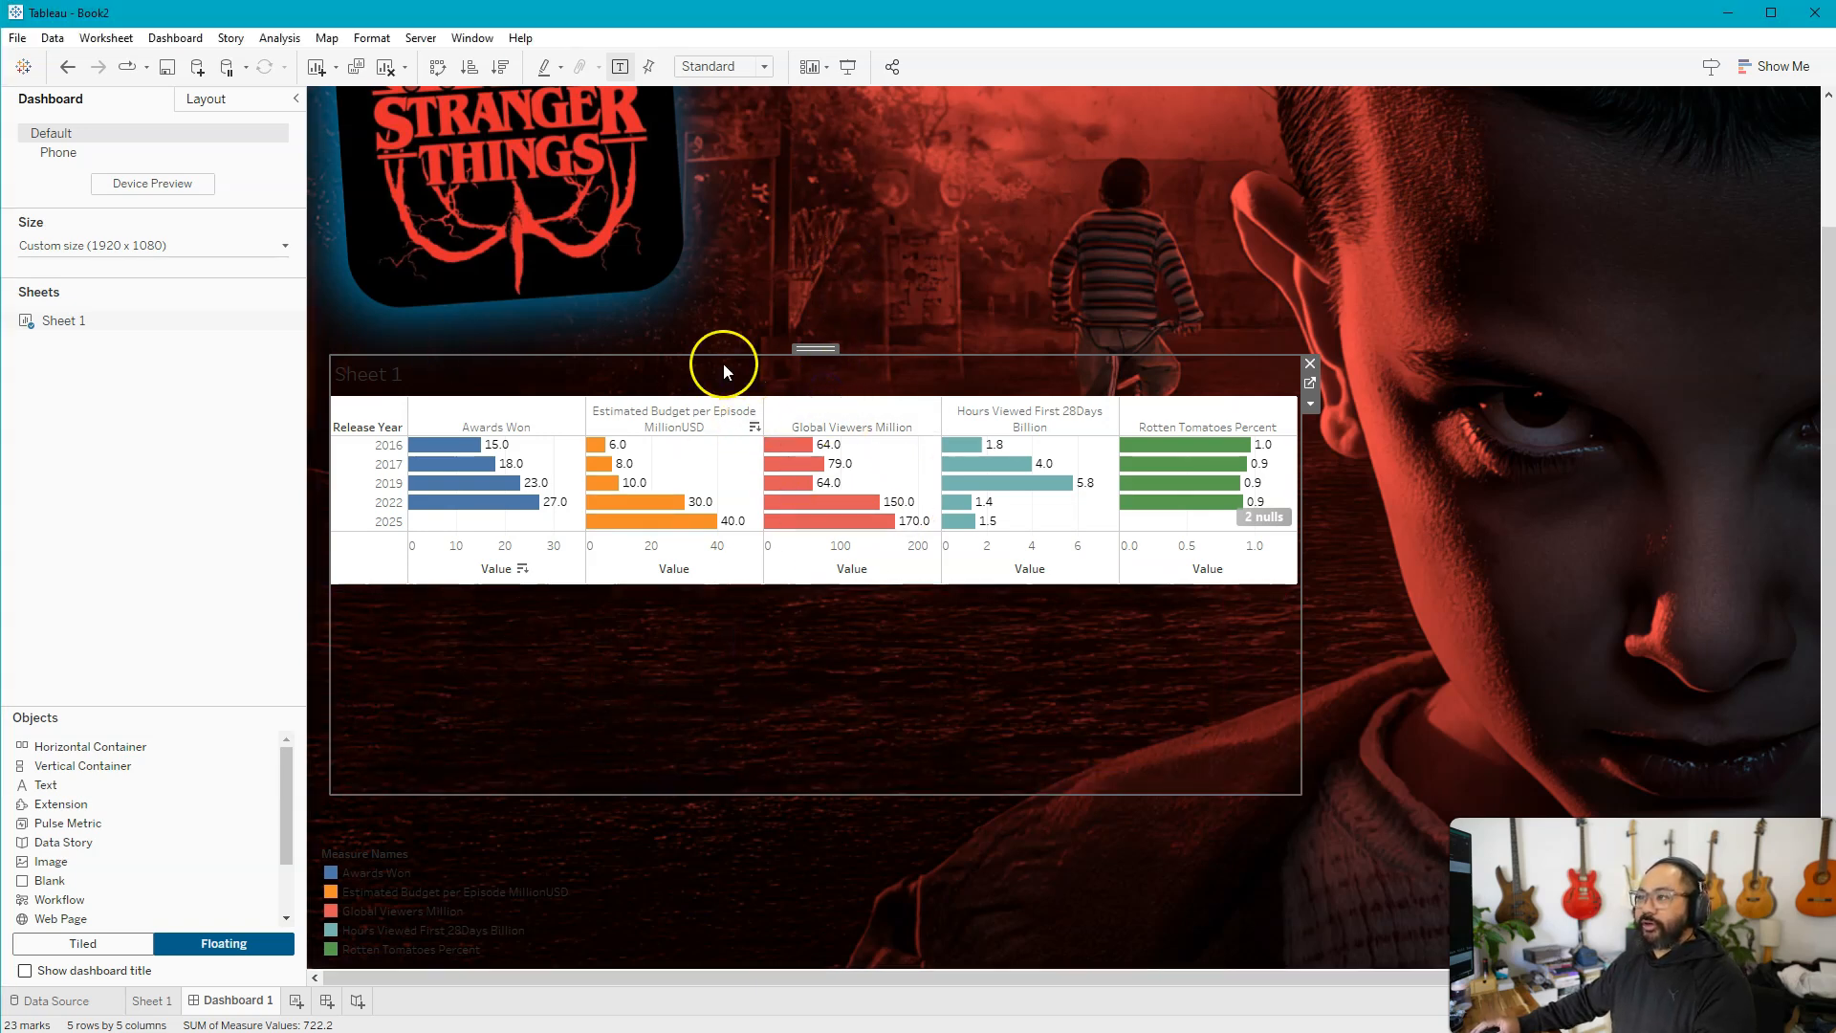
left_click(765, 67)
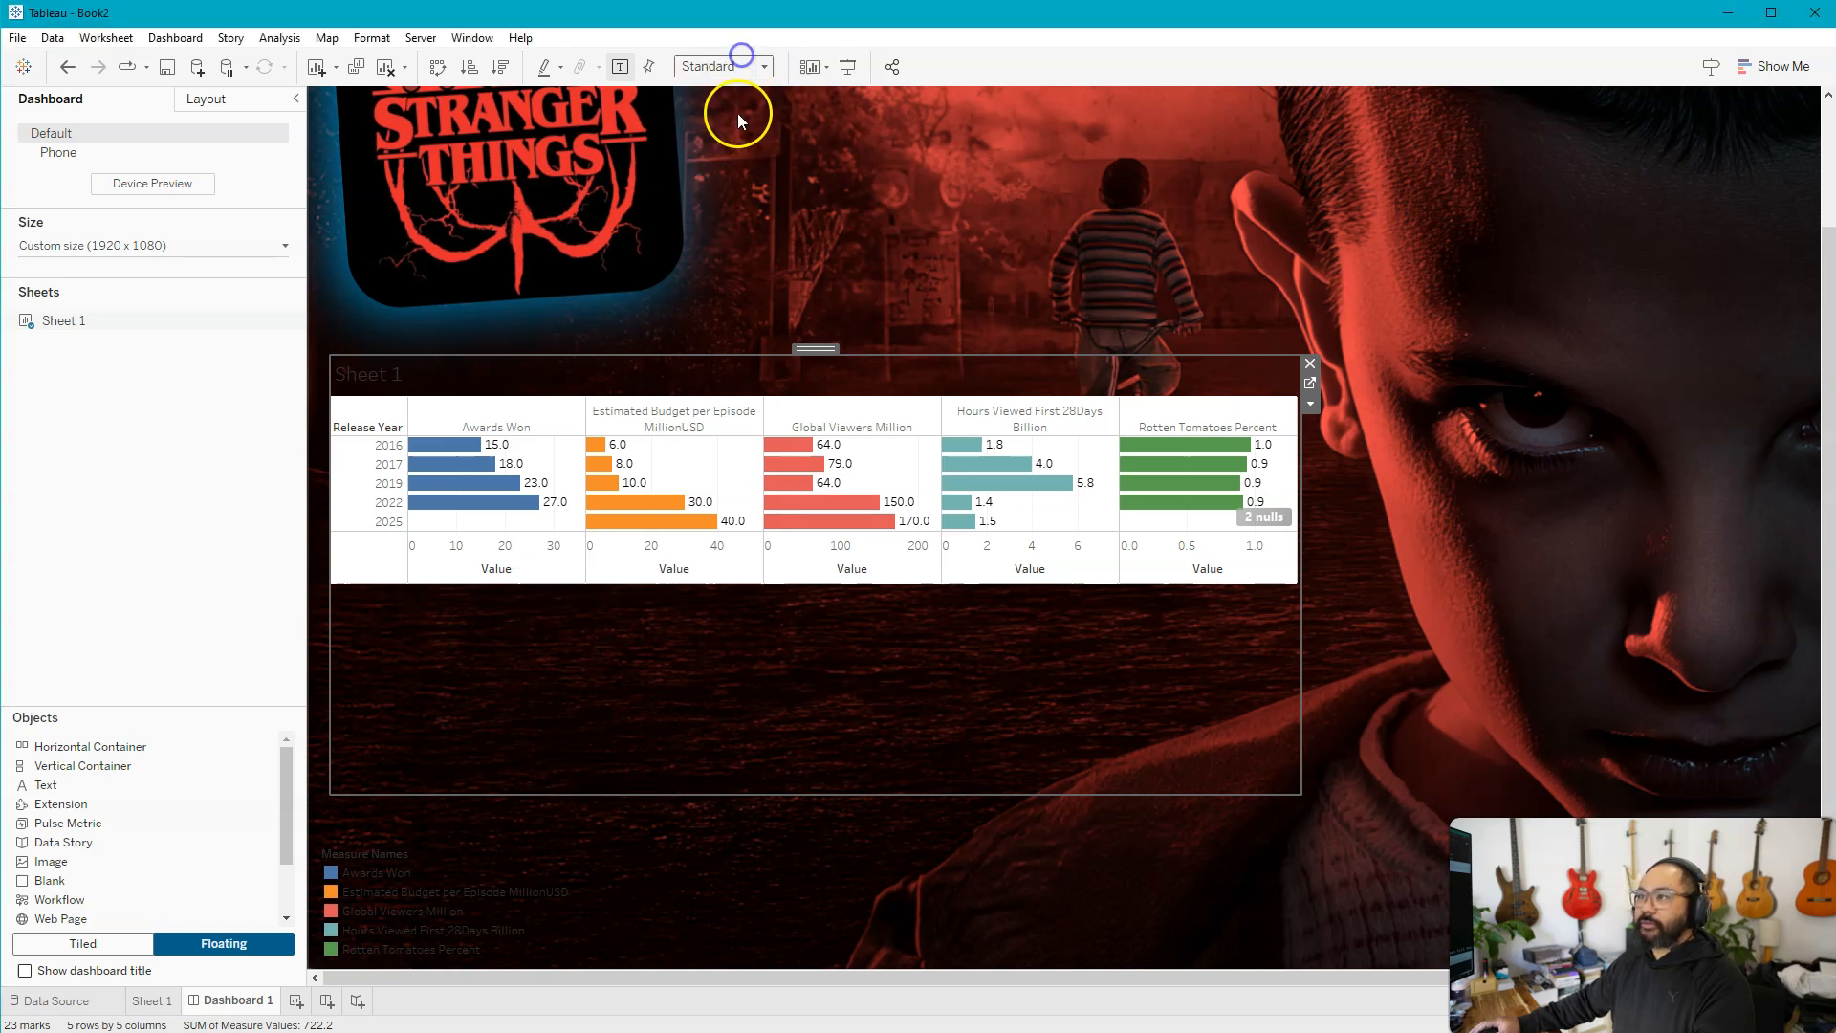
left_click(735, 68)
left_click(733, 132)
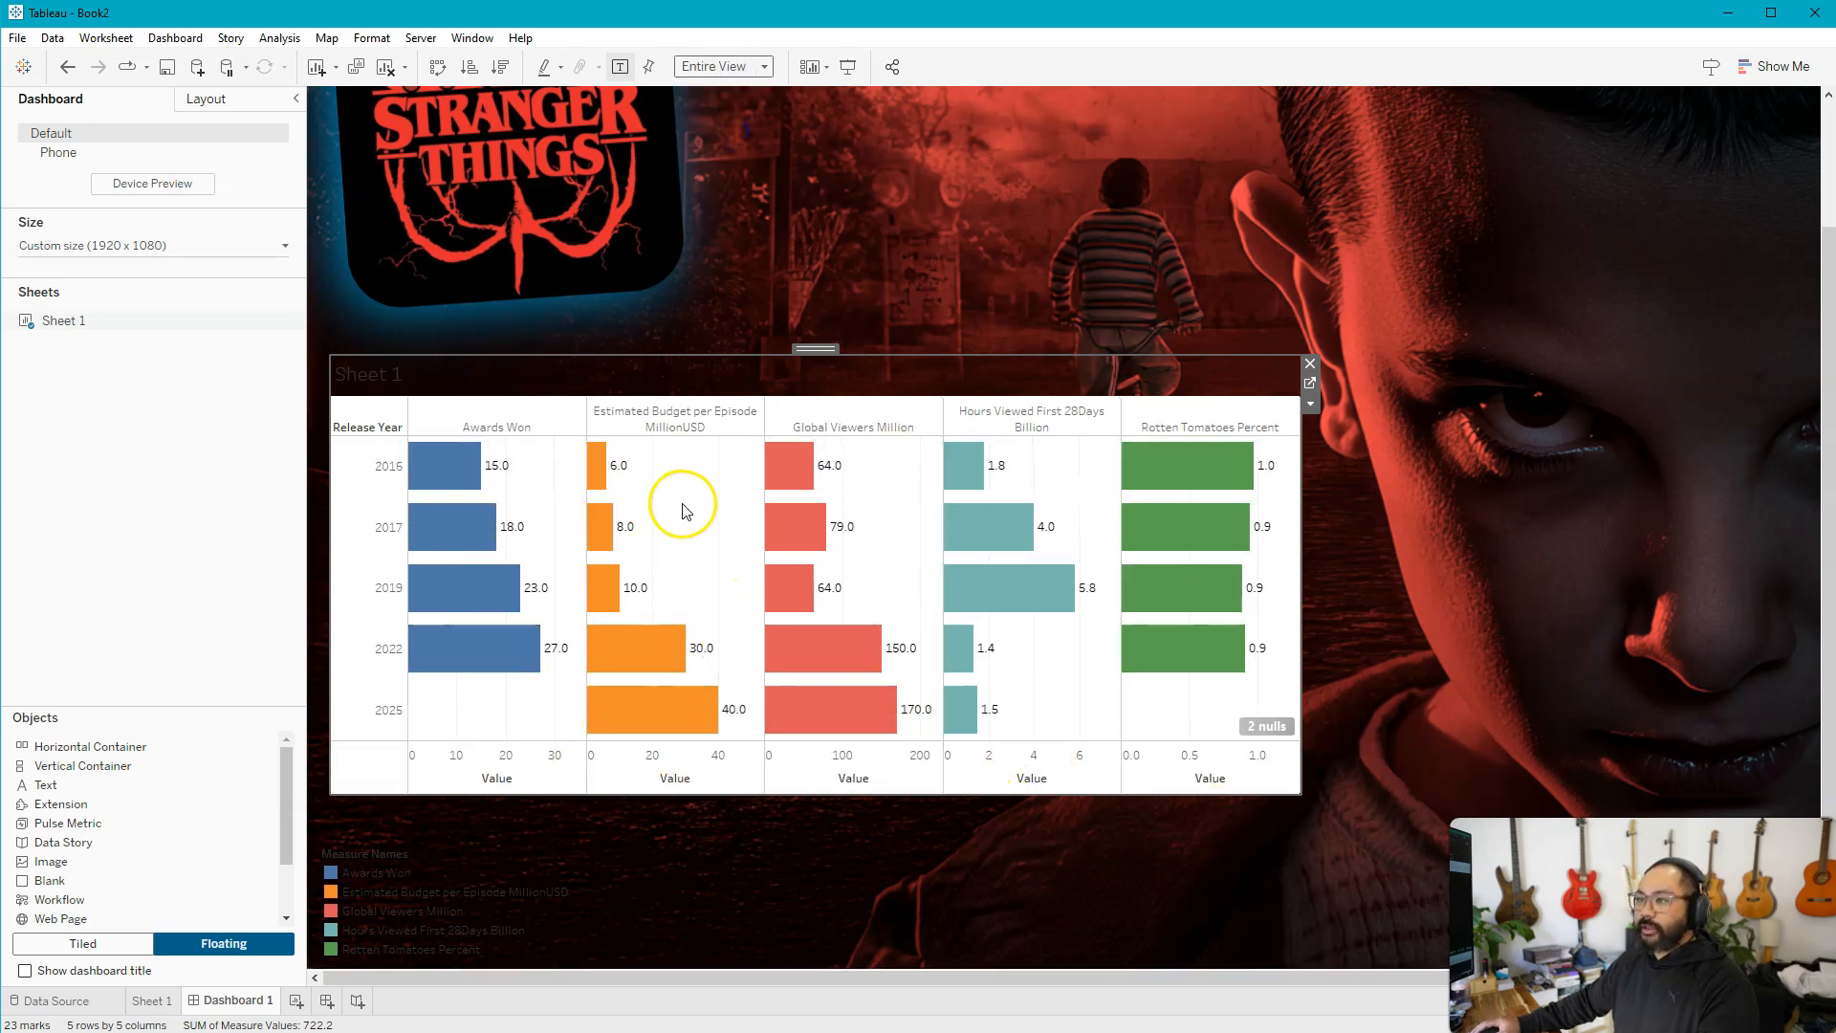
Set the Sheet 1 chart's default worksheet shading to None so the background image shows through
right_click(671, 470)
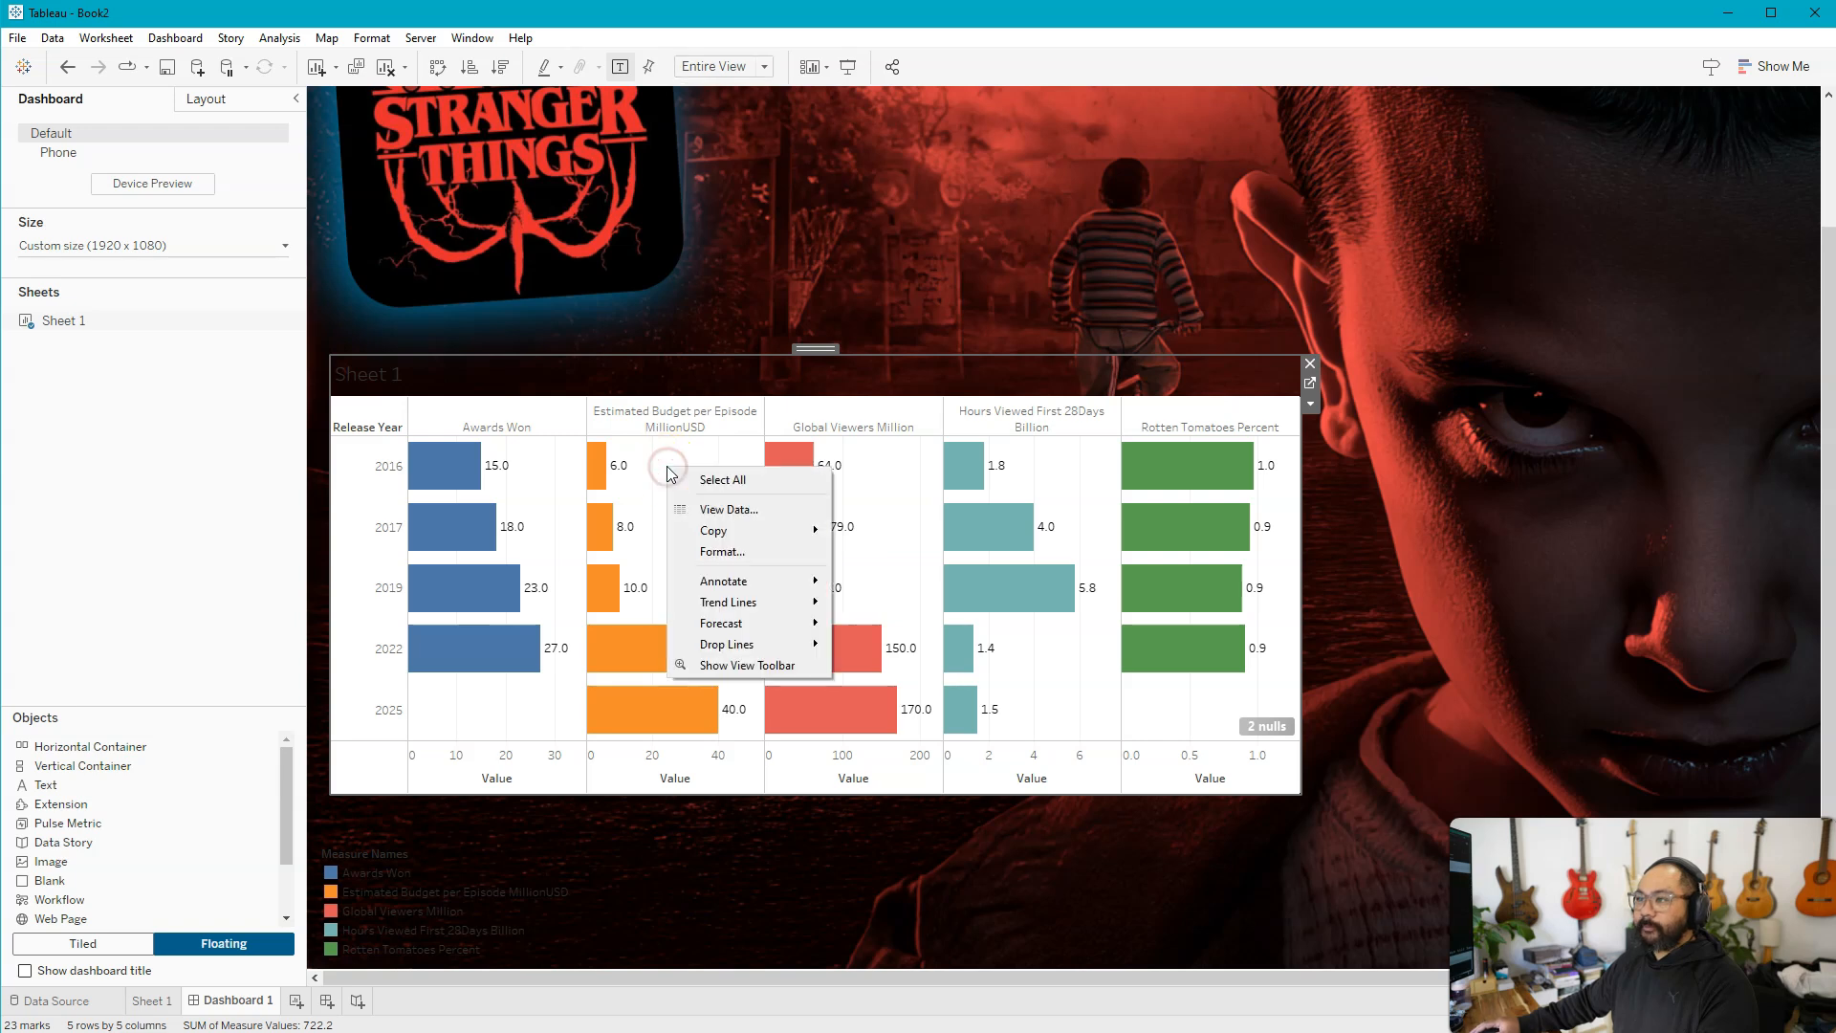
left_click(726, 552)
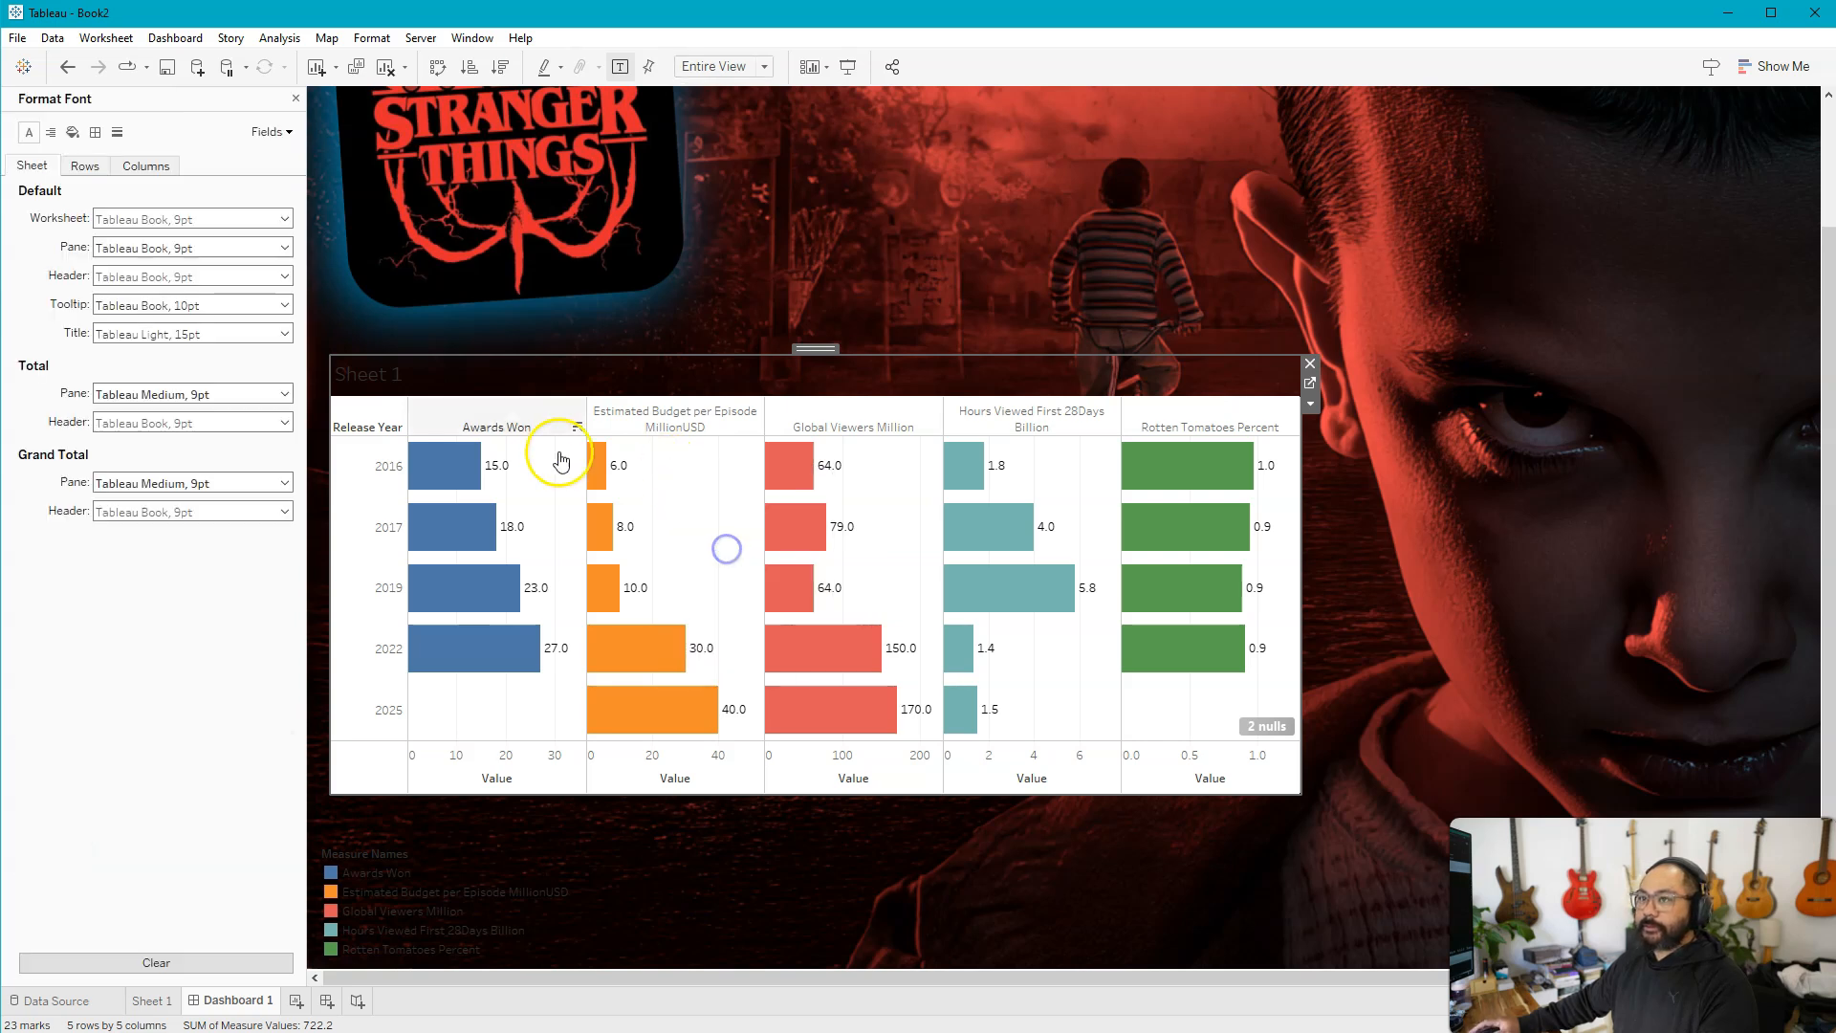
left_click(74, 133)
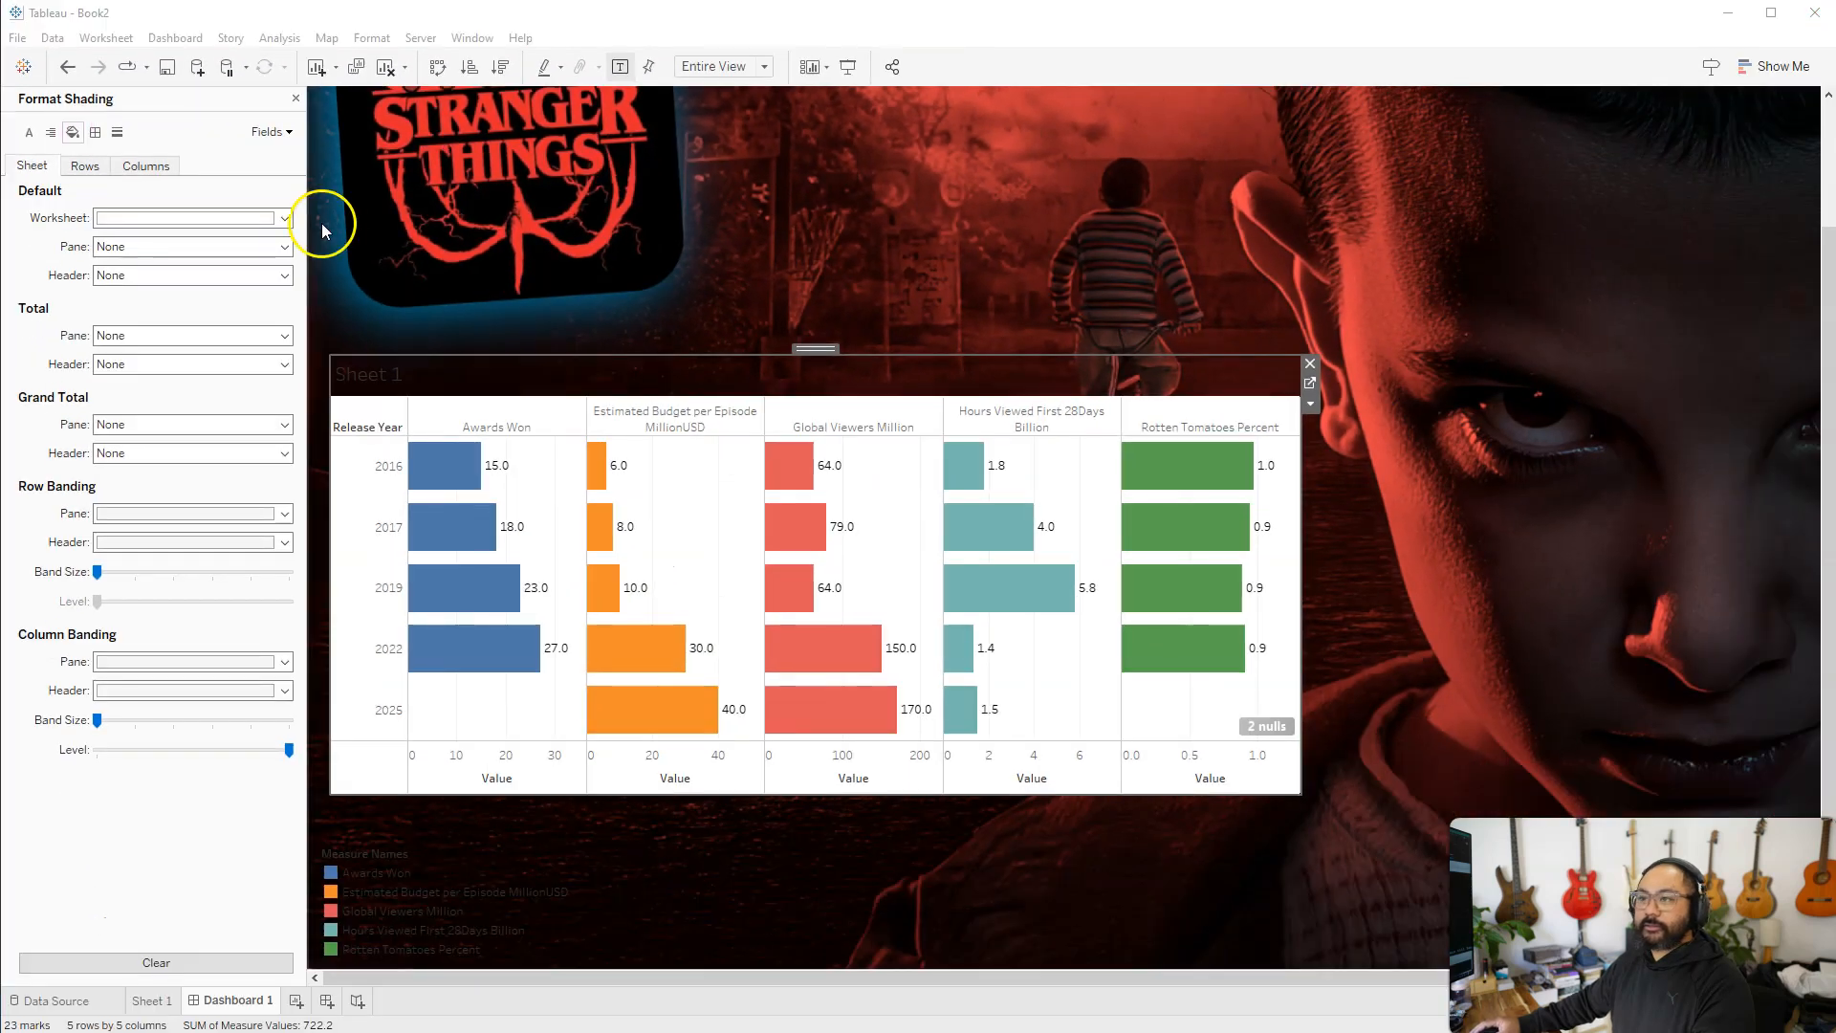
left_click(284, 218)
left_click(178, 243)
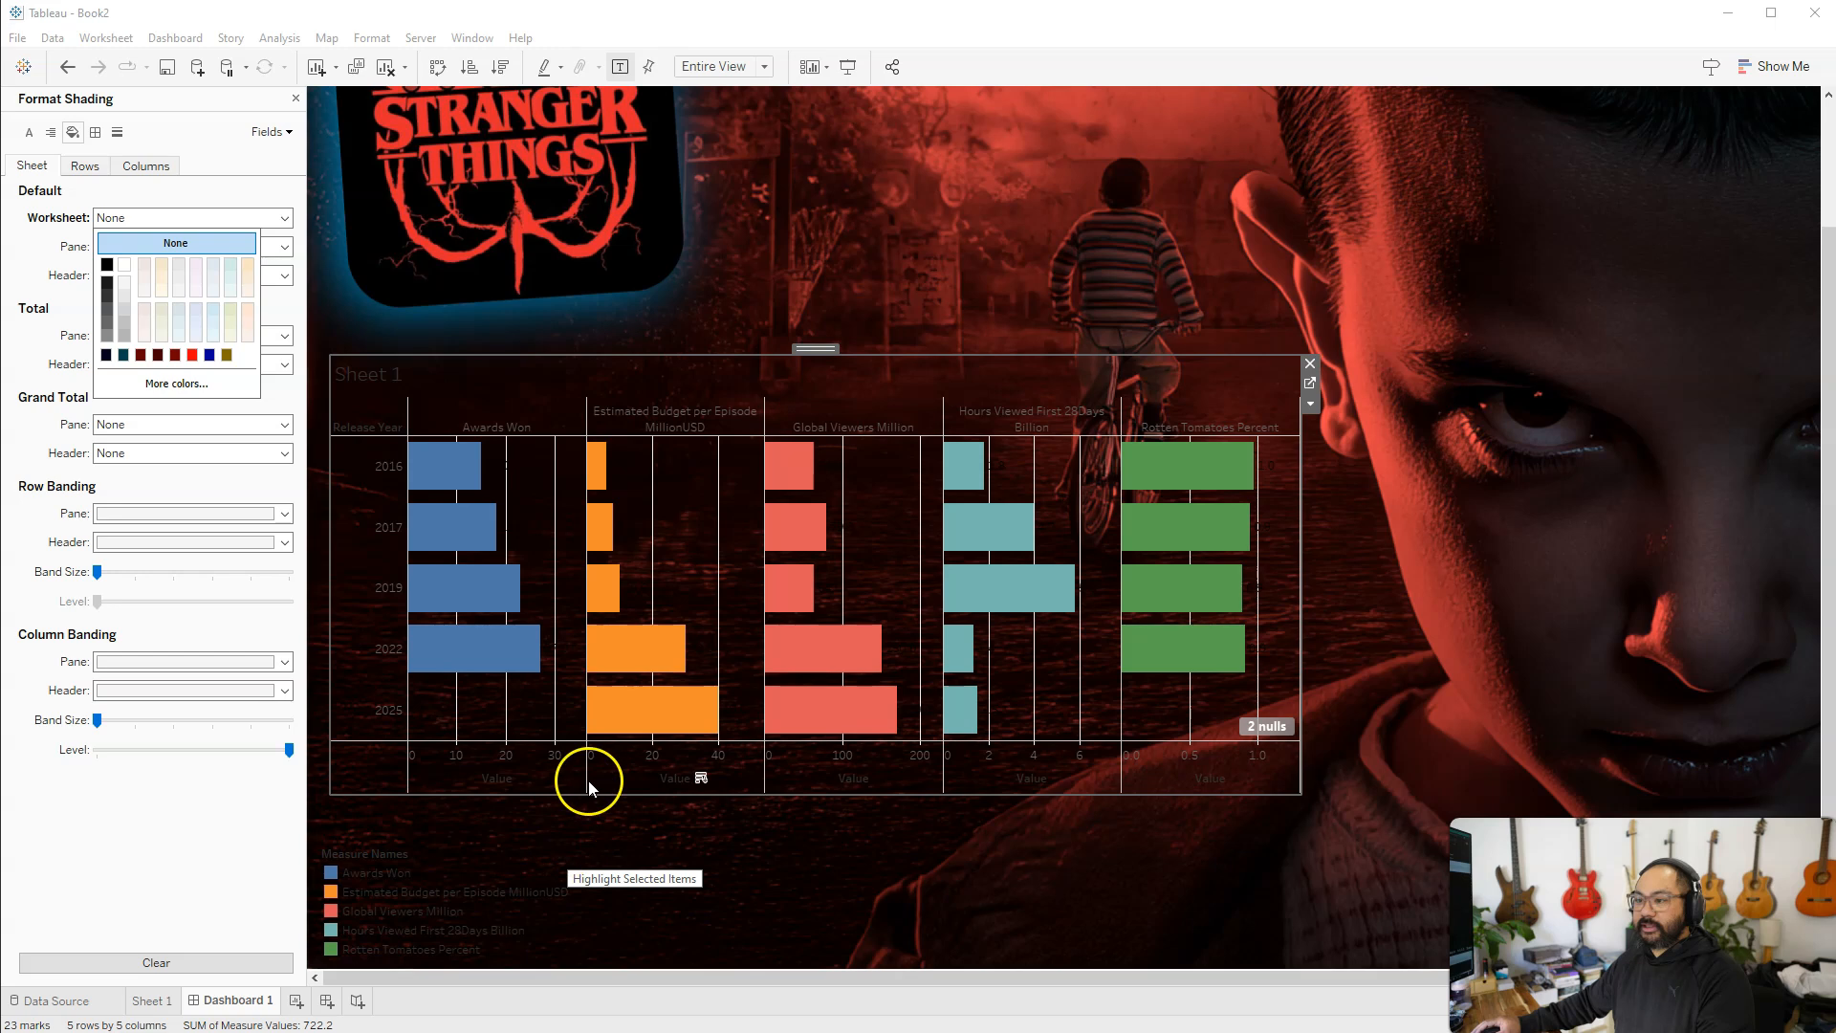
left_click(415, 253)
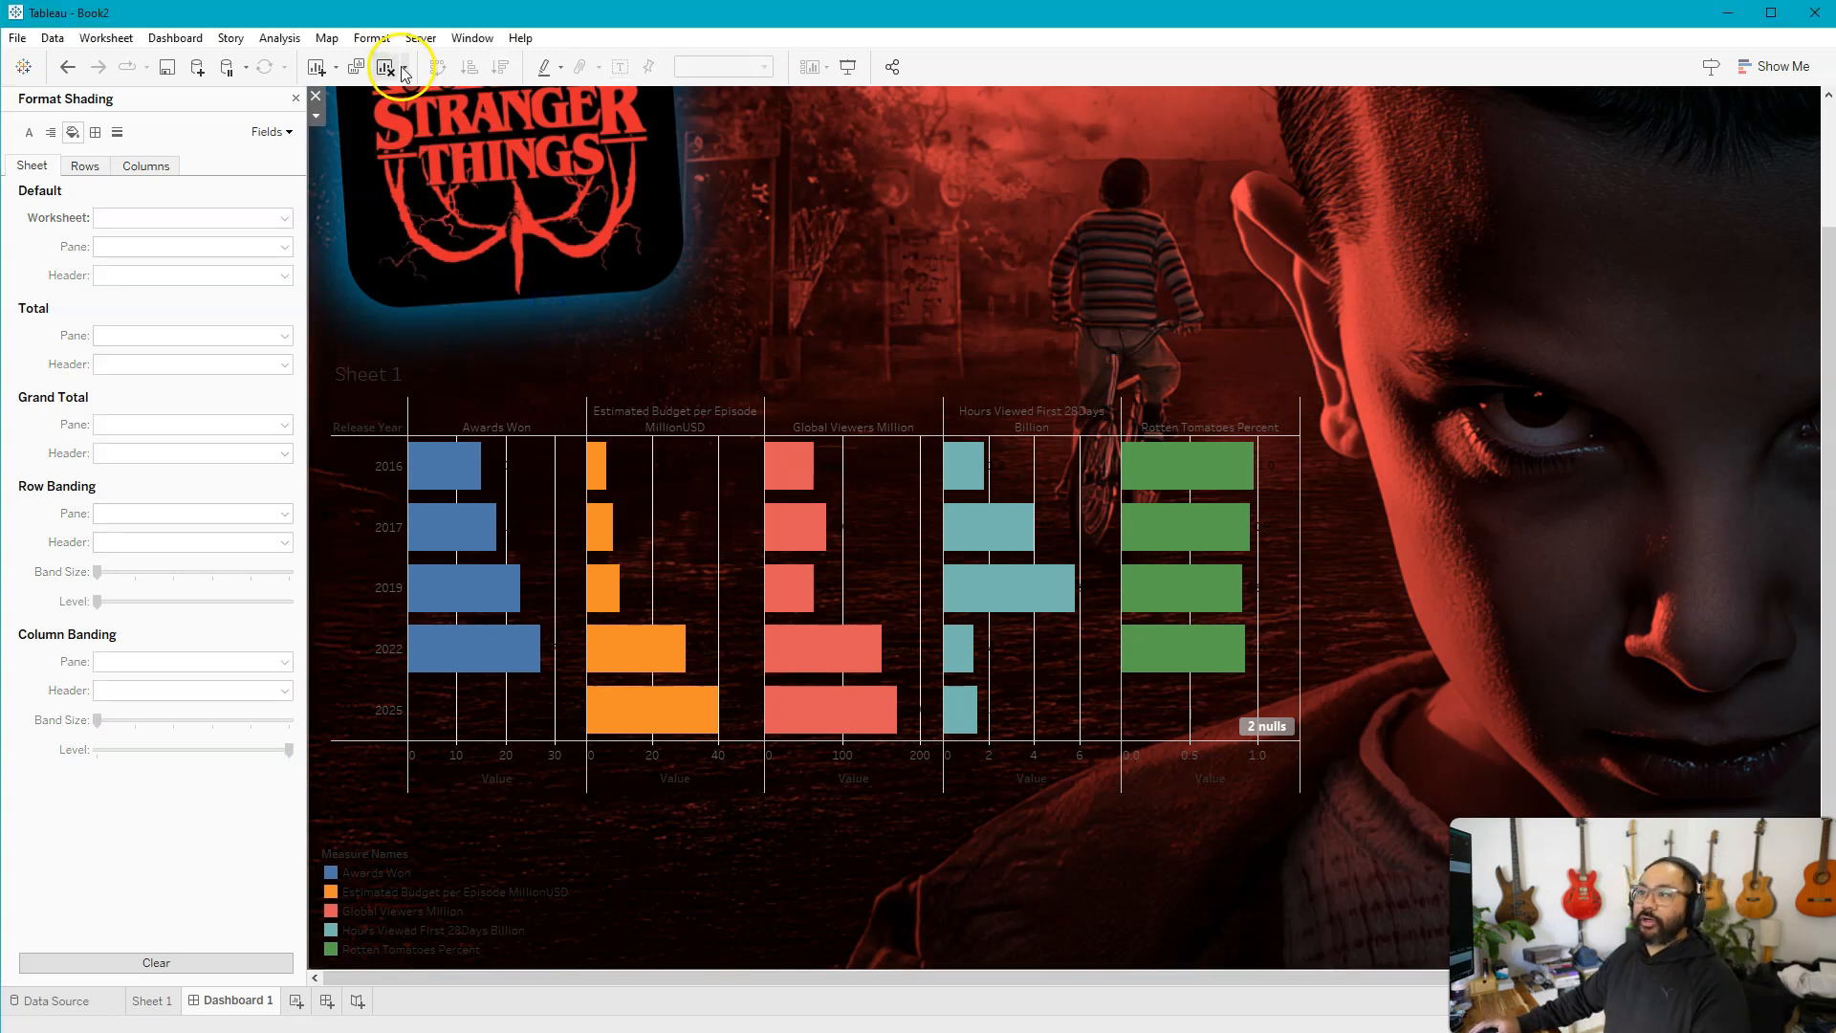
Change the font for the entire workbook to OCR A Extended
left_click(372, 39)
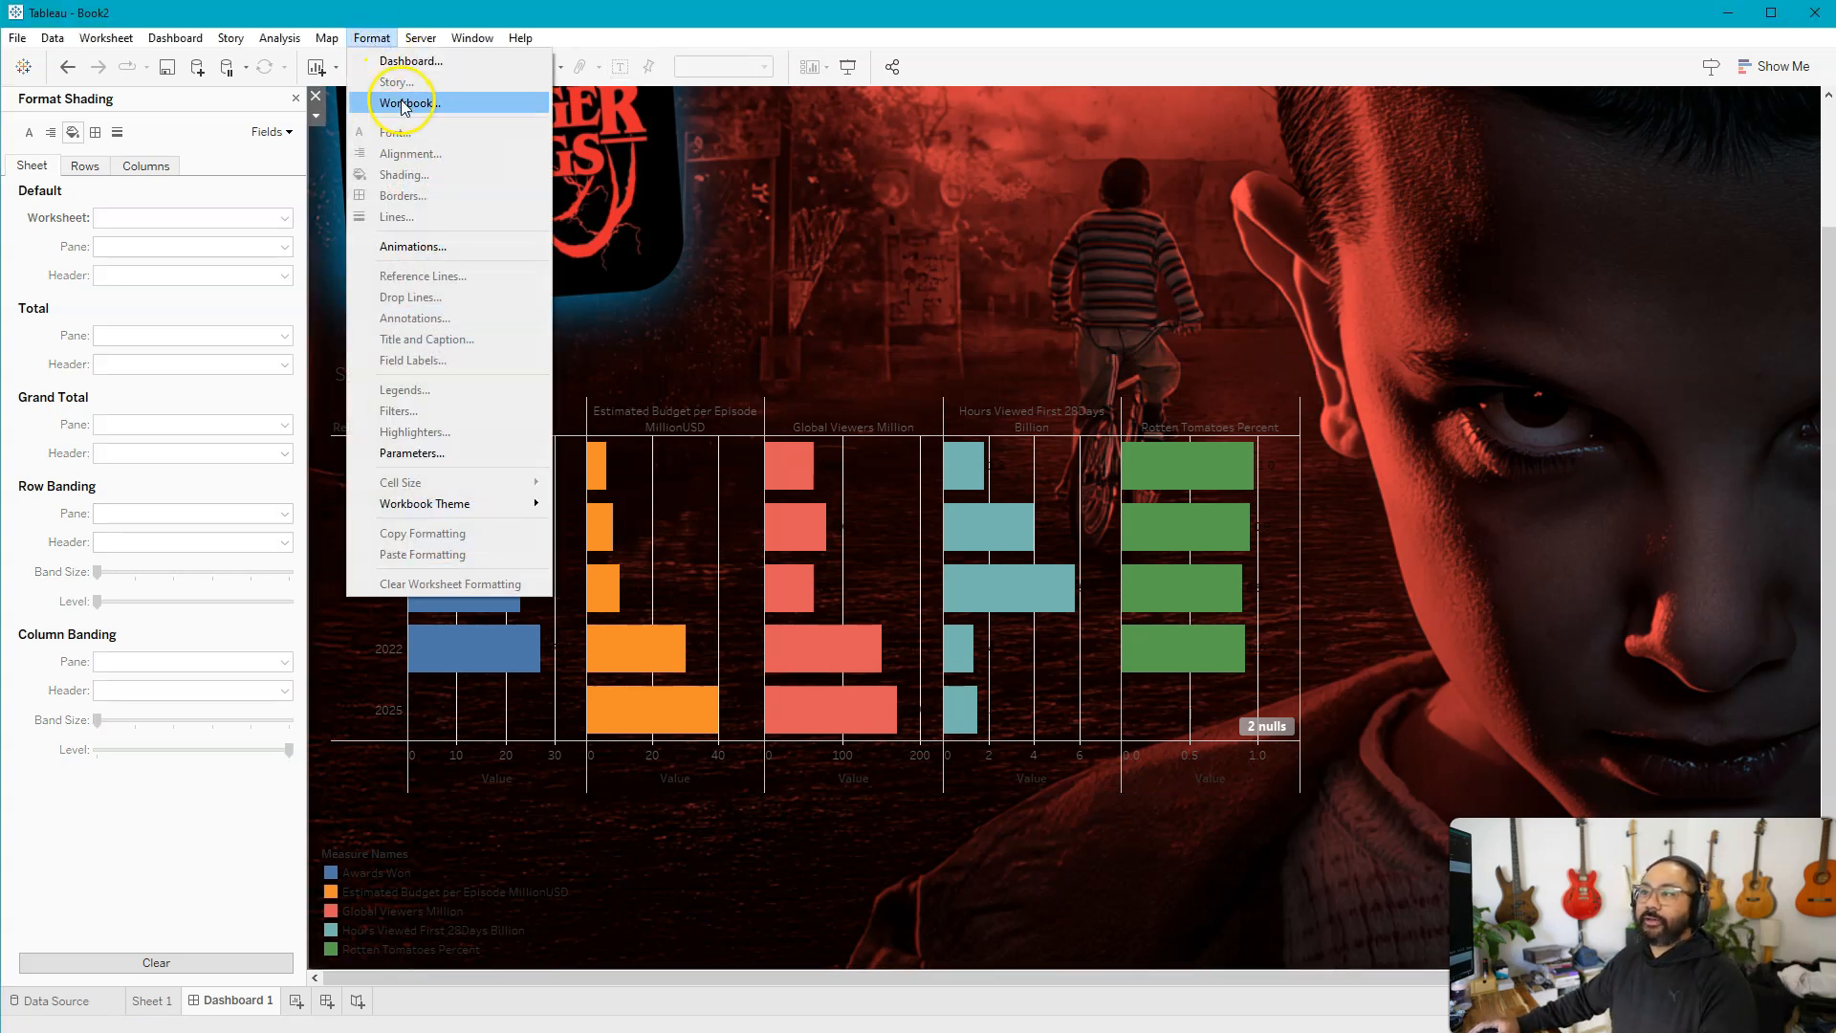
left_click(452, 104)
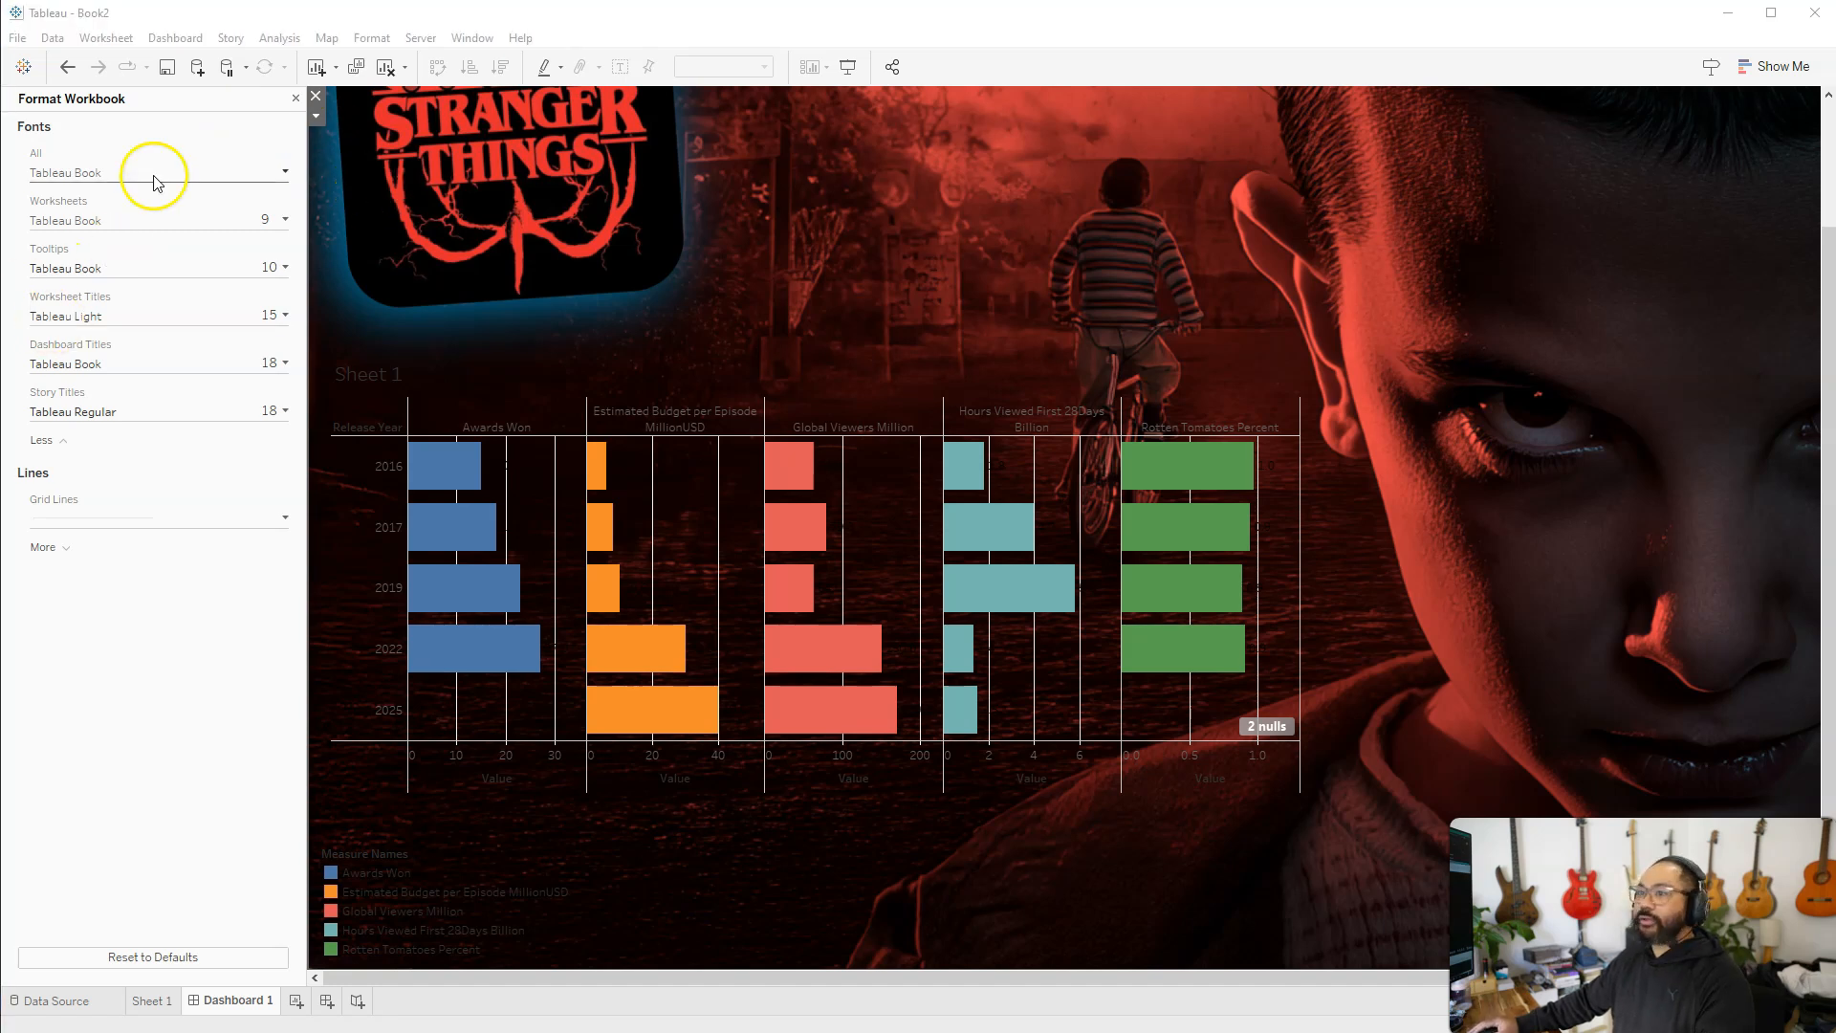
left_click(235, 170)
left_click(170, 206)
scroll(185, 550, "up", 20)
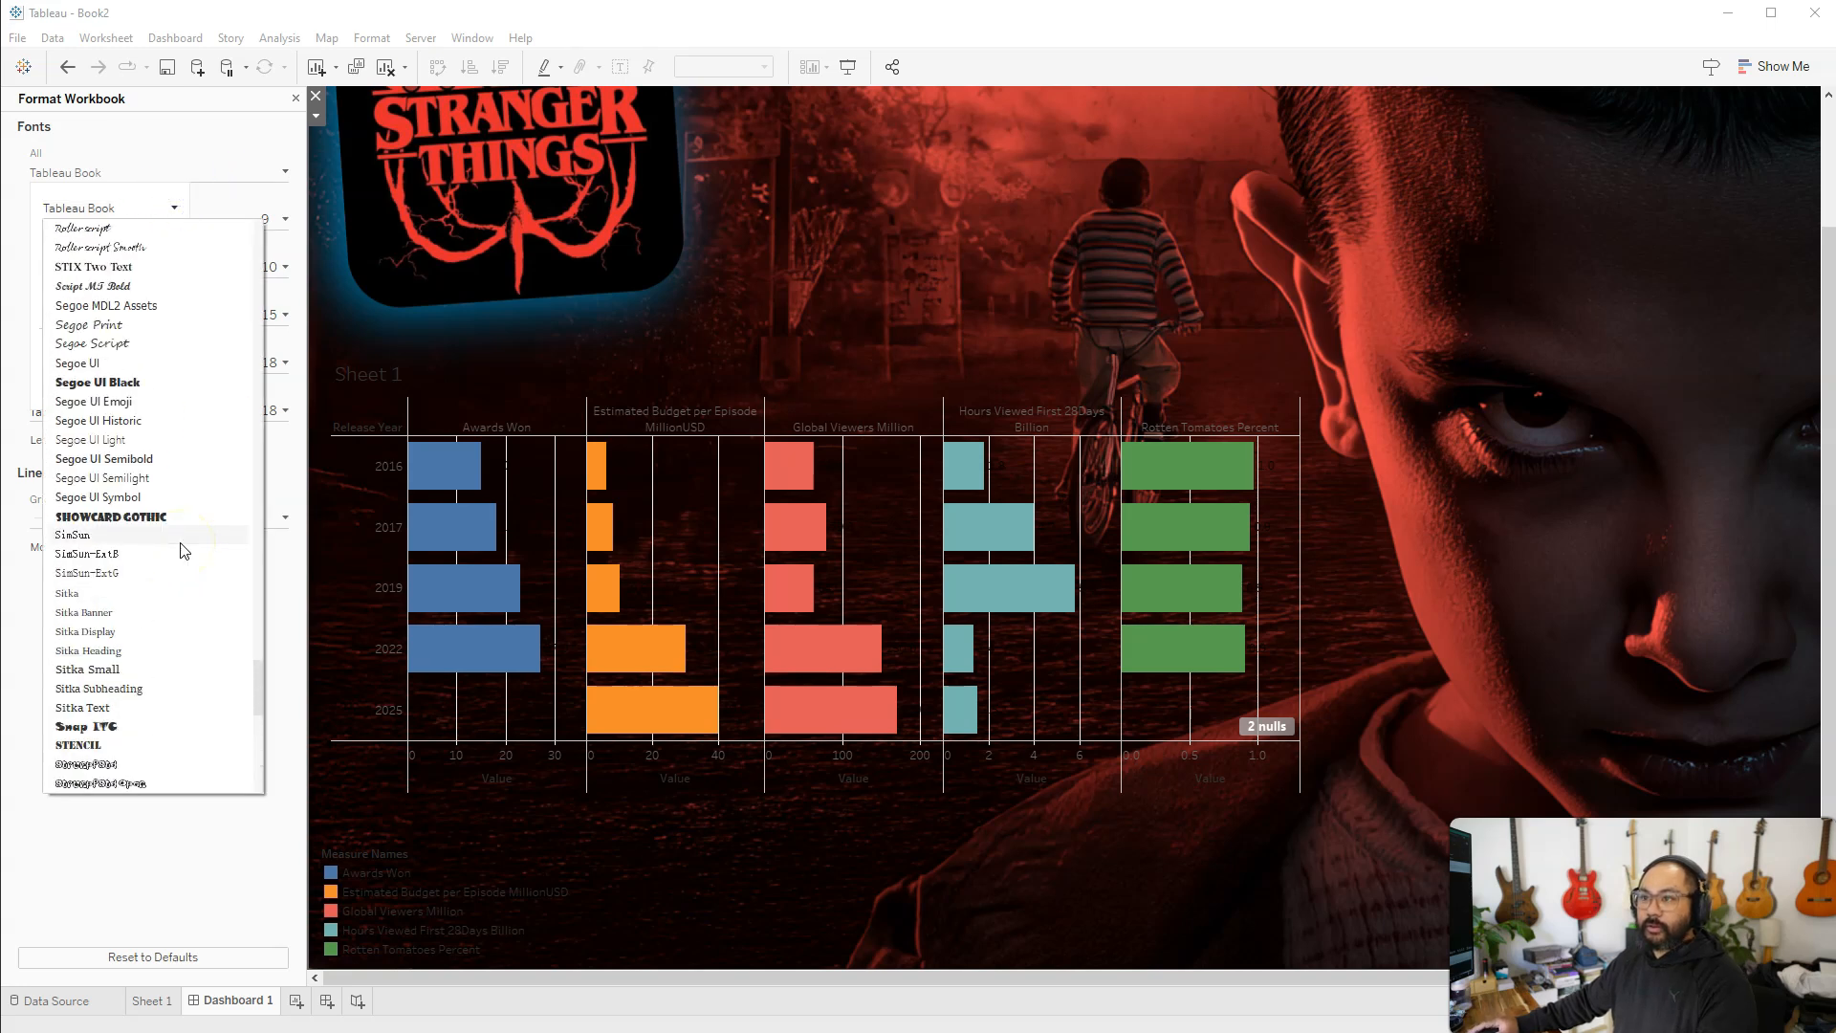
scroll(185, 549, "up", 1)
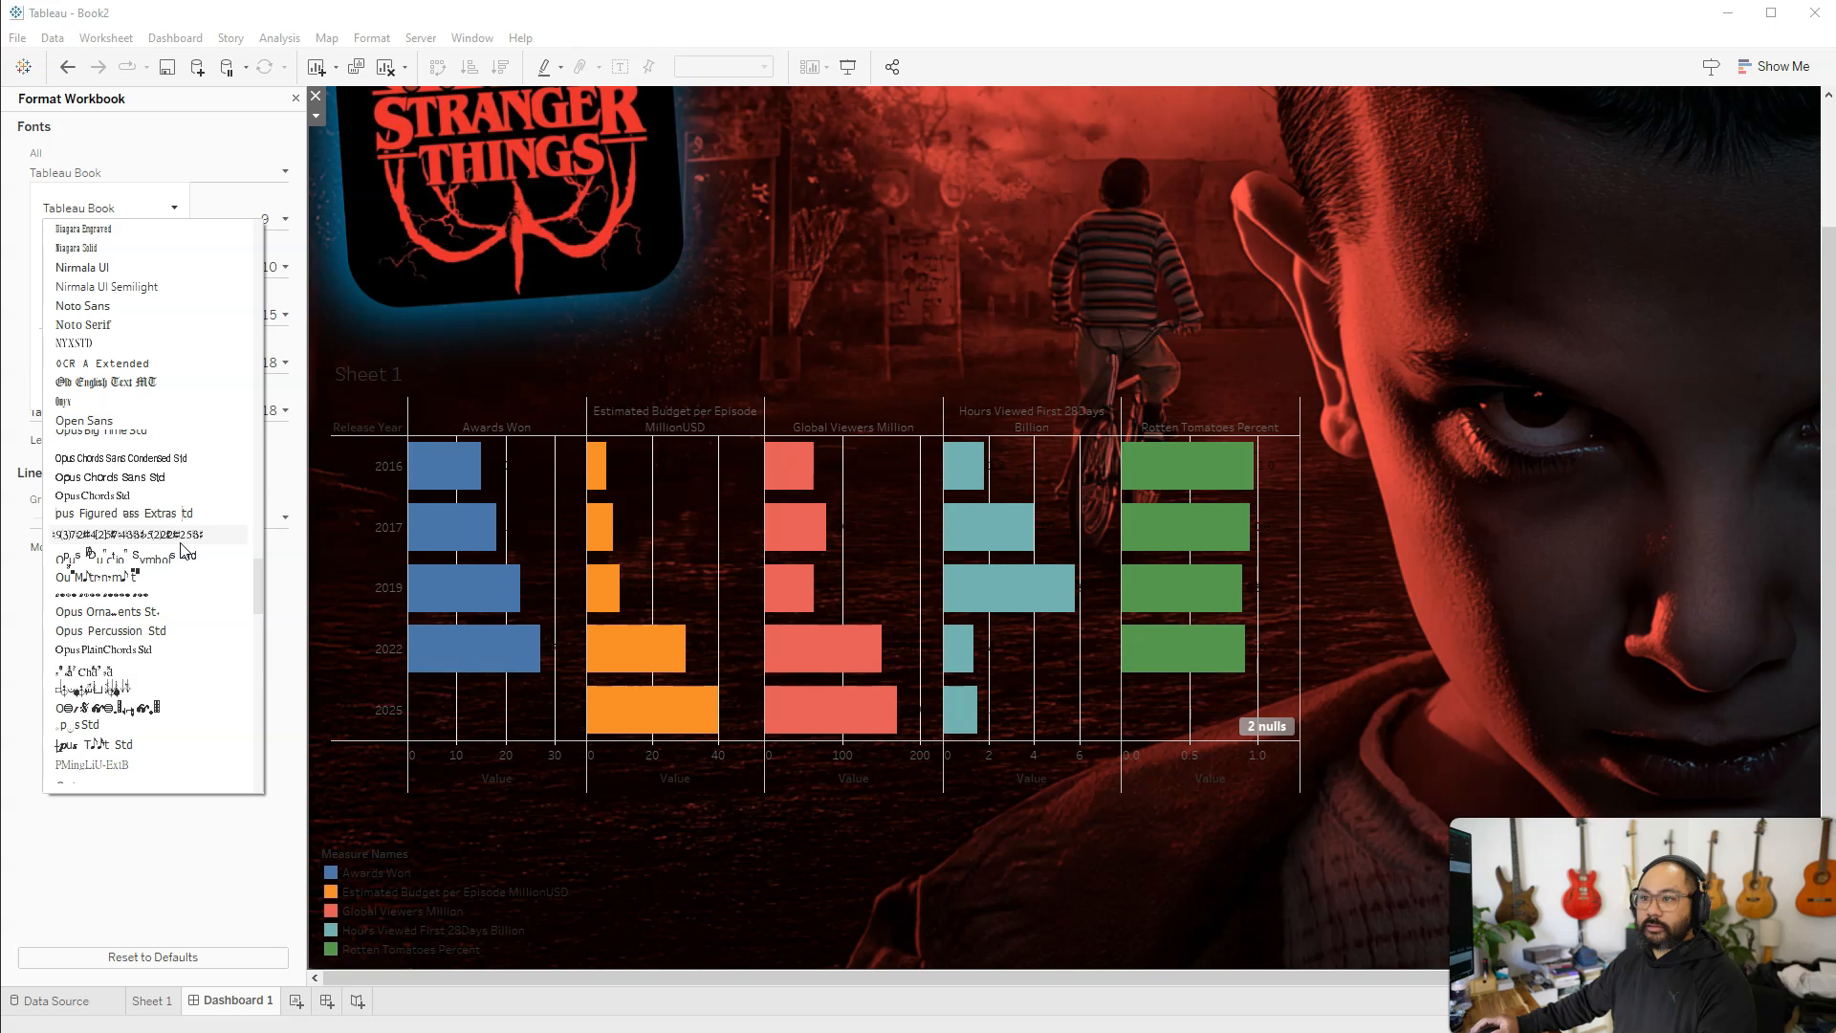
left_click(137, 368)
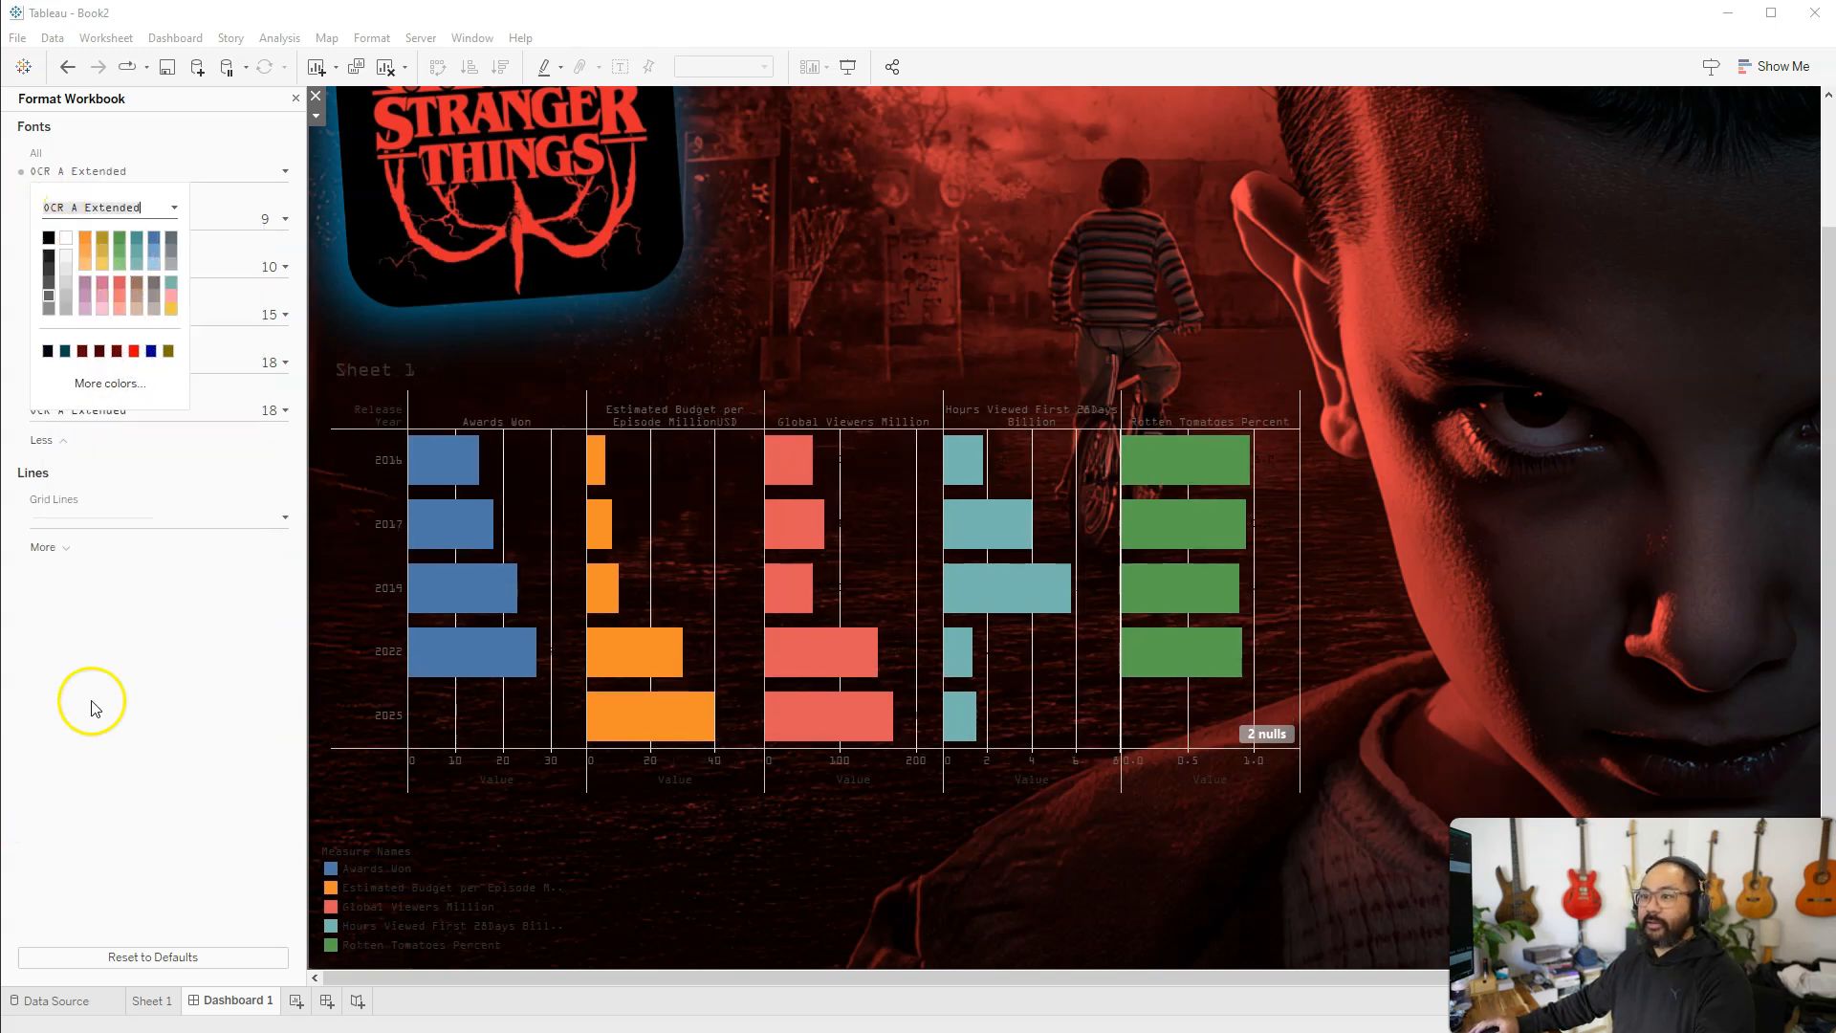
left_click(92, 701)
Set the workbook's worksheet font size to 12
left_click(281, 230)
left_click(82, 289)
left_click(62, 361)
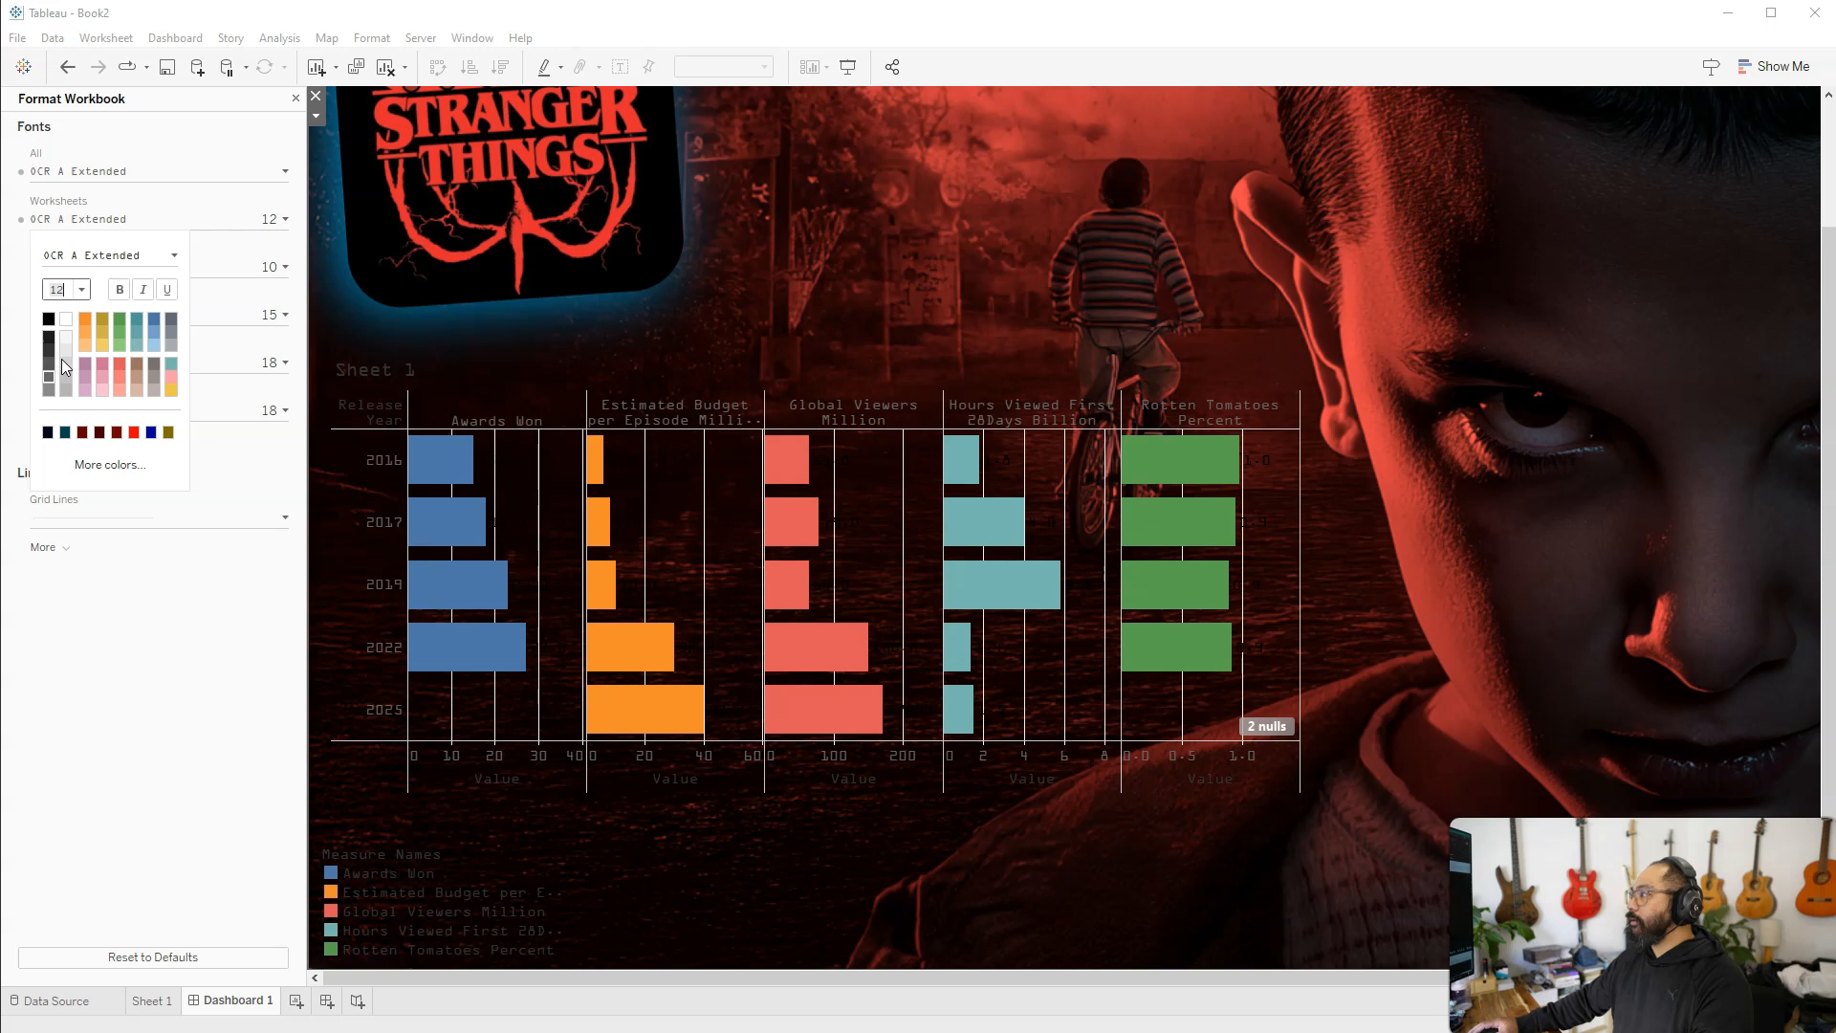
left_click(152, 602)
Set the color of all workbook fonts to white
left_click(207, 172)
left_click(252, 170)
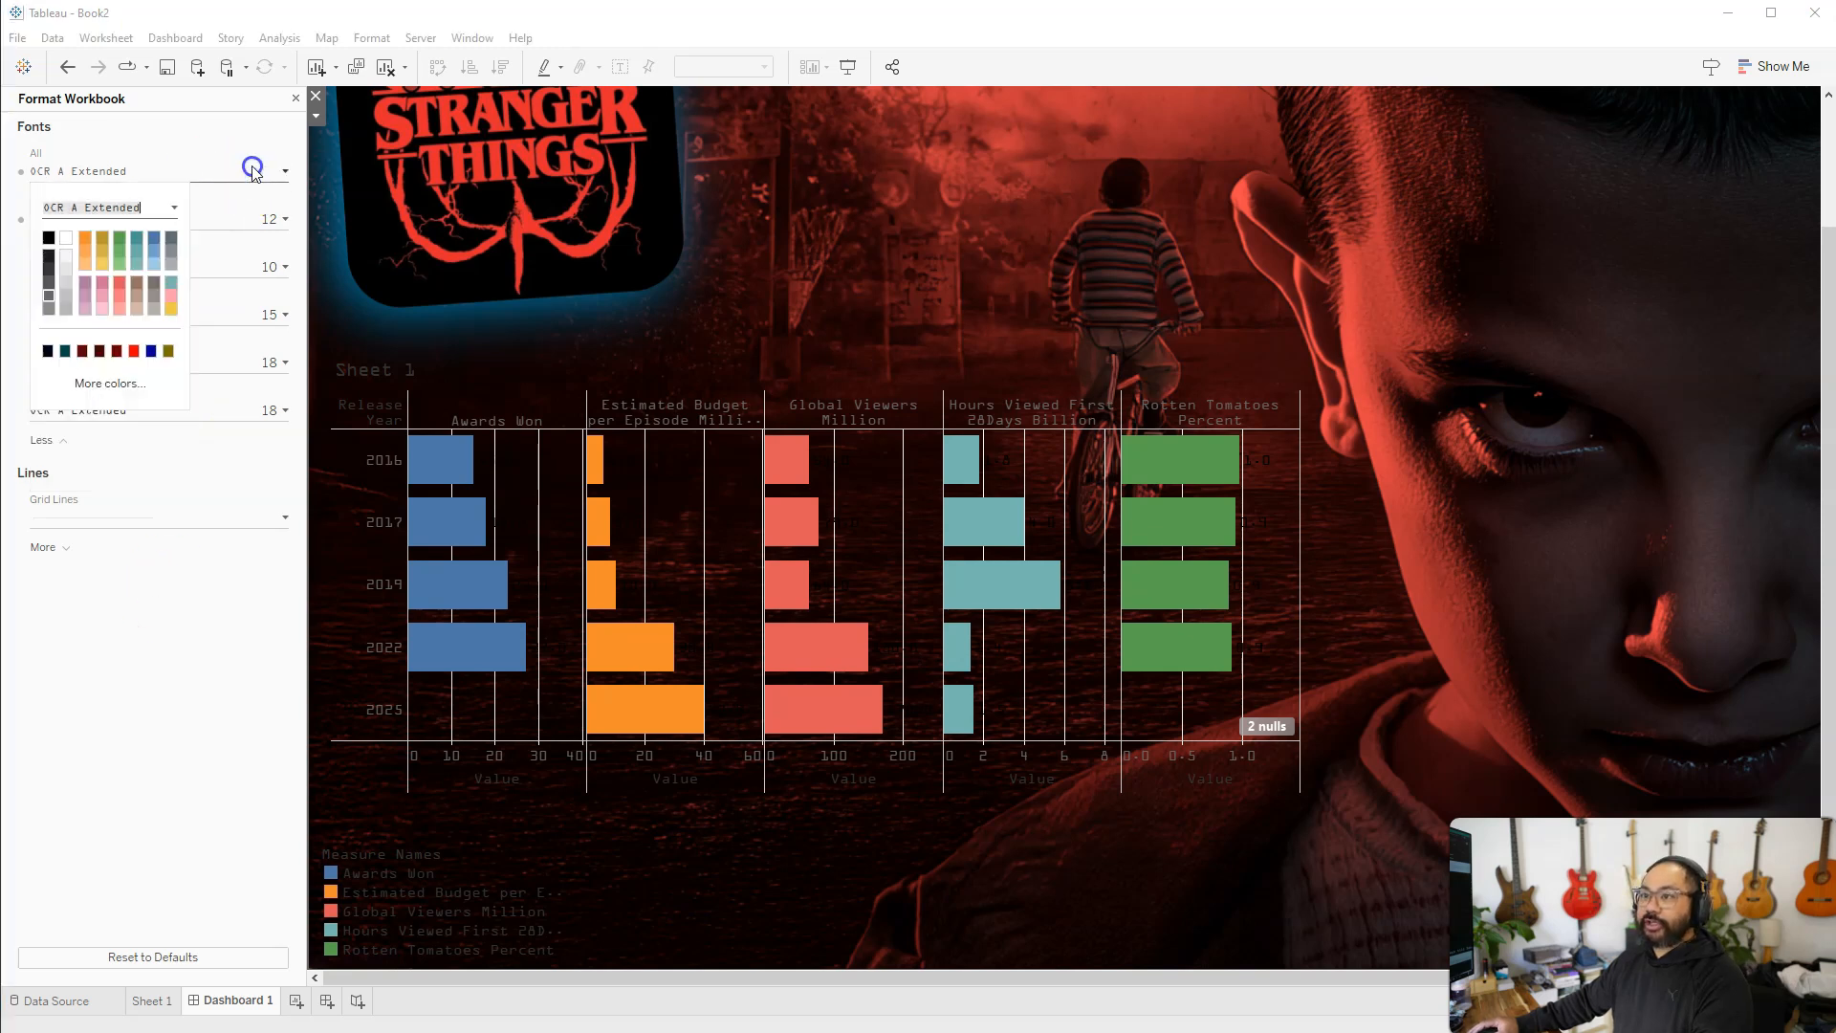
left_click(63, 238)
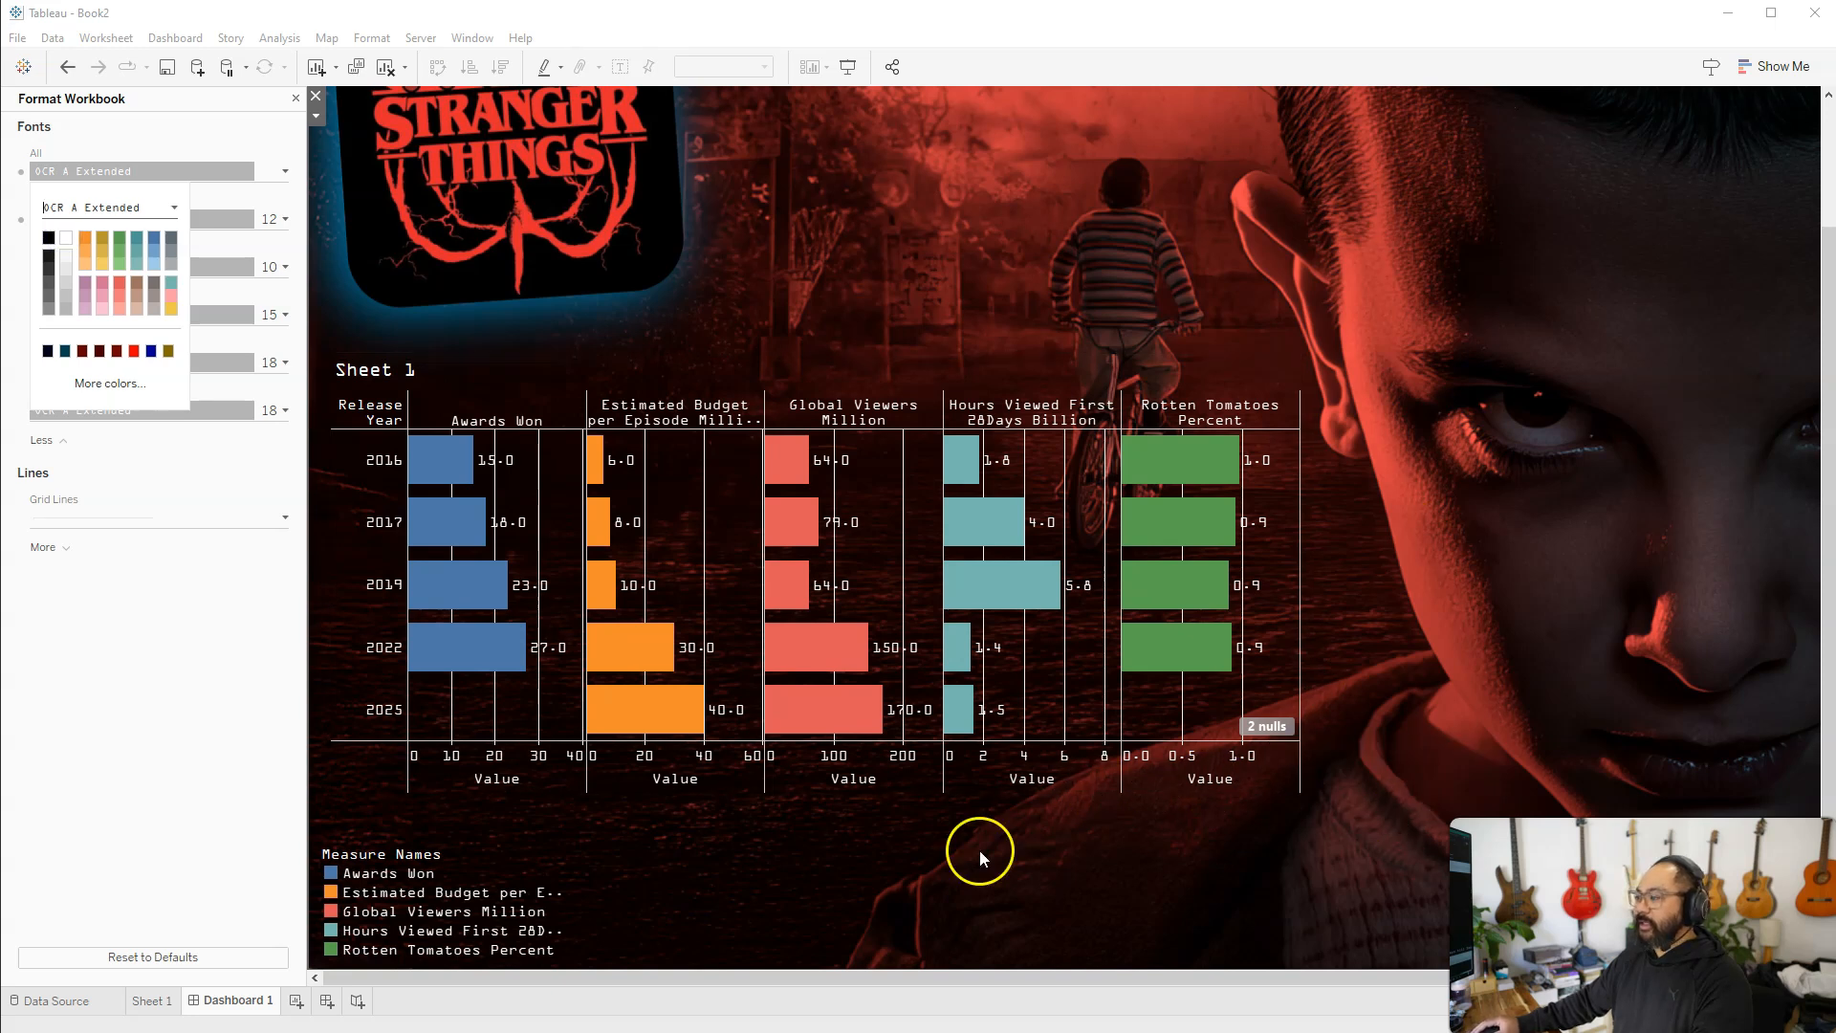
Enlarge the Measure Names legend until every measure label fits in full
left_click(889, 832)
left_click_drag(524, 851, 889, 904)
left_click_drag(637, 845, 639, 837)
Extend the Sheet 1 chart's frame slightly and align the Measure Names legend beneath the chart's left edge
left_click(910, 351)
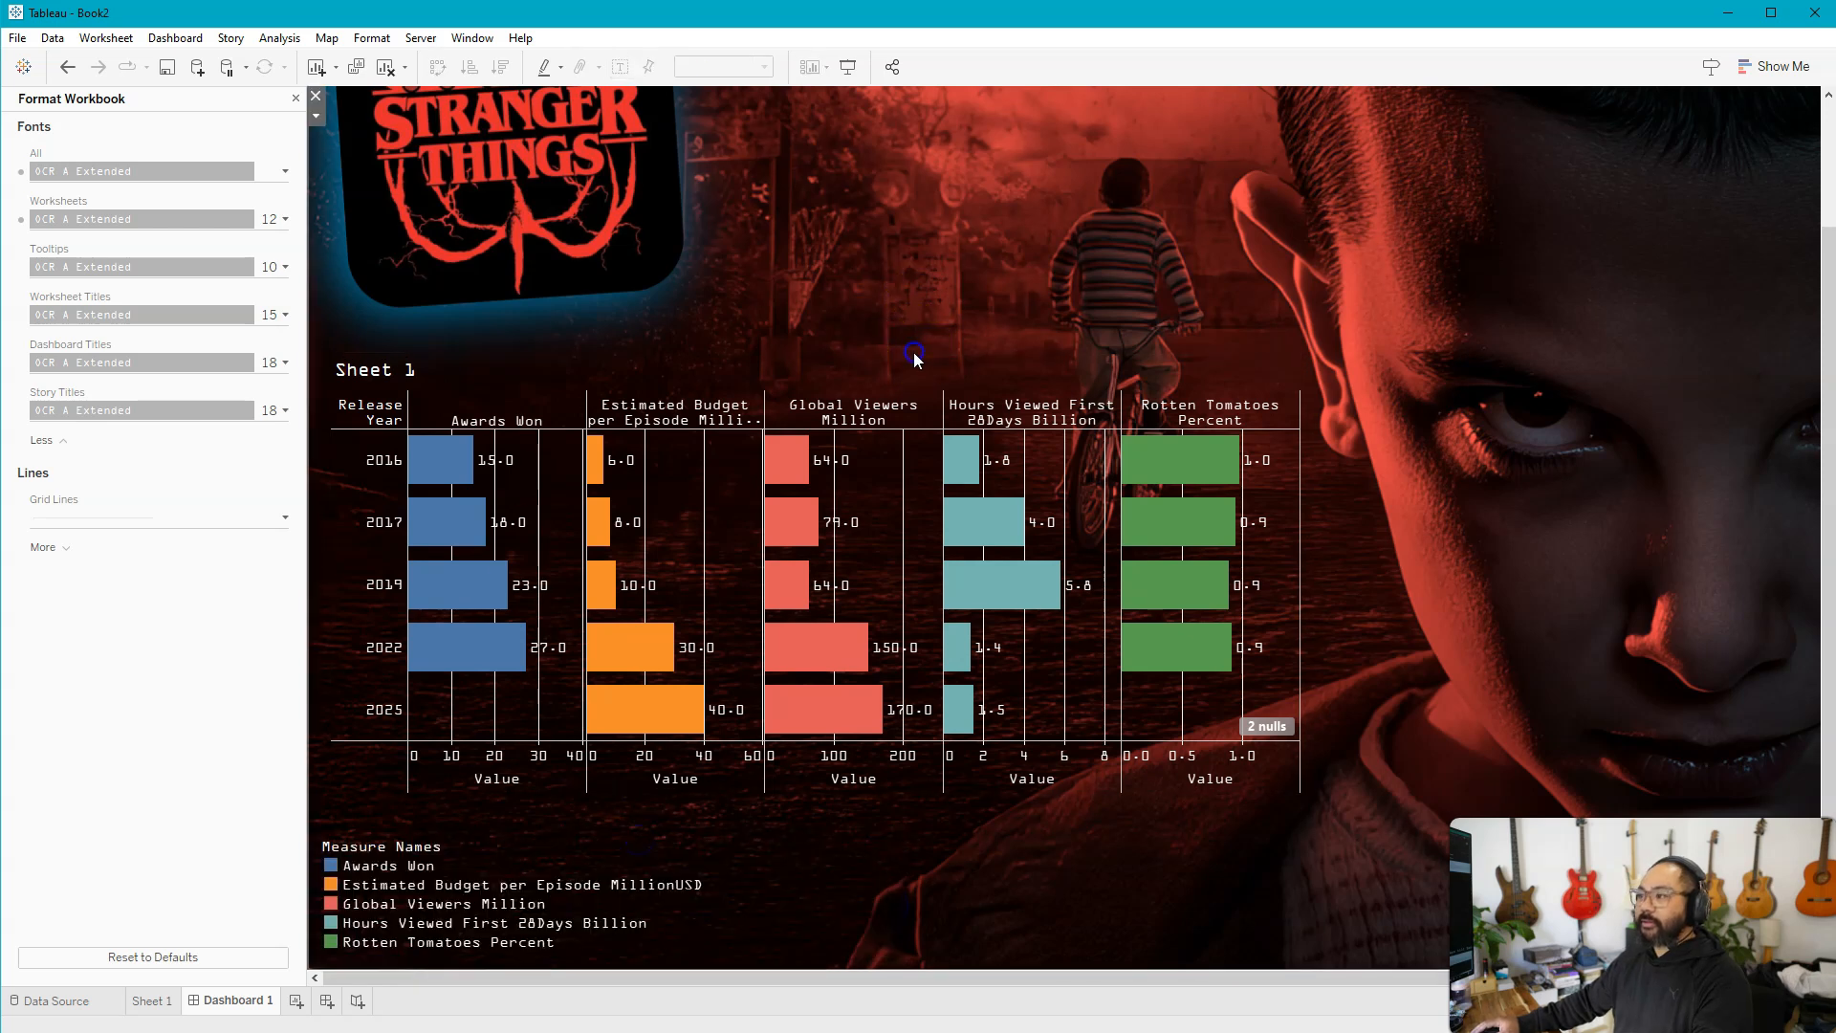
left_click_drag(1289, 791, 1300, 799)
left_click_drag(334, 470, 330, 471)
left_click(497, 859)
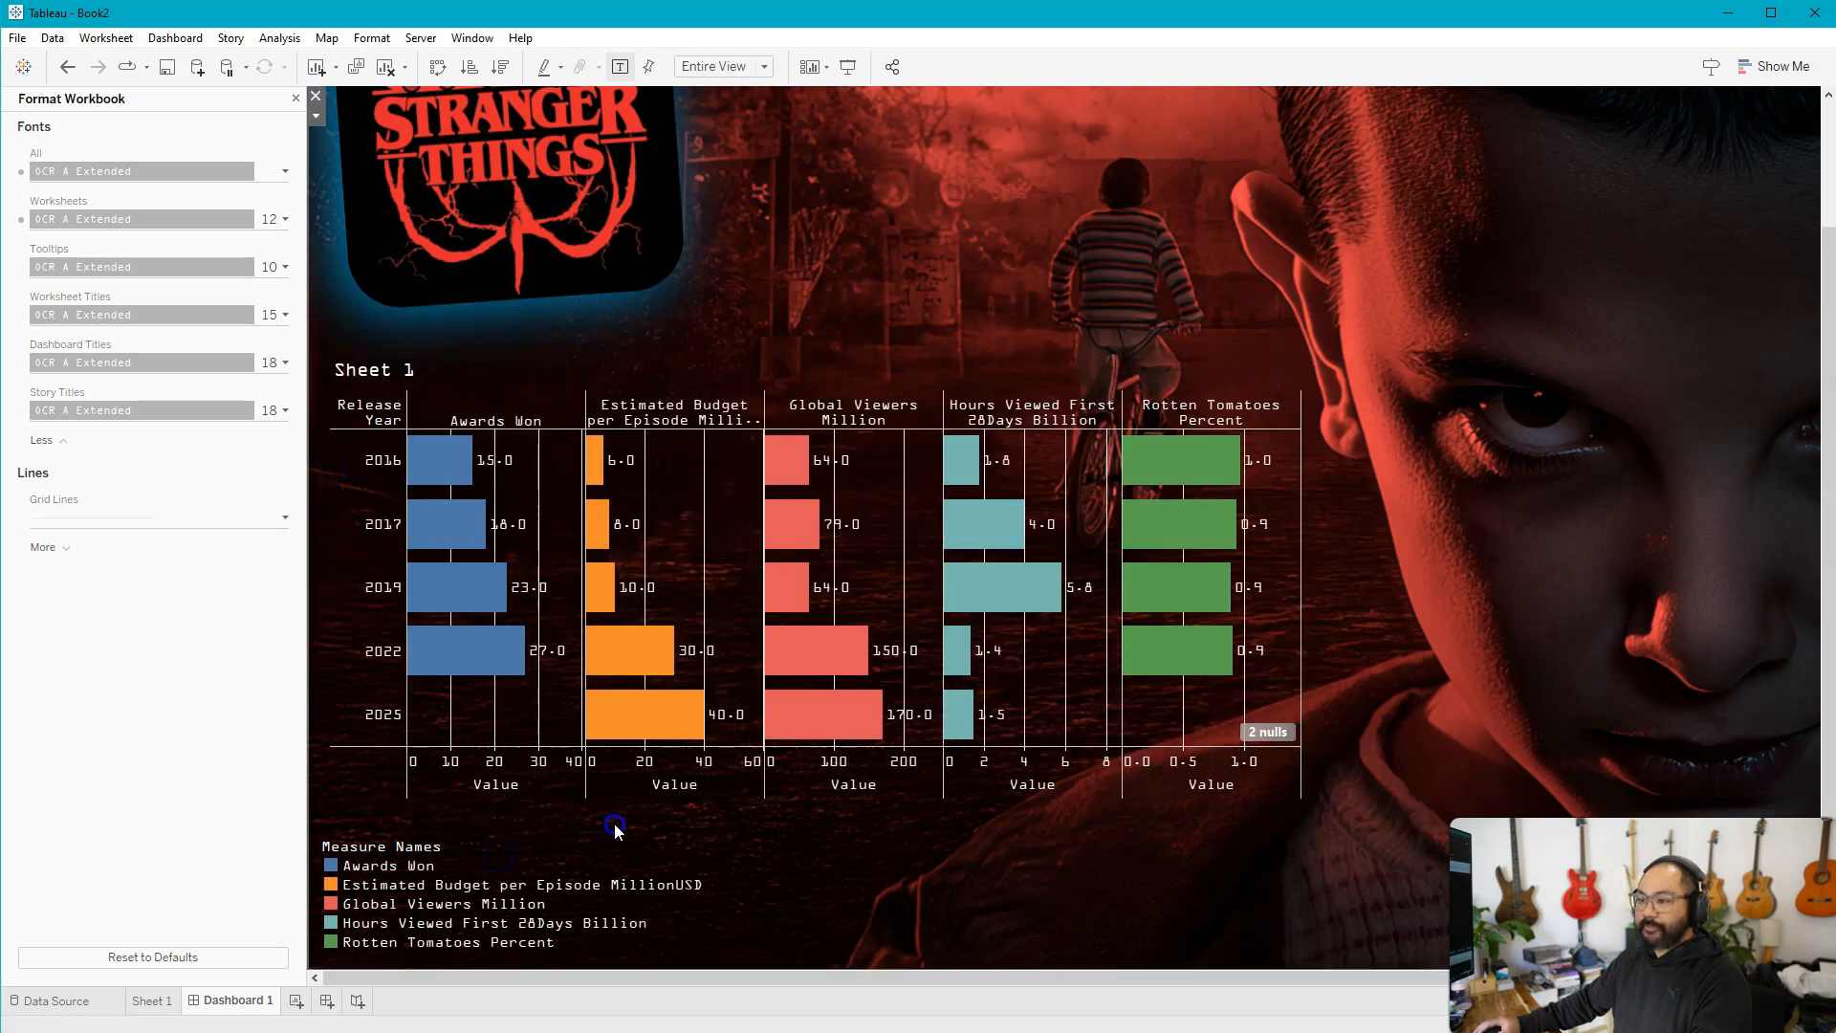
left_click_drag(607, 831, 618, 814)
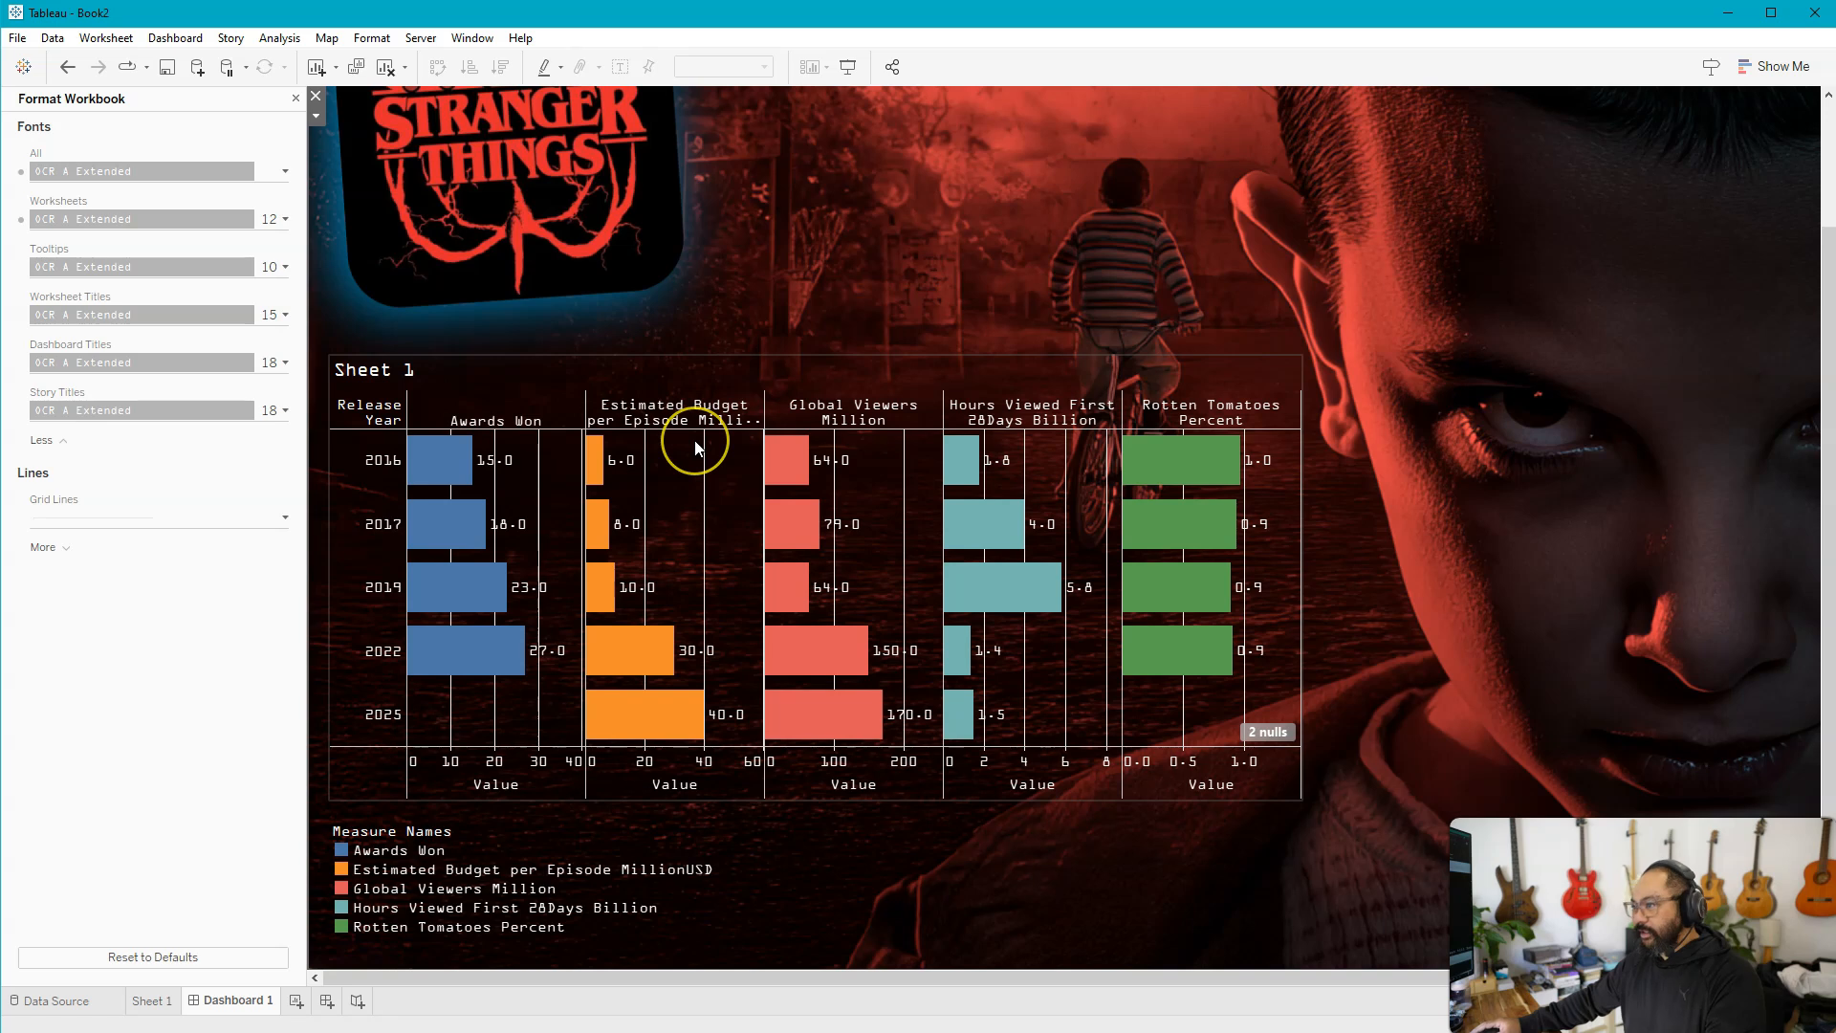
Hide the Sheet 1 chart's title and heighten its column header row until the measure names fit in full
left_click(557, 522)
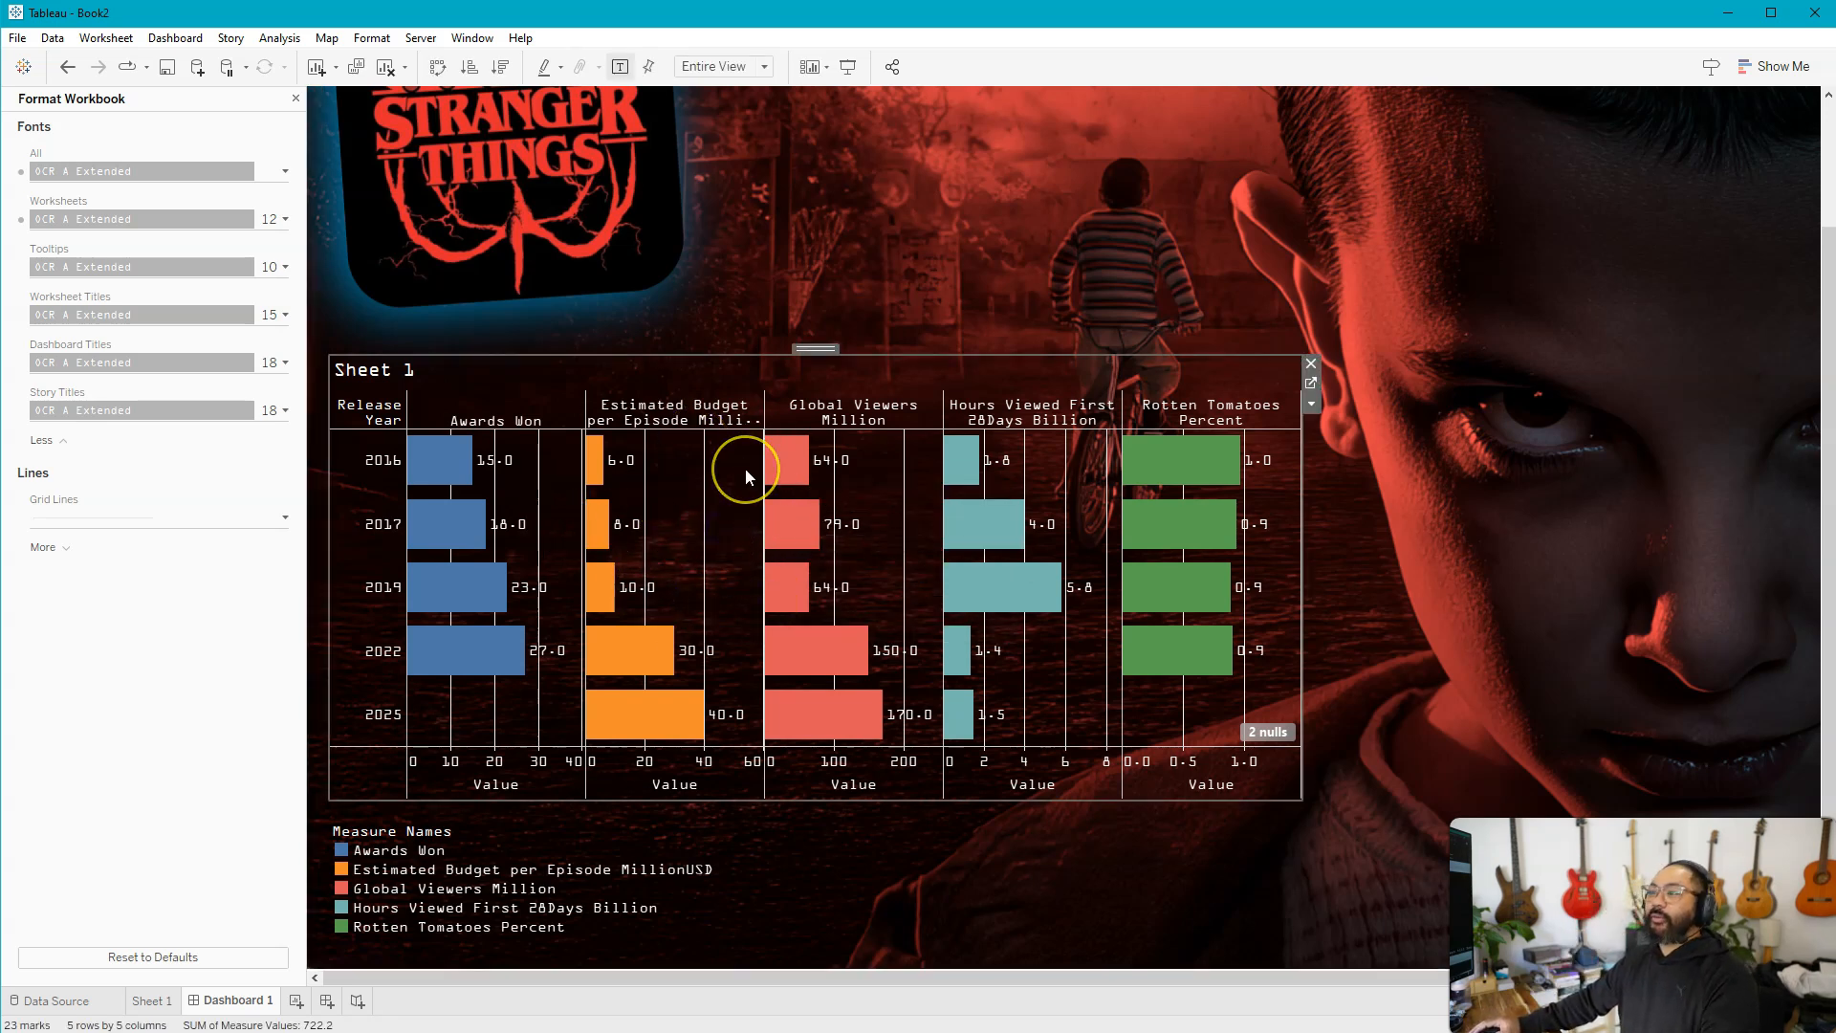
right_click(460, 374)
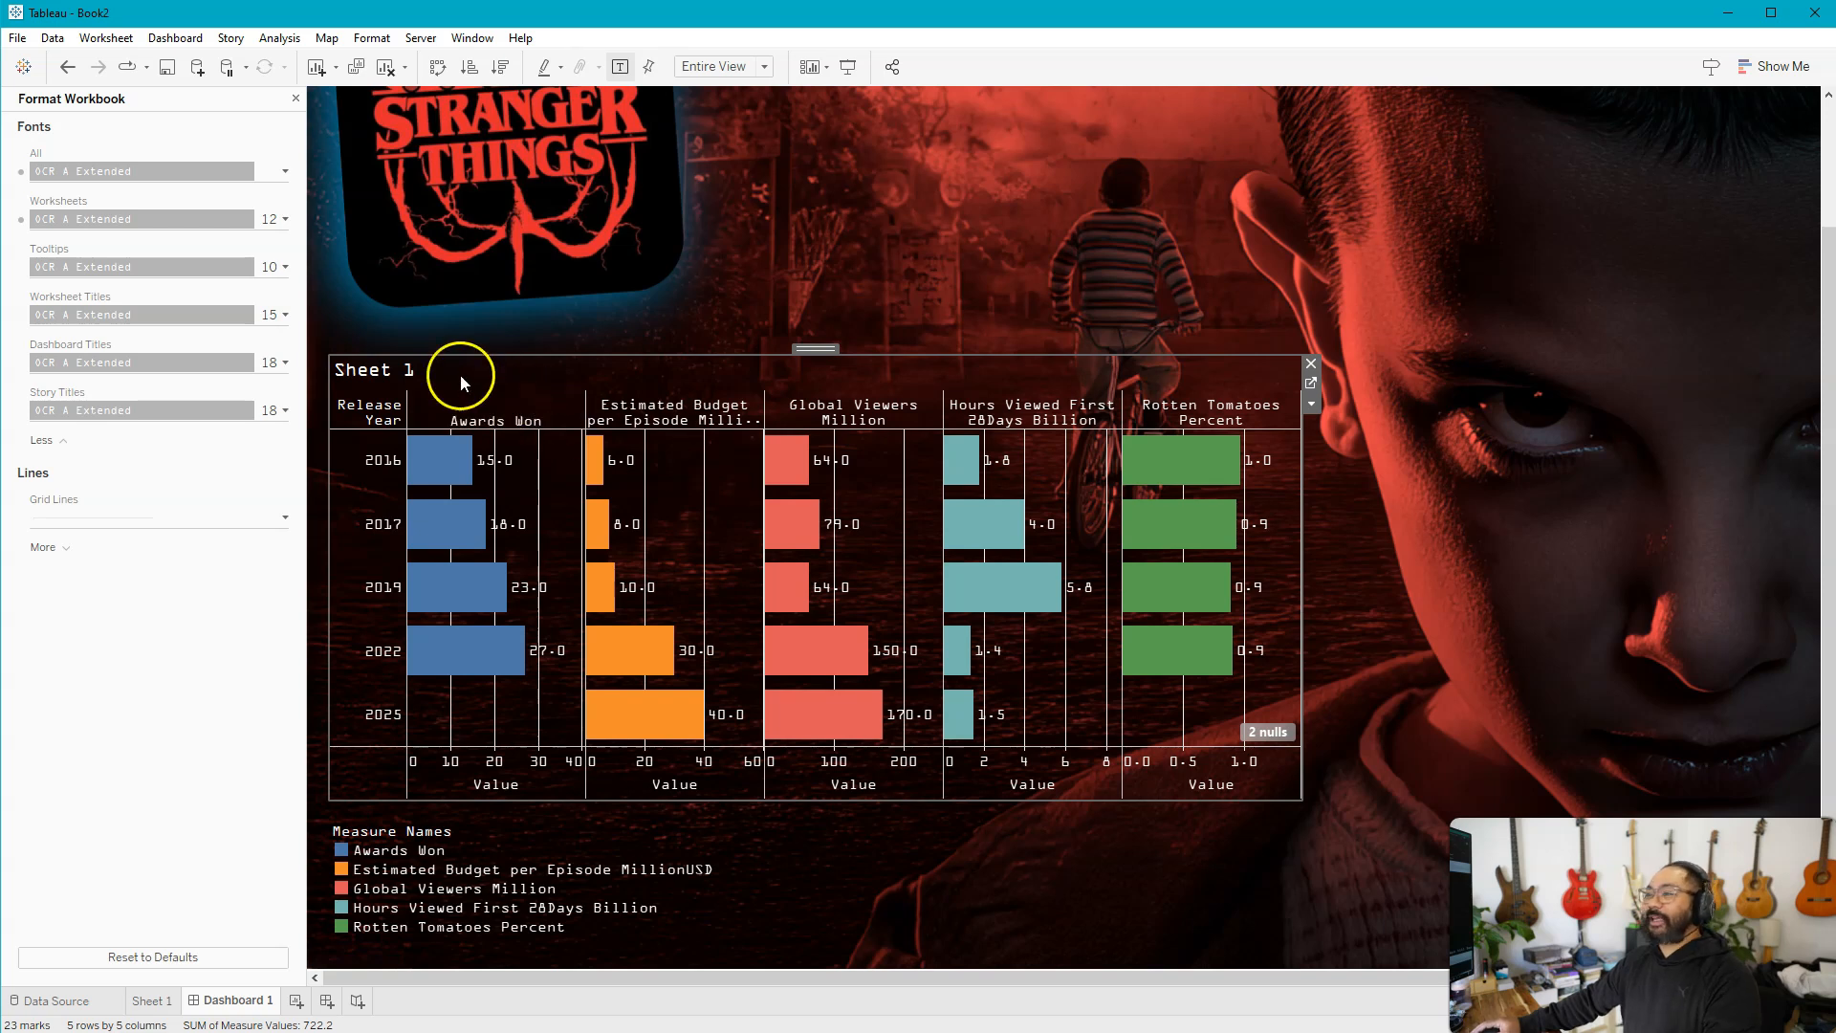
left_click(417, 375)
right_click(422, 374)
left_click(521, 437)
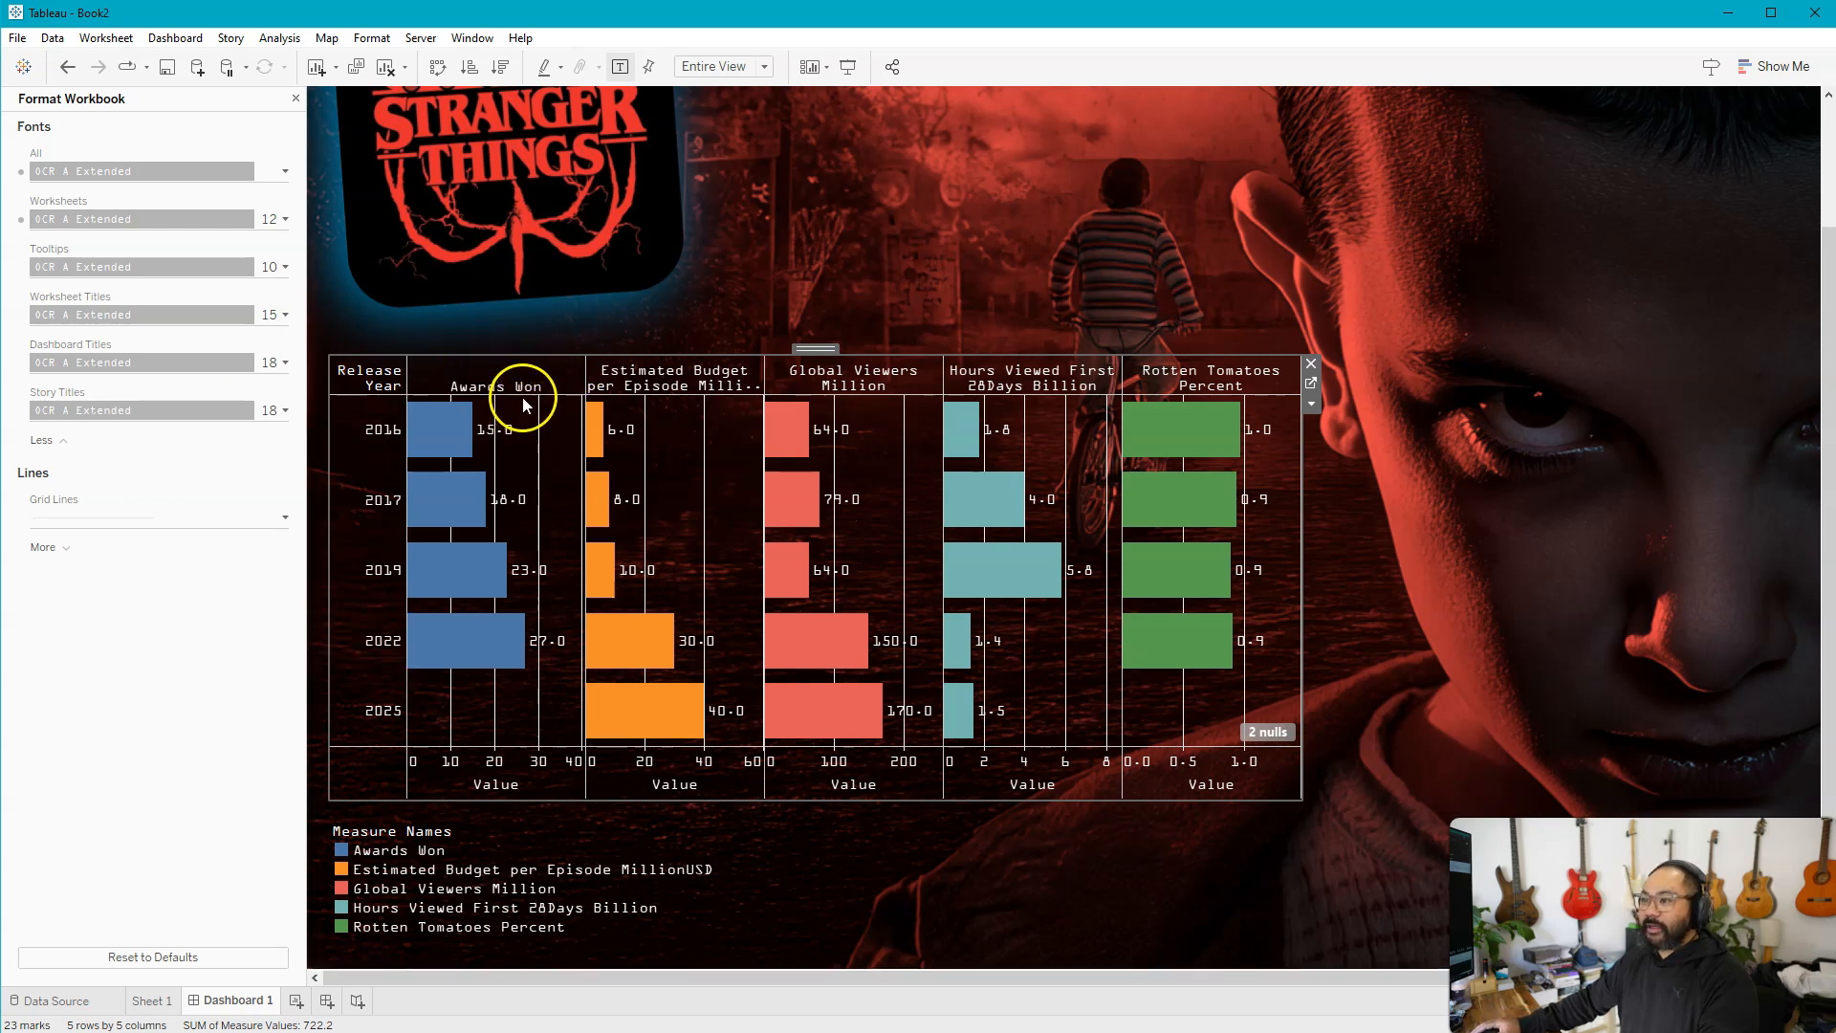
left_click_drag(525, 398, 533, 428)
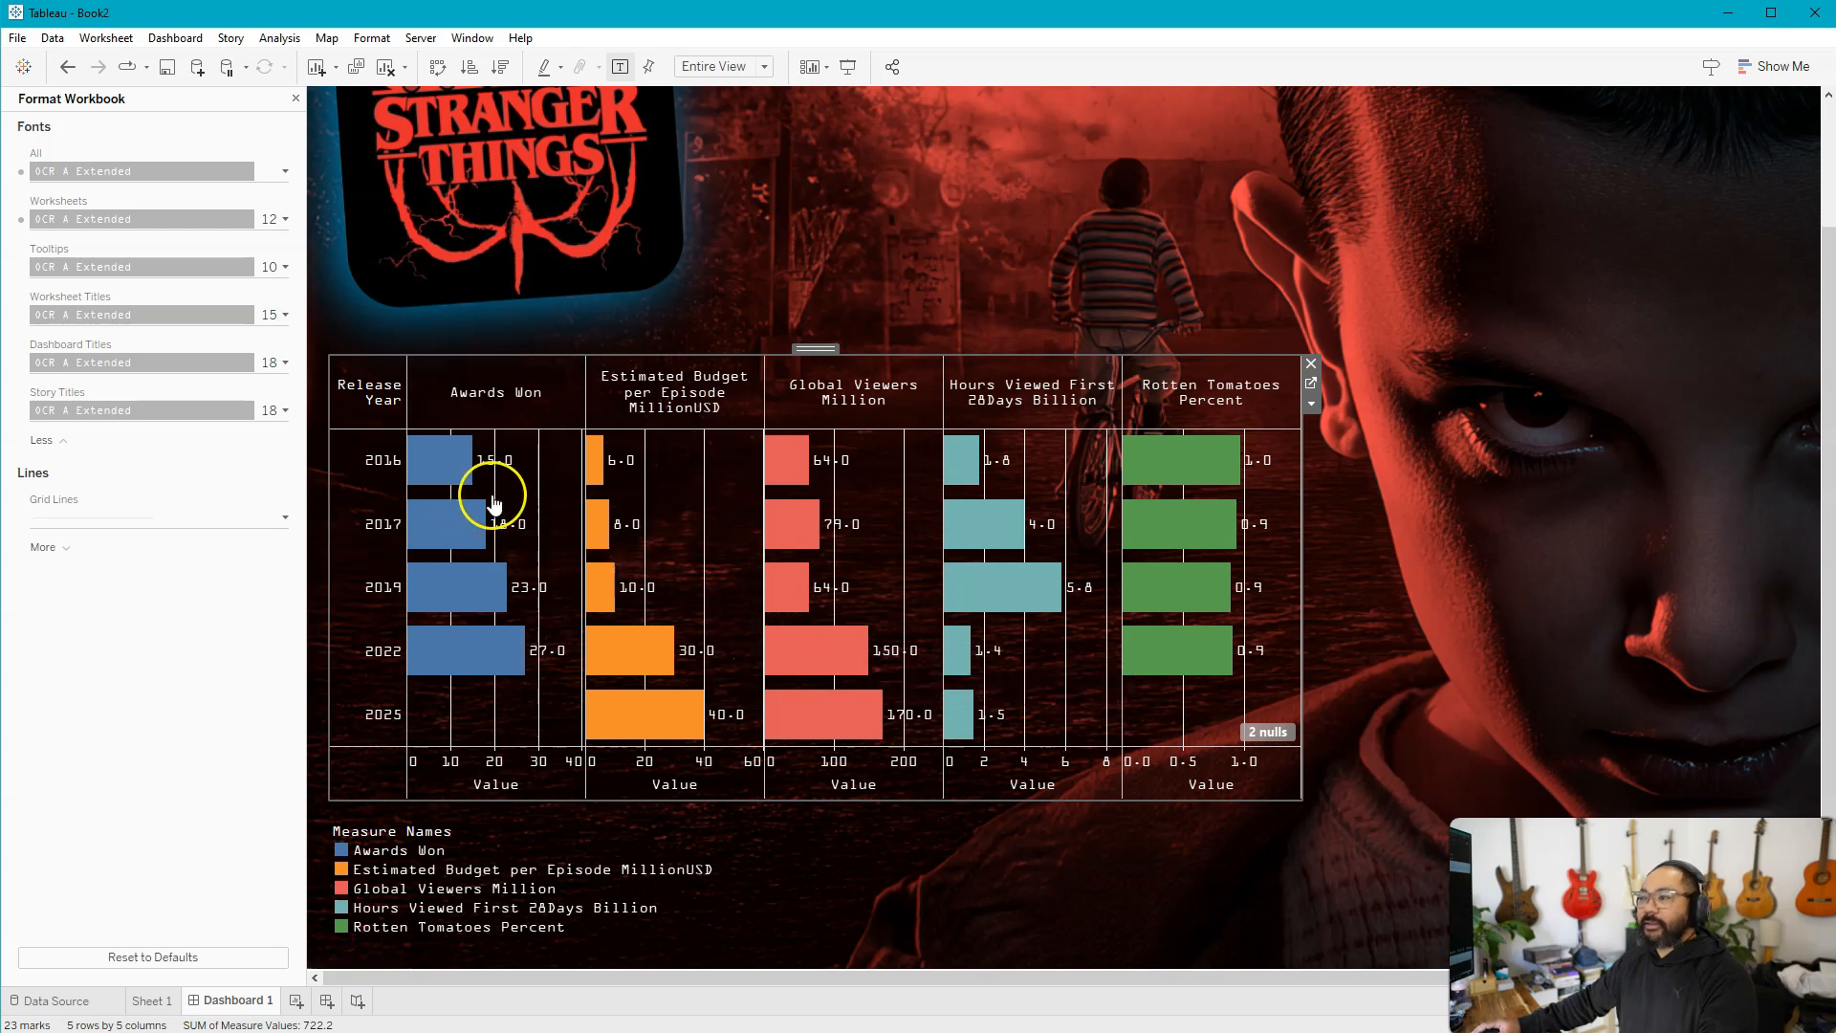
Remove the column grid lines from the Sheet 1 chart by setting them to None
right_click(552, 455)
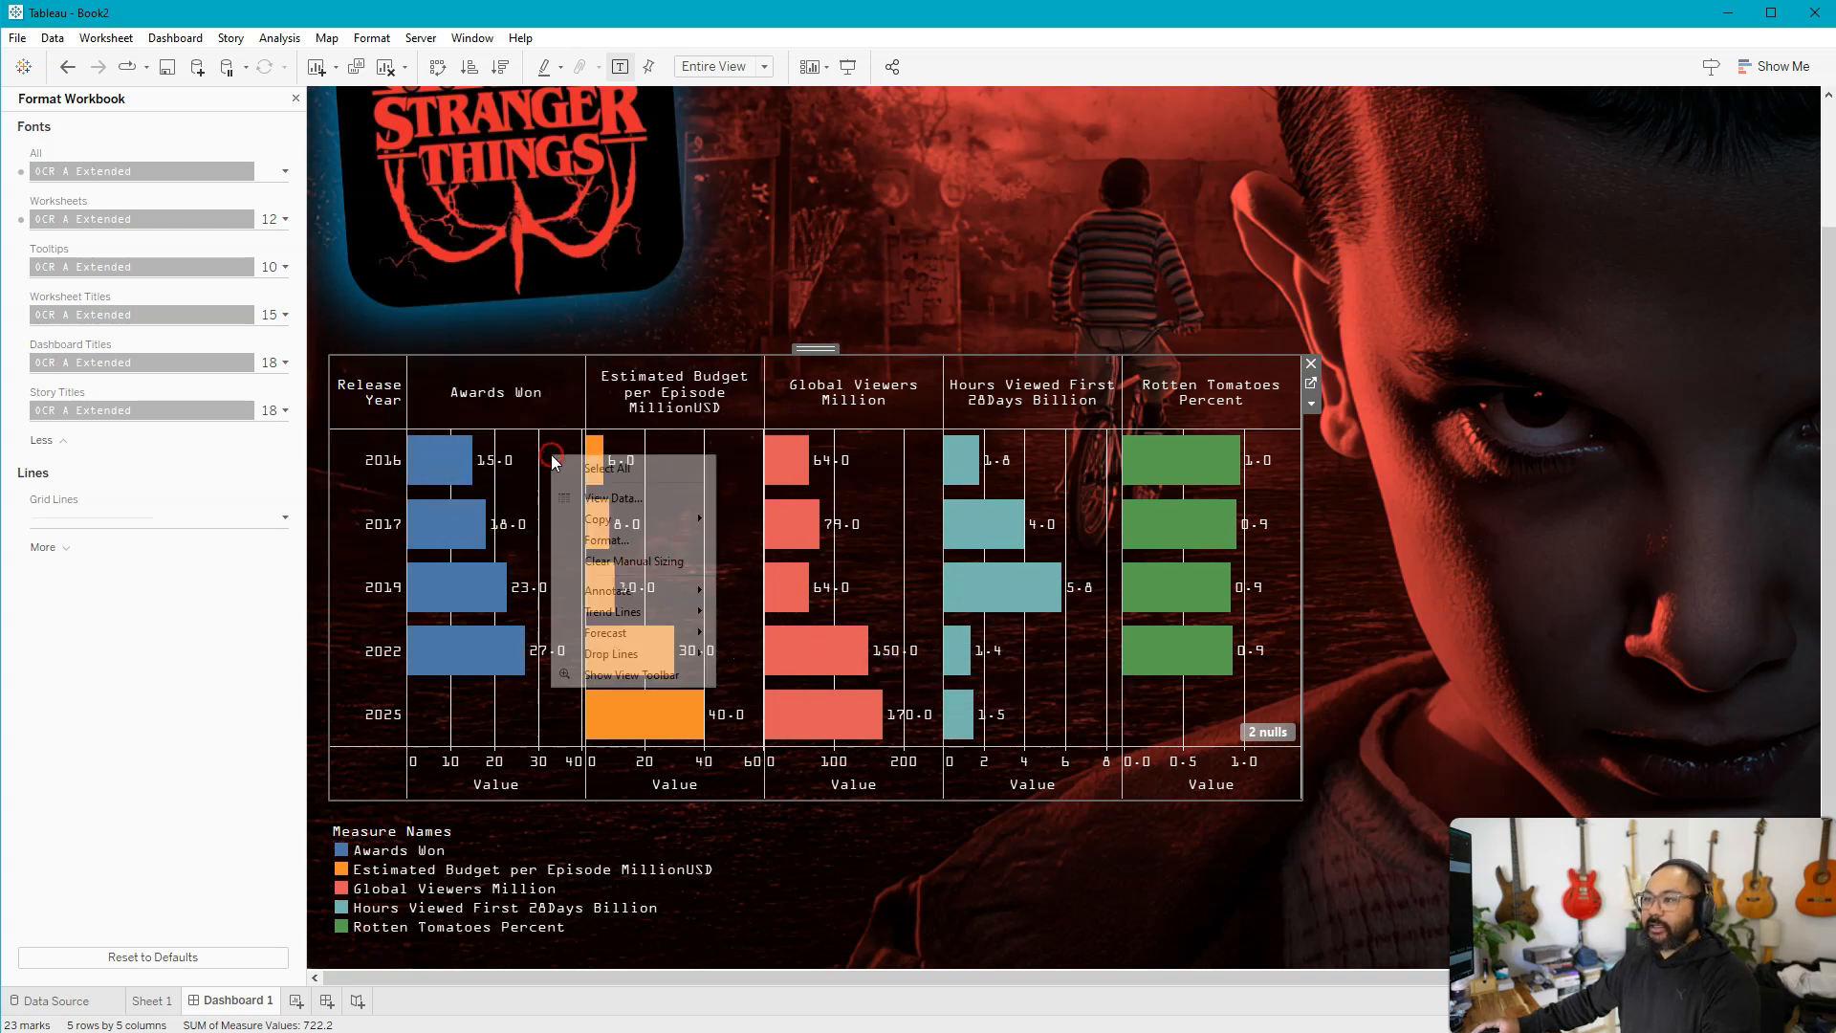
left_click(650, 541)
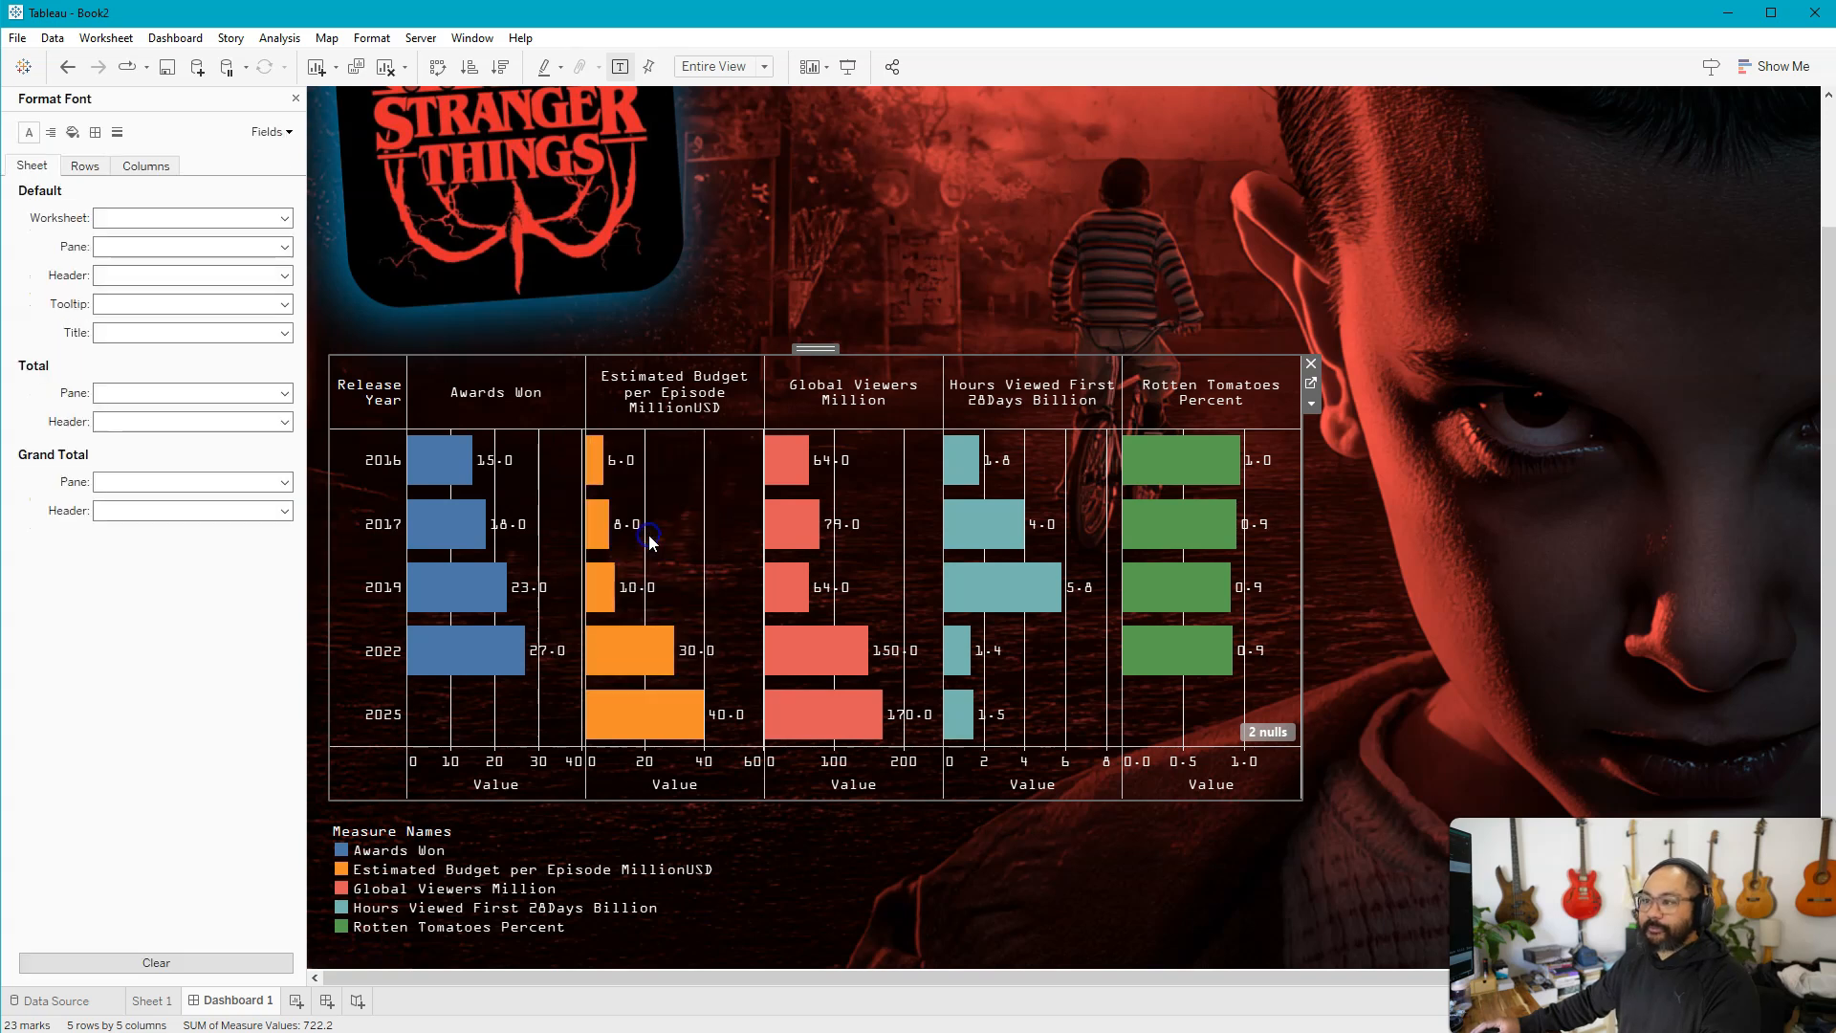
left_click(118, 134)
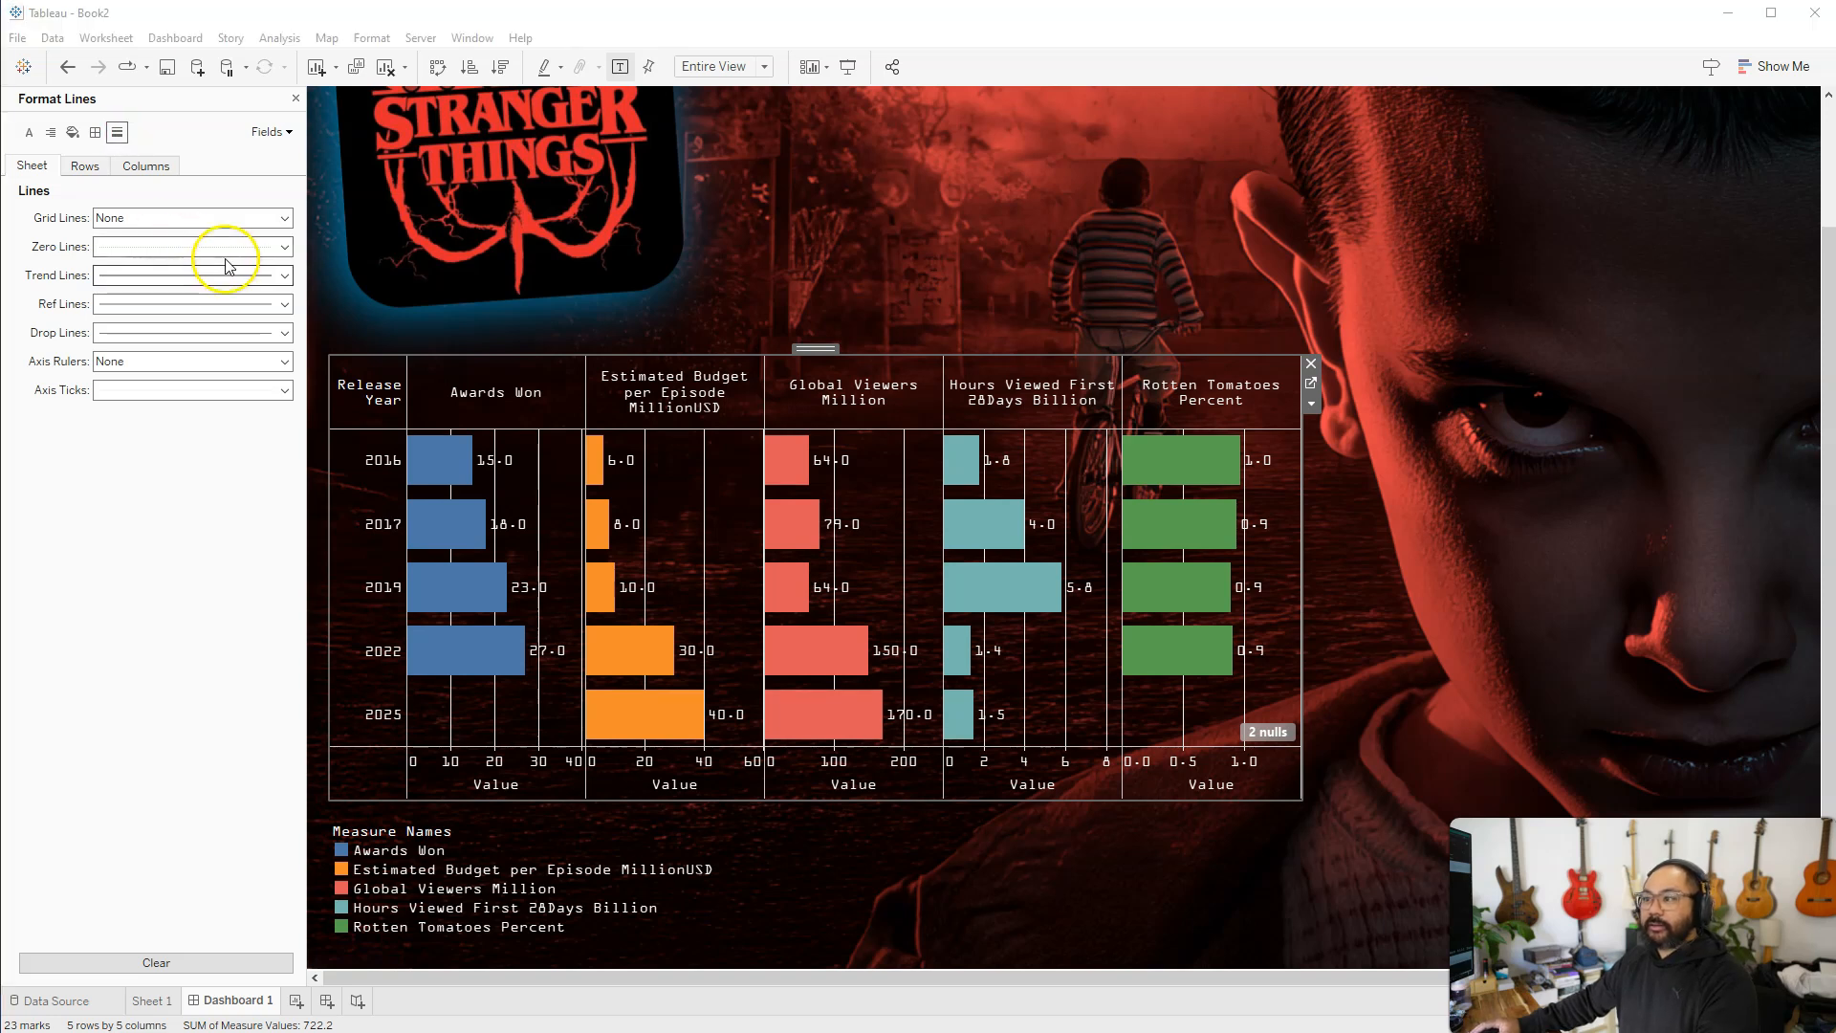
left_click(84, 165)
left_click(143, 167)
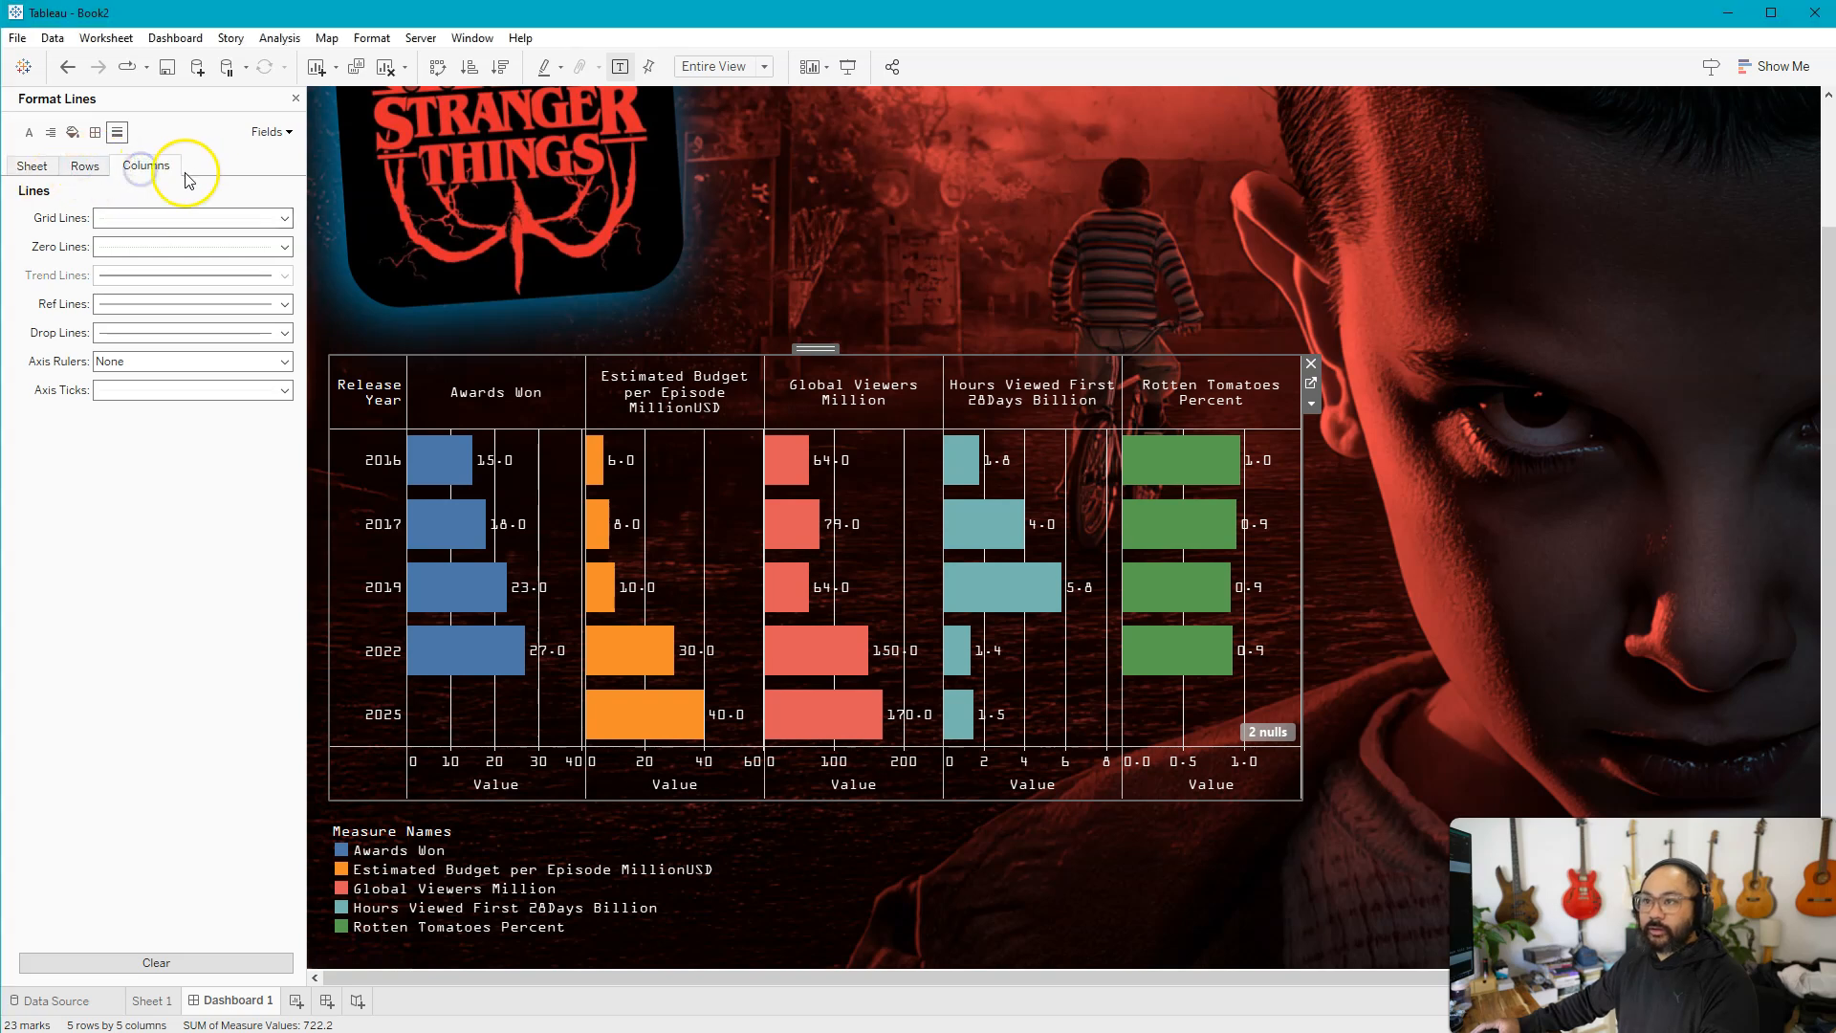
left_click(145, 217)
left_click(156, 247)
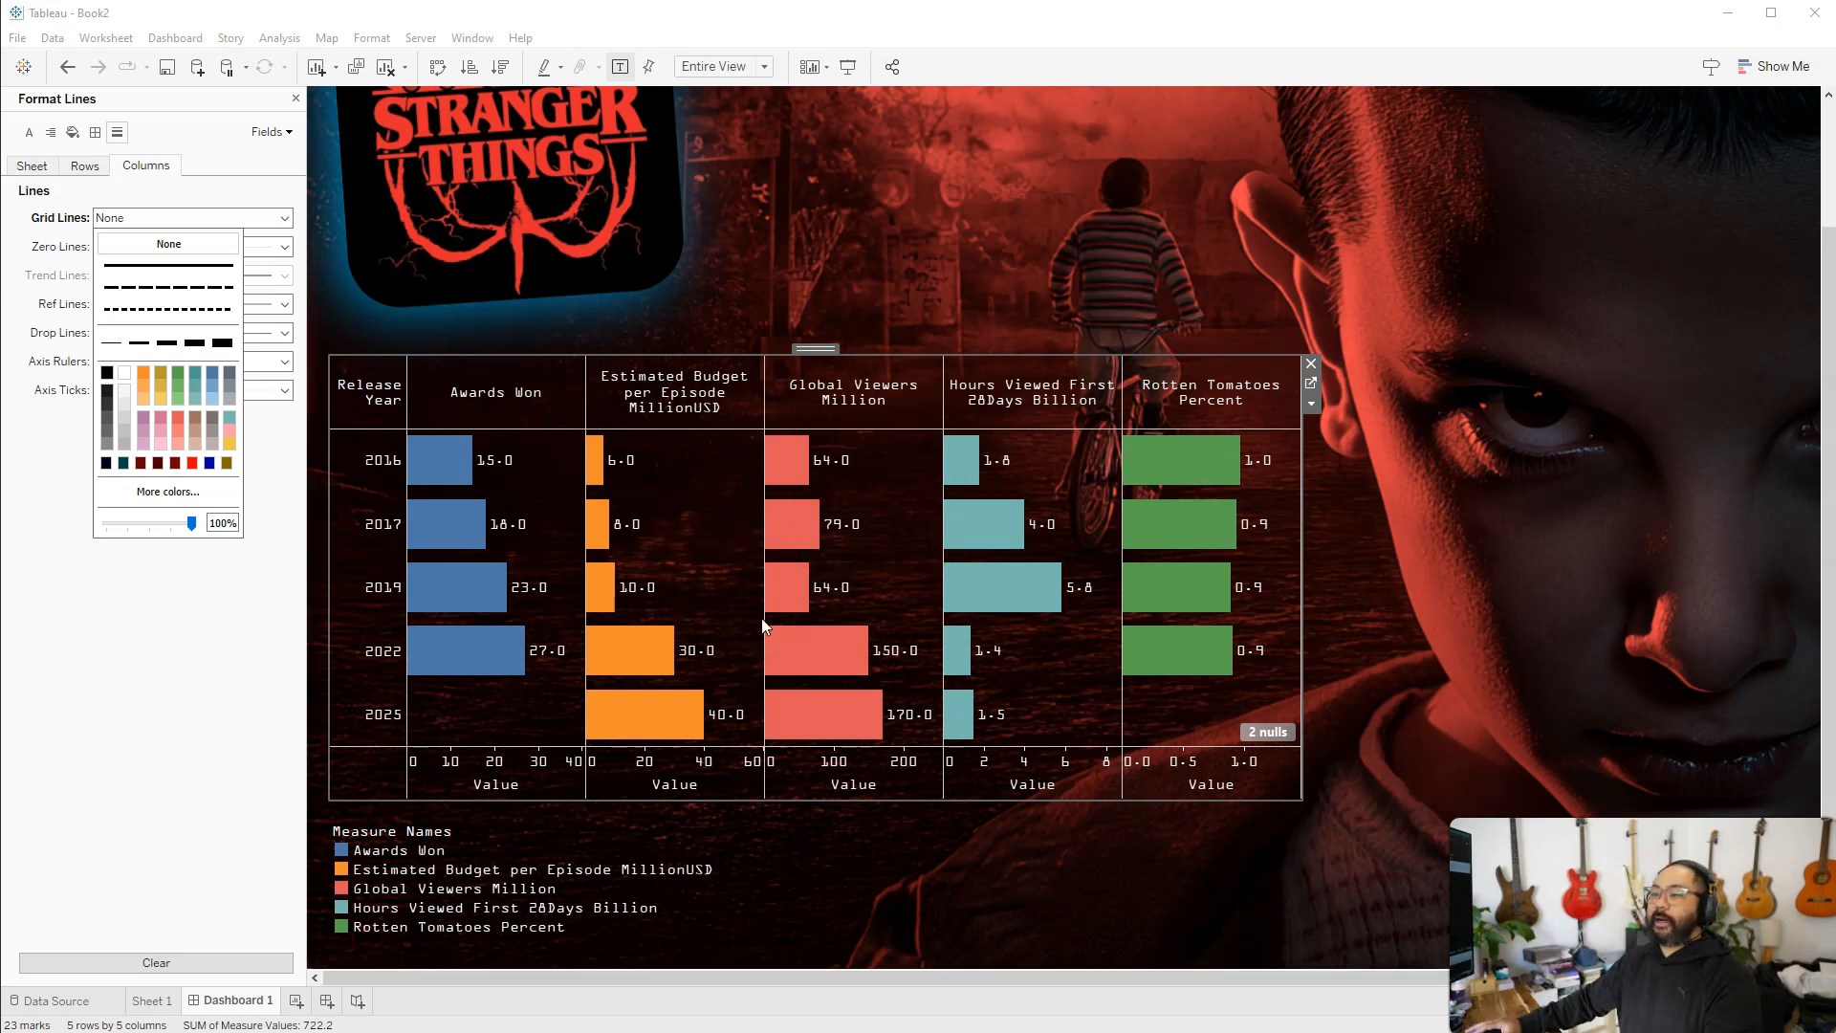
Set the Sheet 1 chart's row divider borders to None for both the pane and the header
left_click(95, 134)
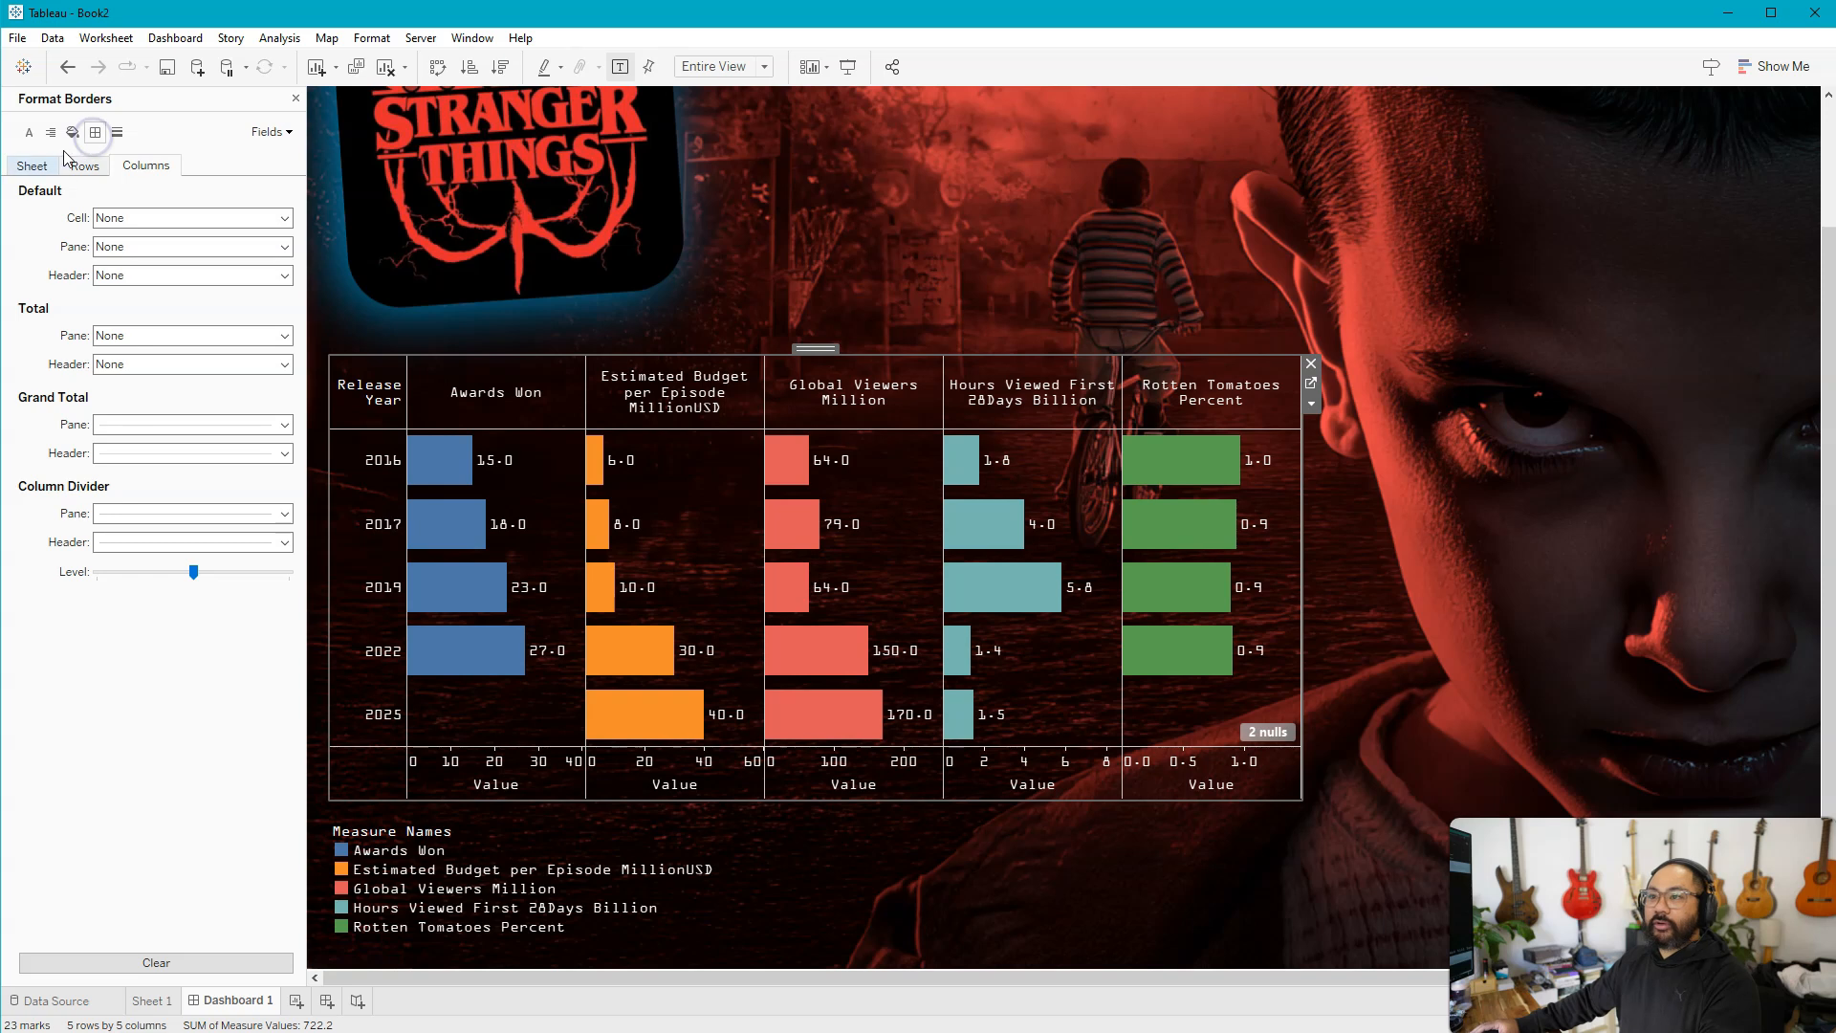
left_click(36, 167)
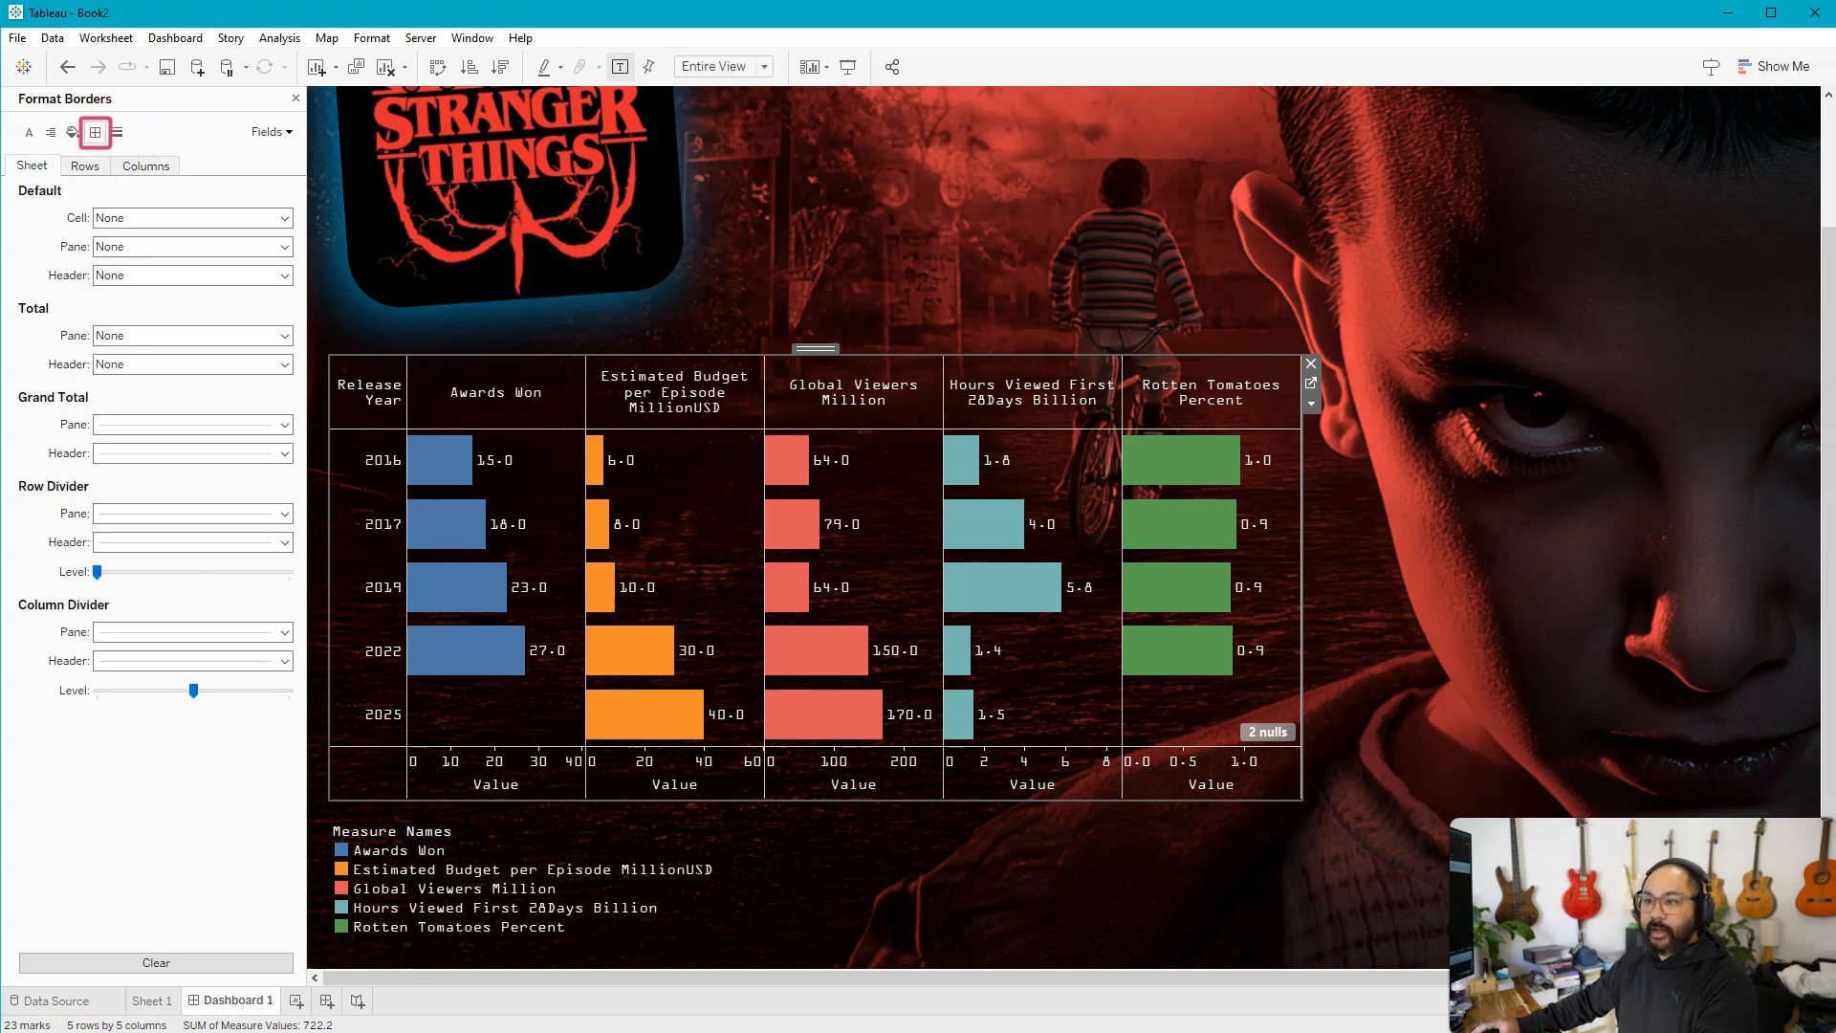
left_click(279, 514)
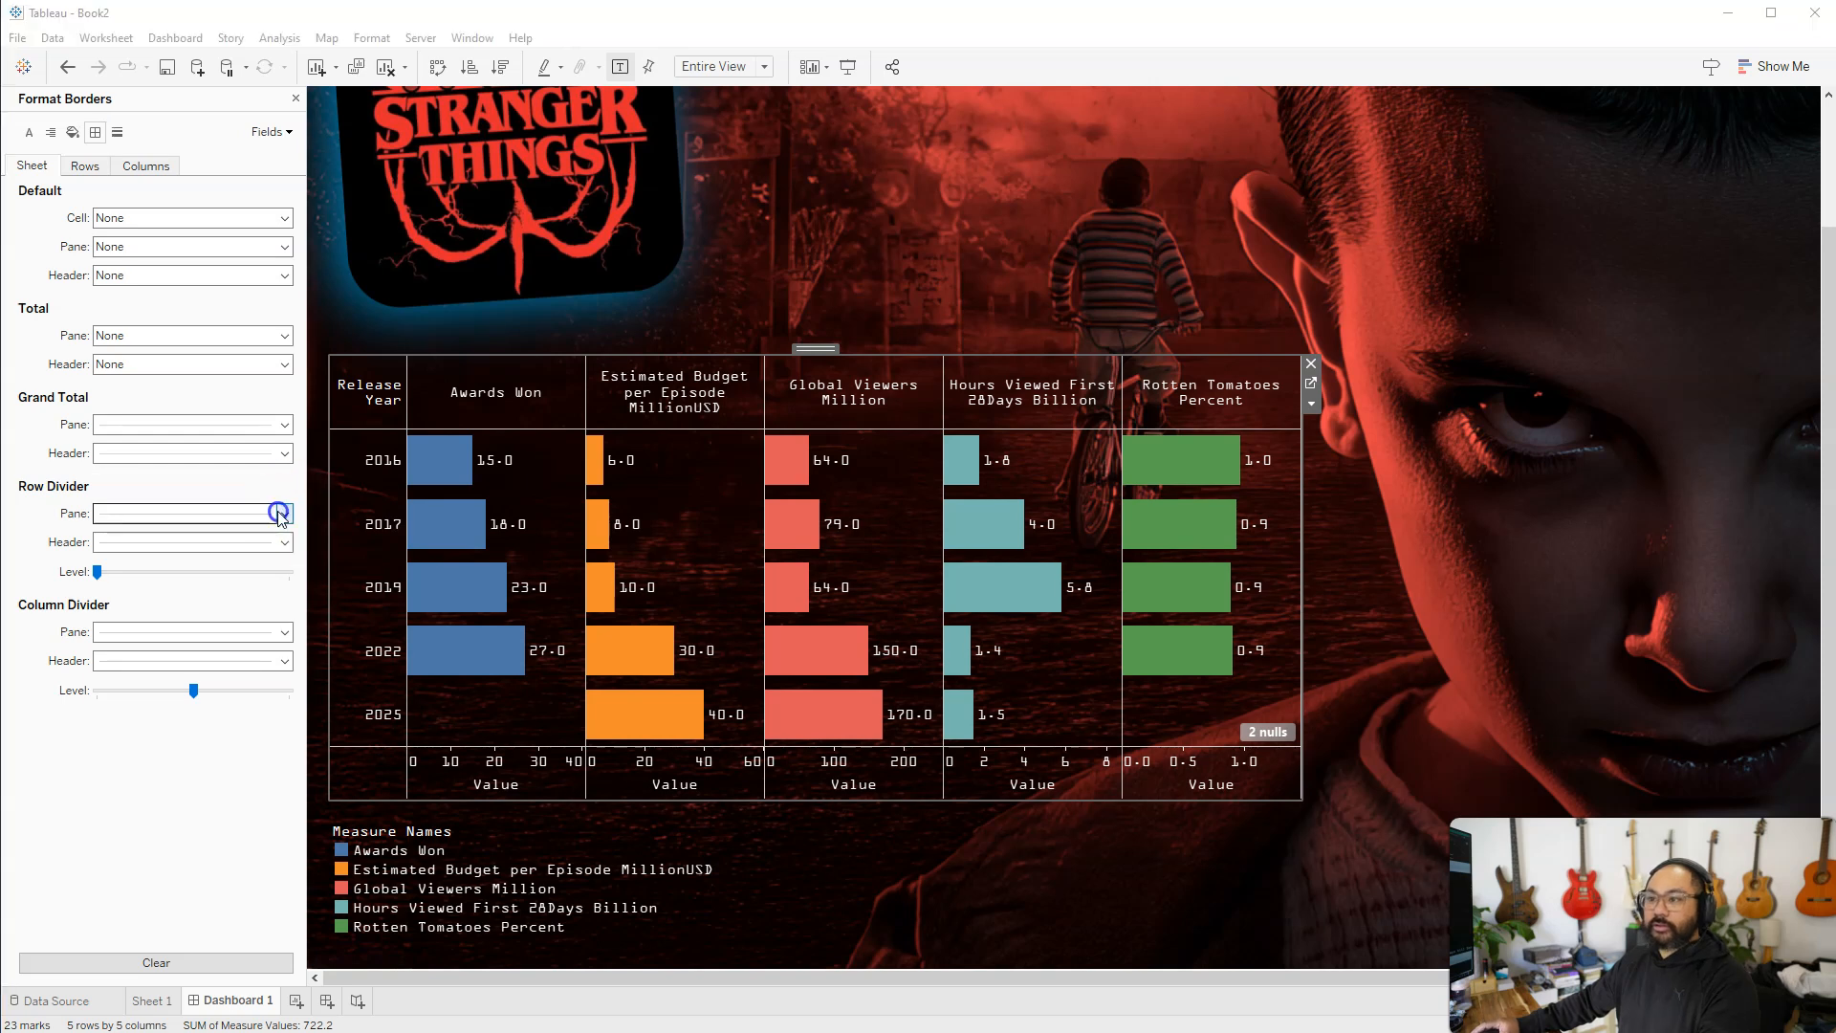
left_click(206, 541)
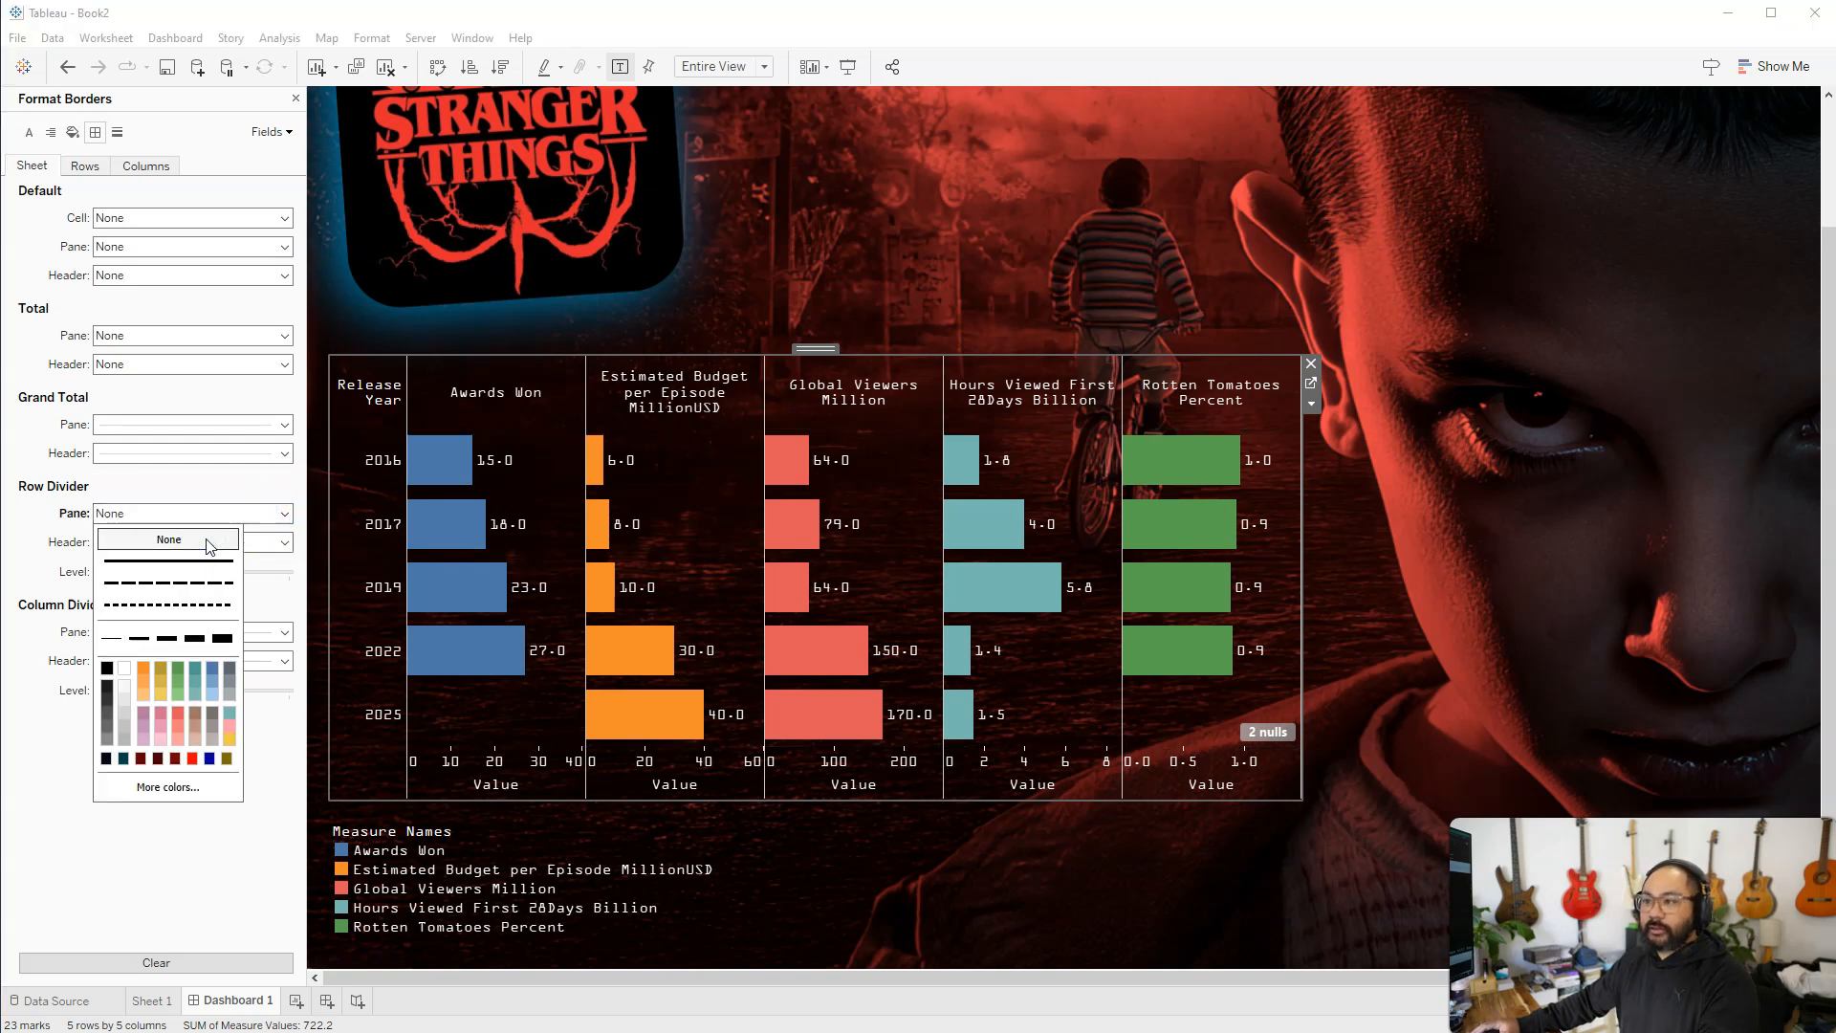
left_click(90, 885)
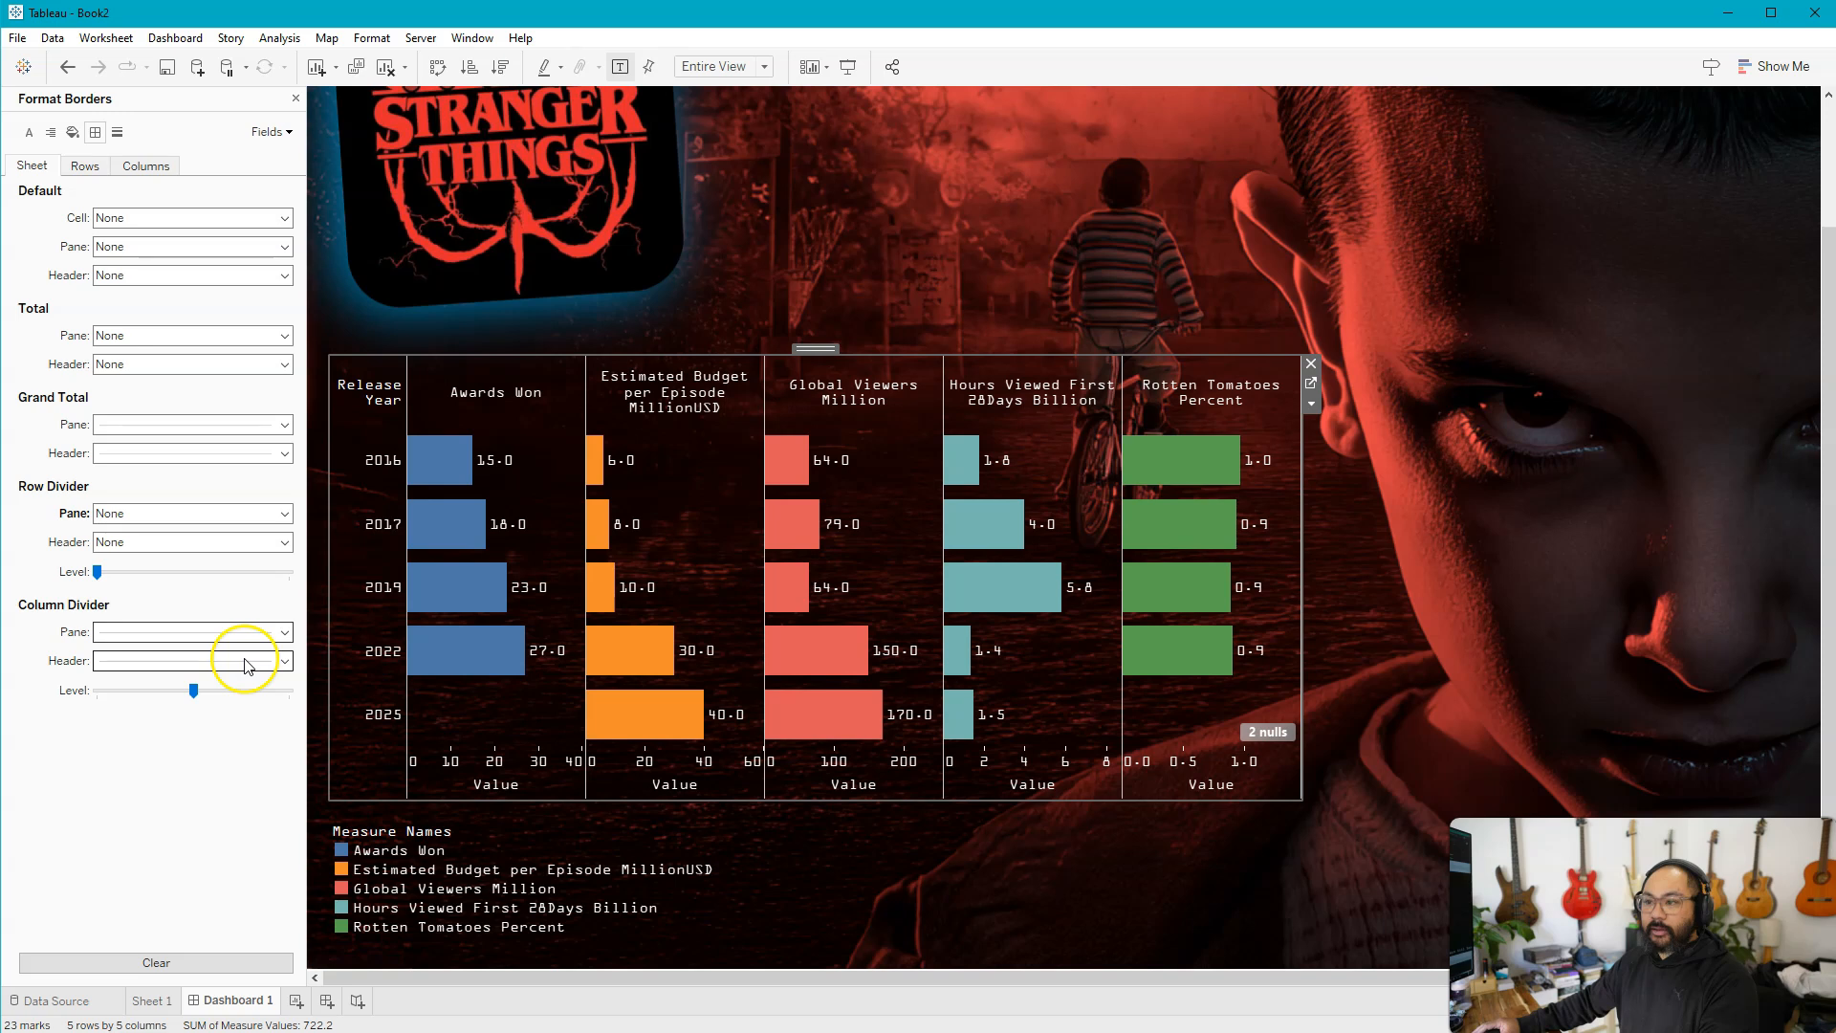
Set the chart's column divider header border to None and recolor its pane divider line dark gray
left_click(247, 664)
left_click(157, 686)
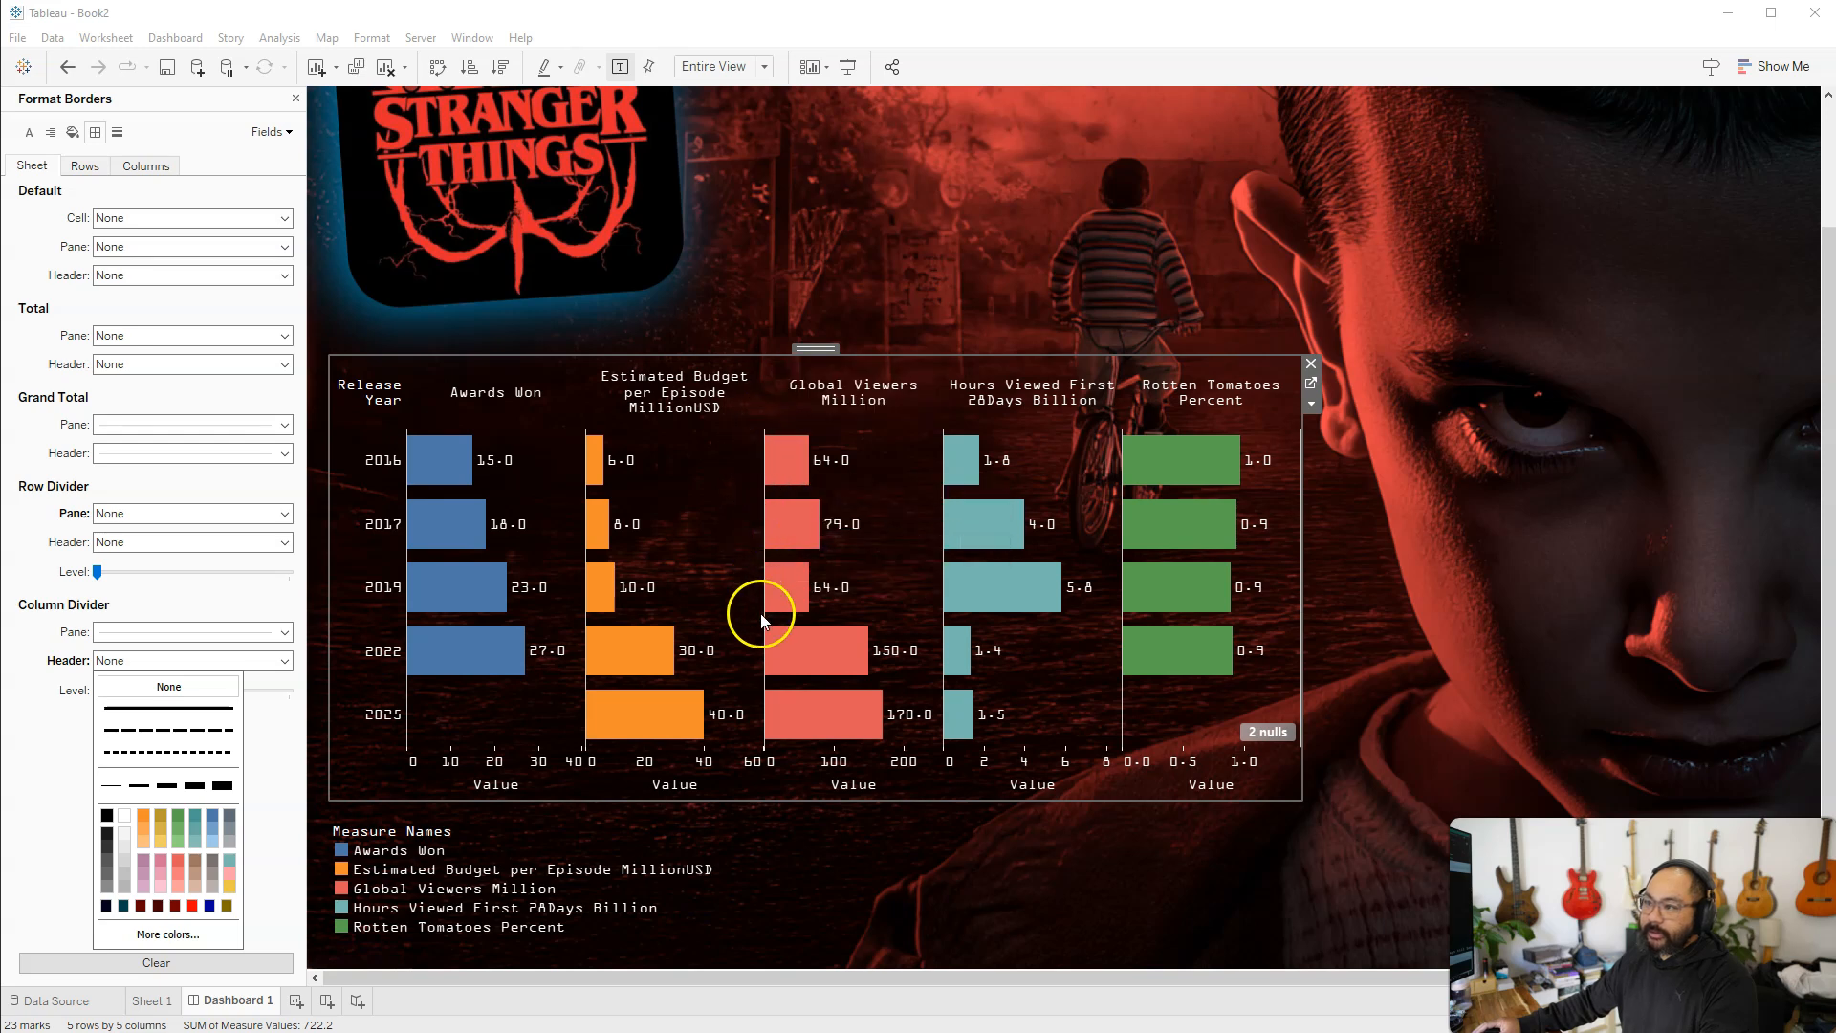
left_click(156, 630)
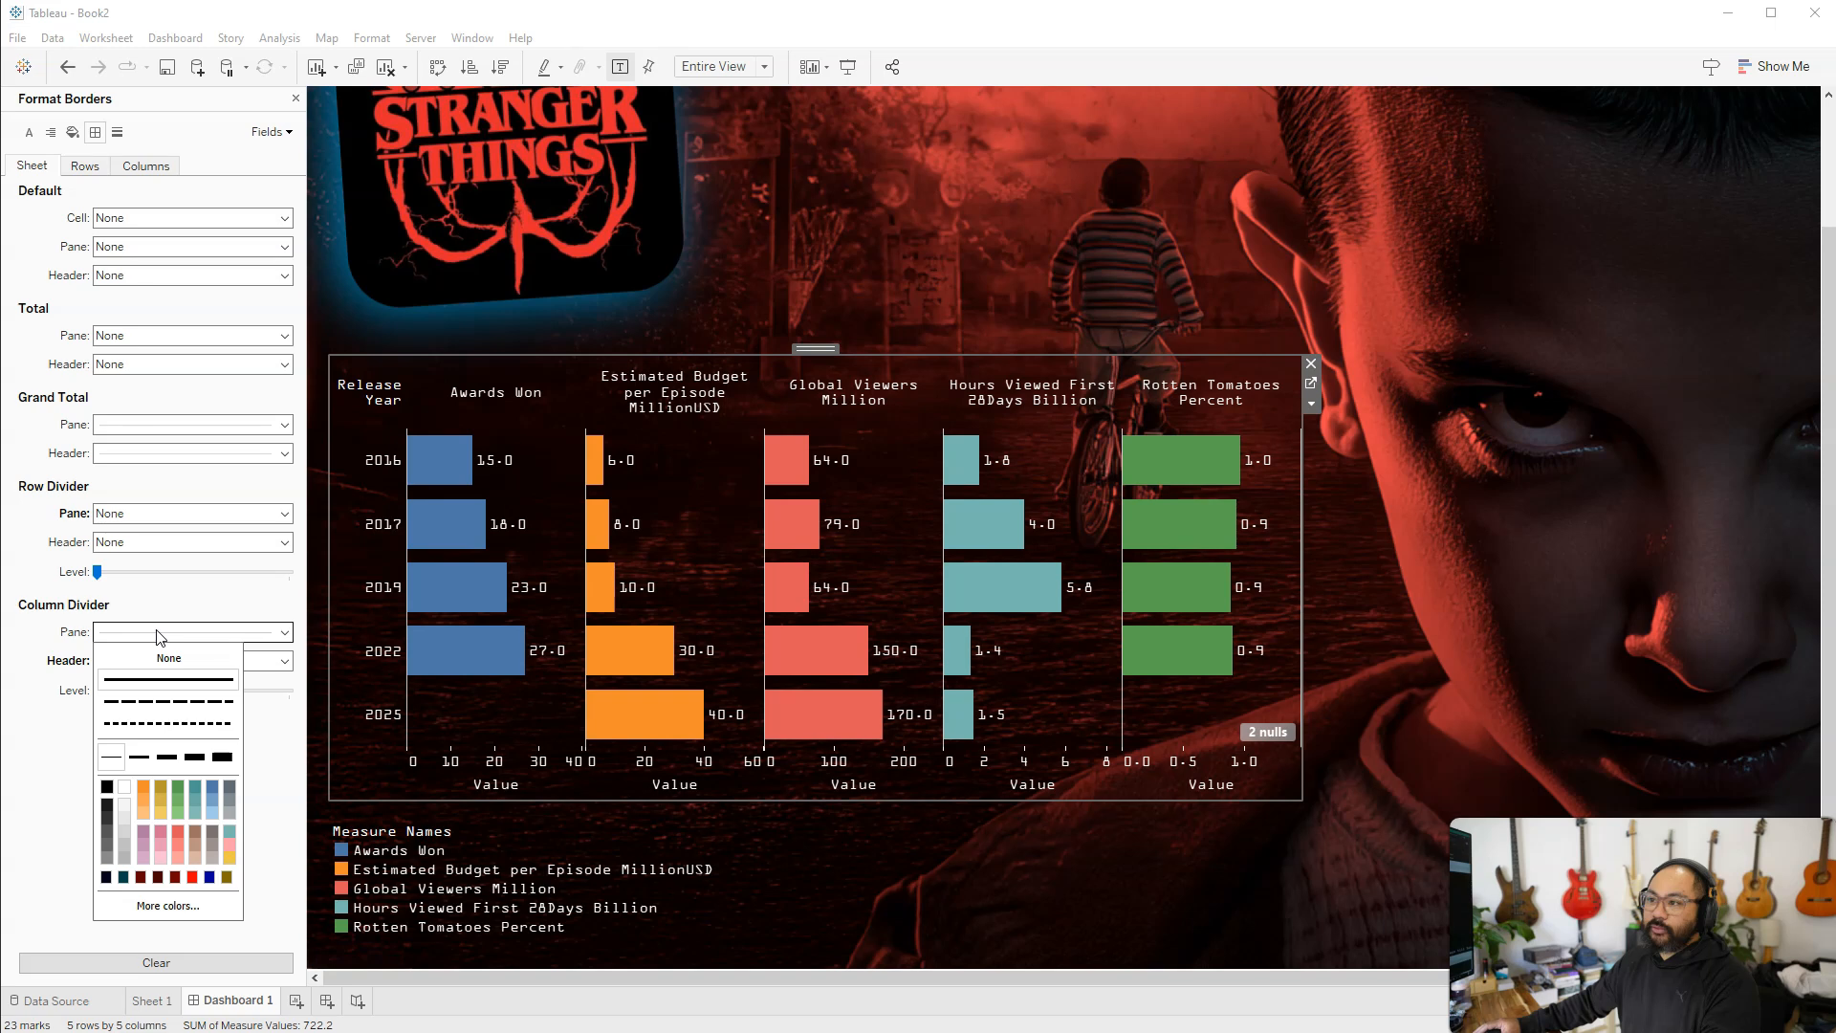
left_click(144, 631)
left_click(144, 633)
left_click(105, 830)
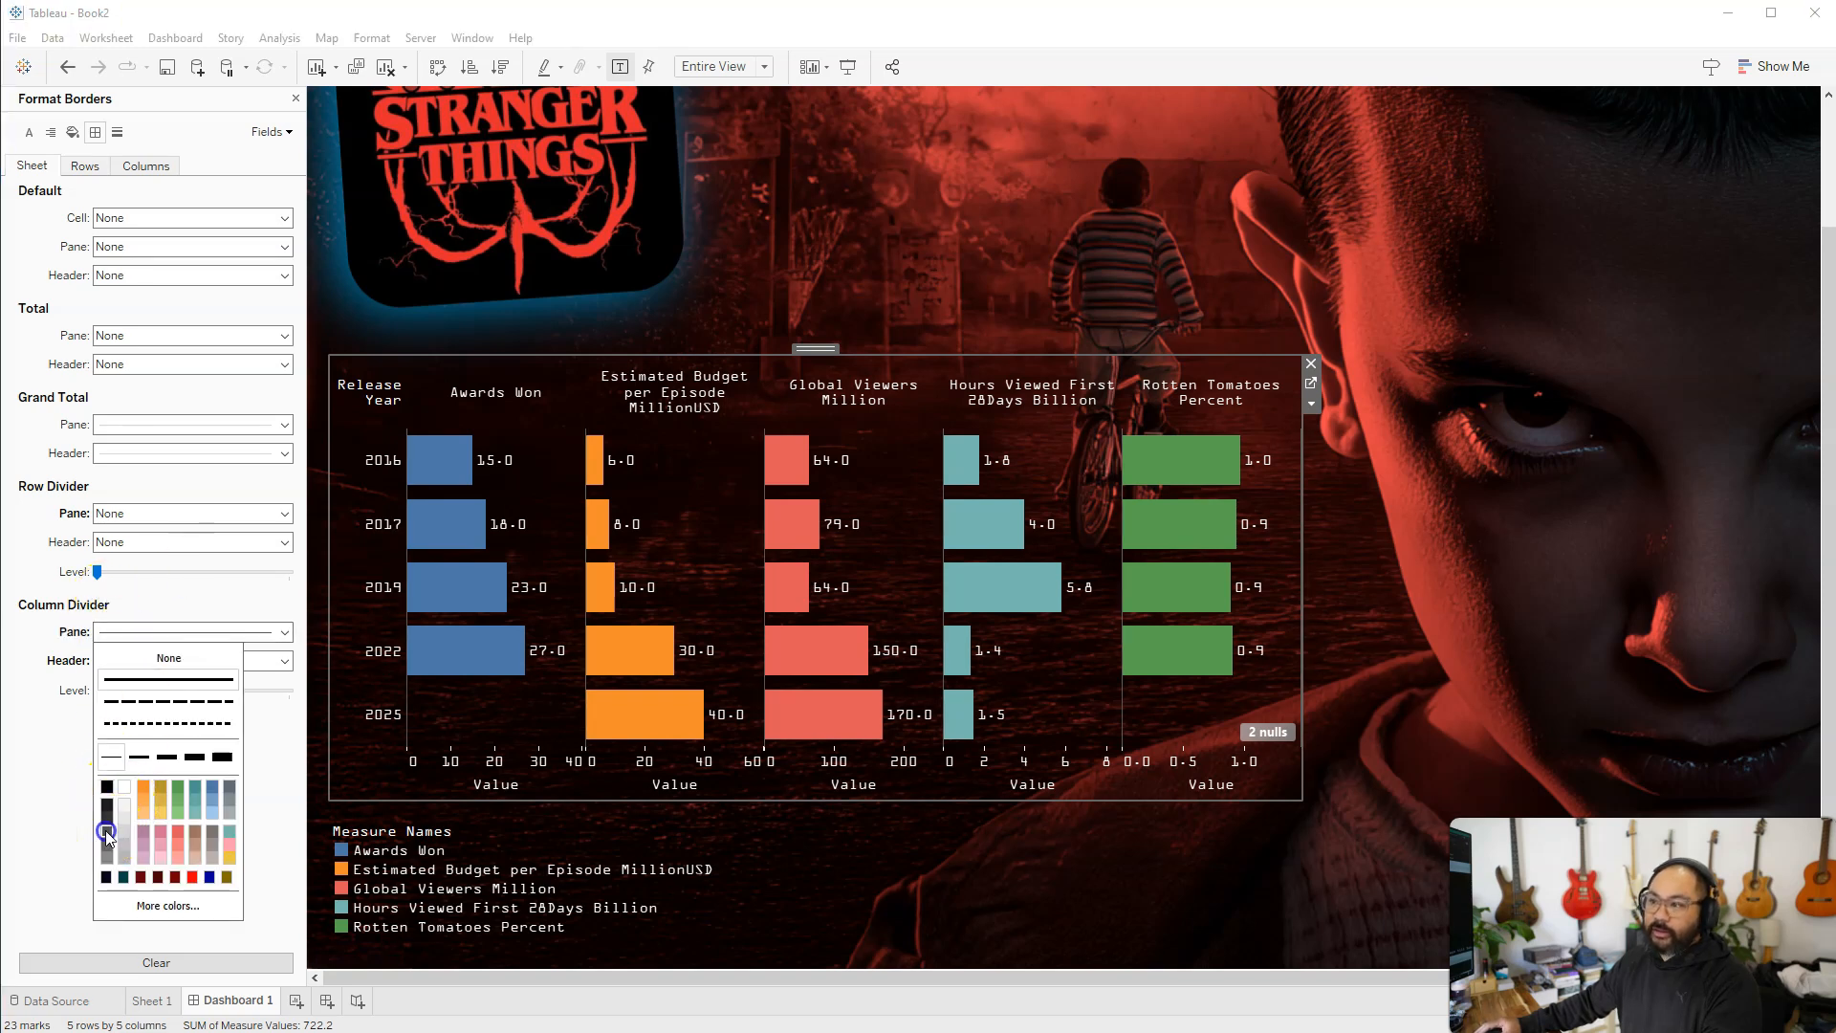
left_click(107, 818)
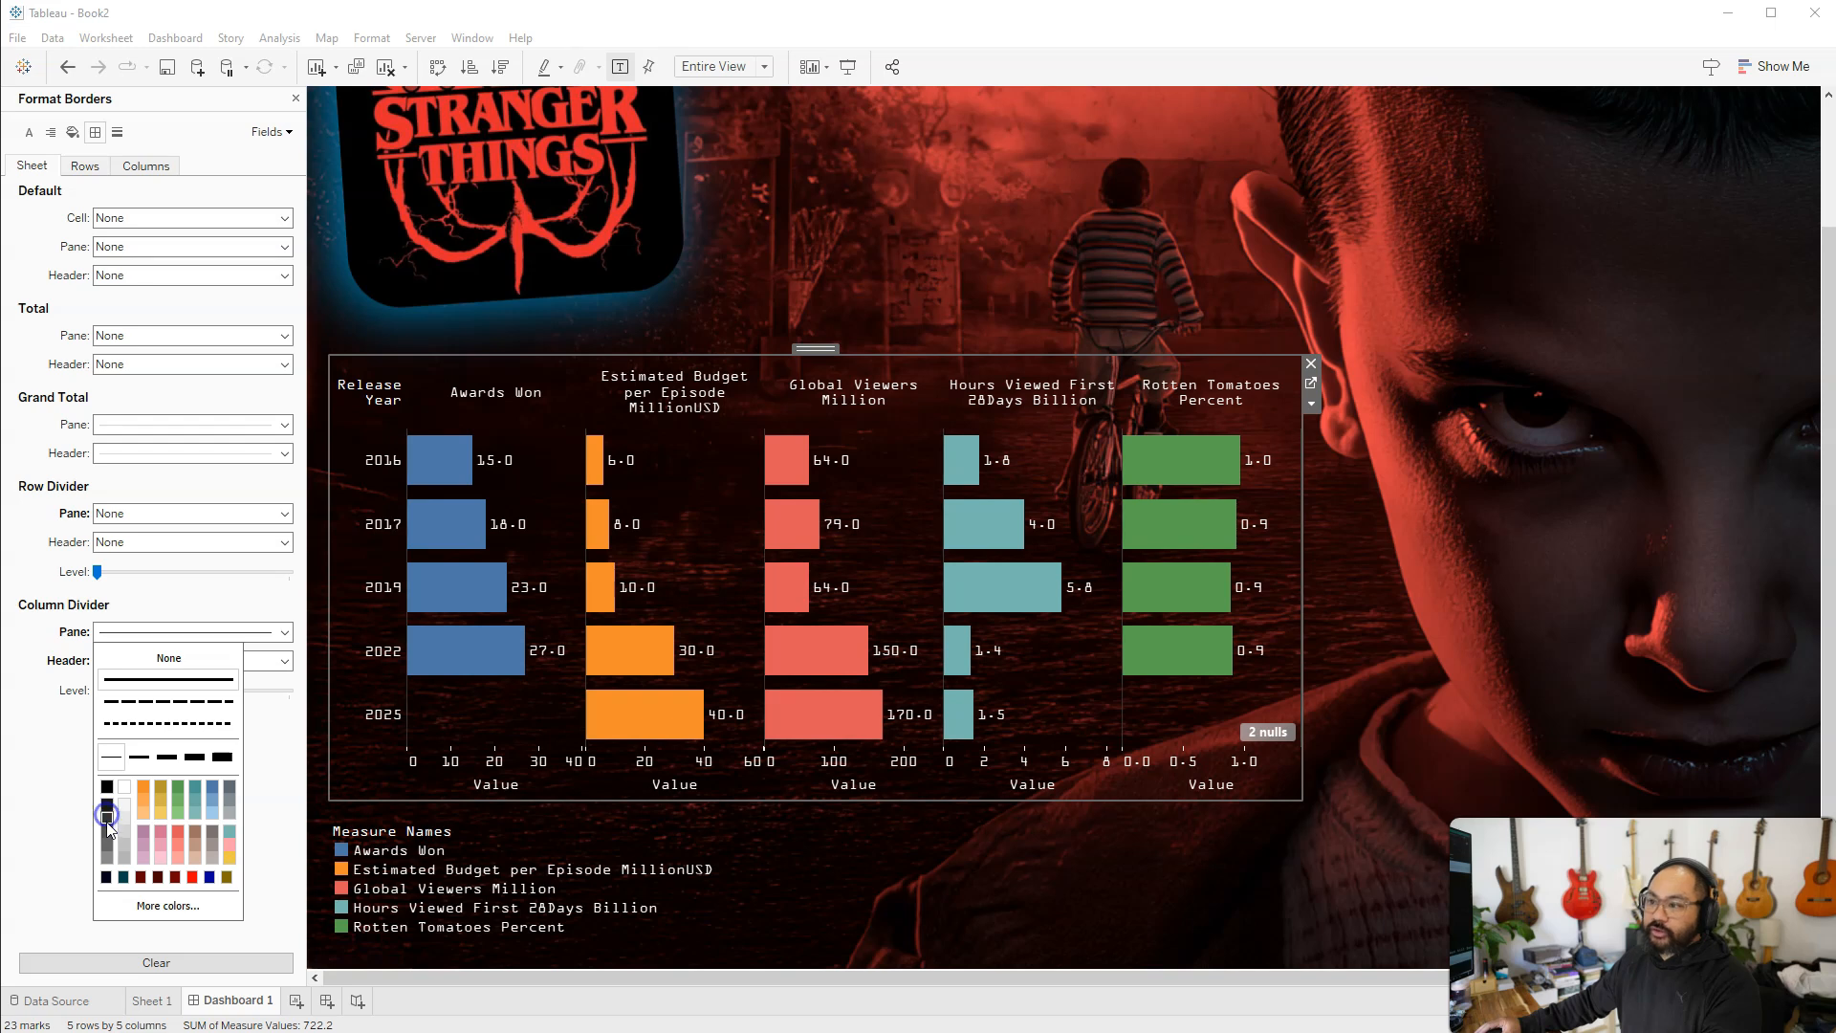
left_click(107, 809)
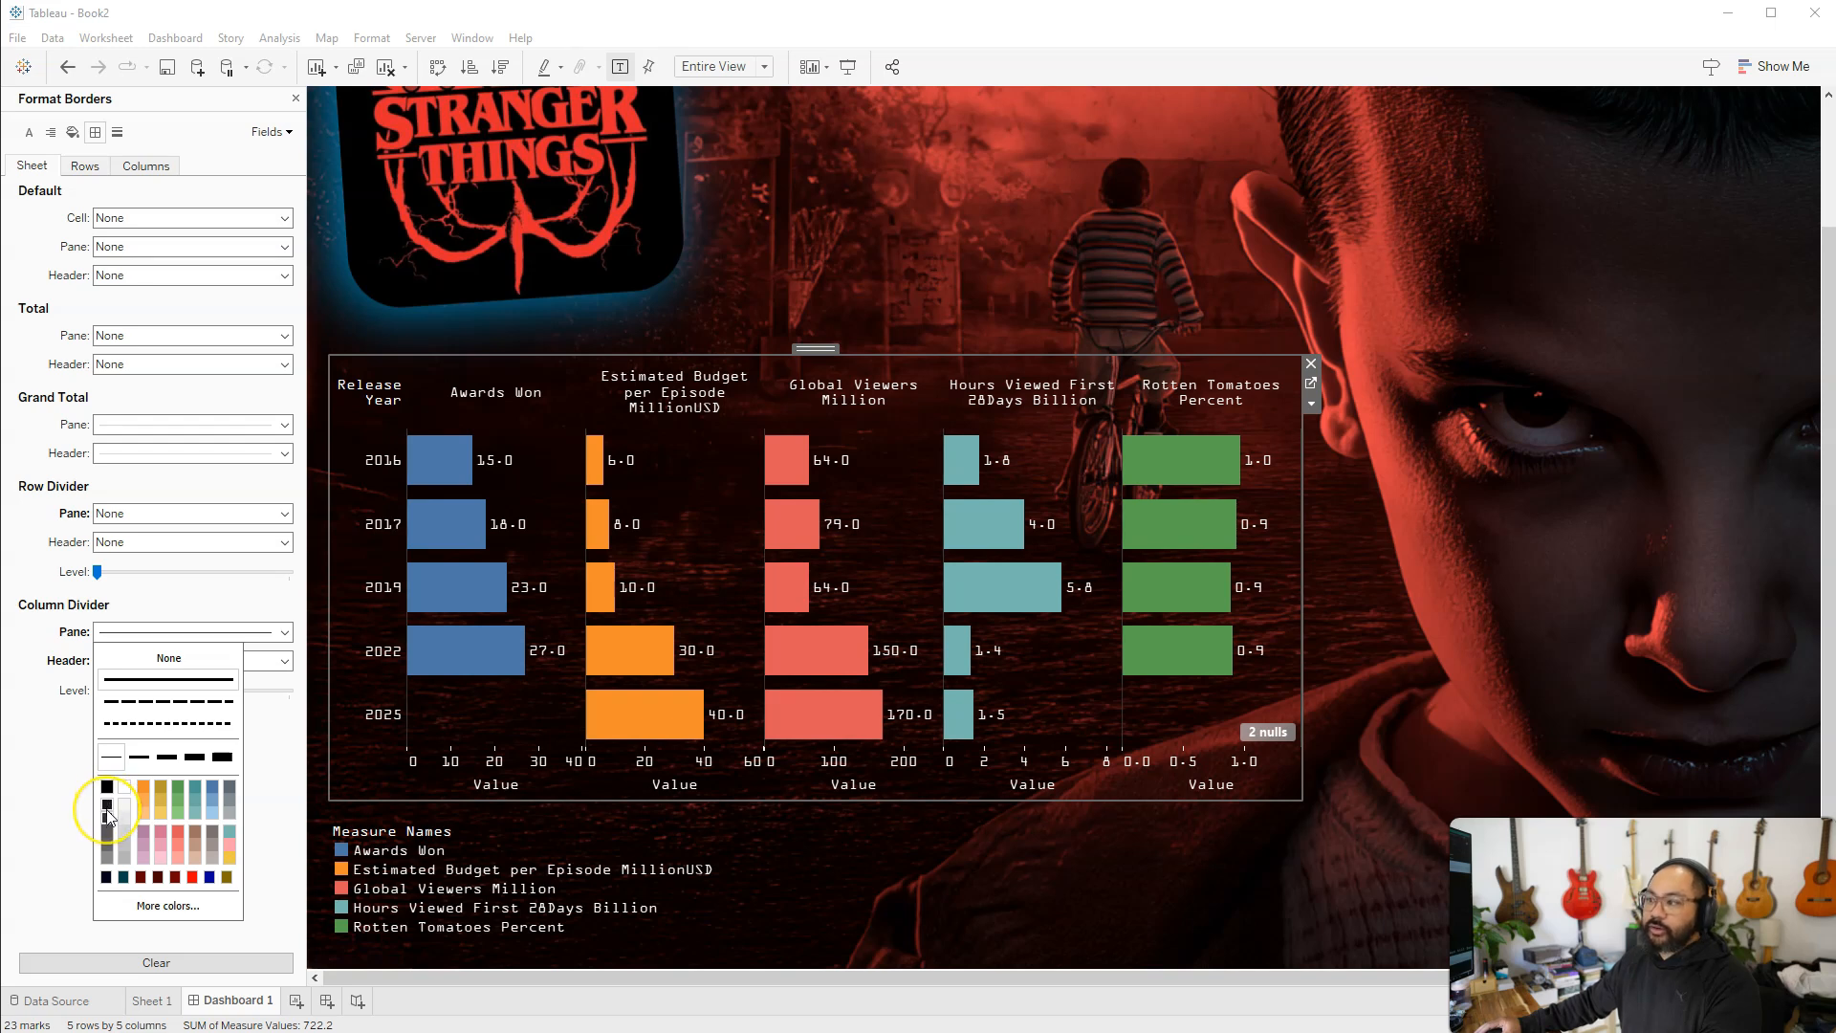
left_click(49, 837)
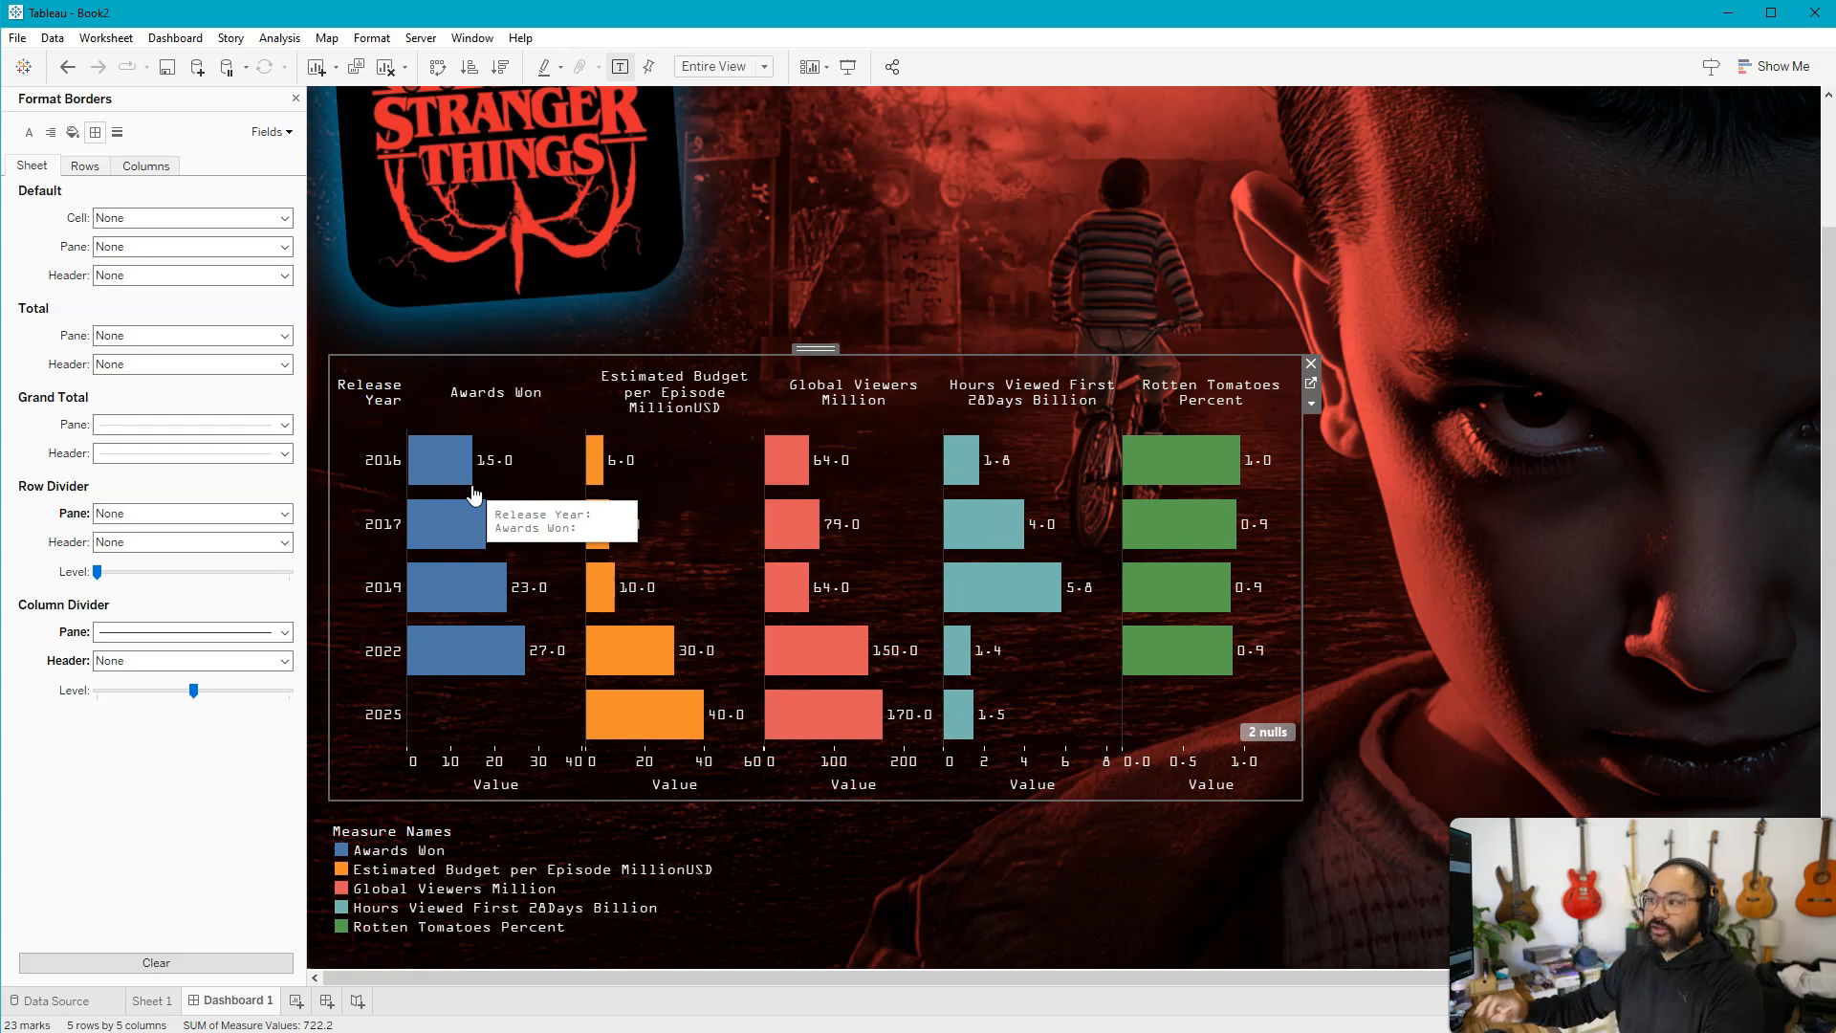
Hide the Value axis headers beneath the Sheet 1 bar charts
left_click(1312, 604)
left_click(497, 706)
left_click(489, 437)
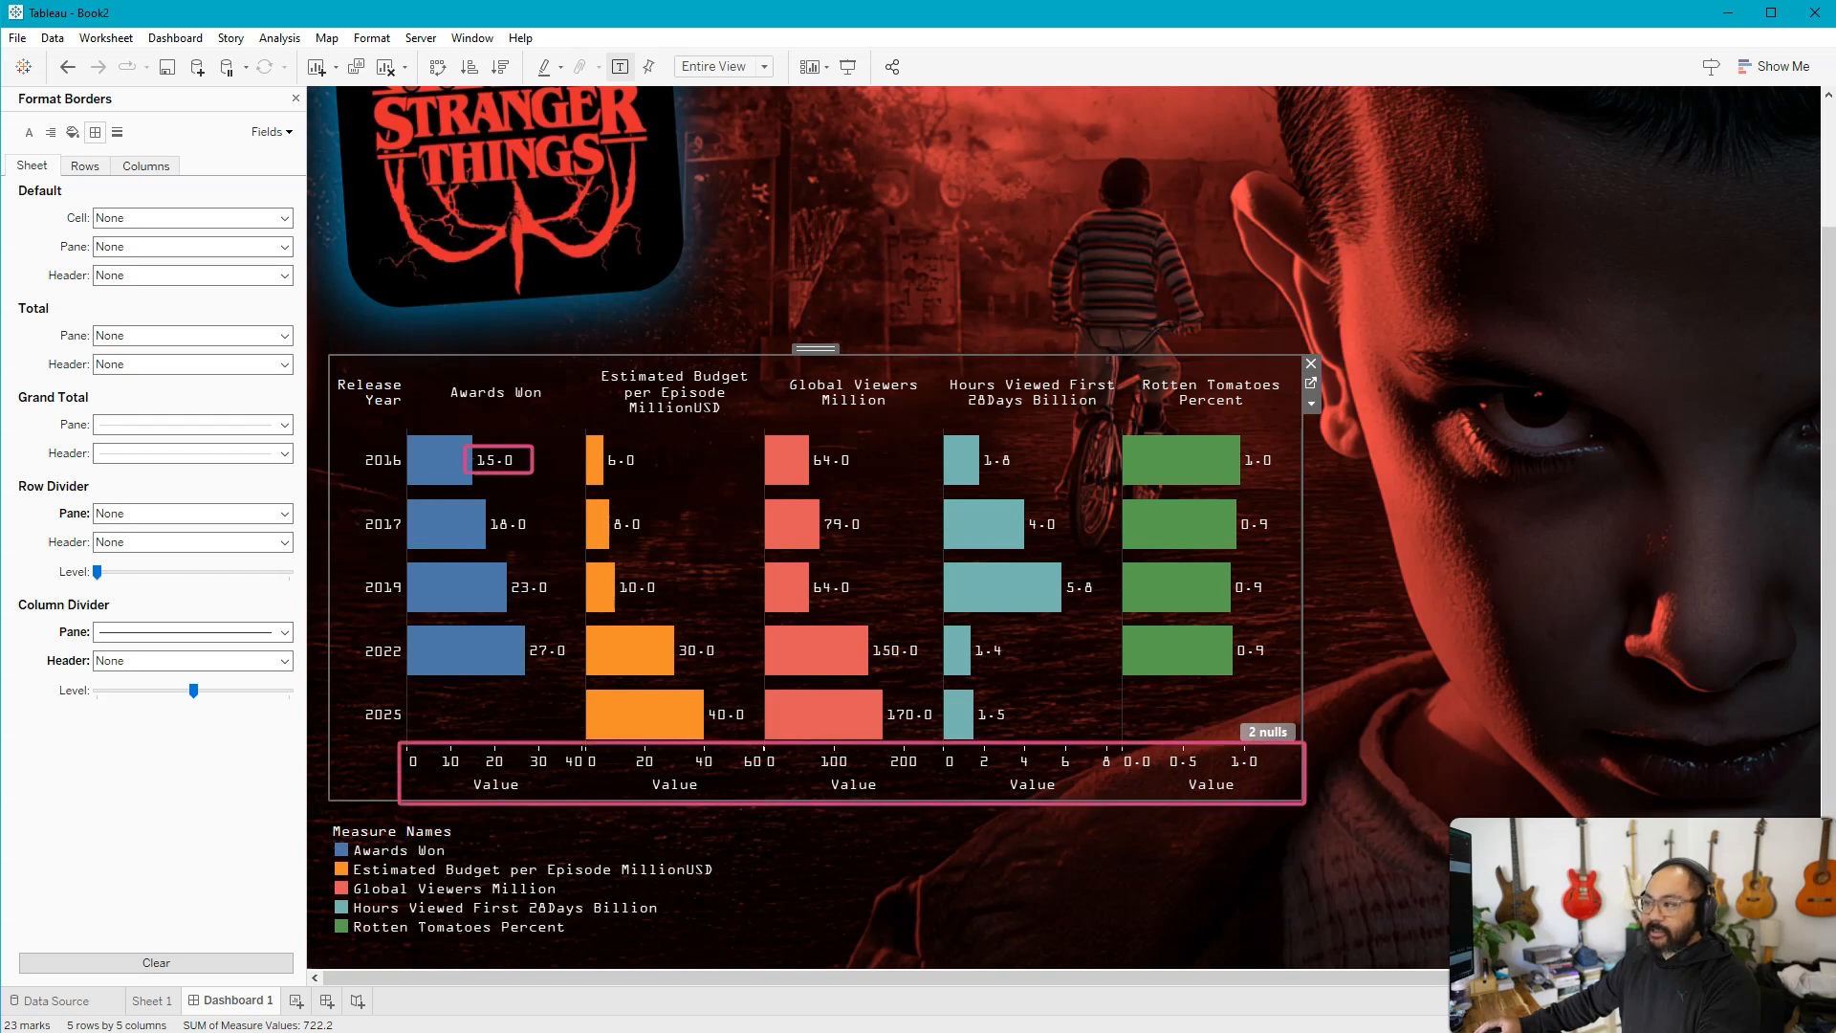
right_click(501, 775)
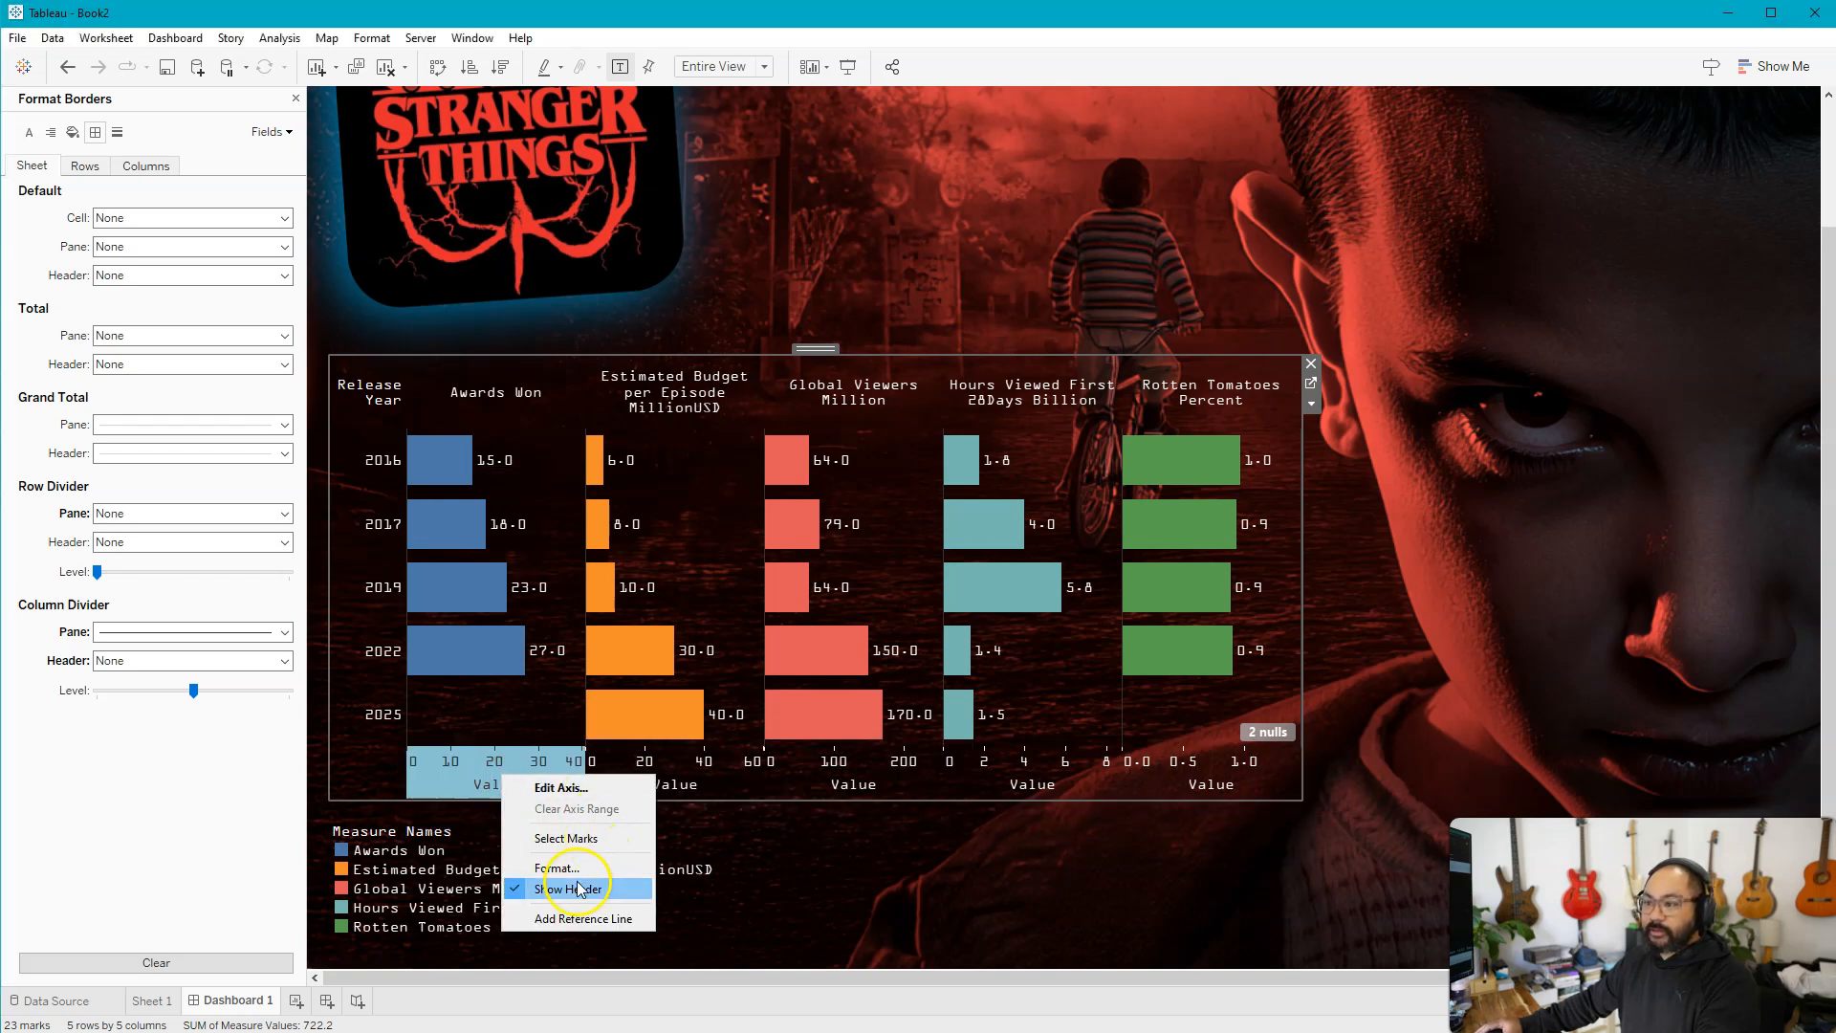
left_click(577, 891)
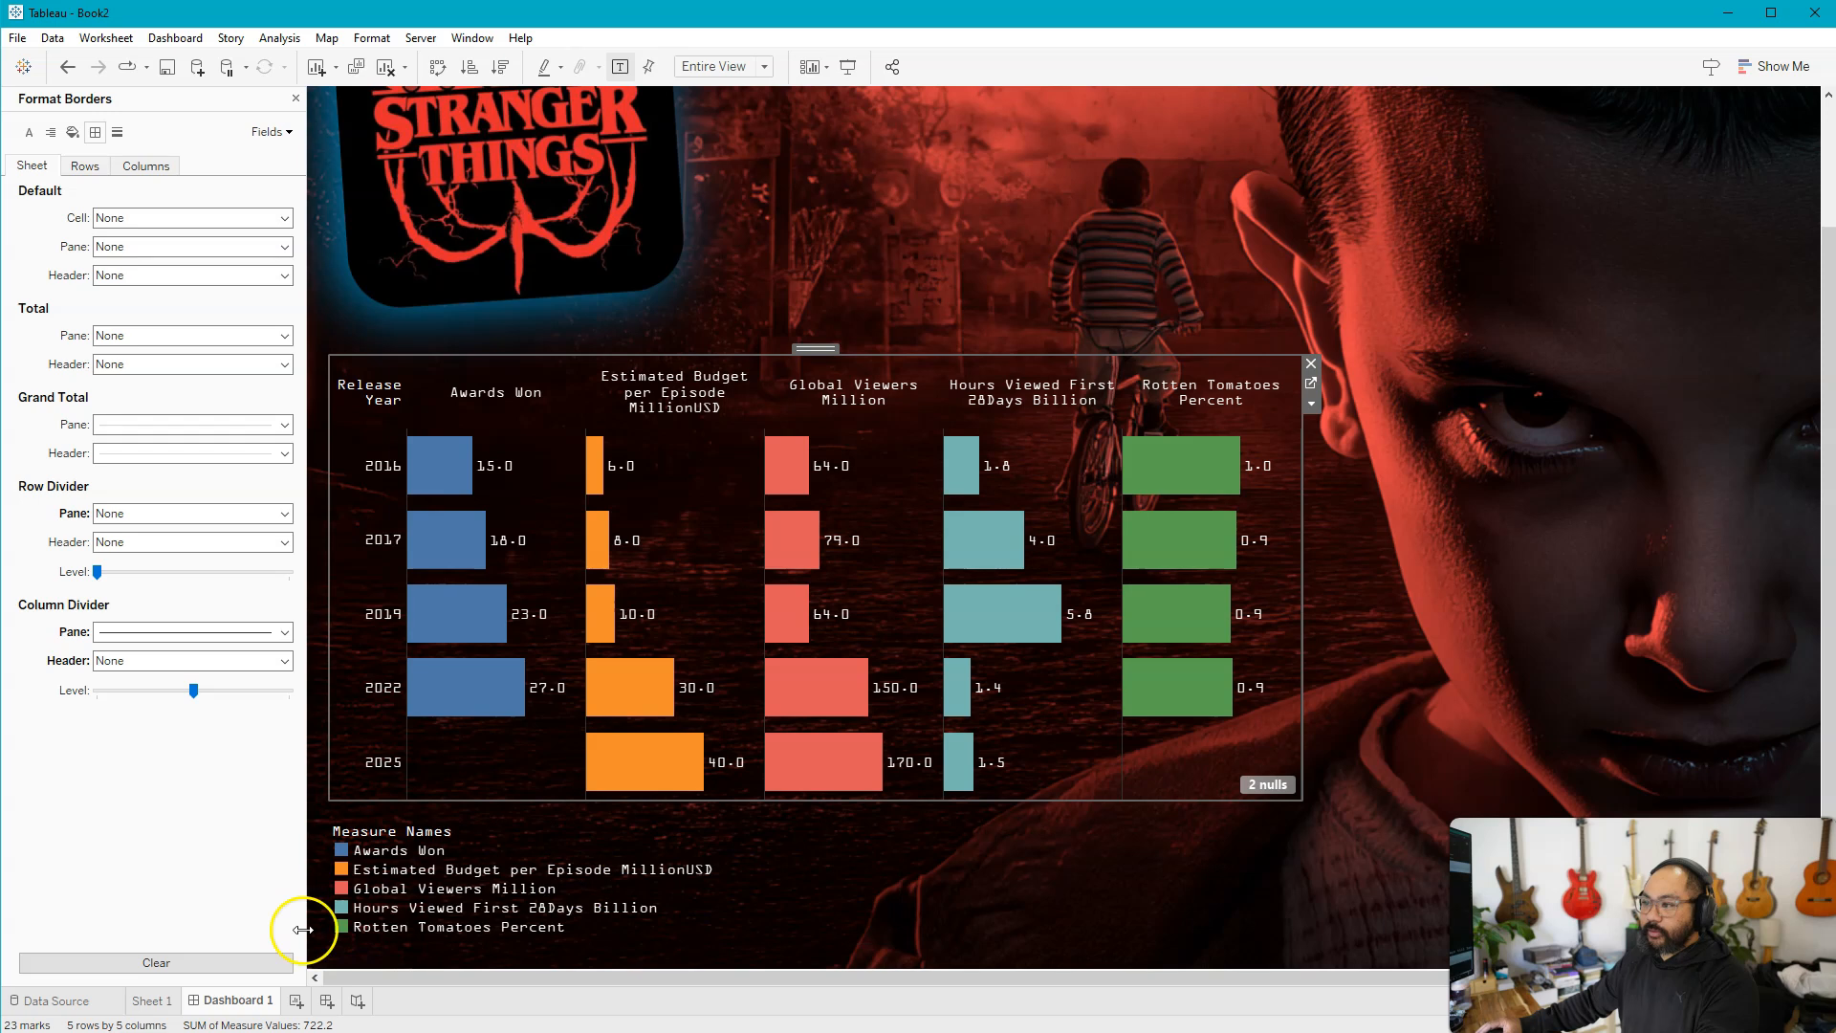
Reduce the bar size on Sheet 1 until the bars look slim on Dashboard 1
left_click(153, 1000)
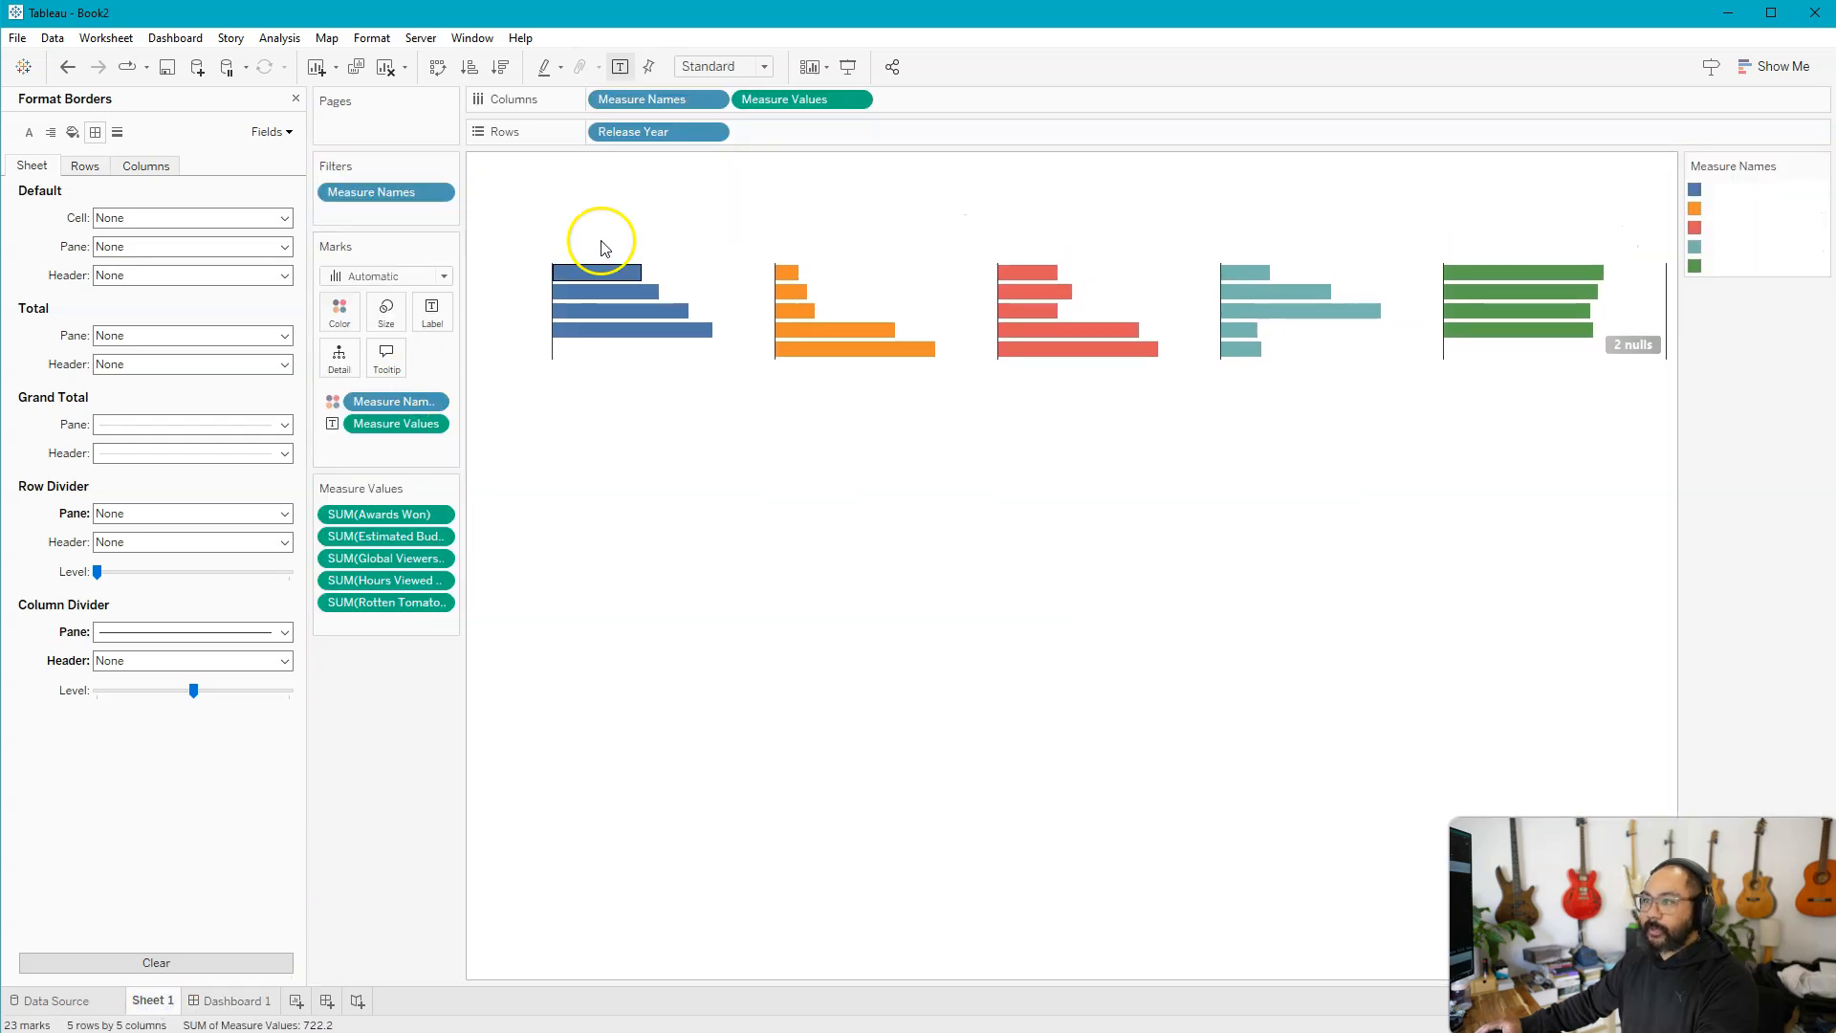
left_click(386, 325)
left_click(464, 361)
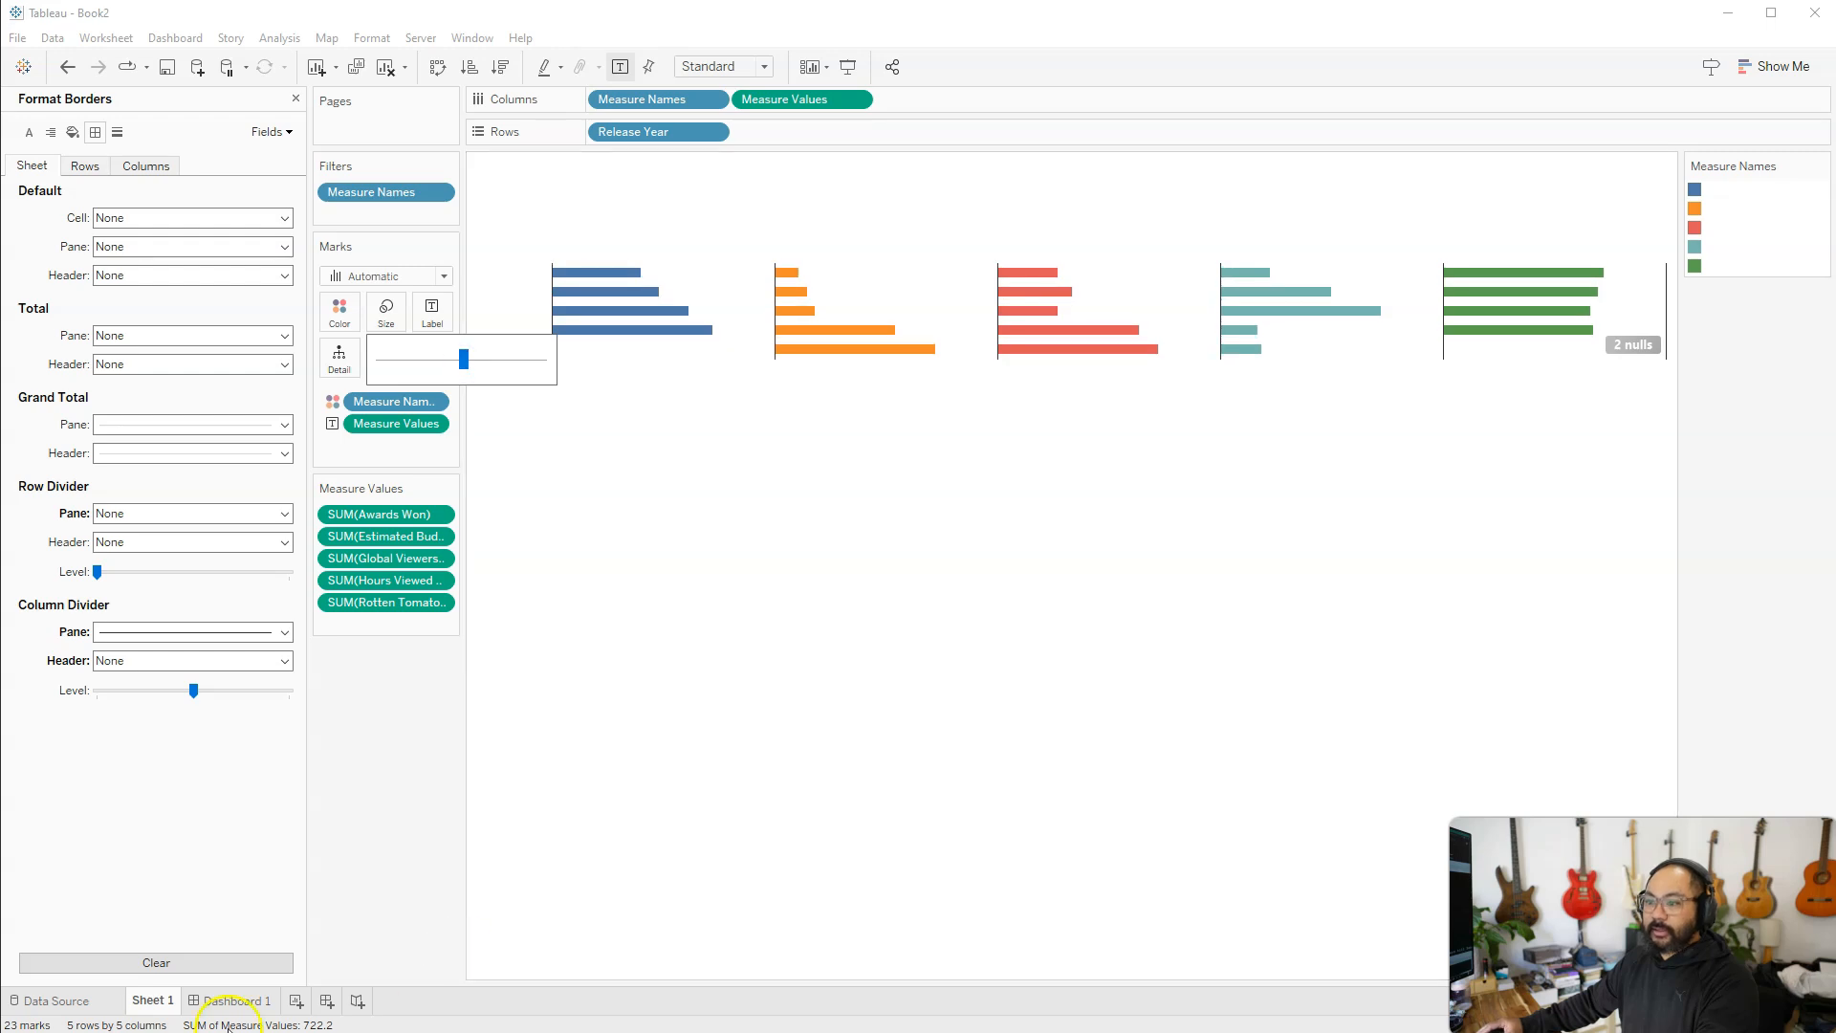
left_click(230, 1001)
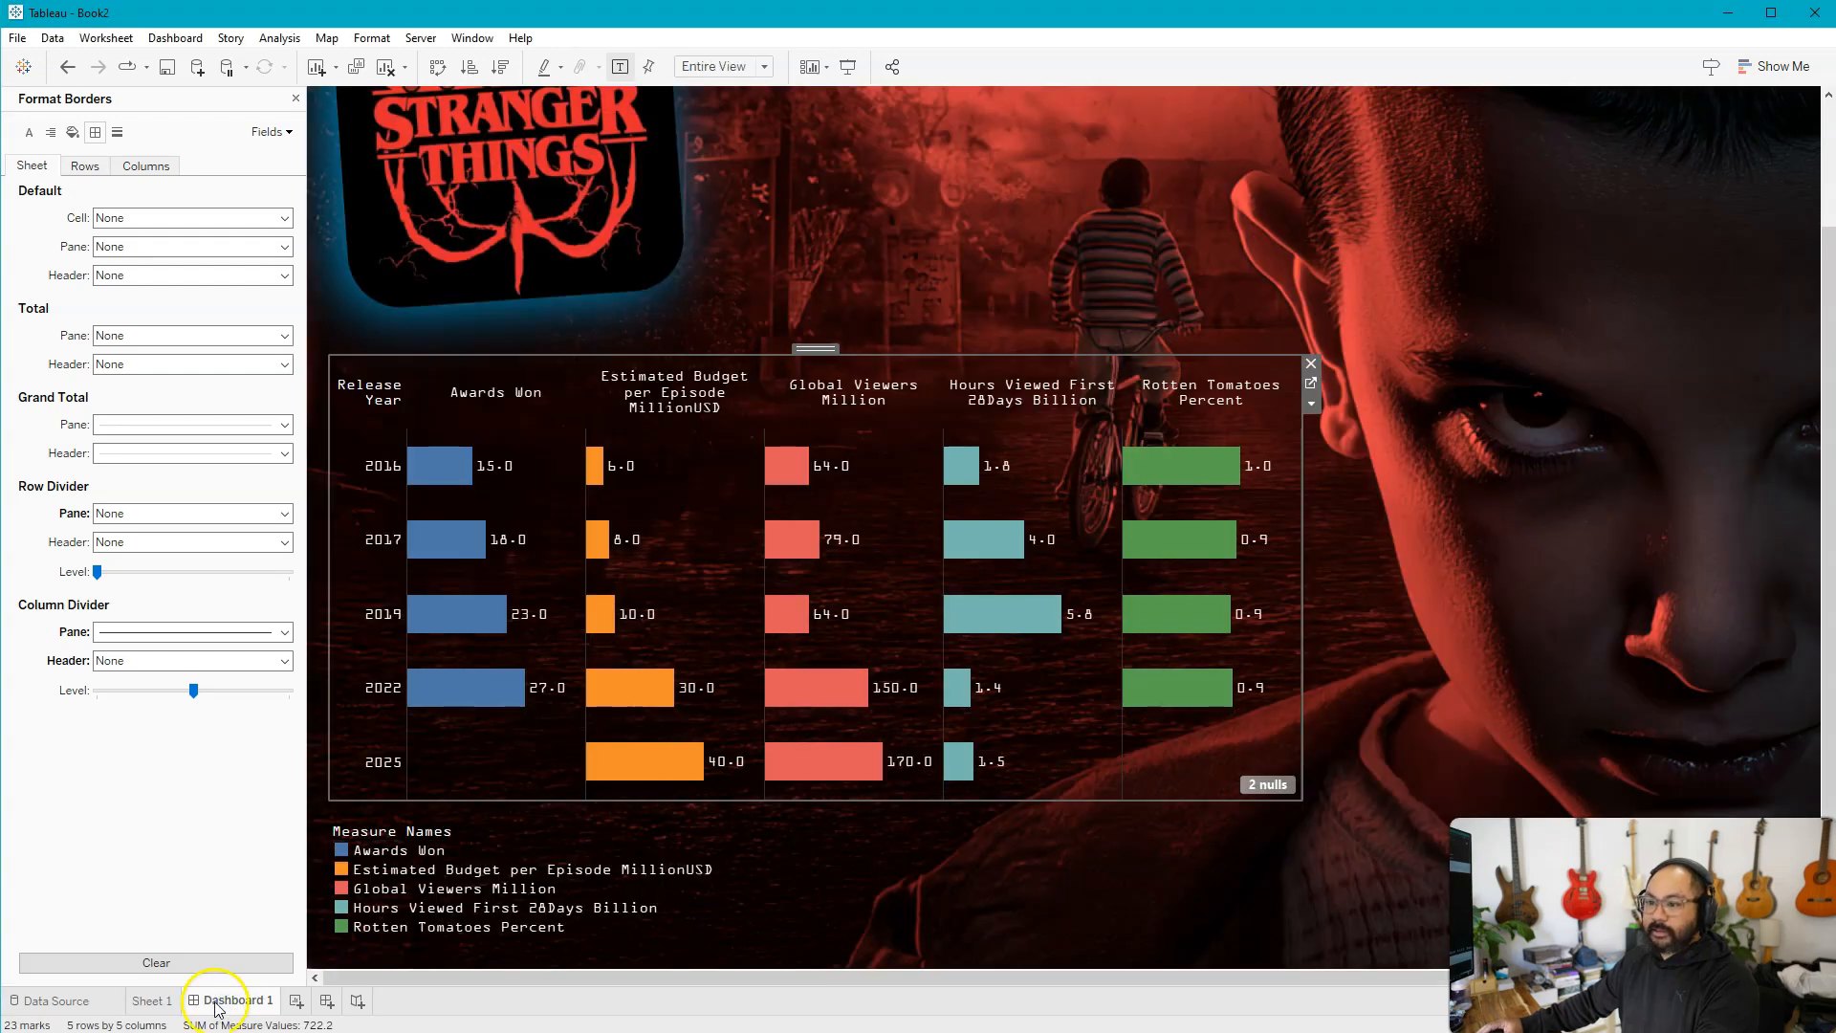
left_click(153, 1000)
left_click(390, 308)
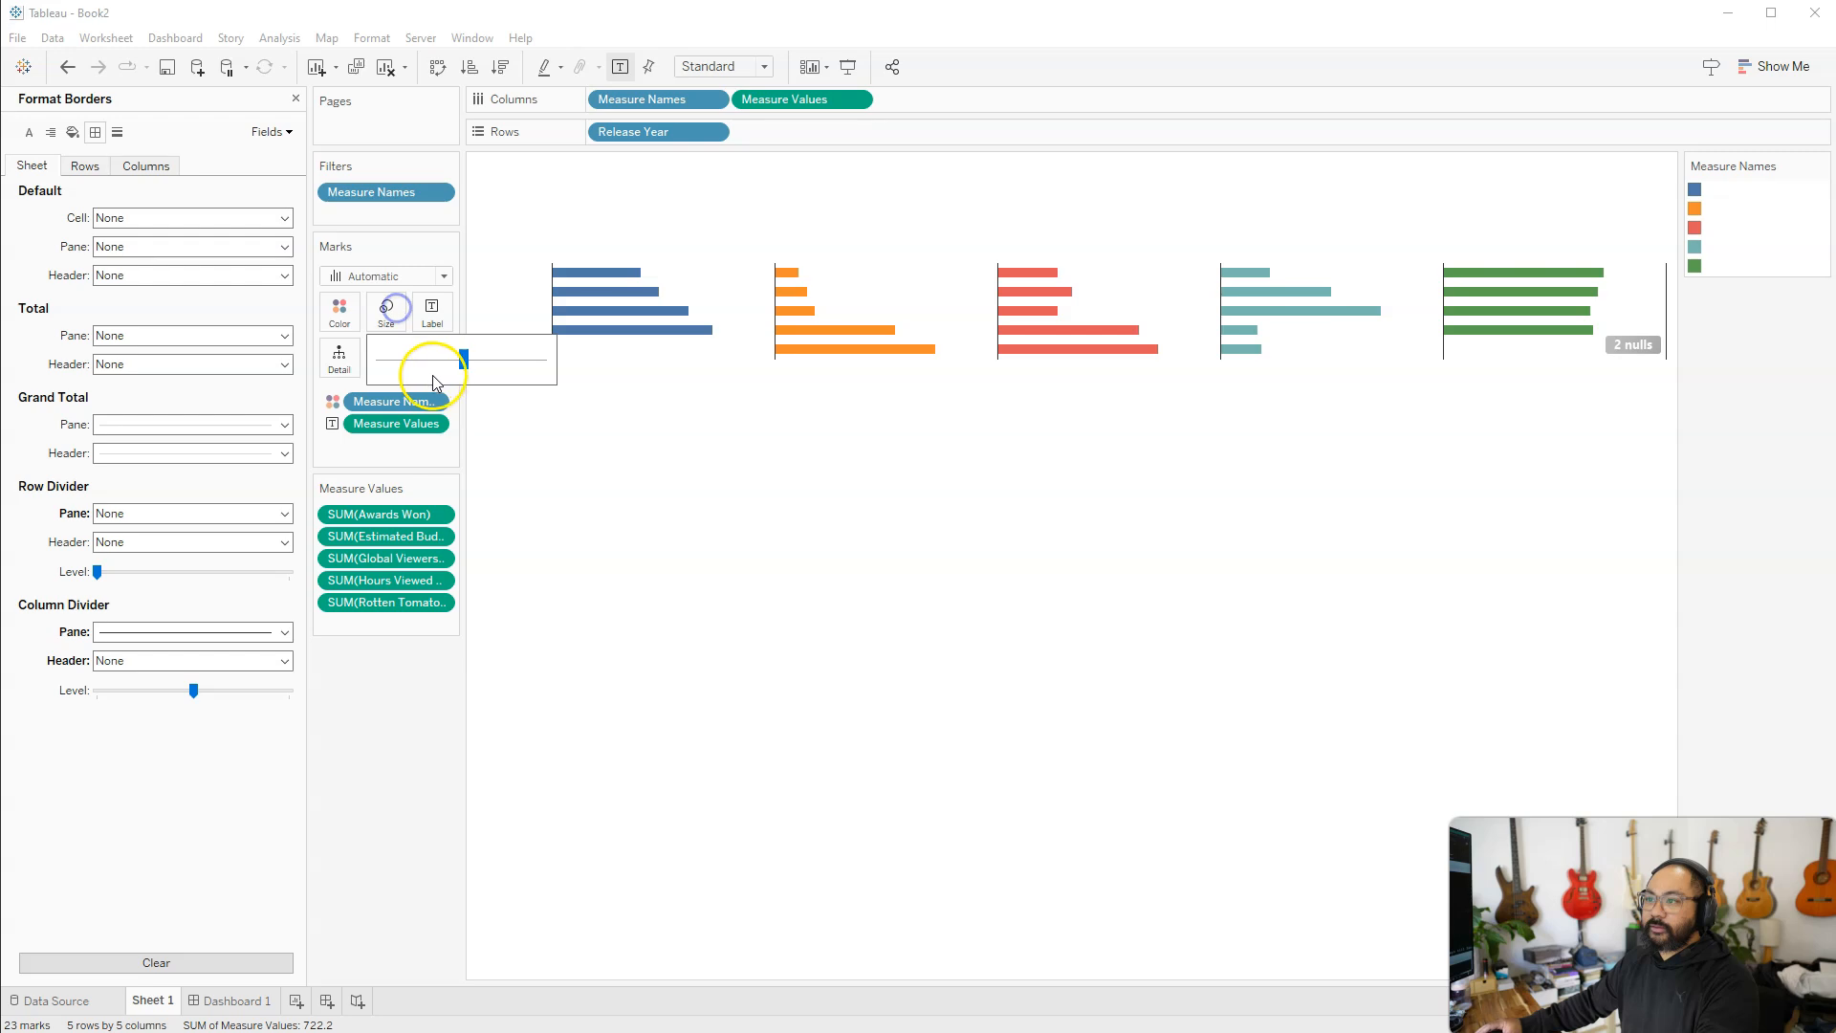
left_click(438, 365)
left_click(226, 1000)
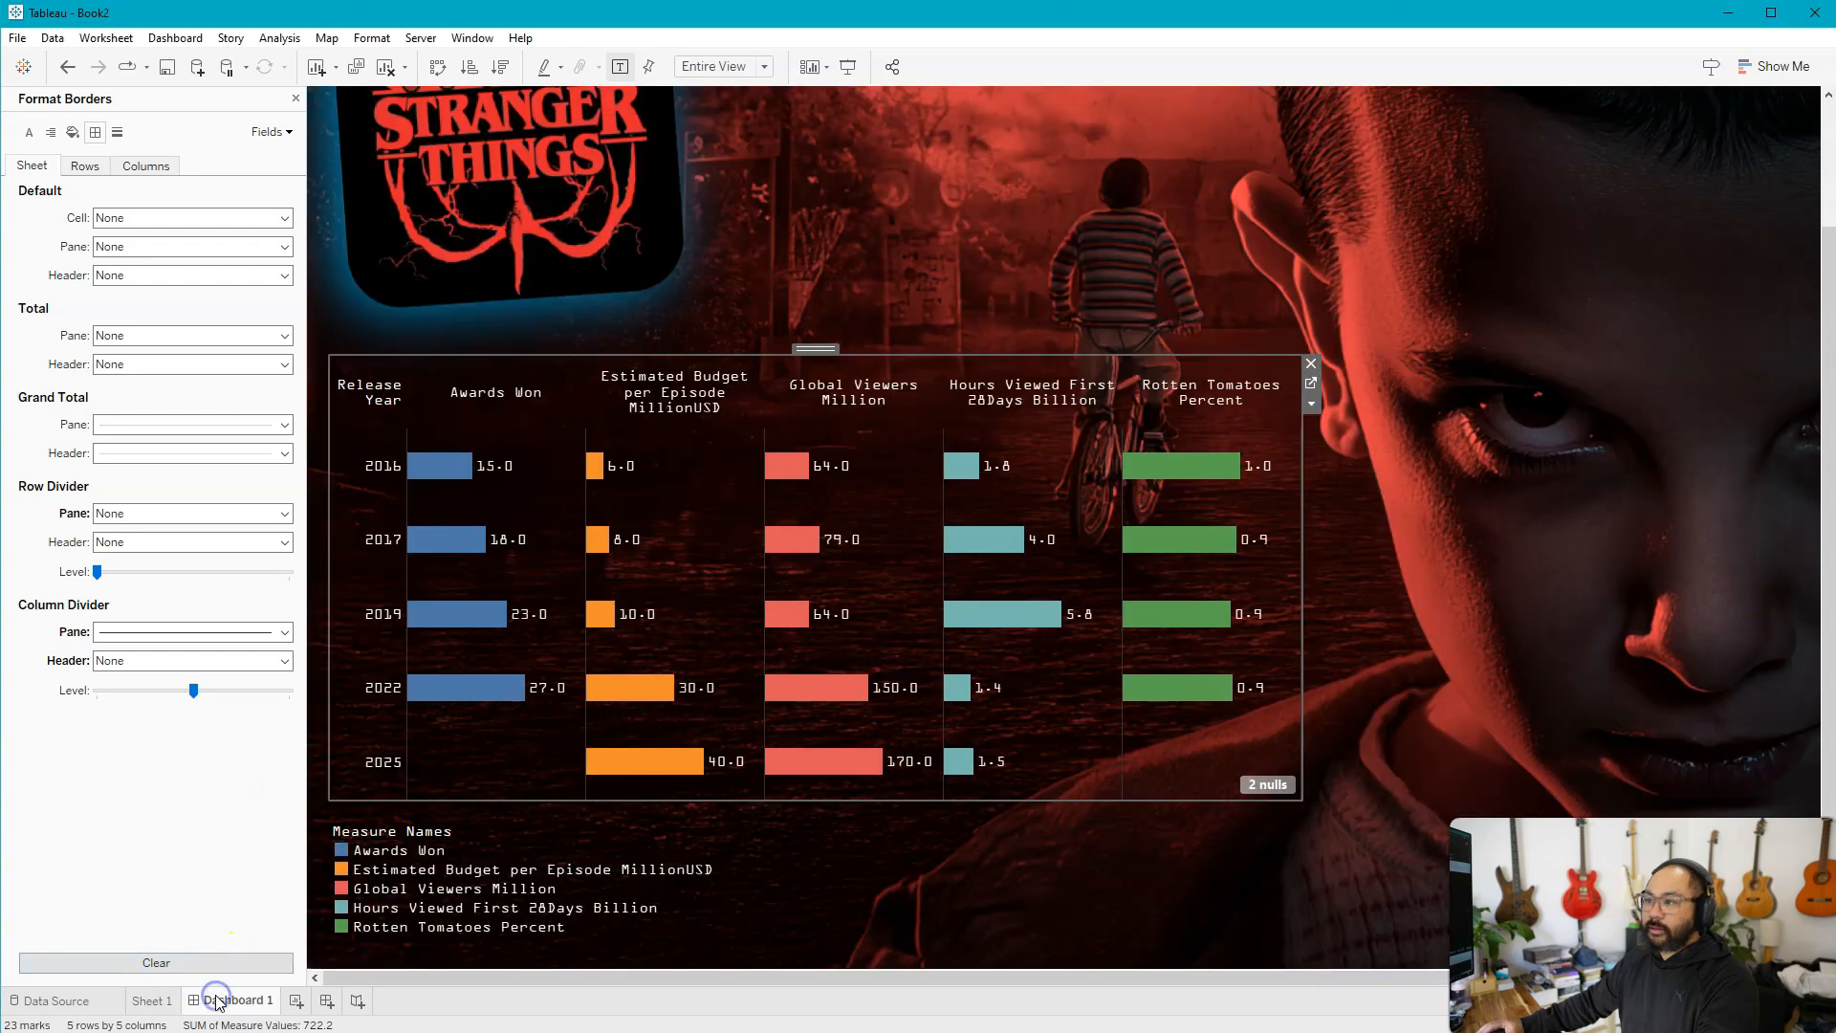
left_click(153, 1000)
left_click(387, 310)
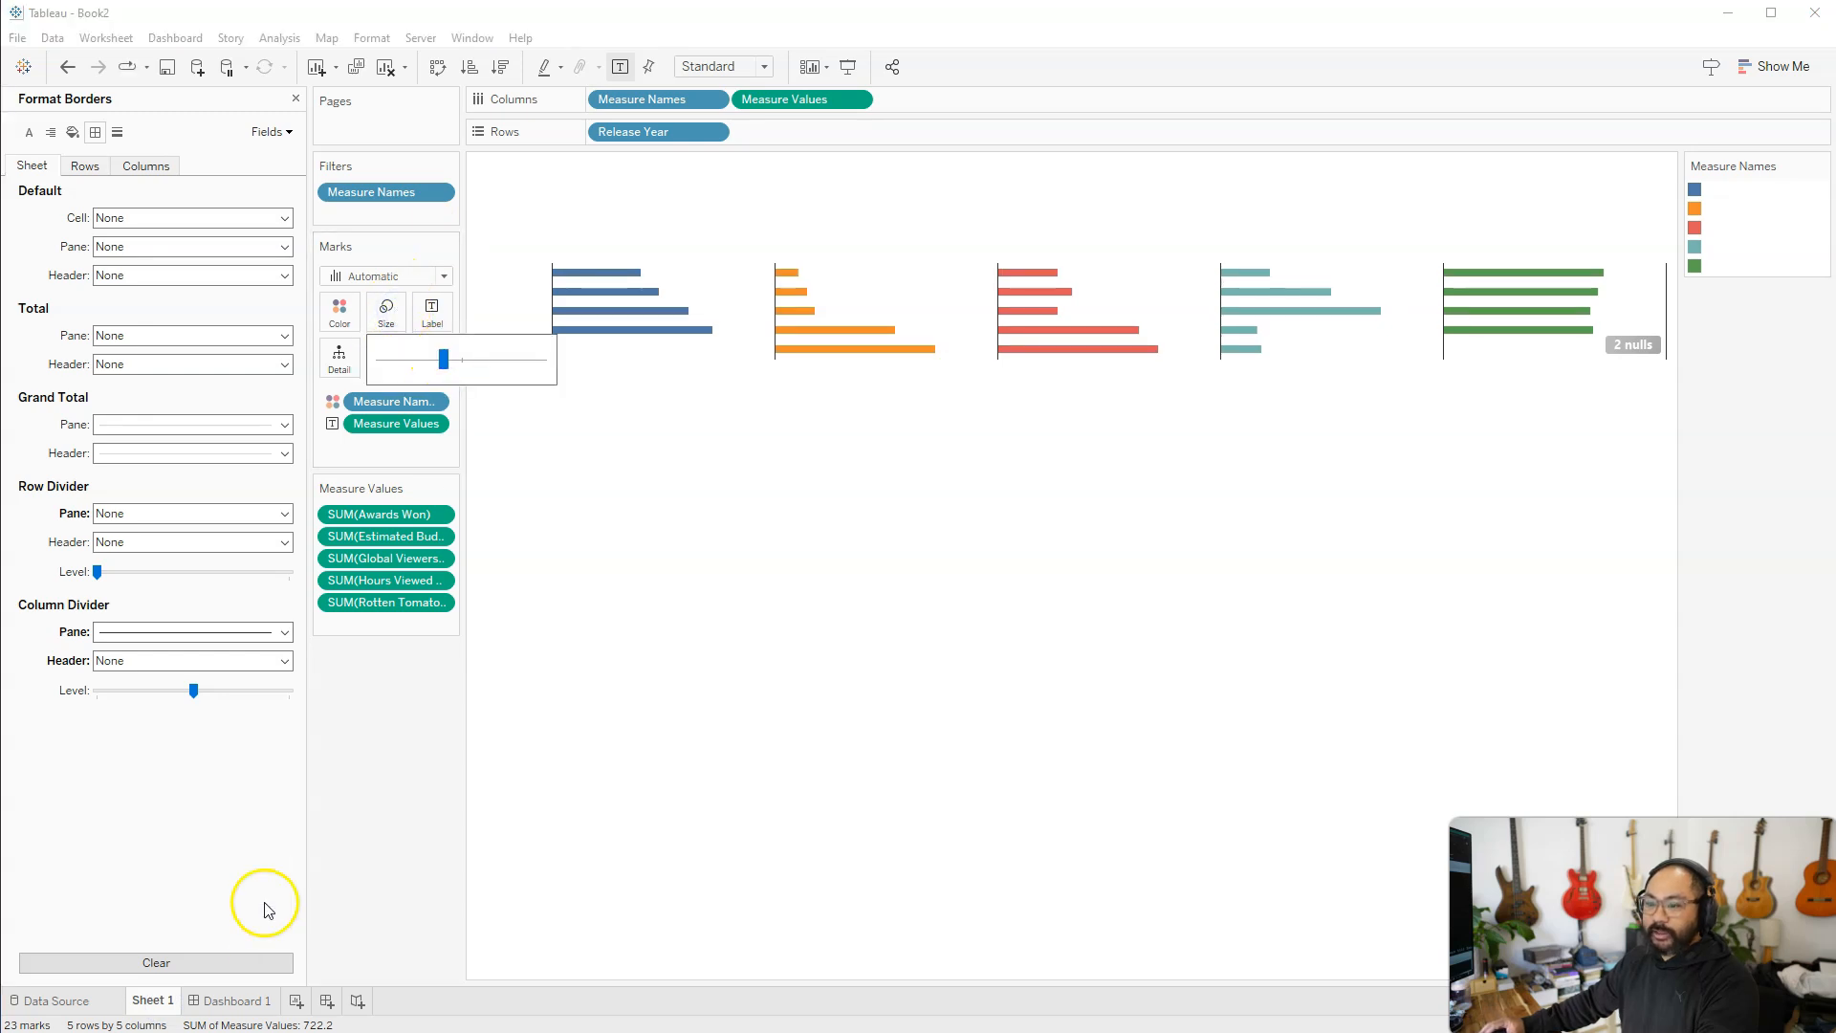
left_click(227, 1000)
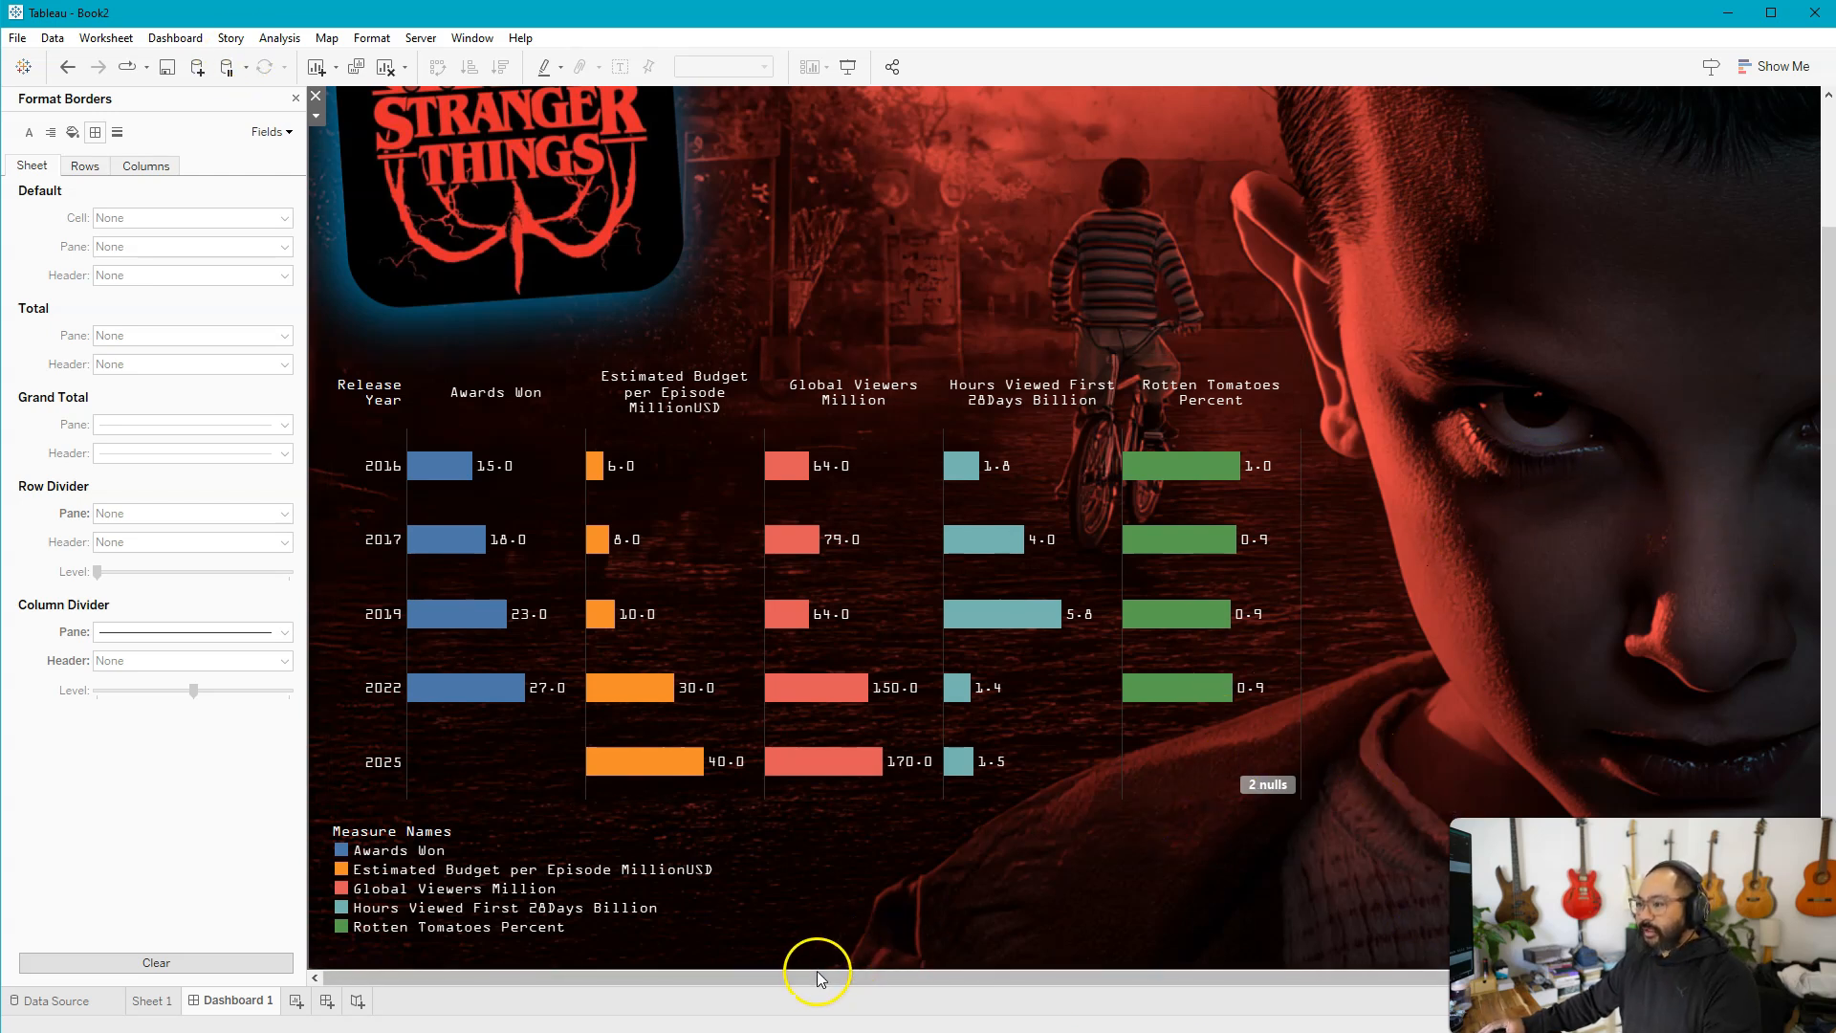
Examine the rest of the dashboard, including the Season 5 countdown text beside the bar charts
left_click_drag(818, 975, 1127, 972)
left_click(1299, 893)
left_click_drag(1497, 865, 1505, 868)
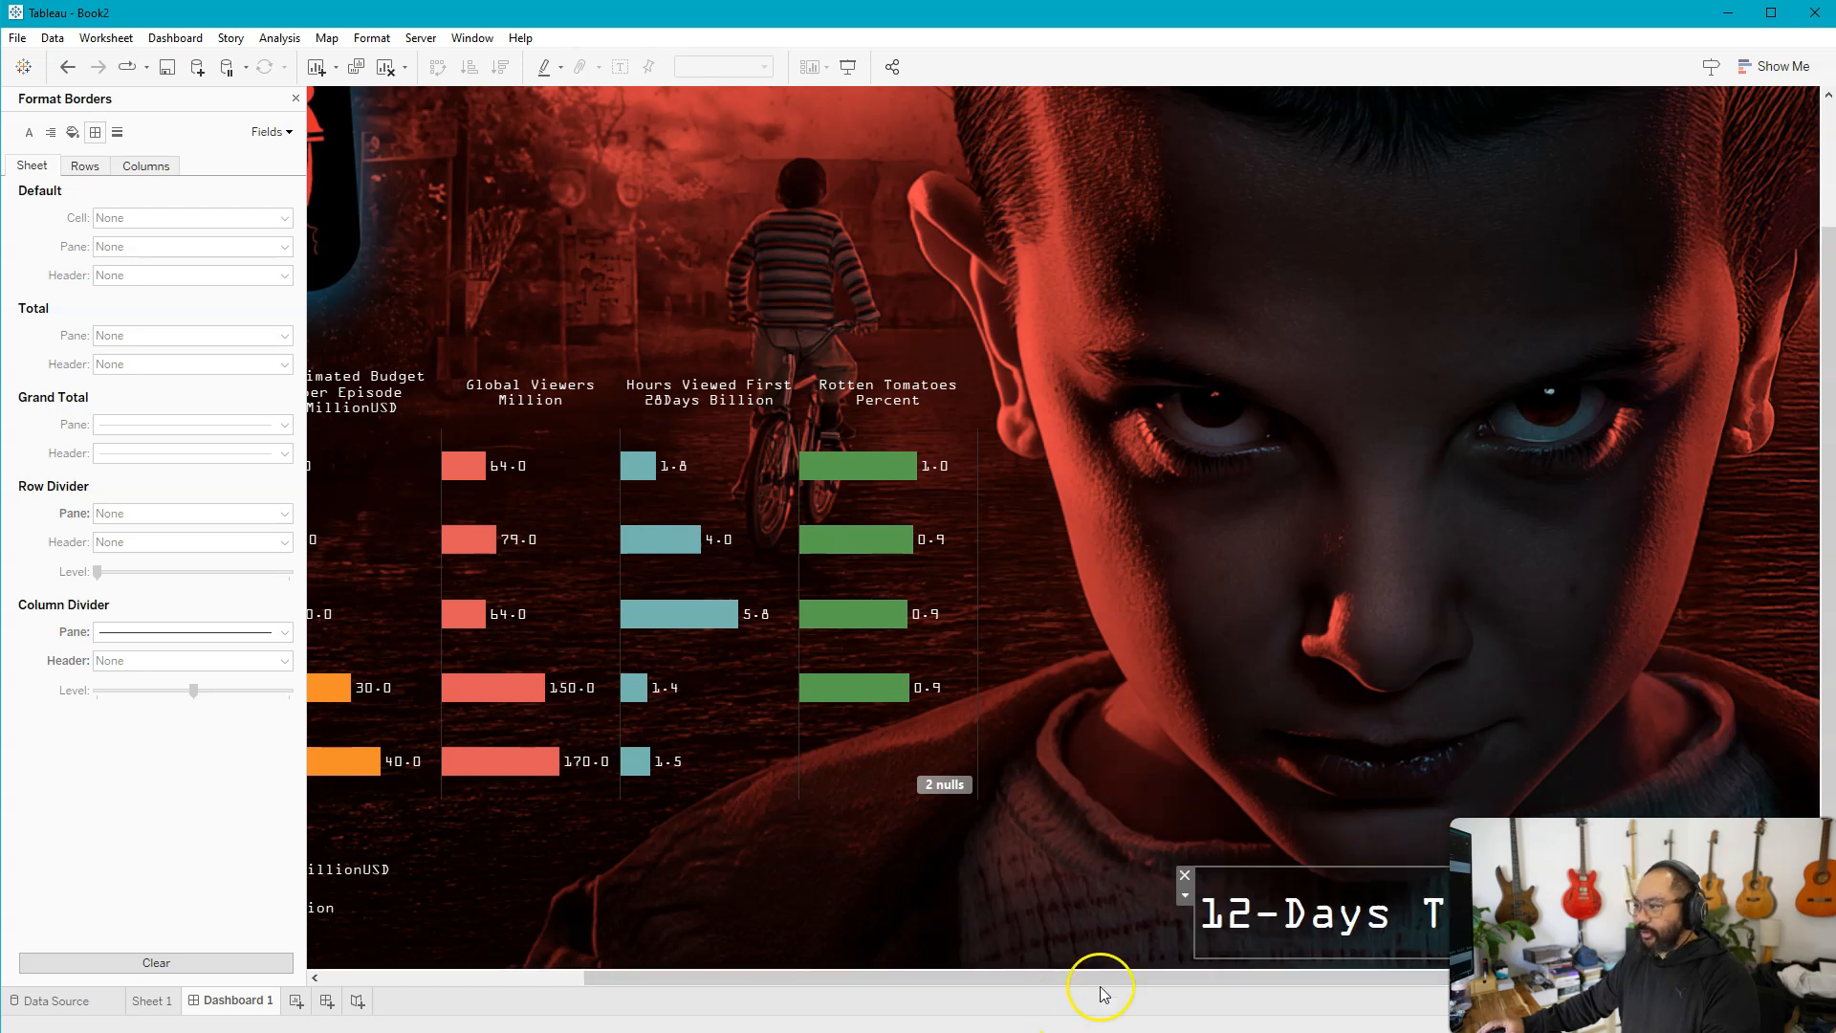
left_click_drag(1097, 975, 807, 697)
left_click(1095, 815)
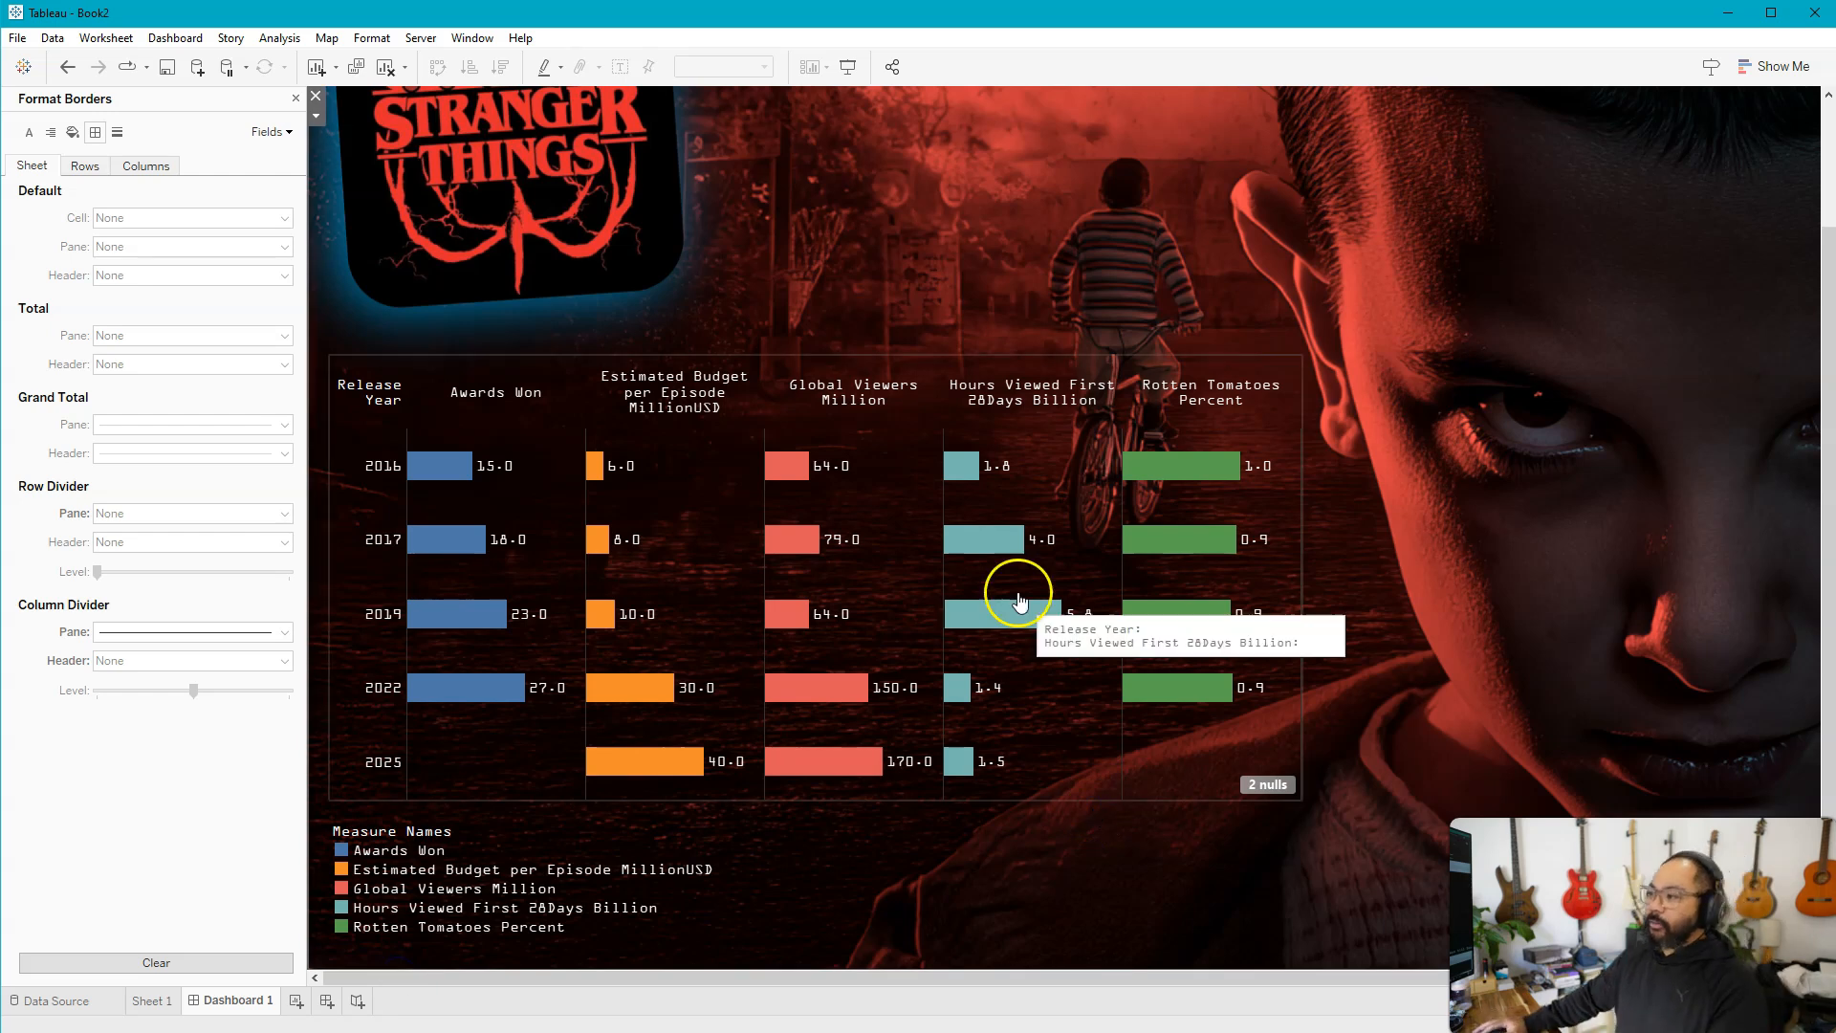
left_click(1057, 704)
Set the Sheet 1 chart's inner padding to 15 on all sides in the dashboard layout
left_click(1010, 402)
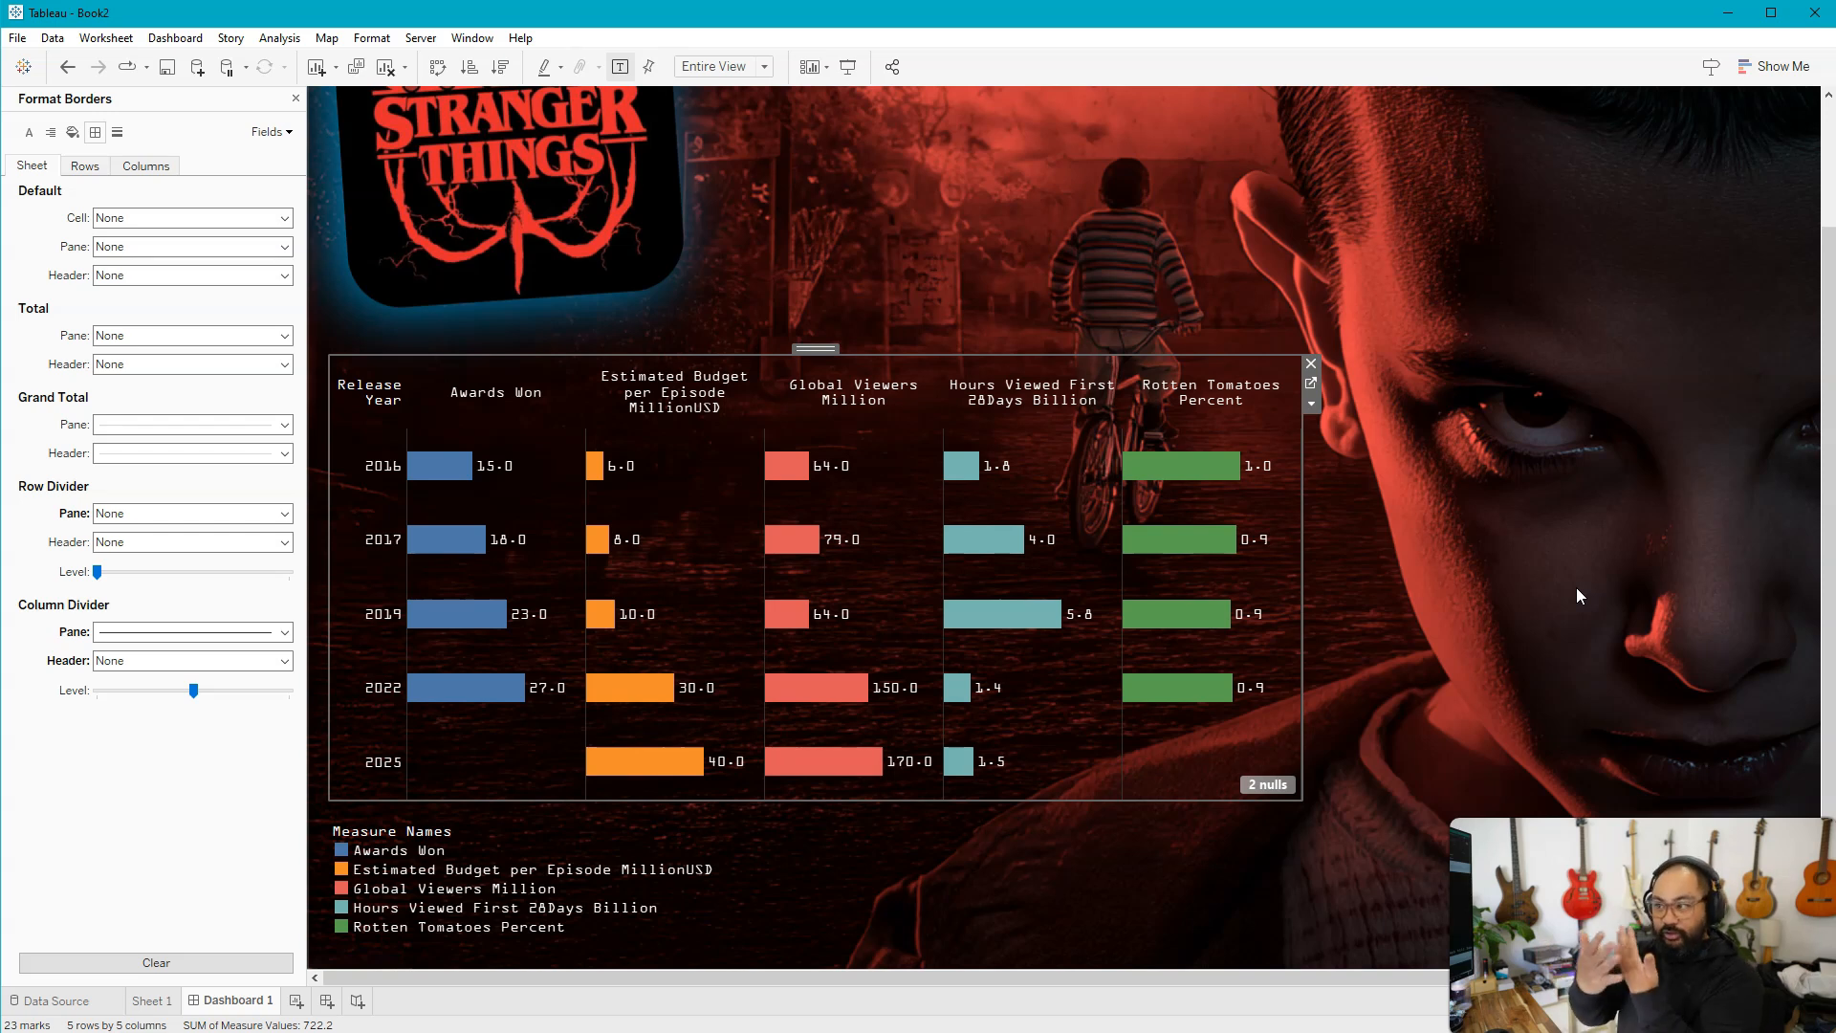
left_click(1144, 775)
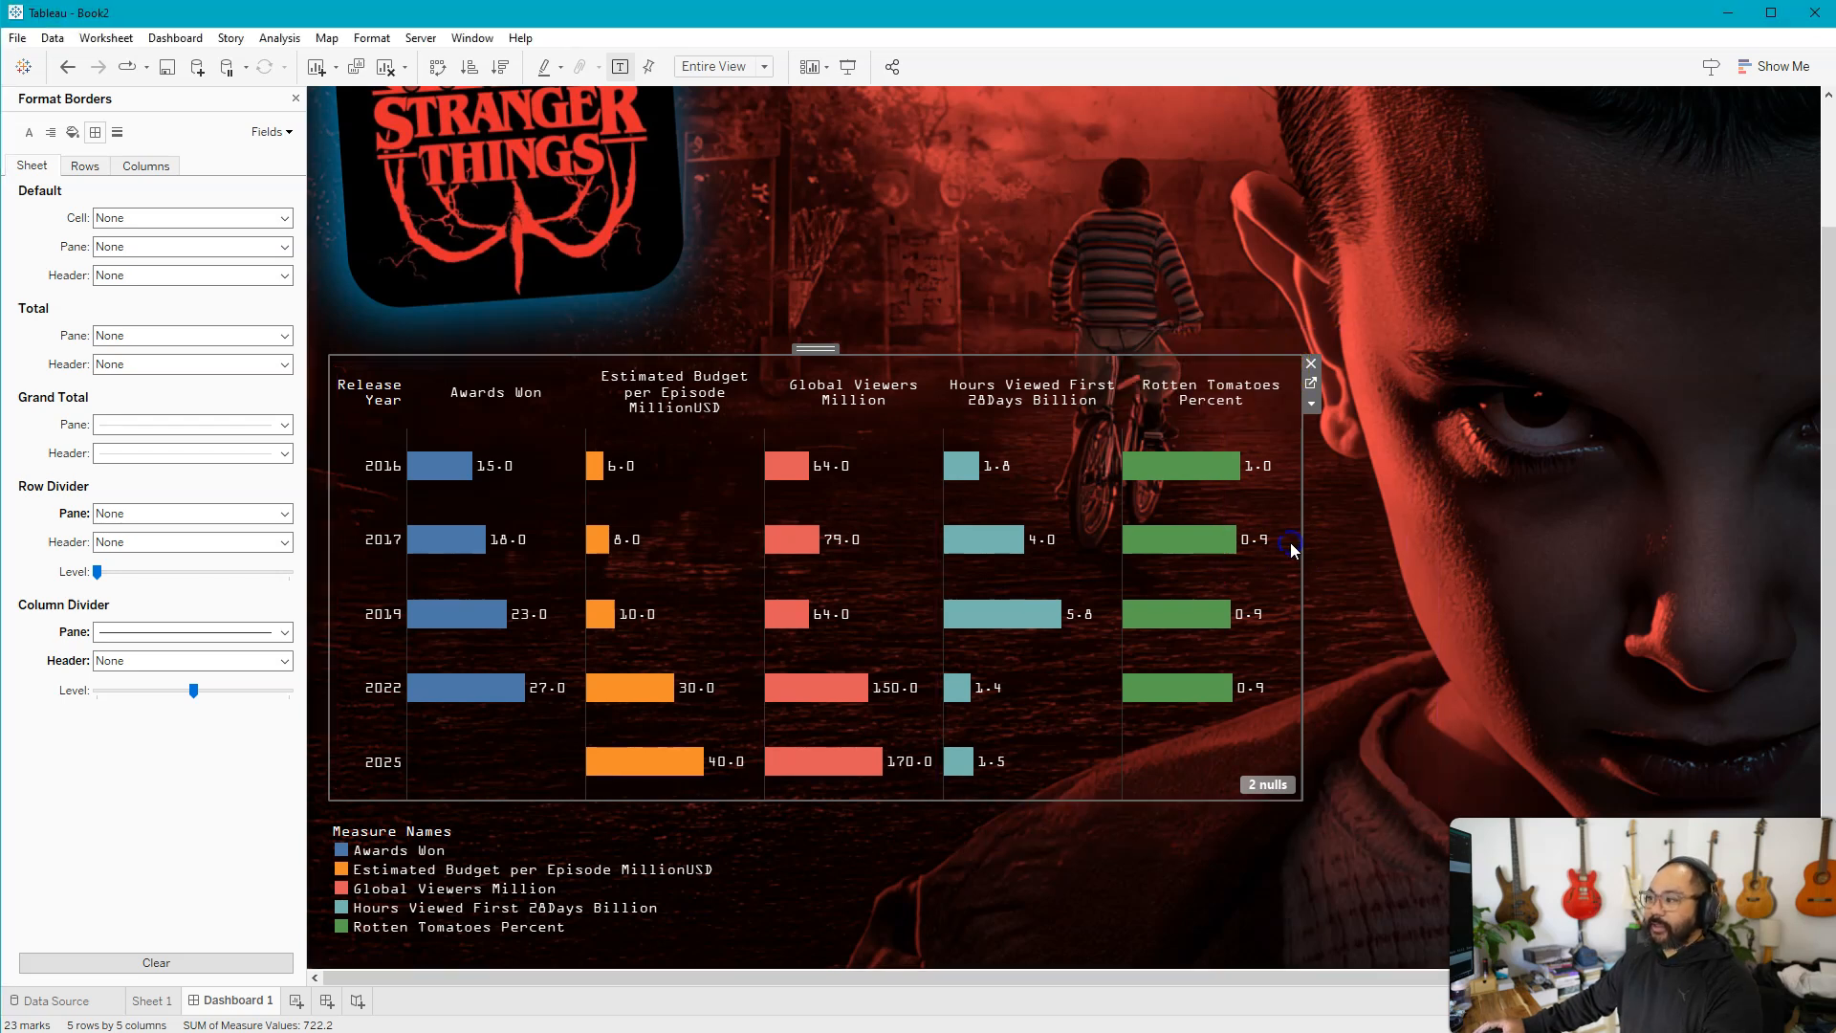
left_click(296, 99)
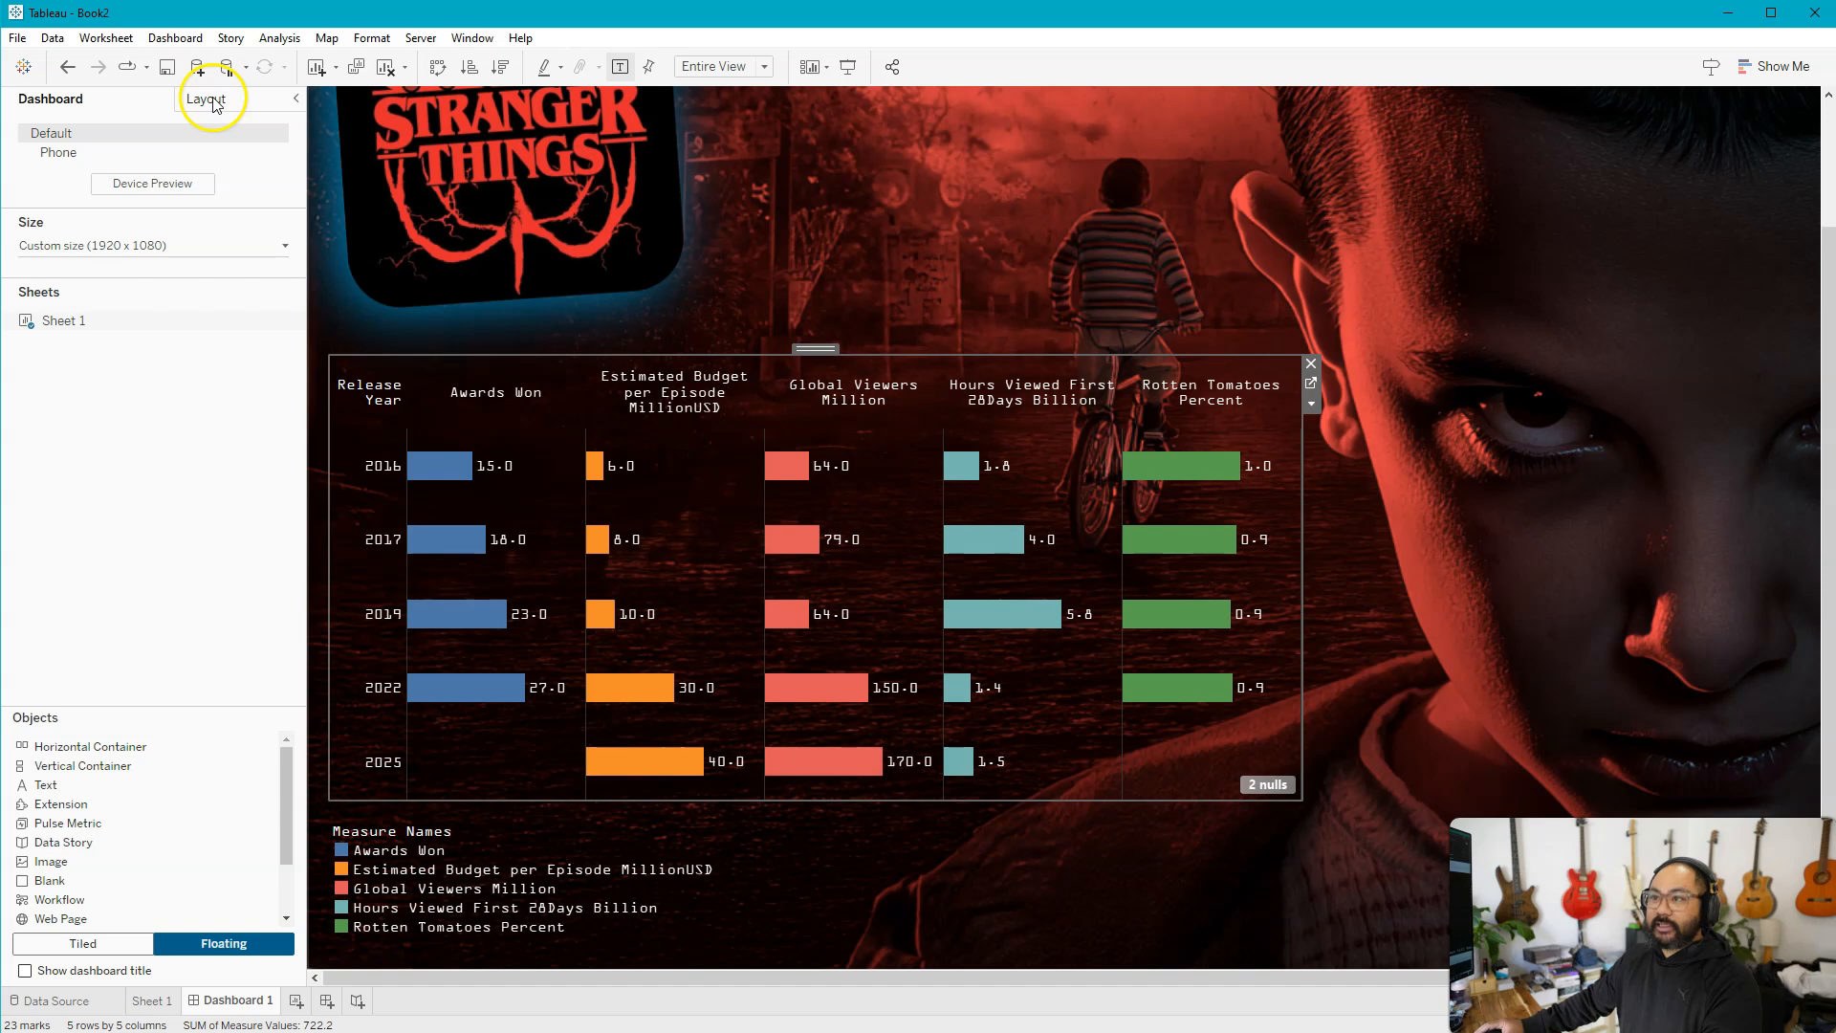
left_click(213, 100)
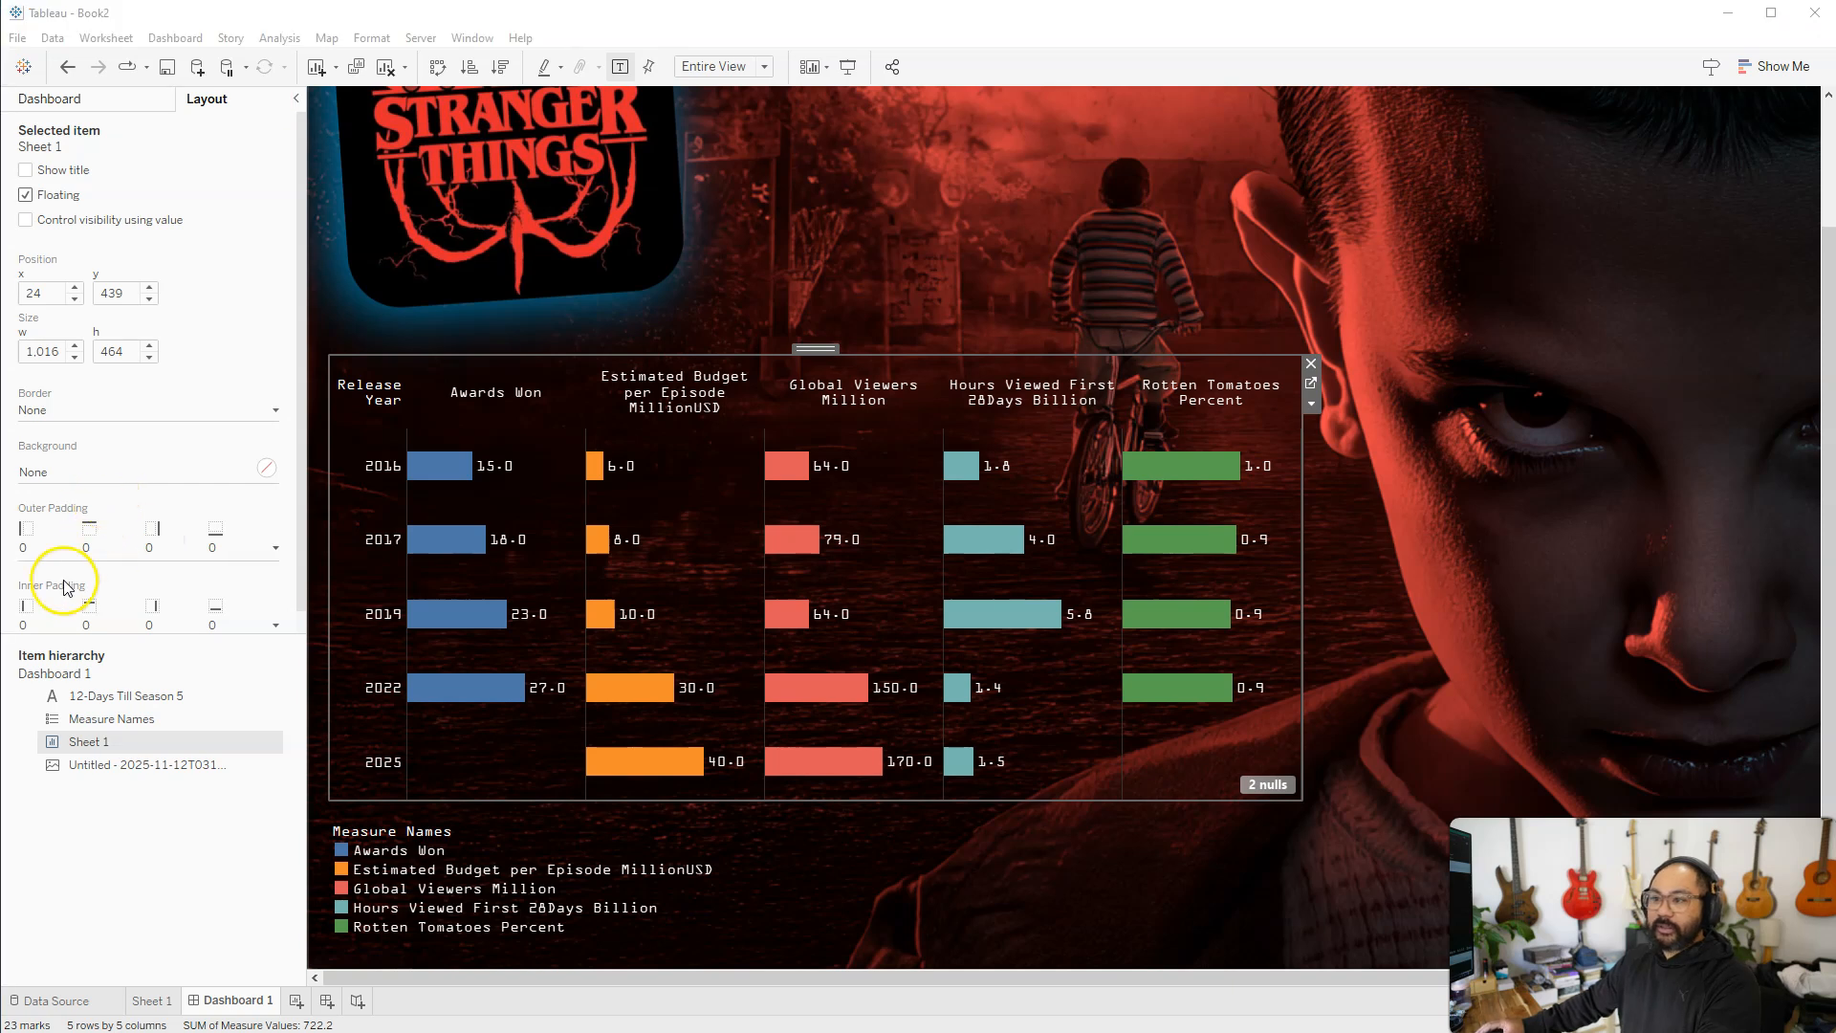
left_click(125, 626)
left_click(110, 695)
type("1")
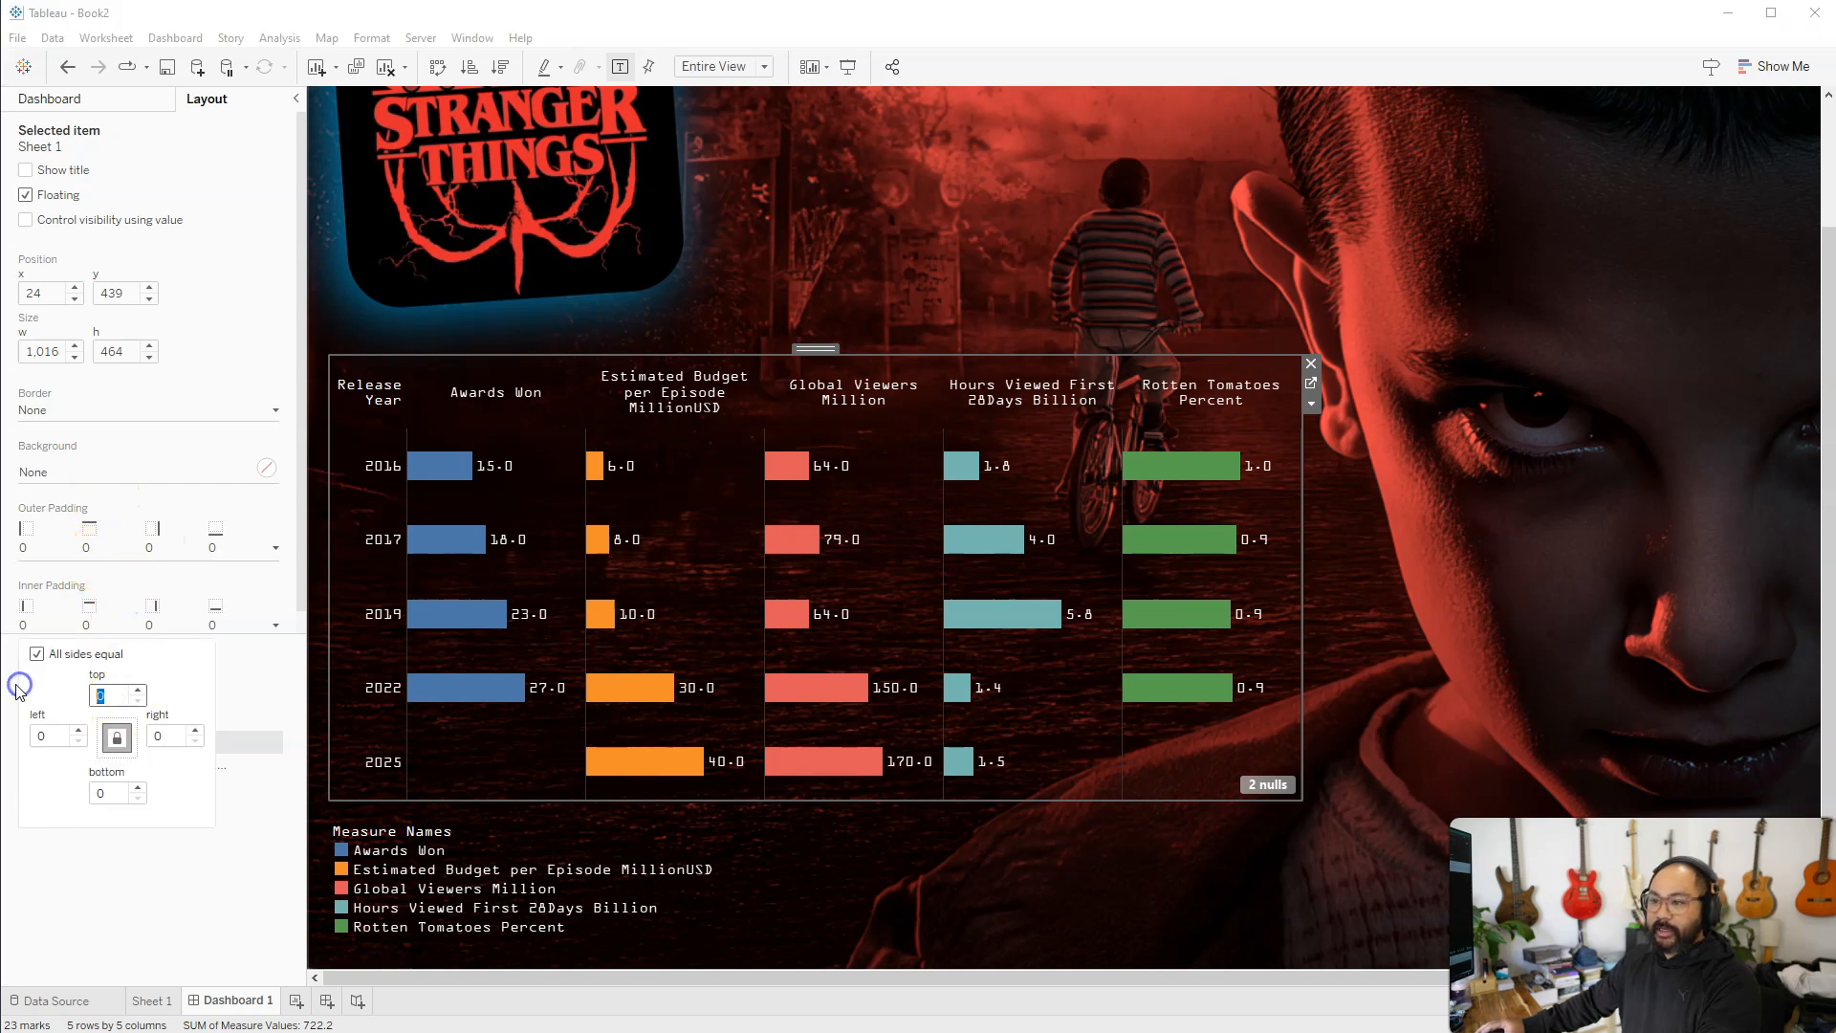
type("5")
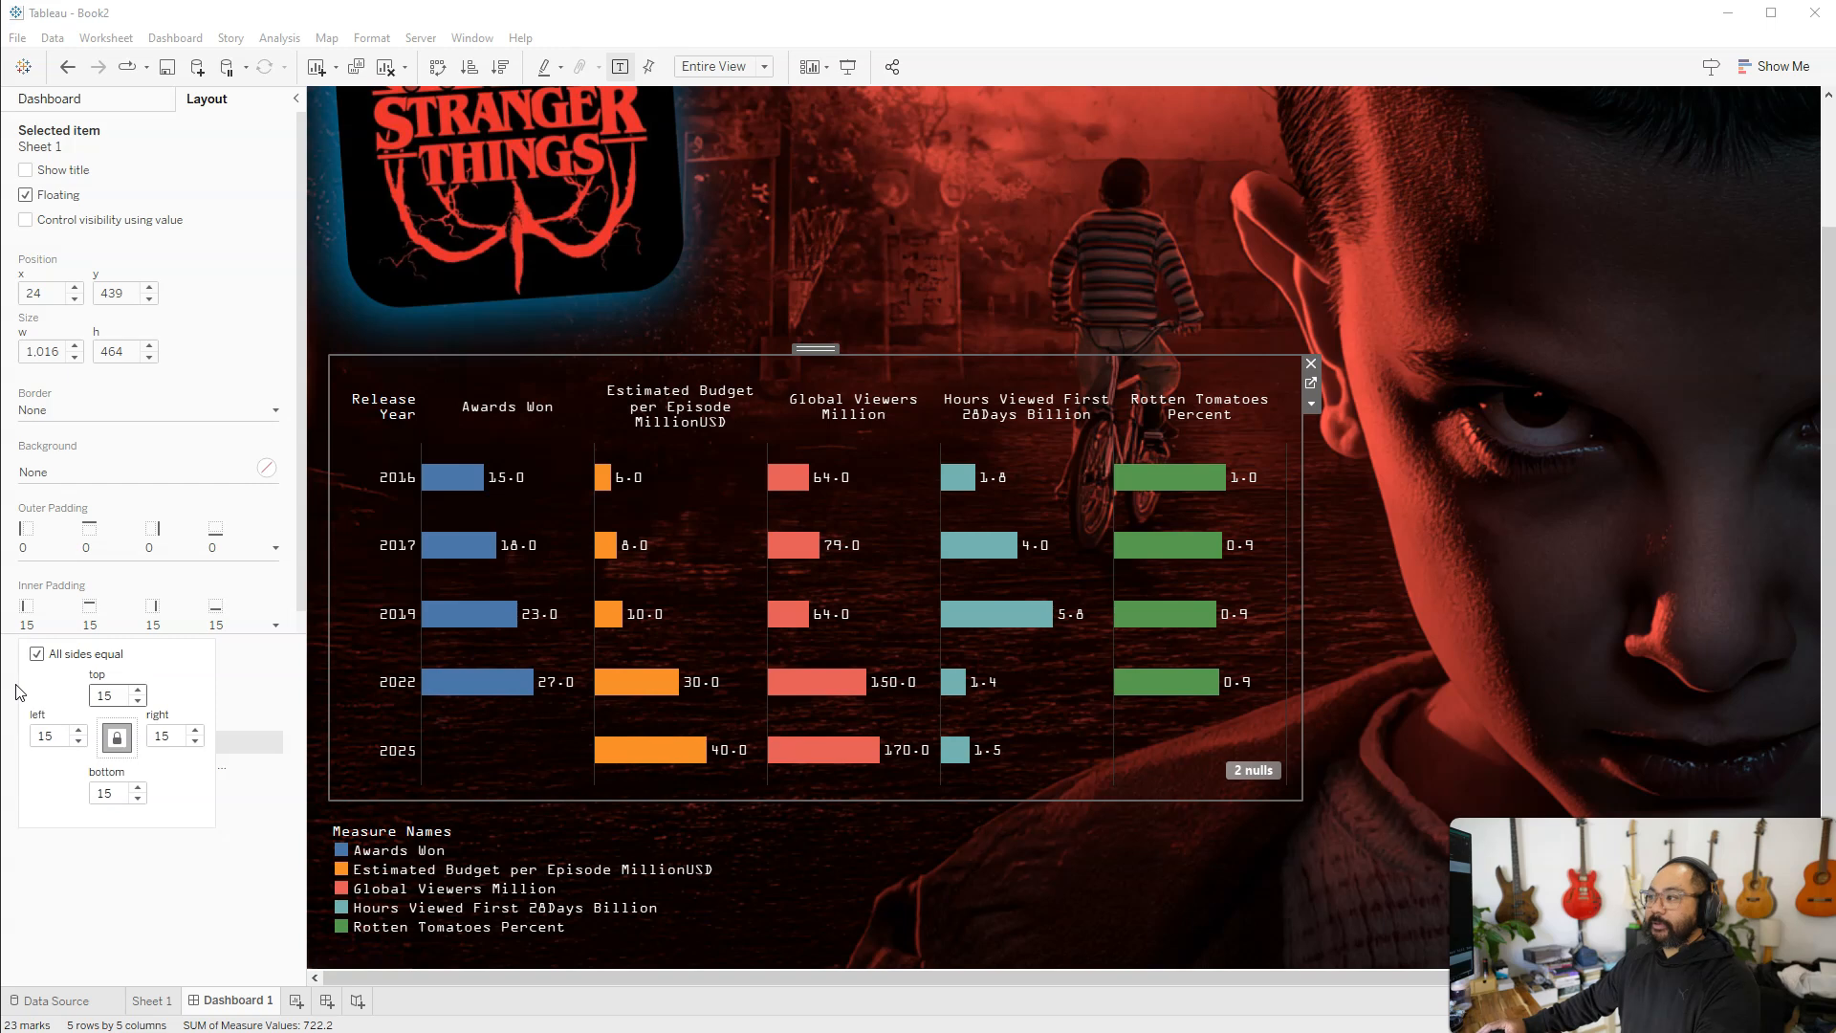
Set the Sheet 1 chart's inner padding to 20 on all sides and give it a black background at about 29% opacity
double_click(105, 695)
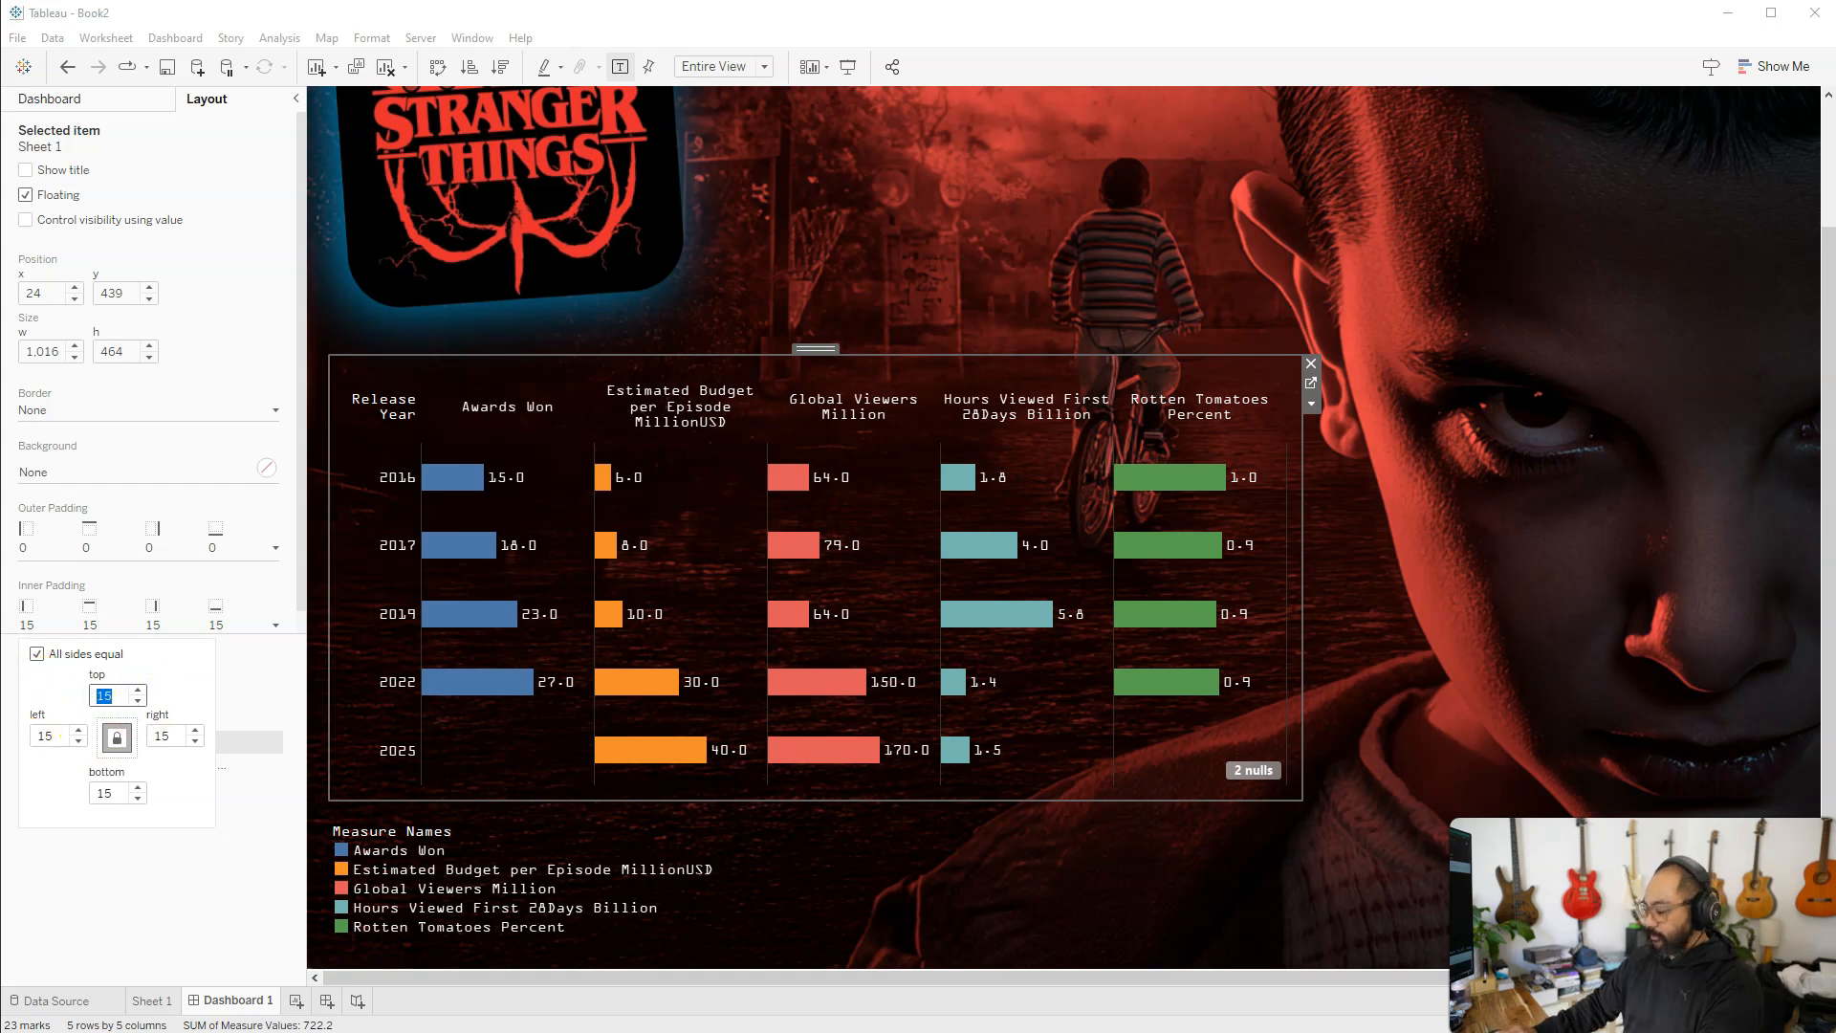
left_click(136, 912)
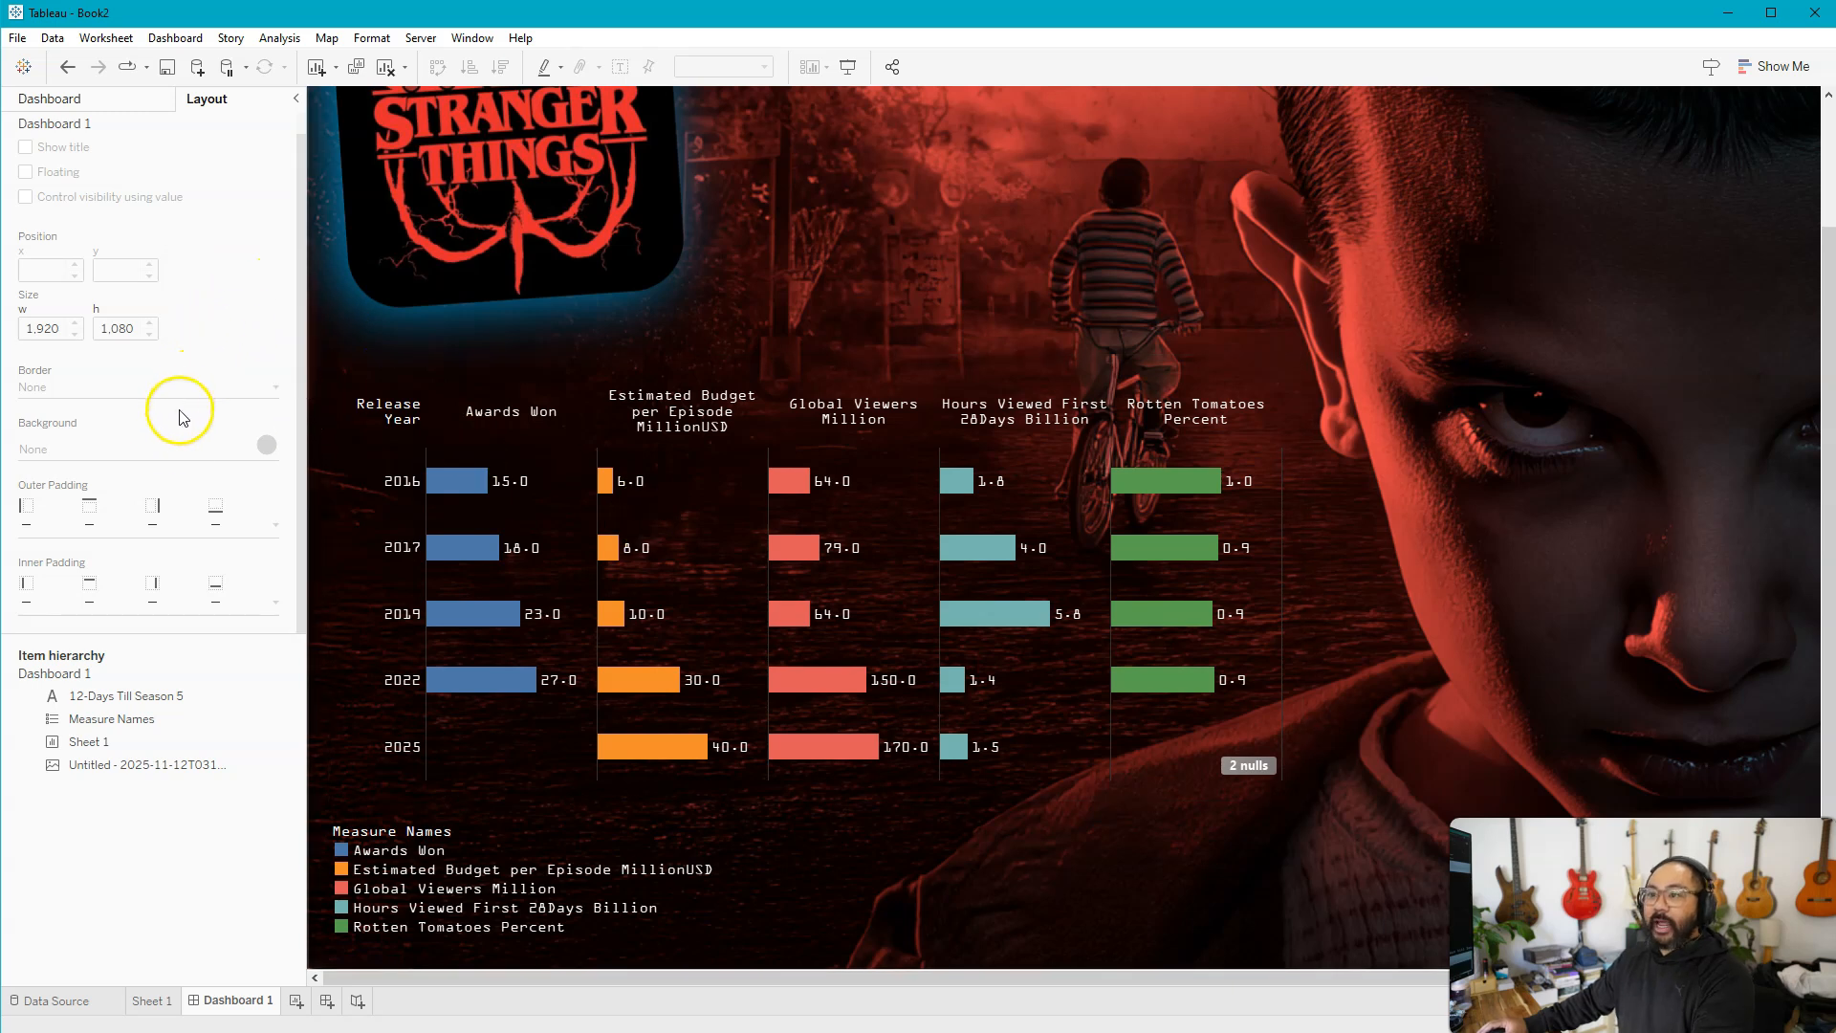
left_click(167, 459)
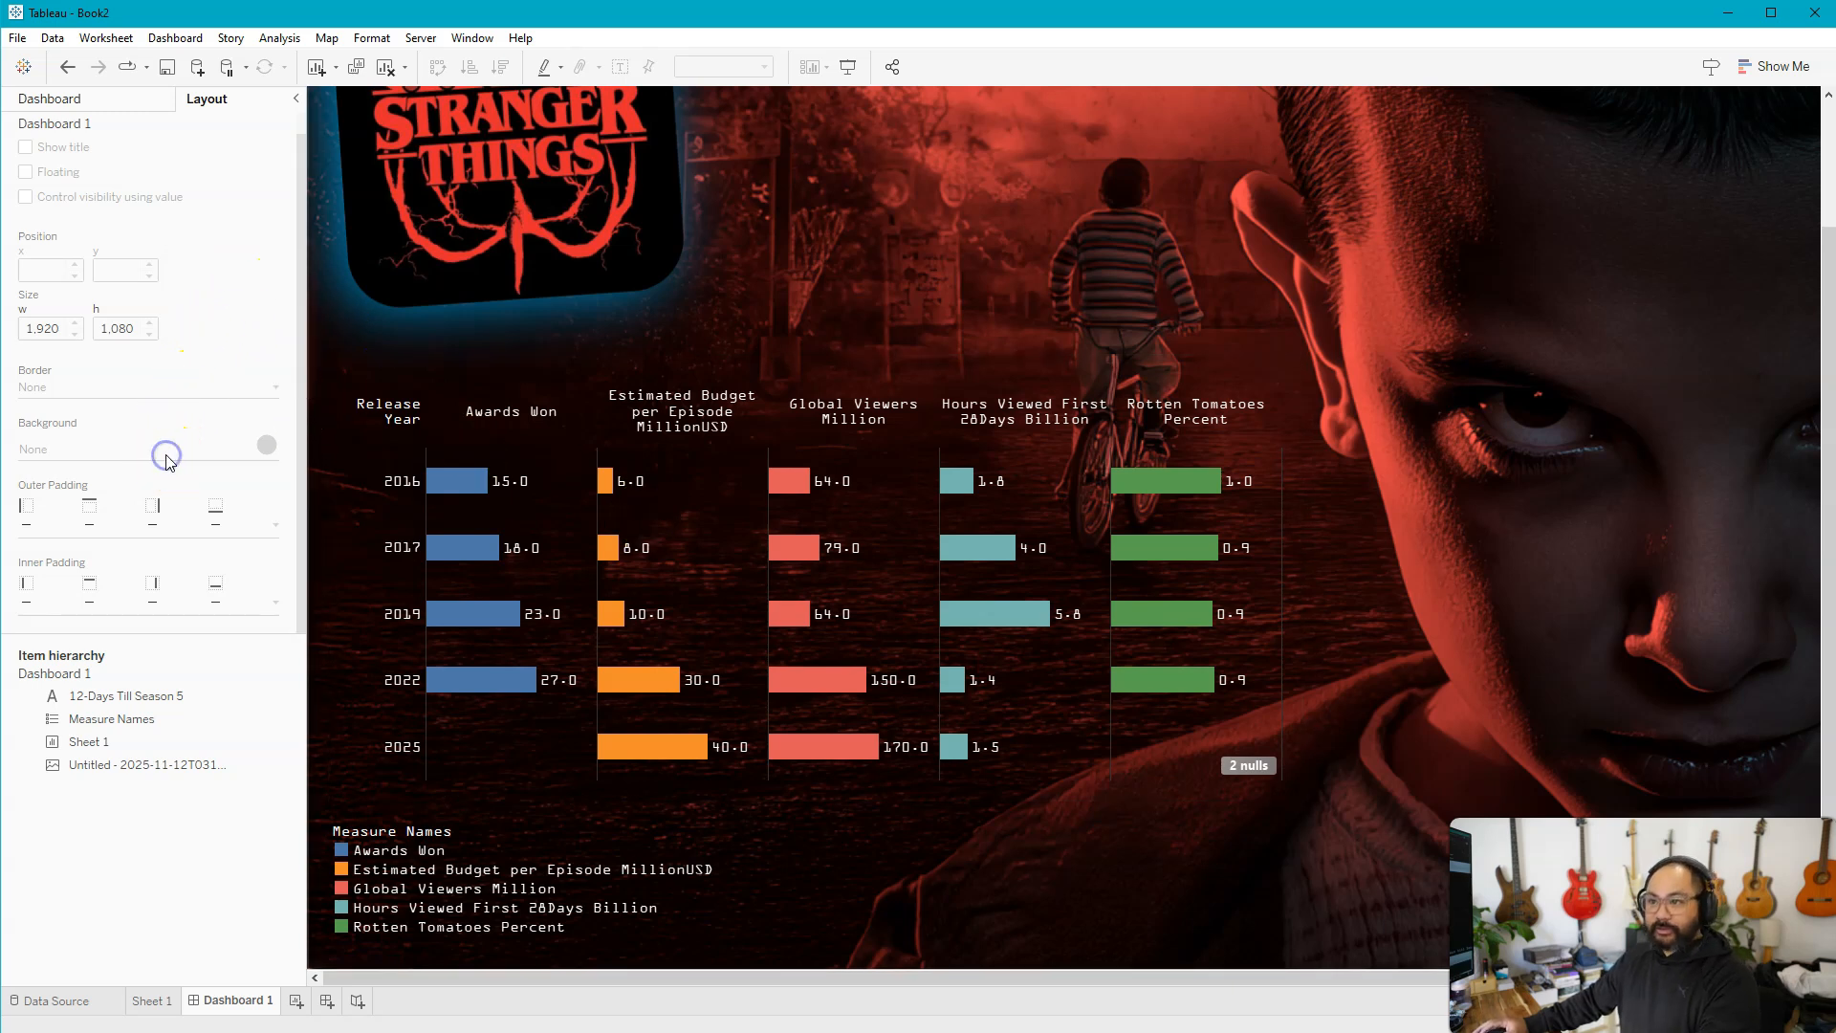
left_click(656, 363)
left_click(59, 457)
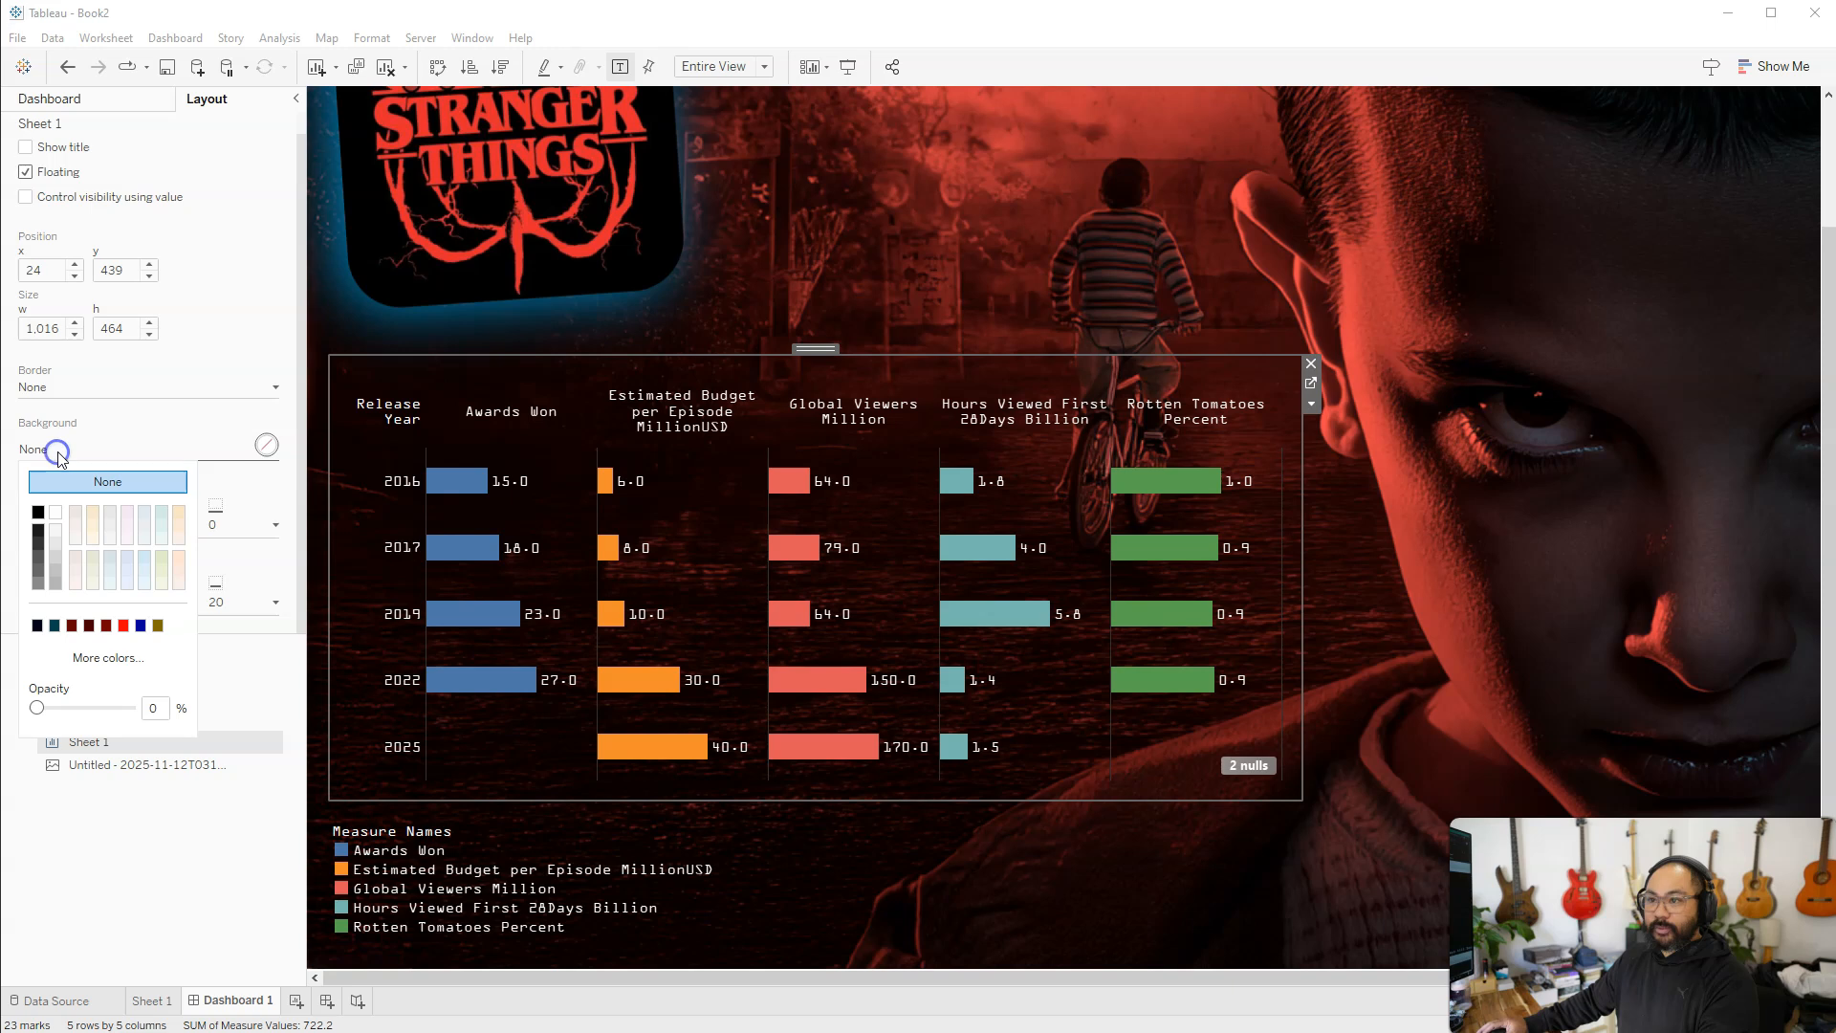
left_click(38, 512)
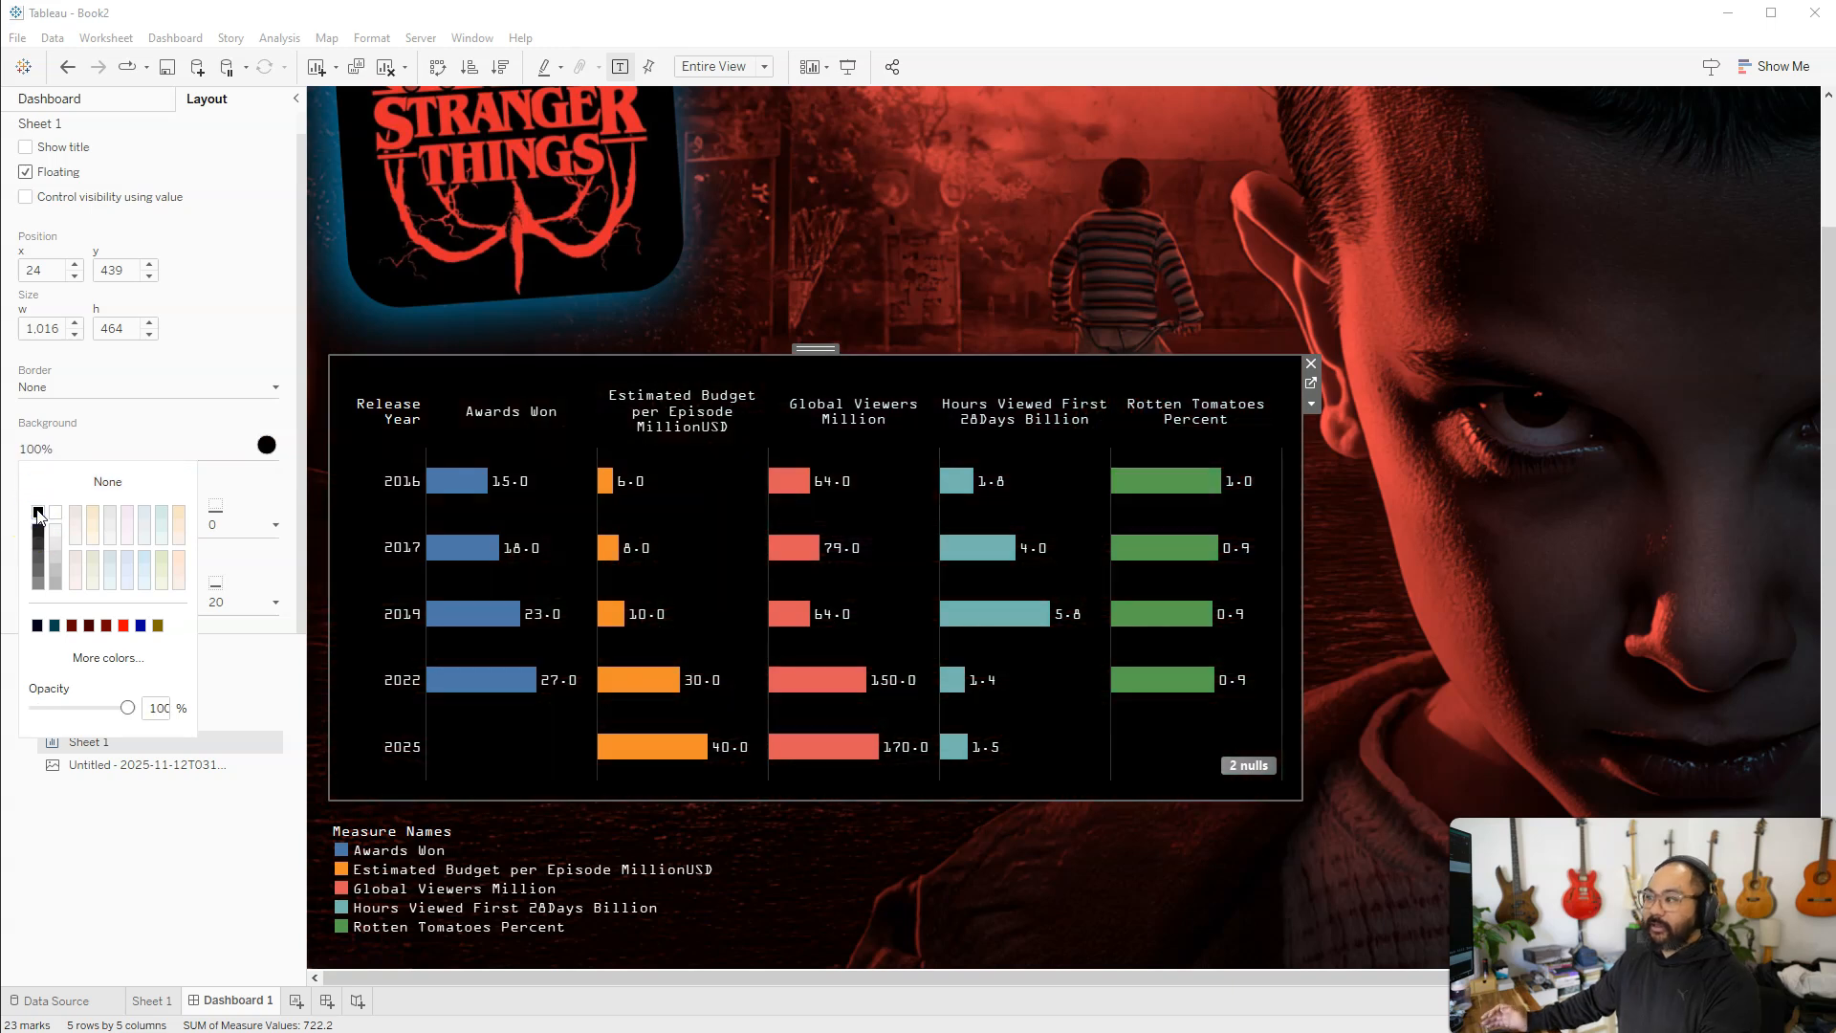
left_click_drag(127, 708, 57, 701)
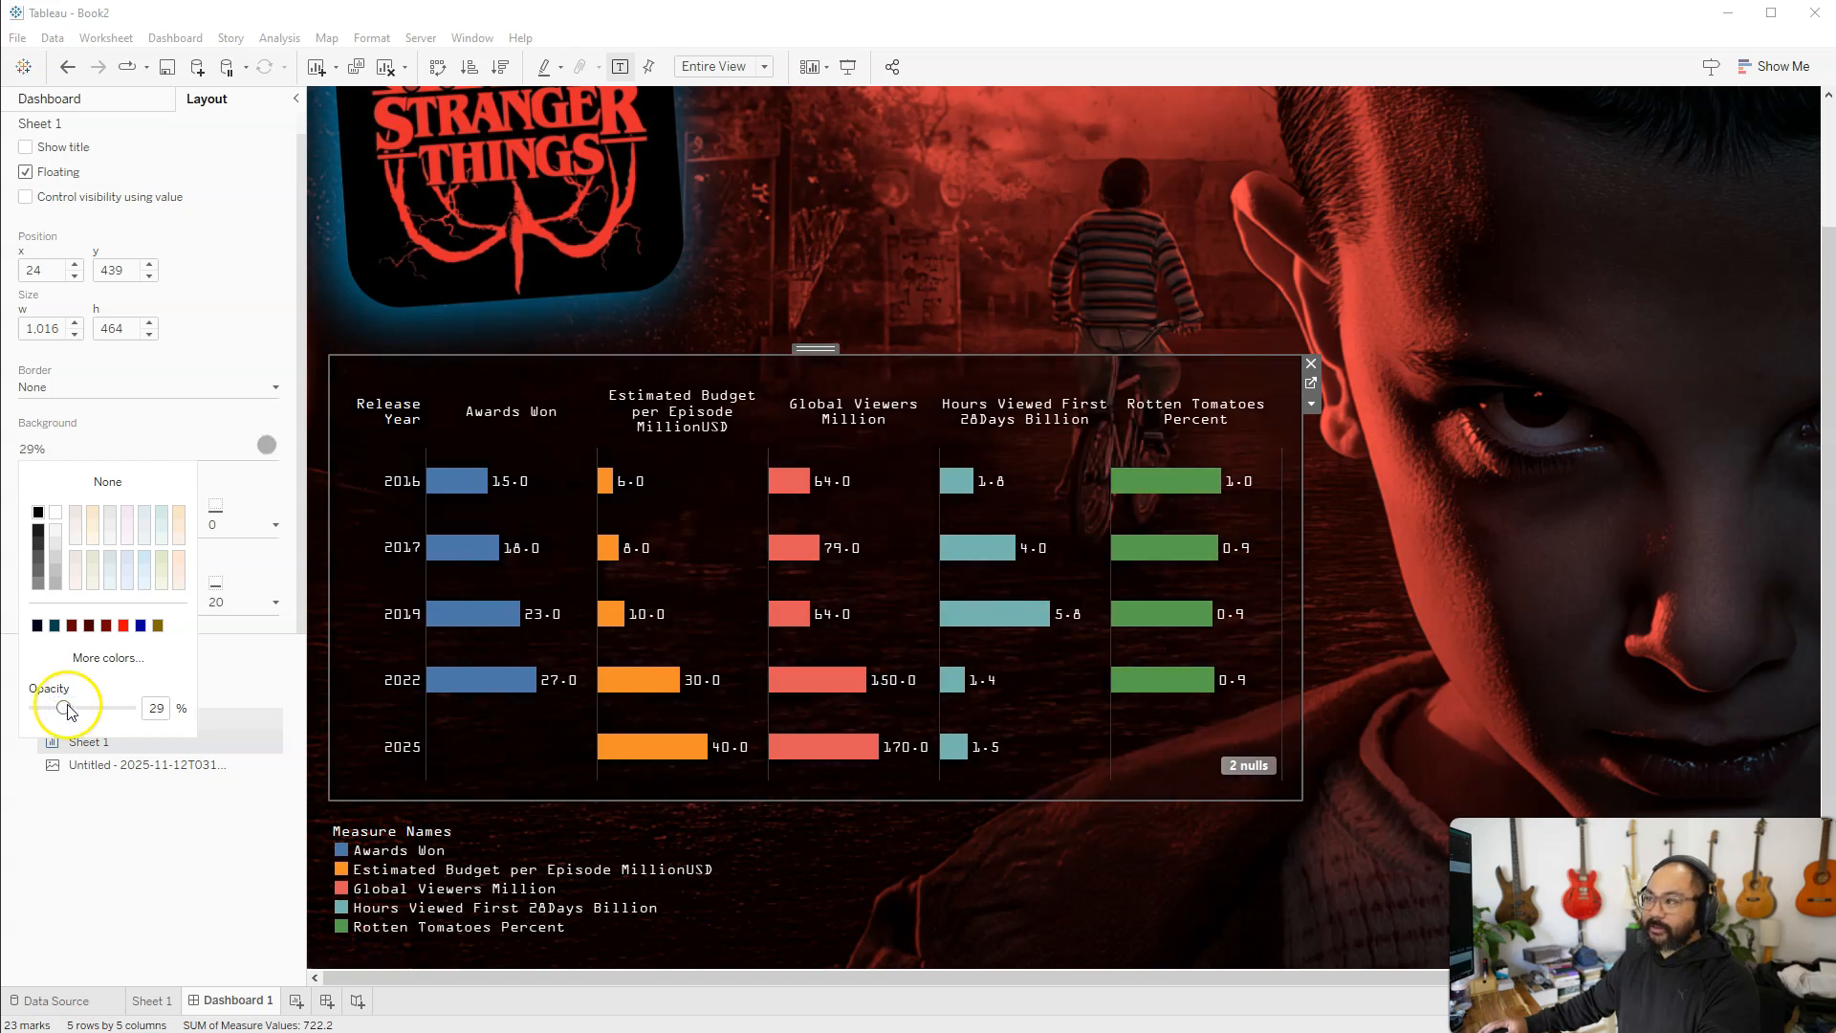
left_click(1213, 256)
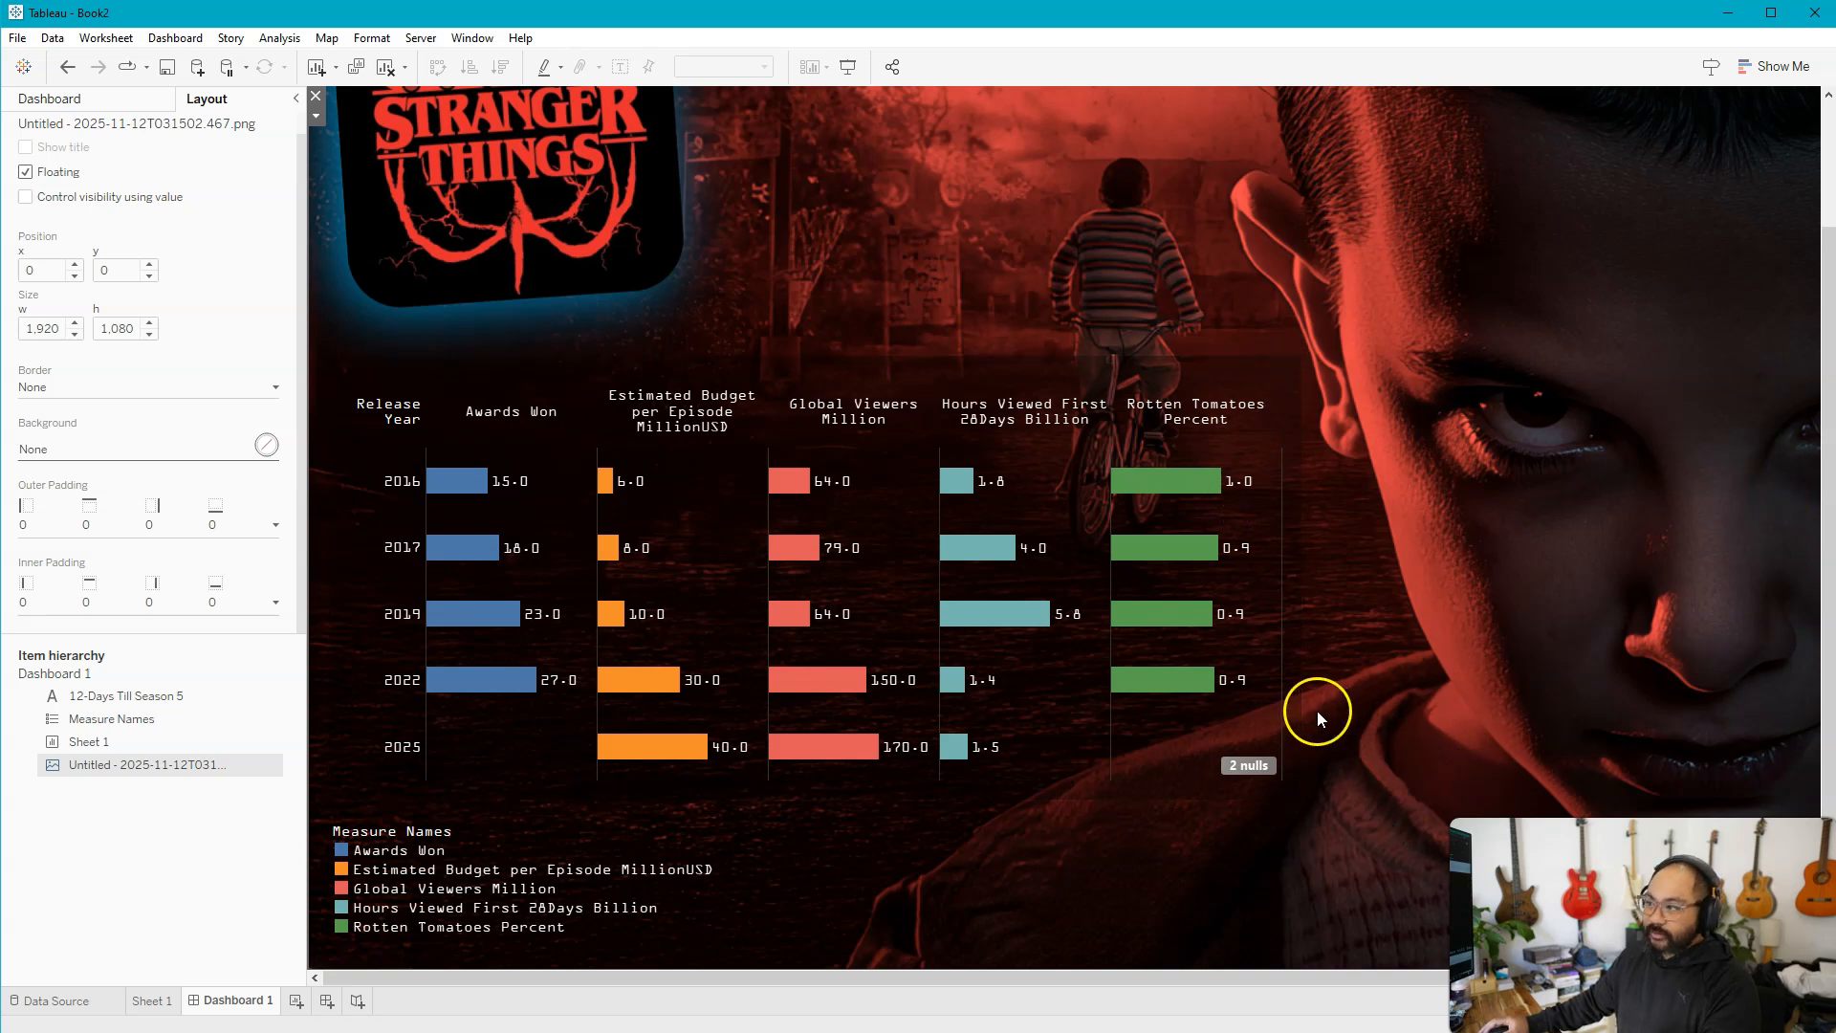
left_click(1295, 651)
left_click(1006, 818)
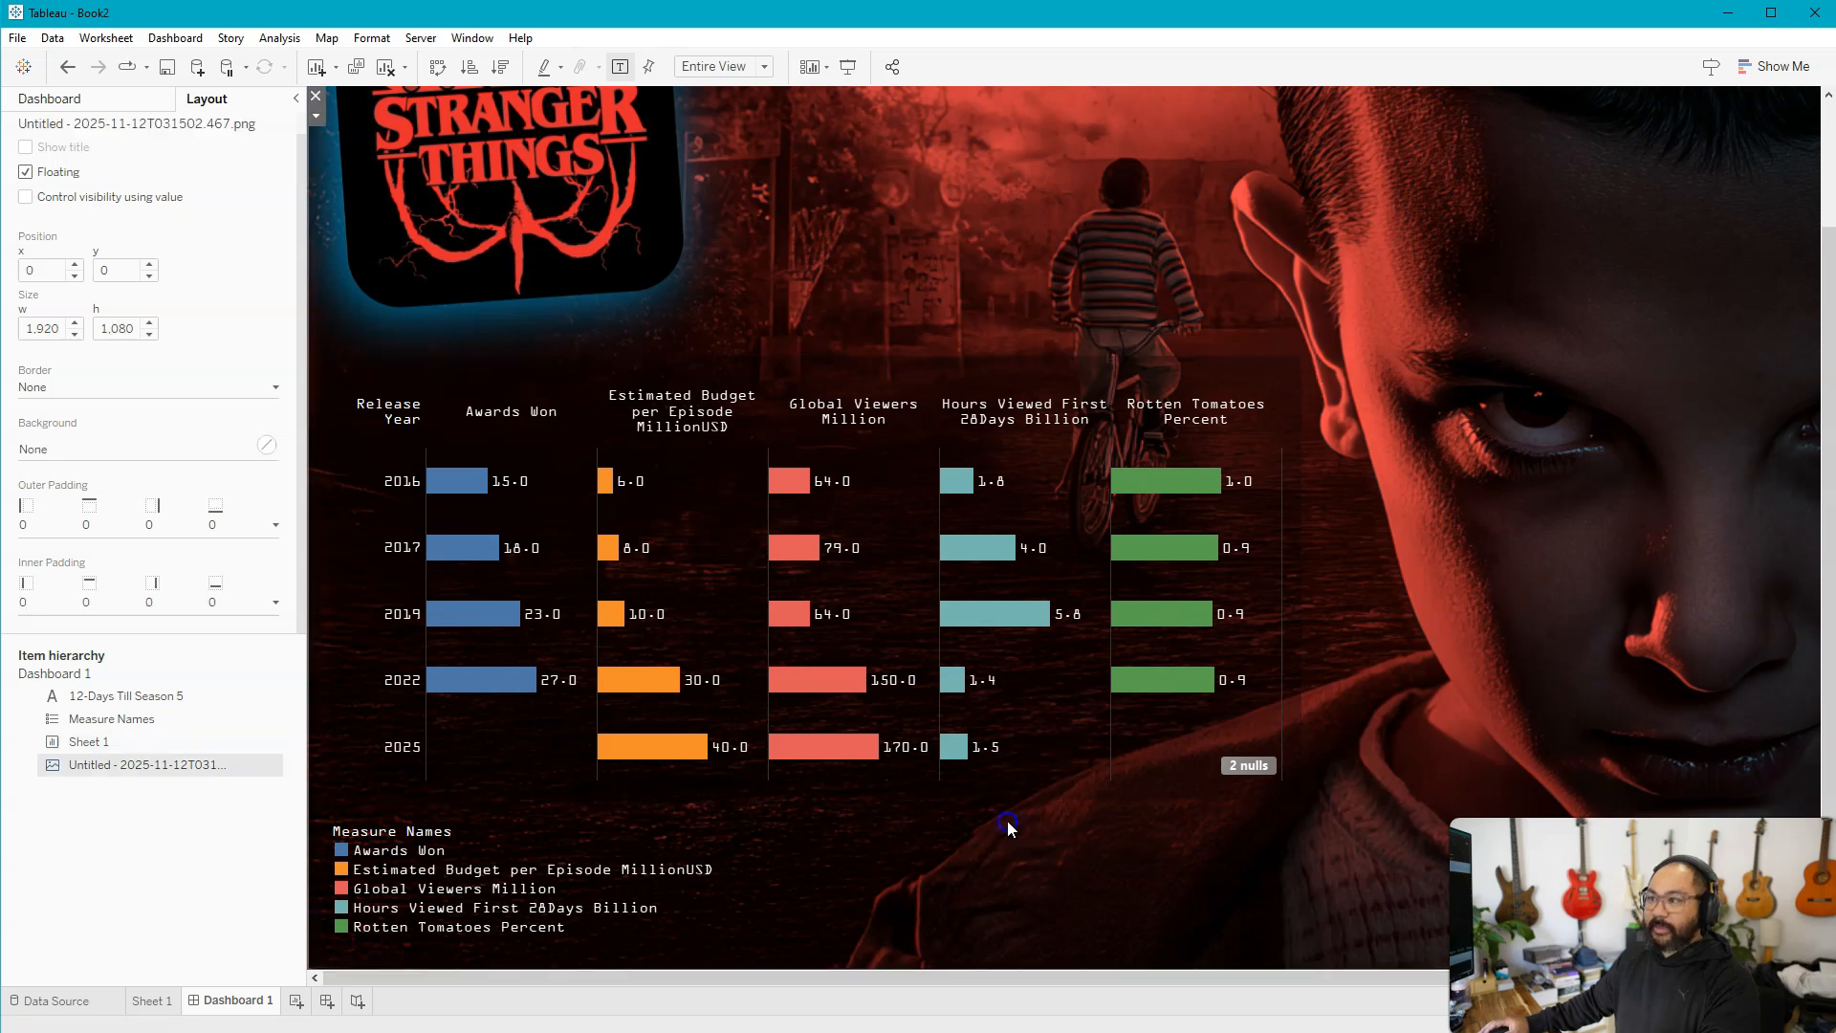
Set the Measure Names legend's inner padding to 20 on all sides
left_click(506, 854)
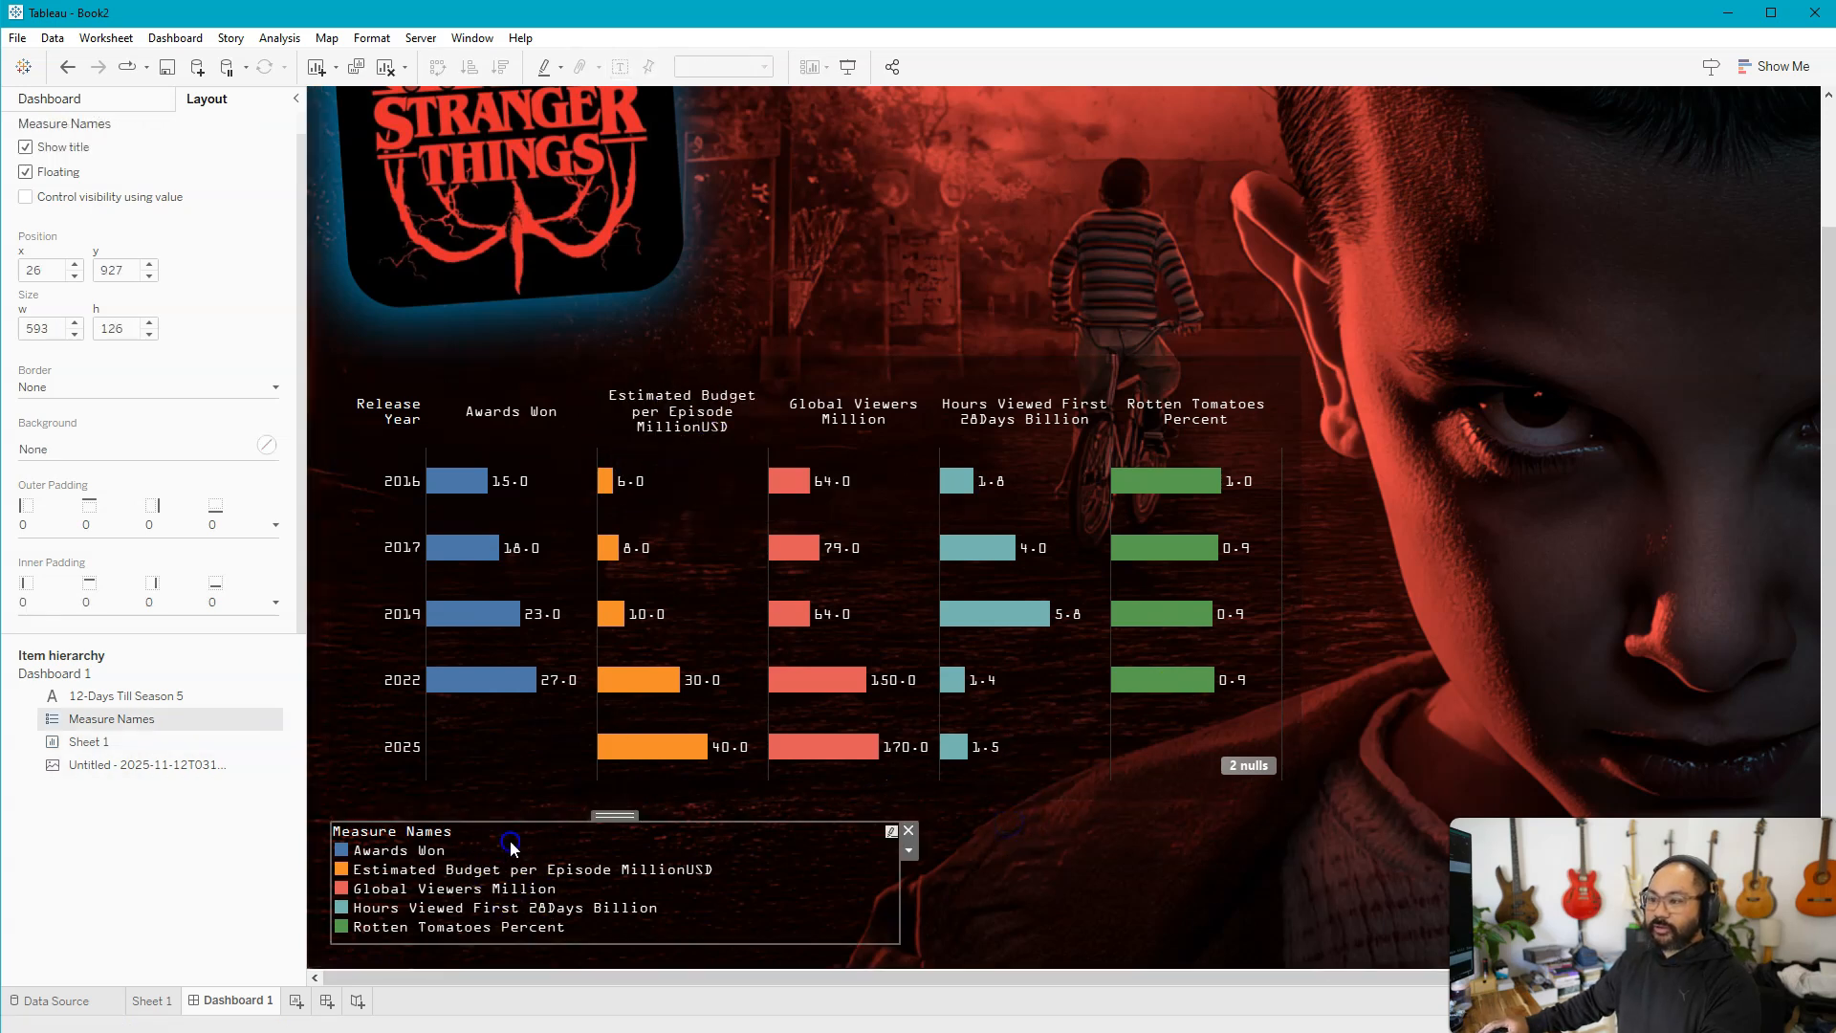
left_click(135, 598)
left_click(108, 676)
type("20")
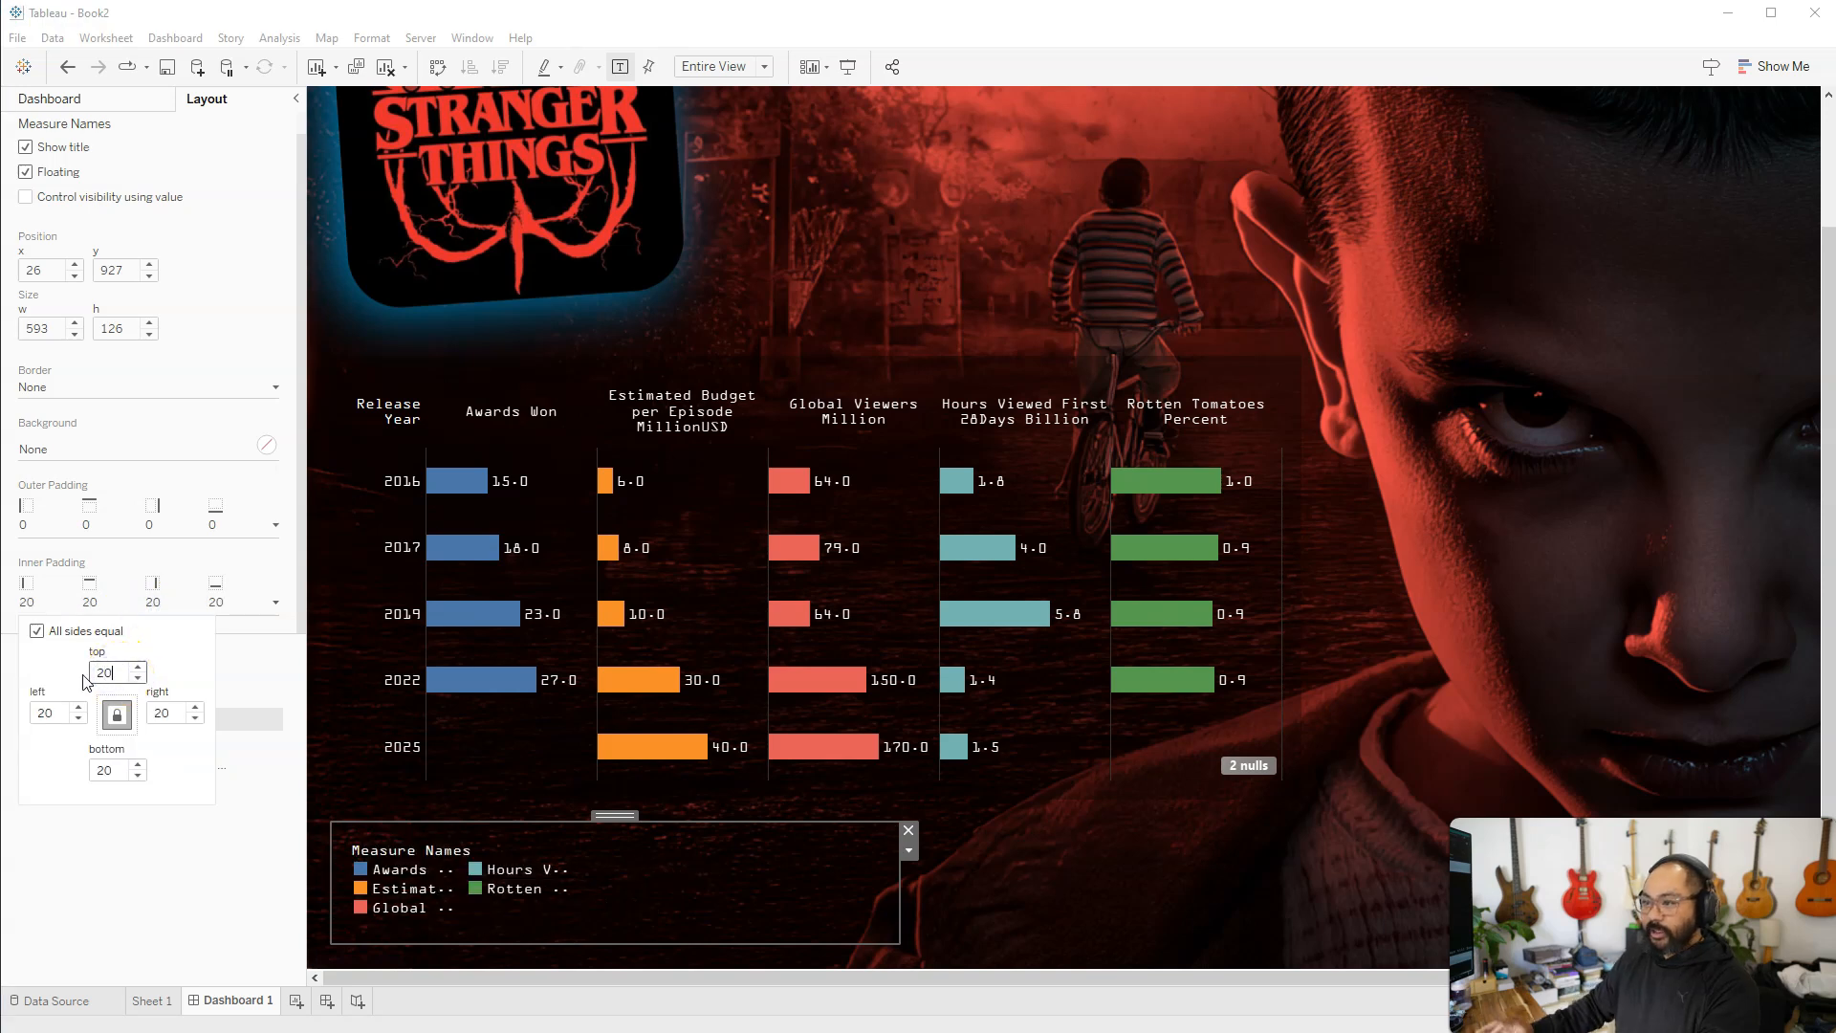
Enlarge the Measure Names legend to fit its full labels in one column, and slightly shorten the Sheet 1 chart above it
left_click_drag(900, 898, 985, 899)
left_click_drag(749, 823, 728, 786)
left_click(714, 532)
left_click(991, 779)
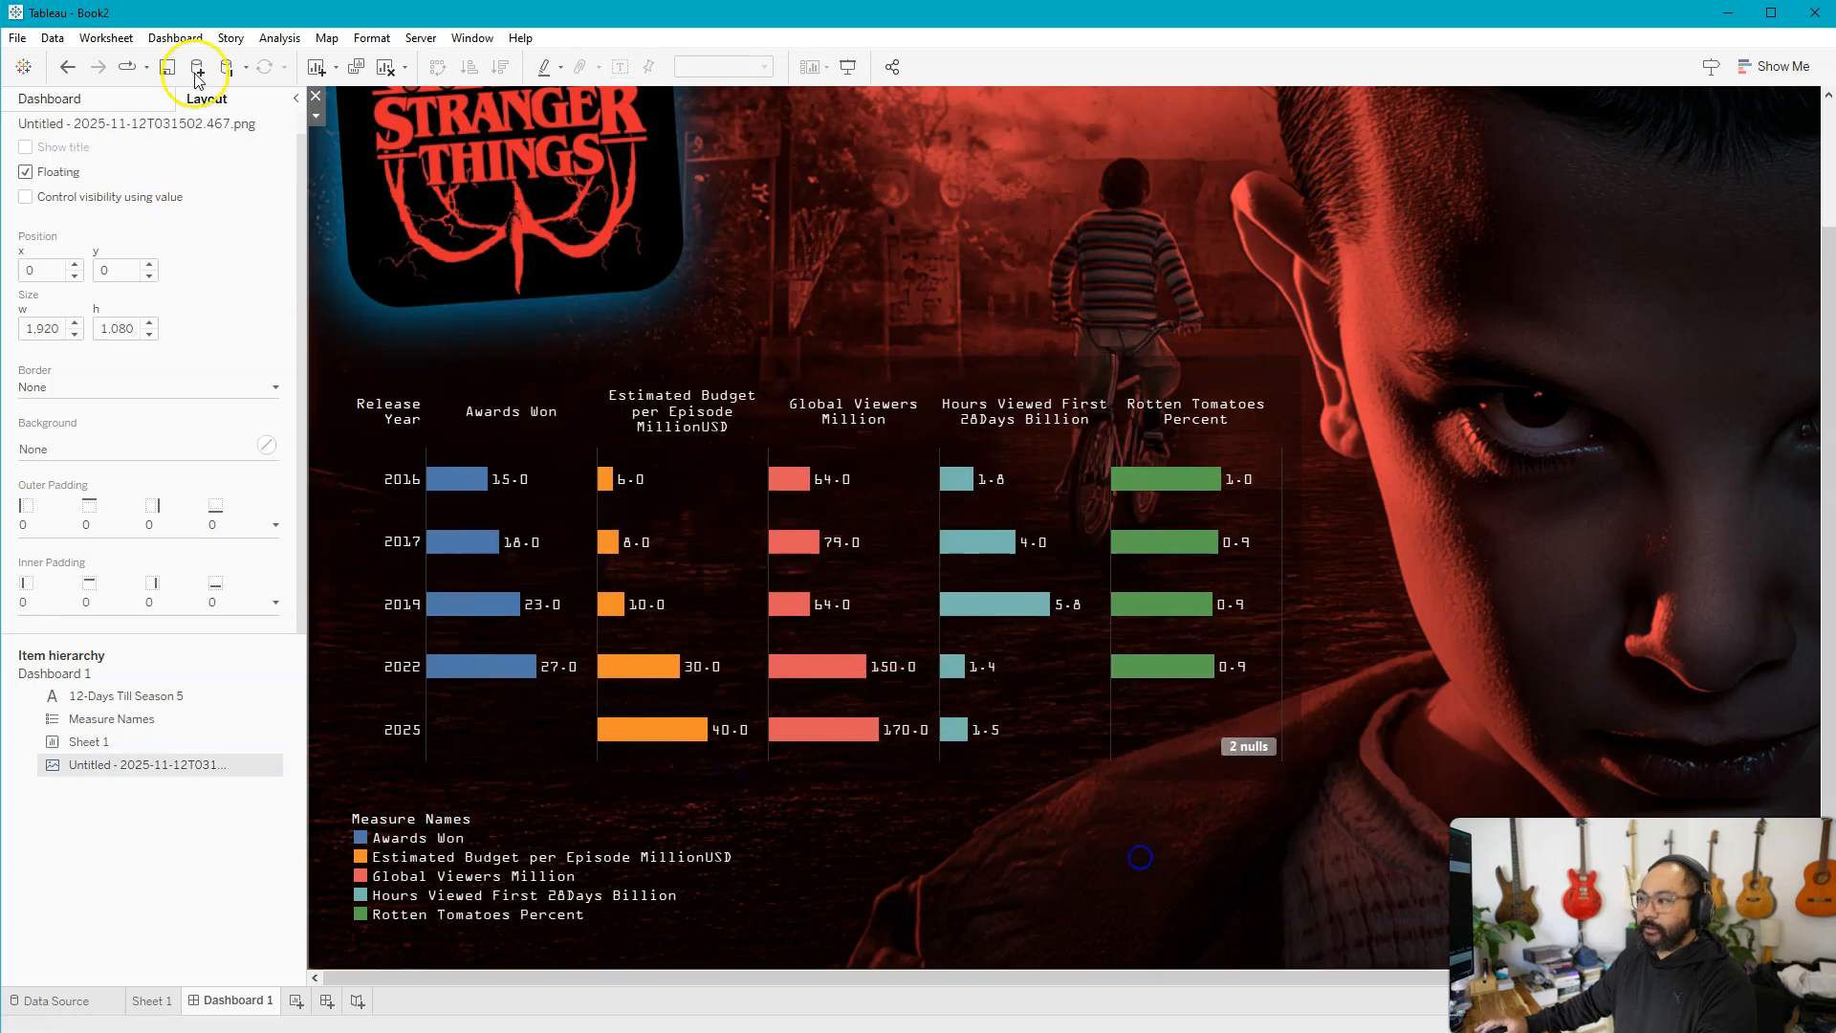
Collapse the side pane and review the dashboard's charts, legend and countdown text against the background image
left_click(295, 99)
scroll(1280, 520, "up", 2)
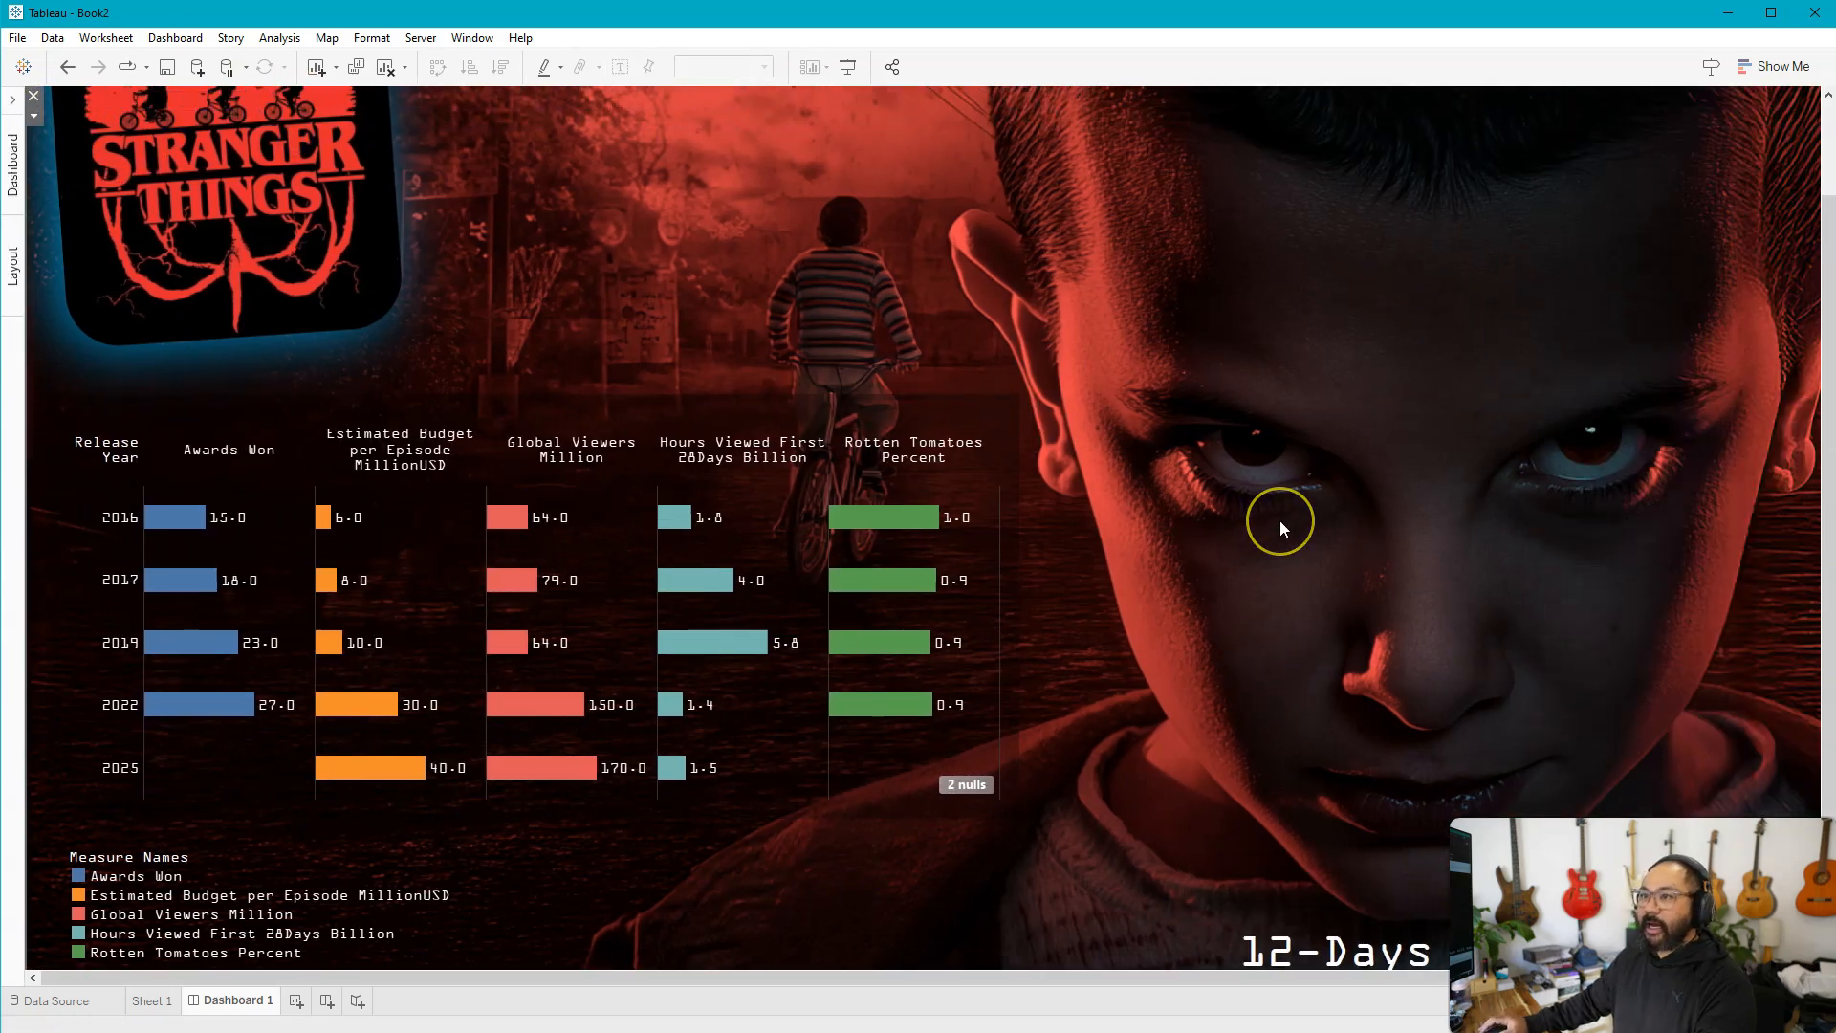
scroll(1280, 520, "down", 2)
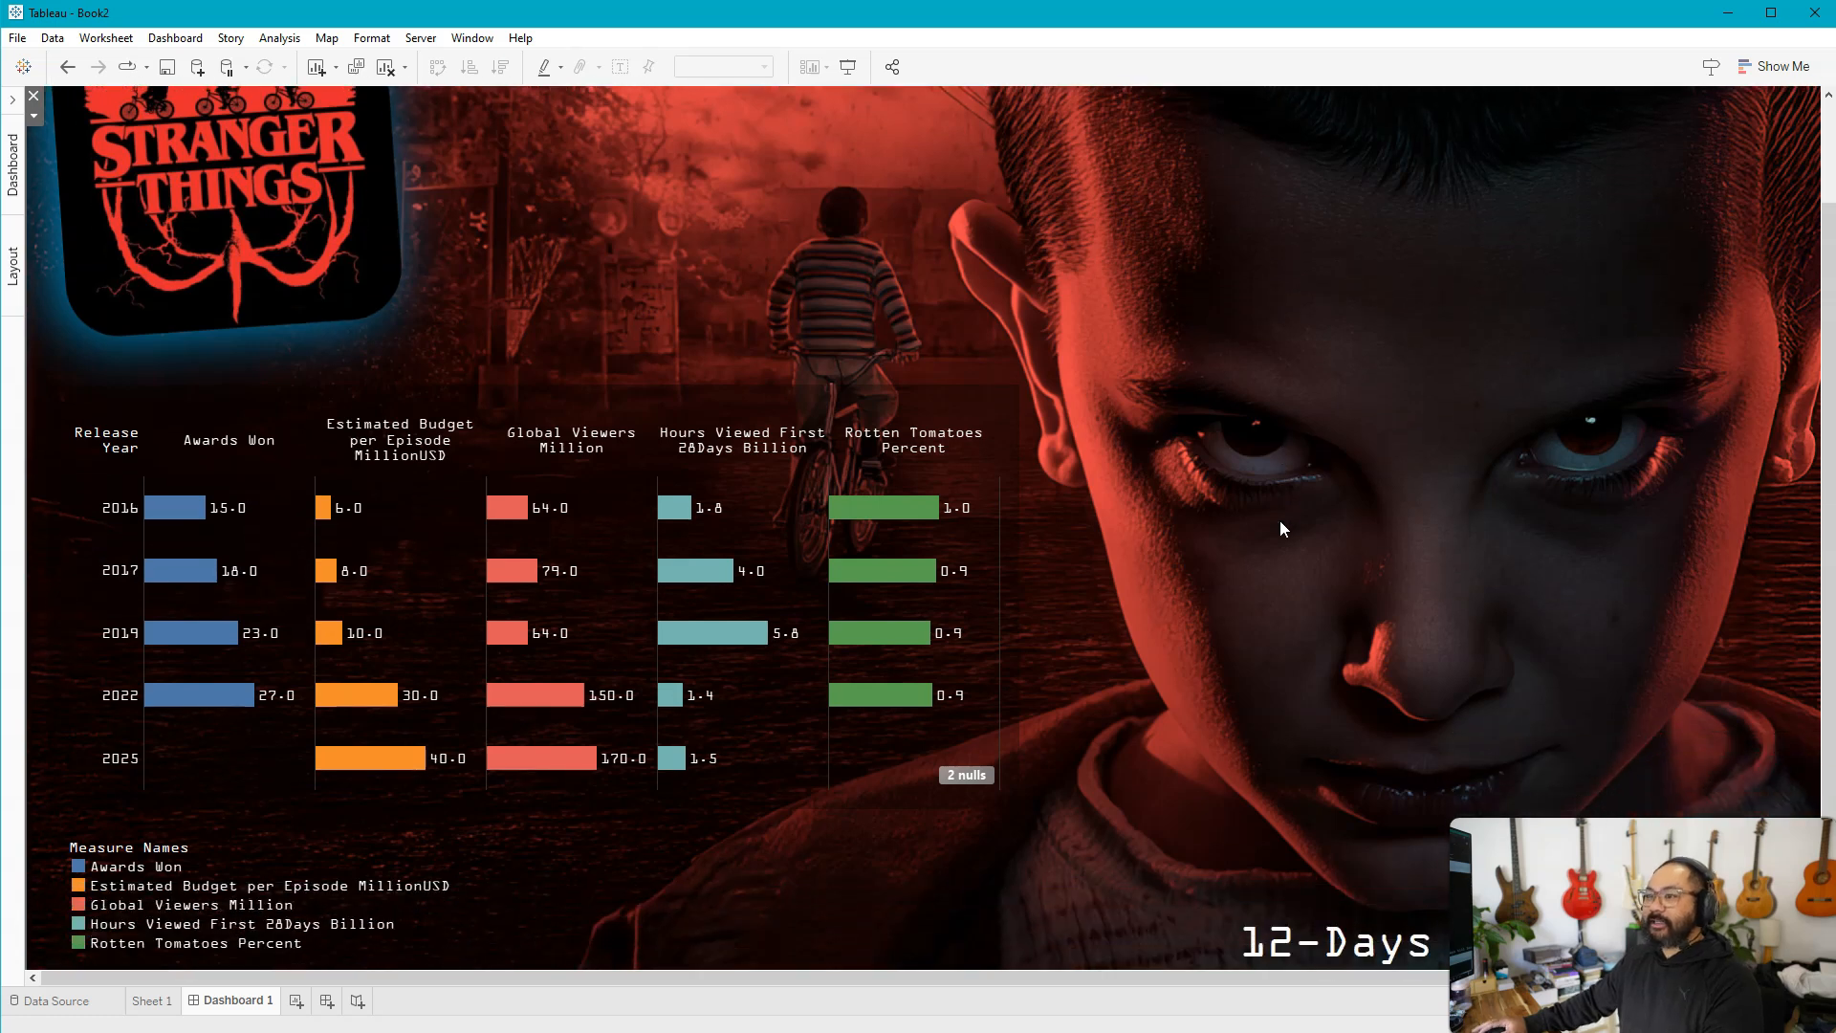